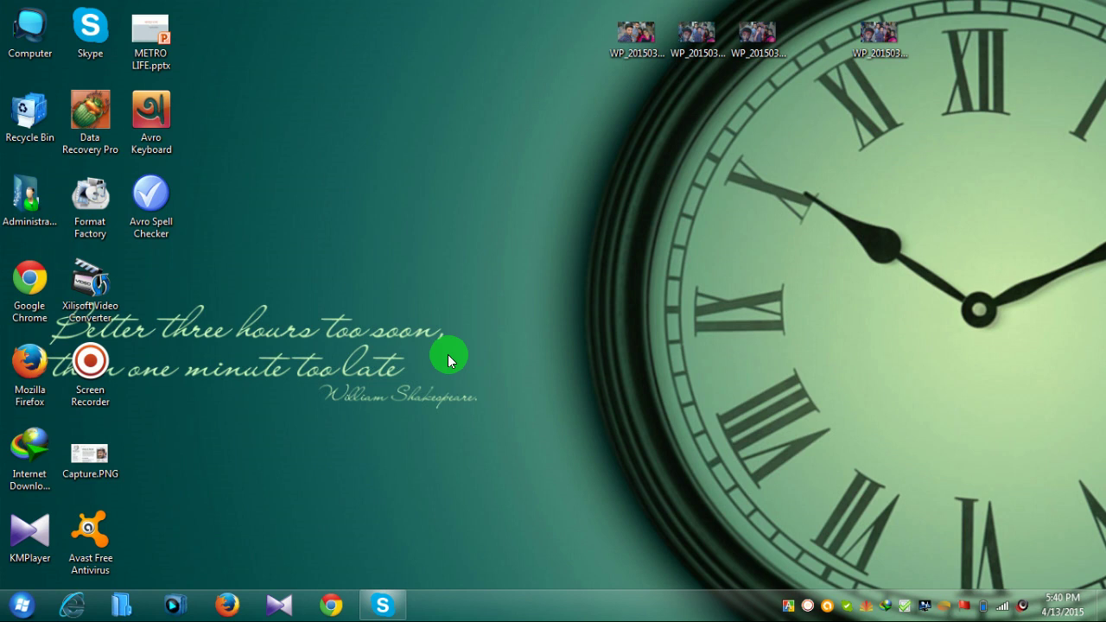
pyautogui.rightClick(434, 149)
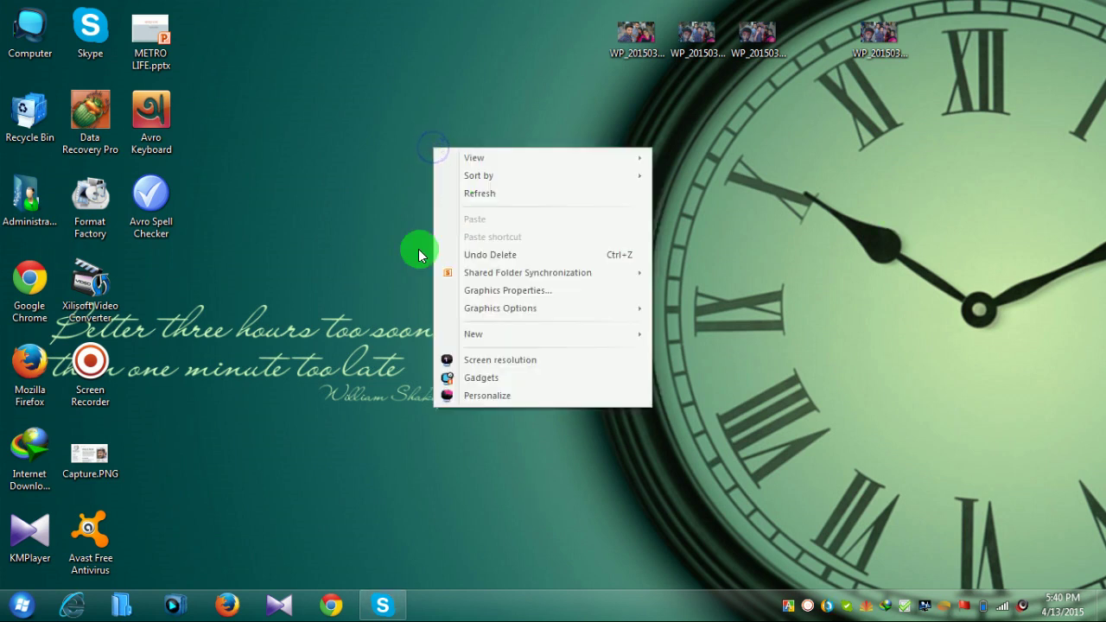
pyautogui.click(478, 193)
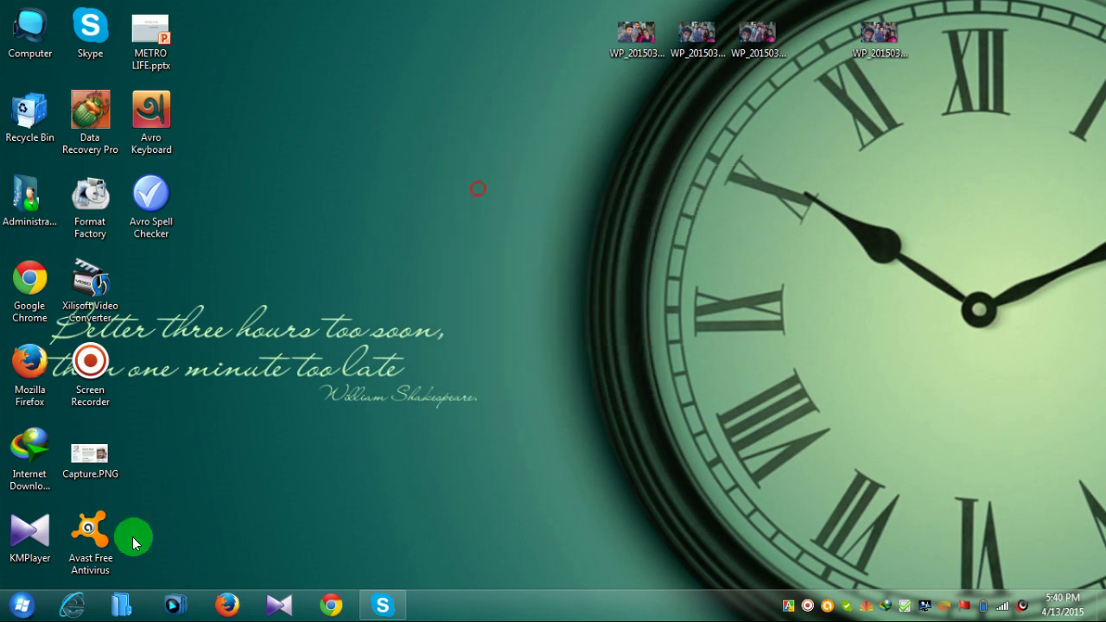
# Open Firefox and decline making it the default browser.
pyautogui.click(222, 602)
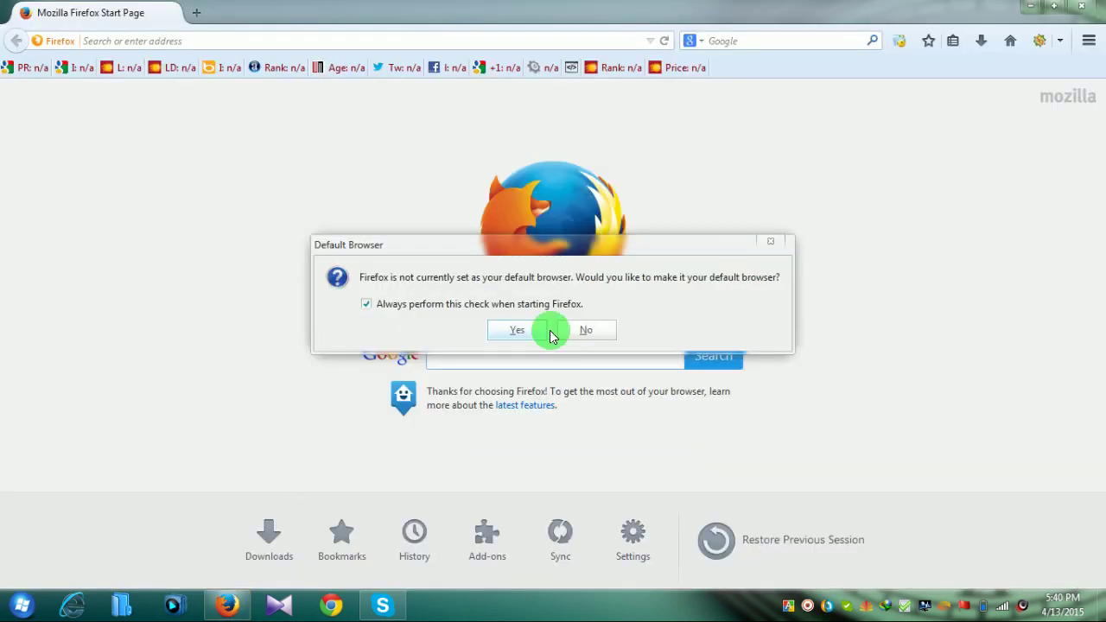
pyautogui.click(595, 329)
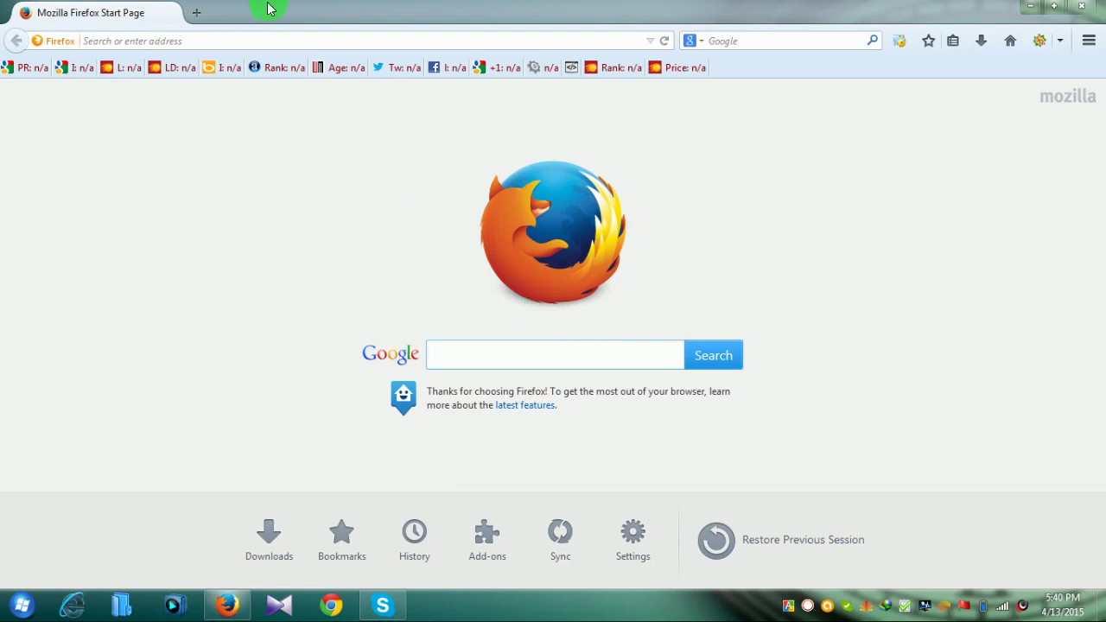
pyautogui.click(197, 12)
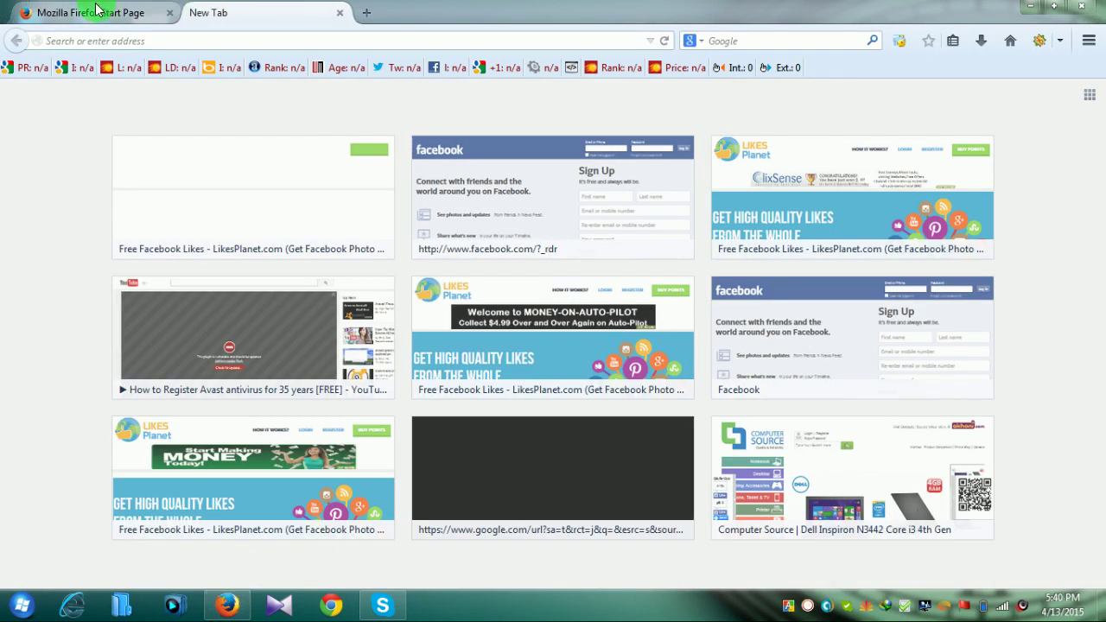
pyautogui.click(138, 11)
pyautogui.click(247, 11)
pyautogui.click(341, 13)
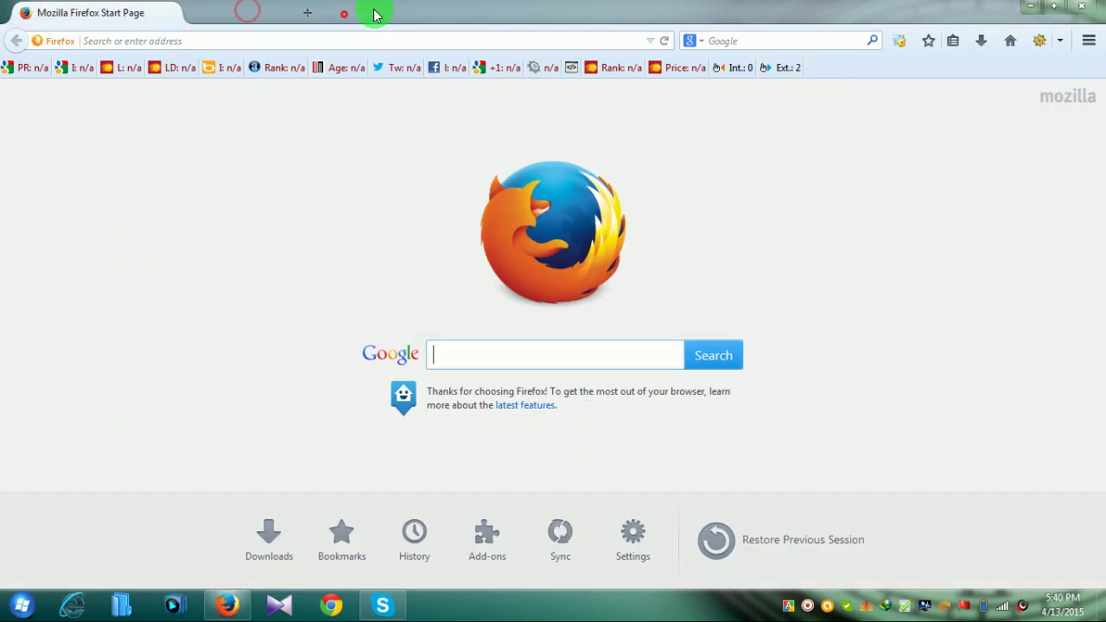
# Go to the website likesplanet.com.
pyautogui.click(179, 41)
pyautogui.write('likes')
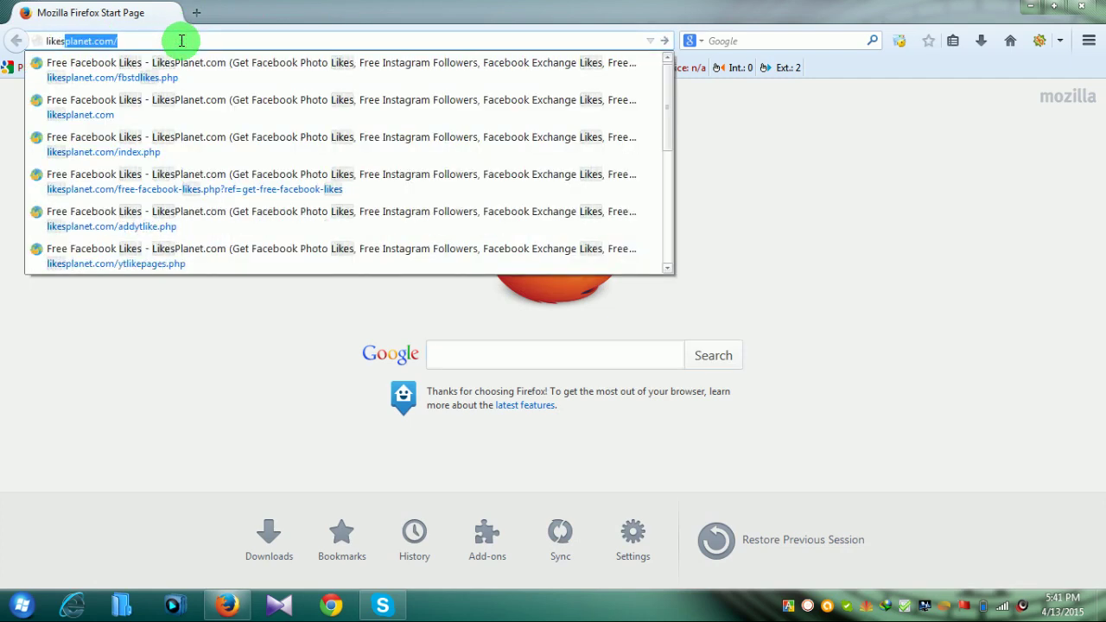
pyautogui.write('planet')
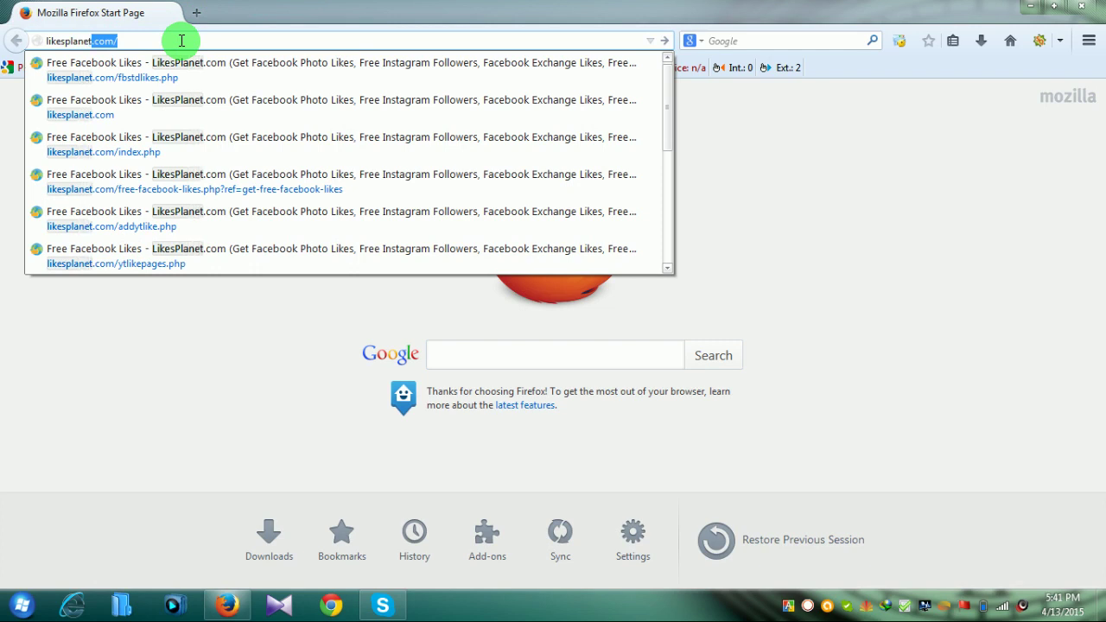
pyautogui.write('.com')
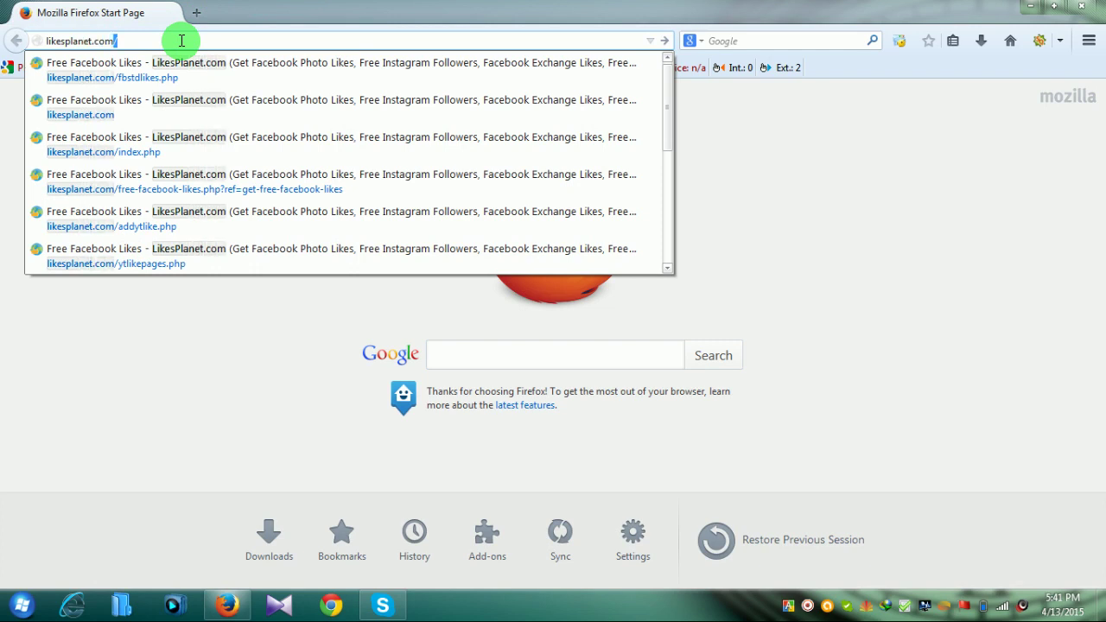
pyautogui.press('Return')
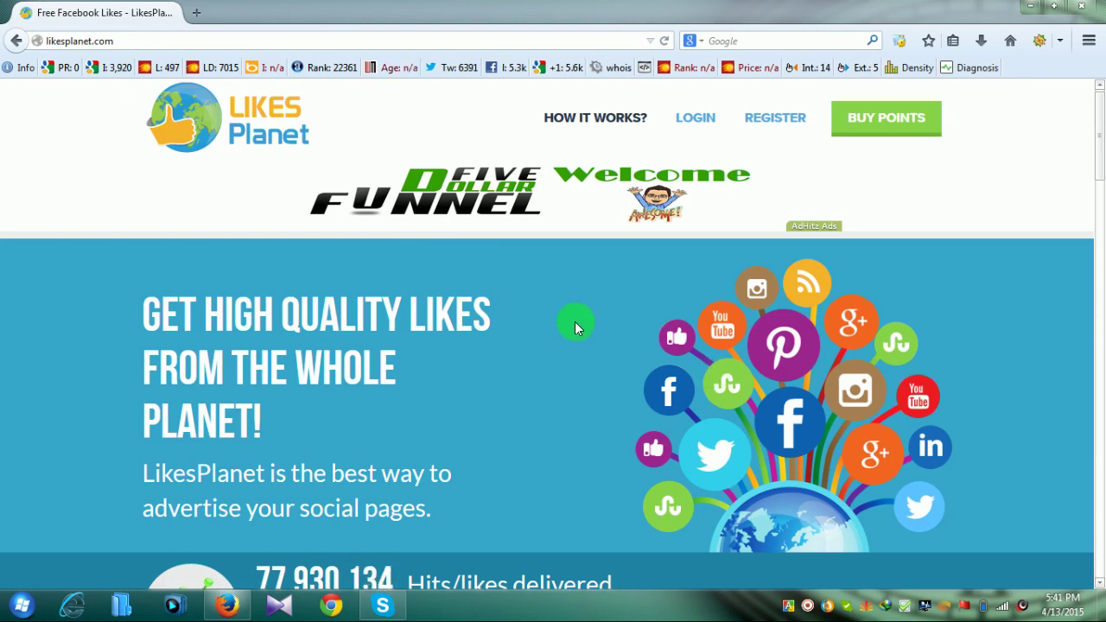
# Examine the homepage's introduction and its statistics on delivered hits, total members, recent sign-ups and online users.
pyautogui.scroll(-2, 576, 324)
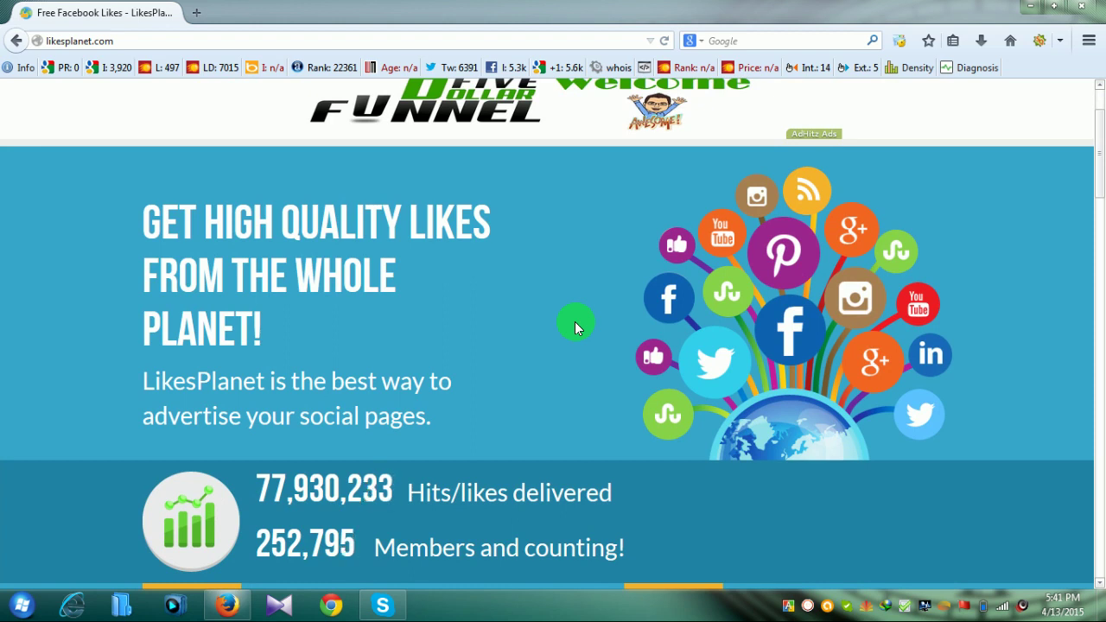
pyautogui.scroll(-2, 622, 204)
pyautogui.scroll(2, 550, 220)
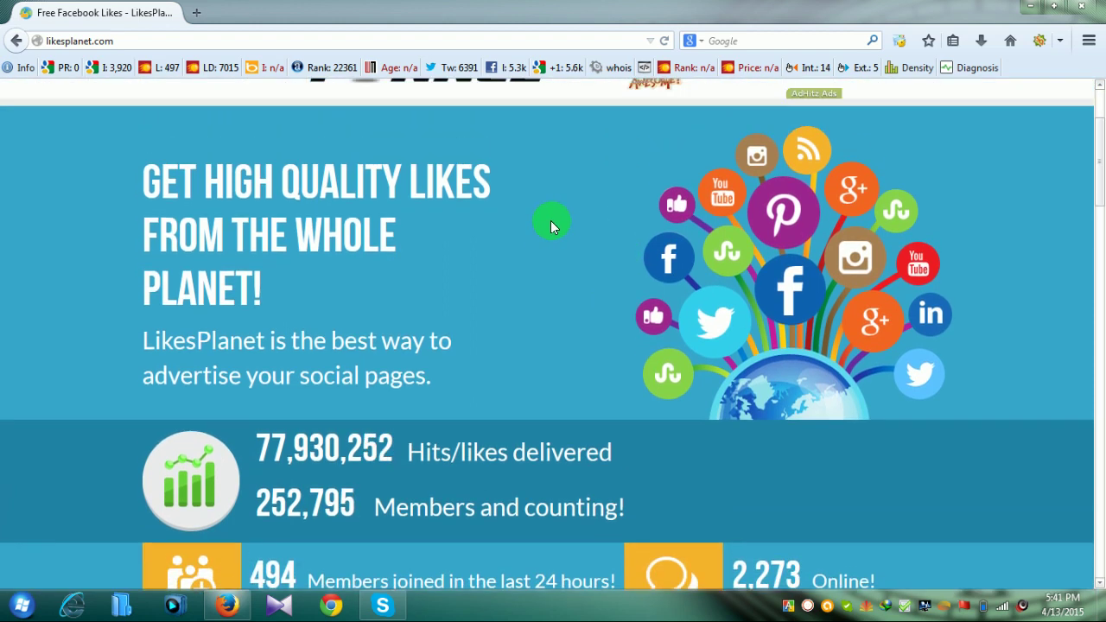
pyautogui.scroll(2, 541, 231)
pyautogui.scroll(-3, 573, 304)
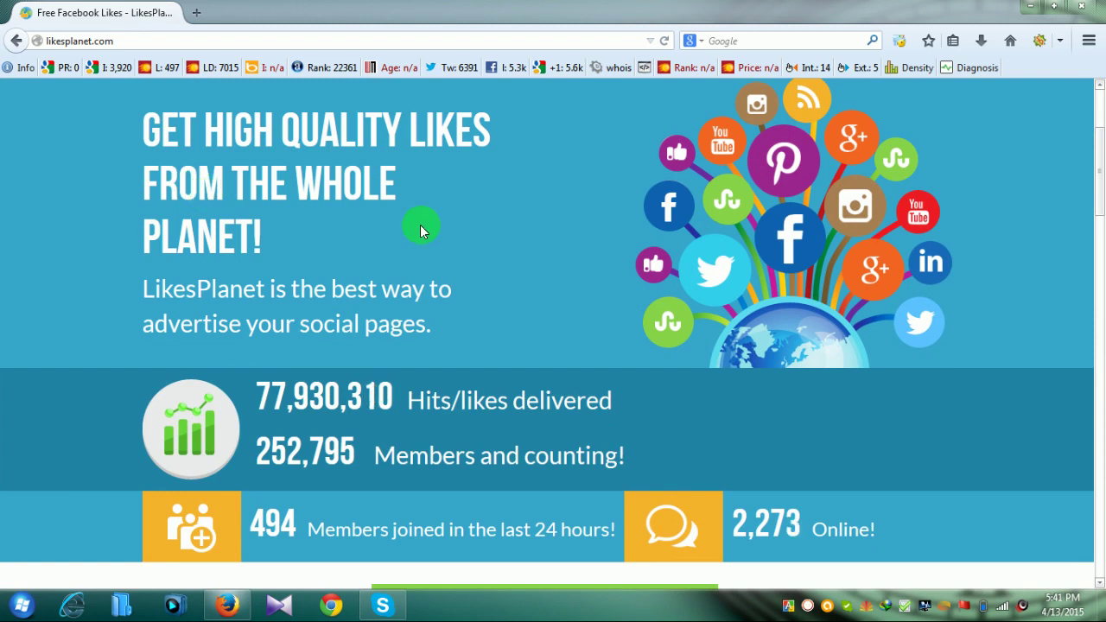
pyautogui.scroll(-2, 593, 270)
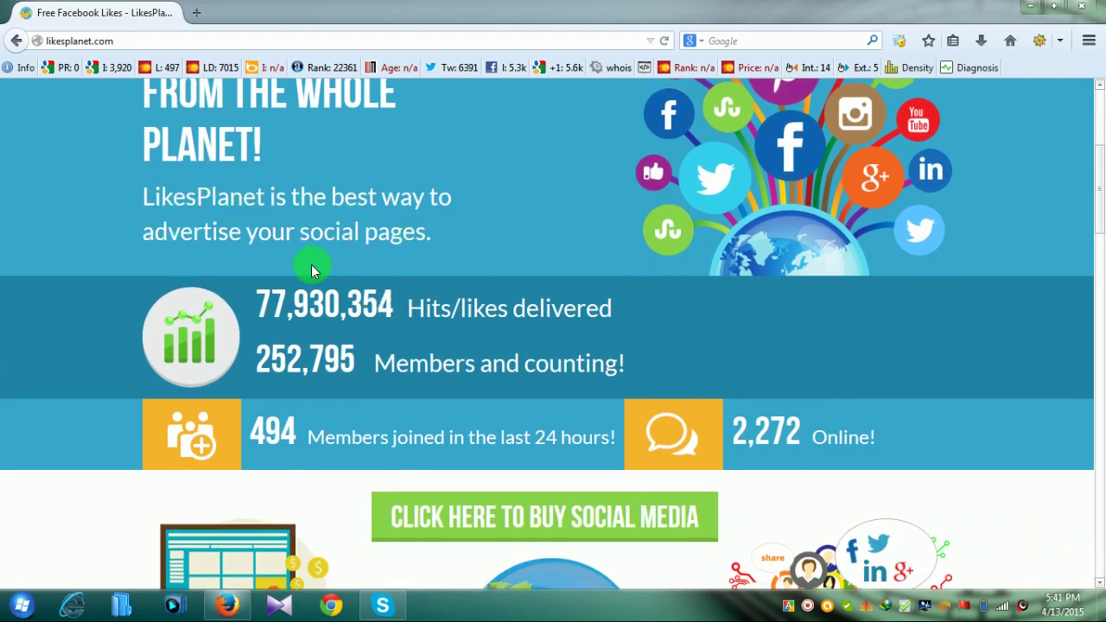
pyautogui.scroll(-2, 504, 225)
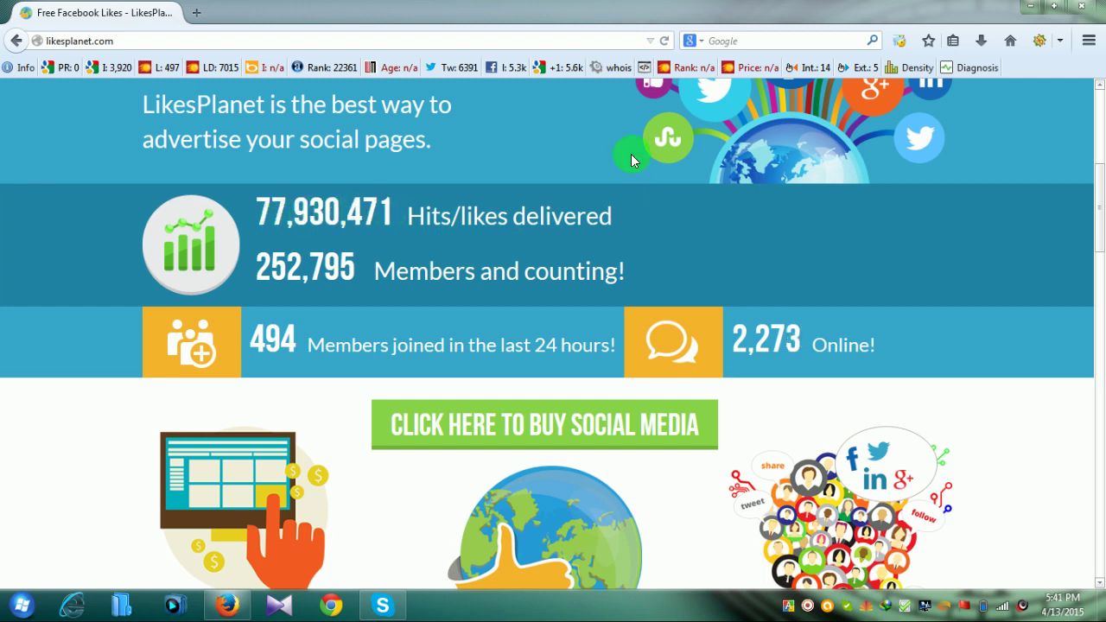
pyautogui.scroll(-2, 345, 259)
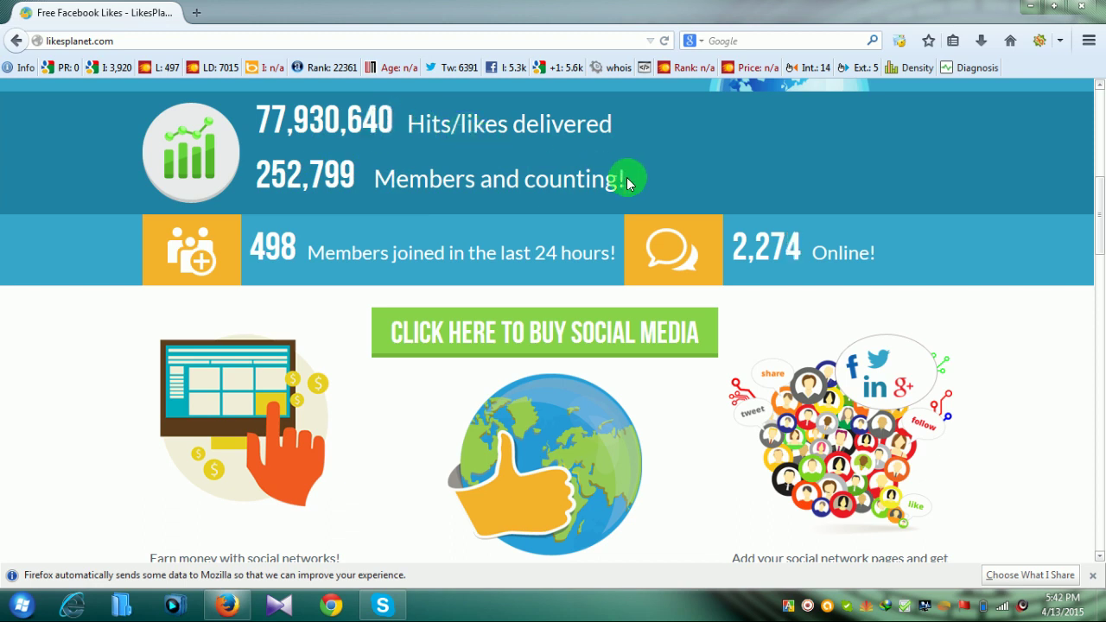
pyautogui.scroll(-2, 686, 420)
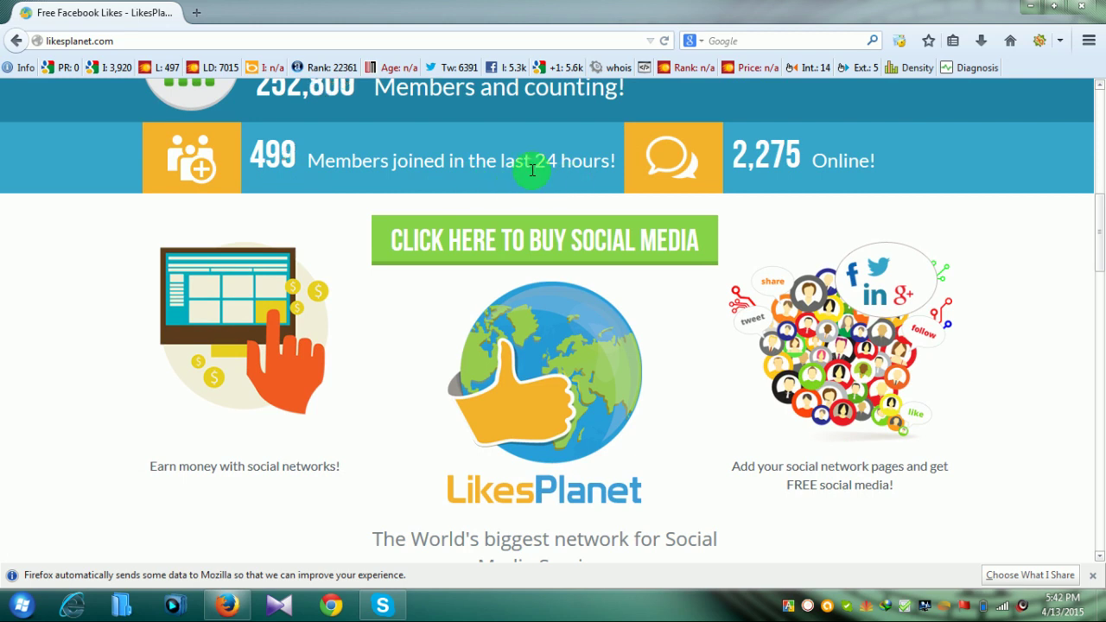
pyautogui.scroll(2, 729, 272)
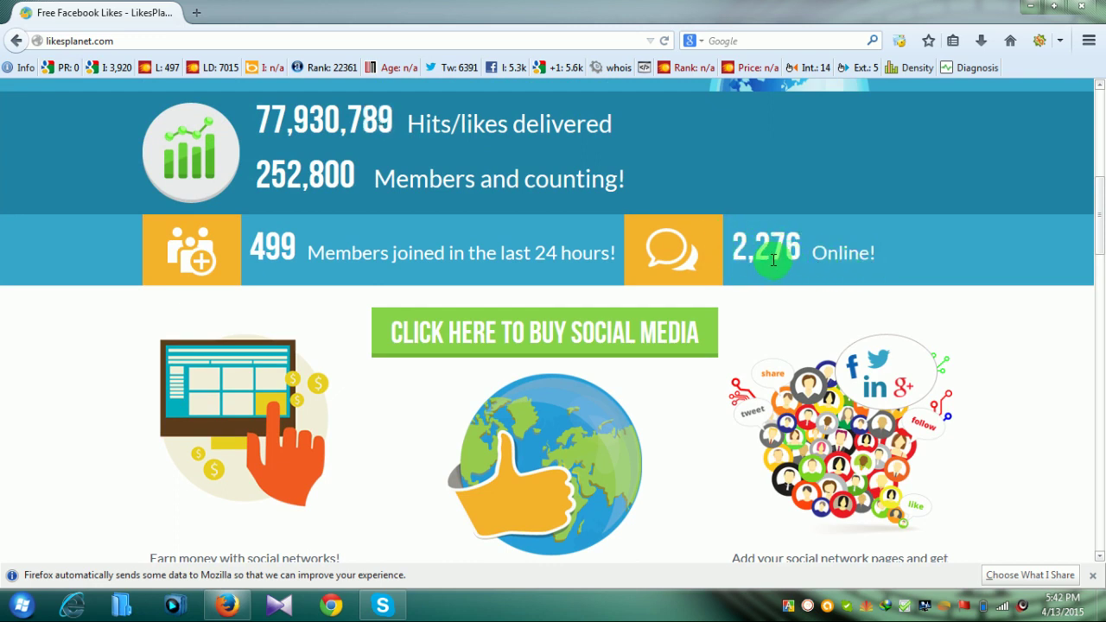
# Review the homepage's How It Works sequence, referral earnings section and the list of benefits beside the social media offer.
pyautogui.scroll(-5, 778, 259)
pyautogui.scroll(-1, 138, 290)
pyautogui.scroll(-3, 138, 283)
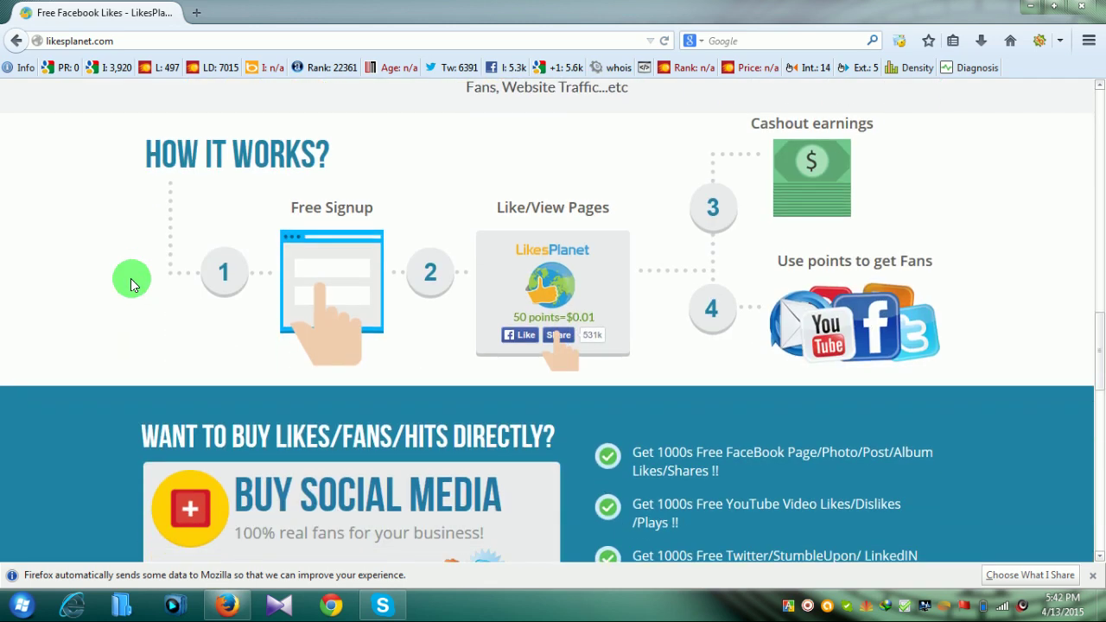
pyautogui.scroll(1, 131, 278)
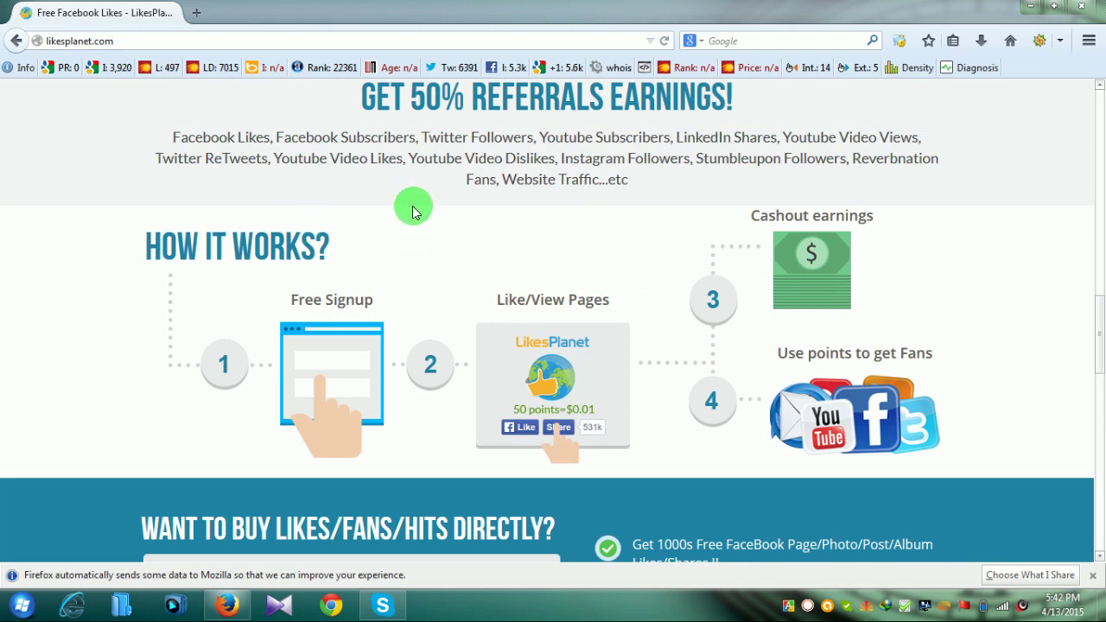
pyautogui.scroll(-2, 479, 277)
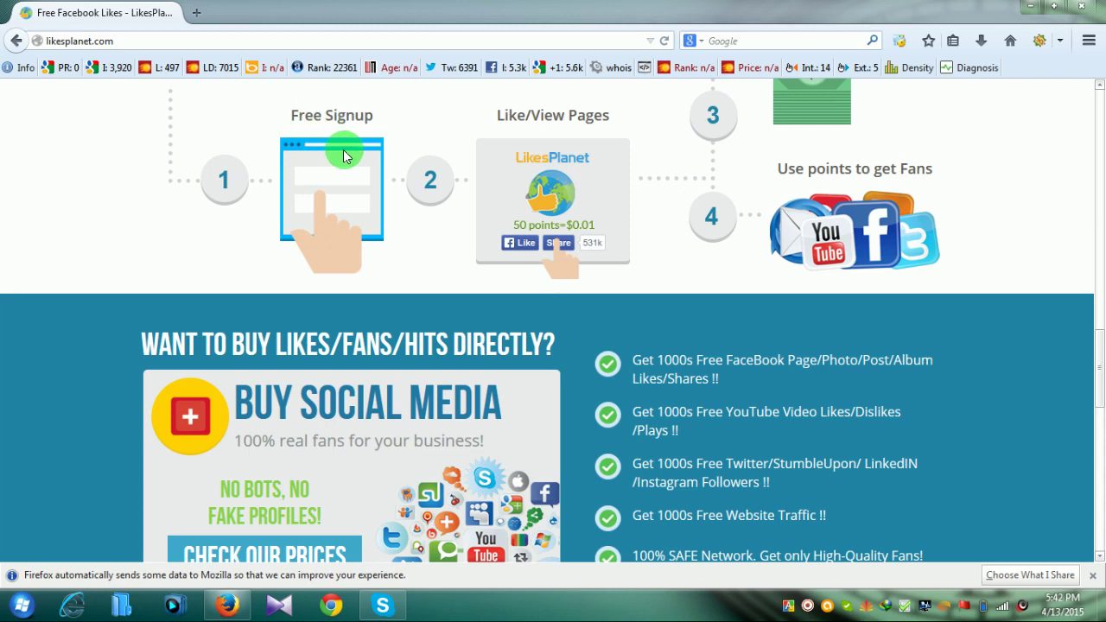
pyautogui.scroll(1, 603, 134)
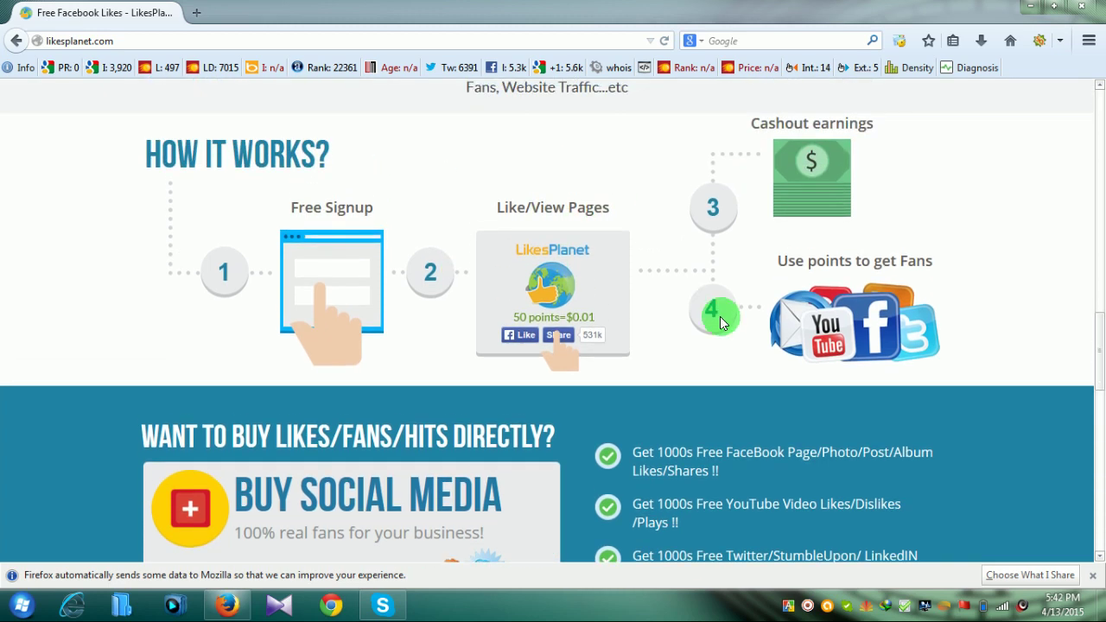
pyautogui.scroll(1, 630, 291)
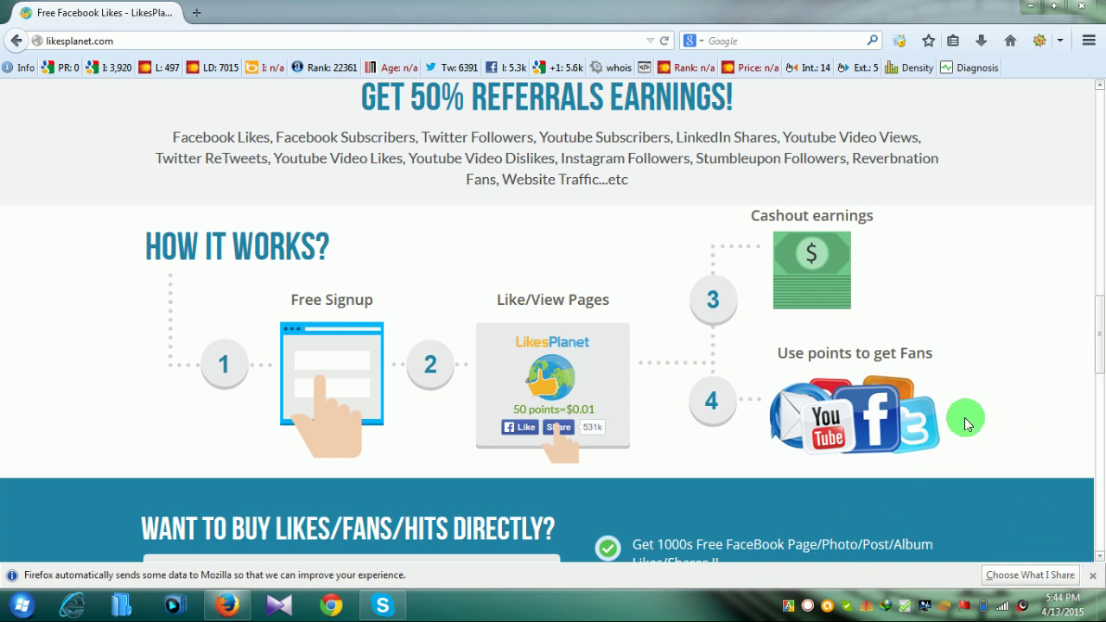
pyautogui.scroll(-5, 964, 421)
pyautogui.scroll(-3, 964, 421)
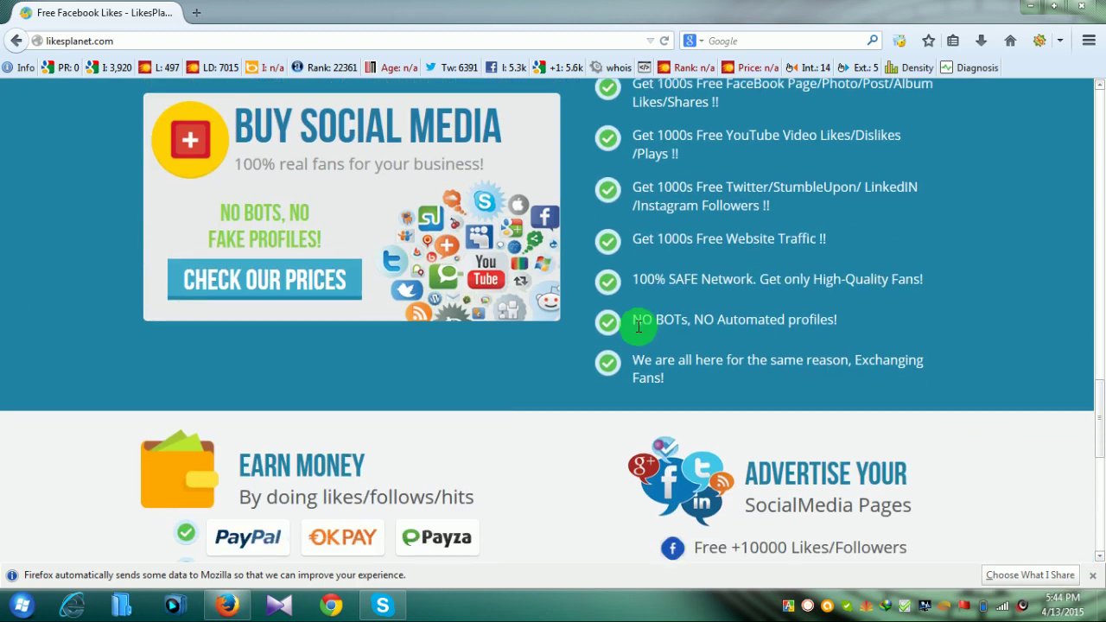
# Open the account registration page and examine the fields its form requires, including the optional referral and the captcha number.
pyautogui.scroll(10, 837, 444)
pyautogui.scroll(10, 836, 446)
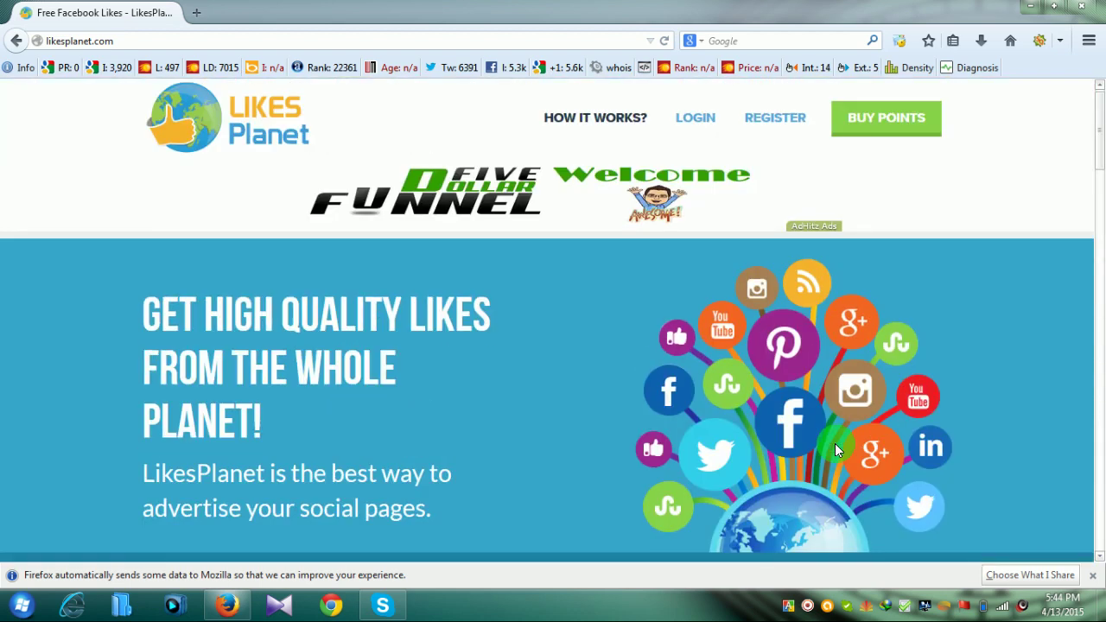
pyautogui.click(782, 126)
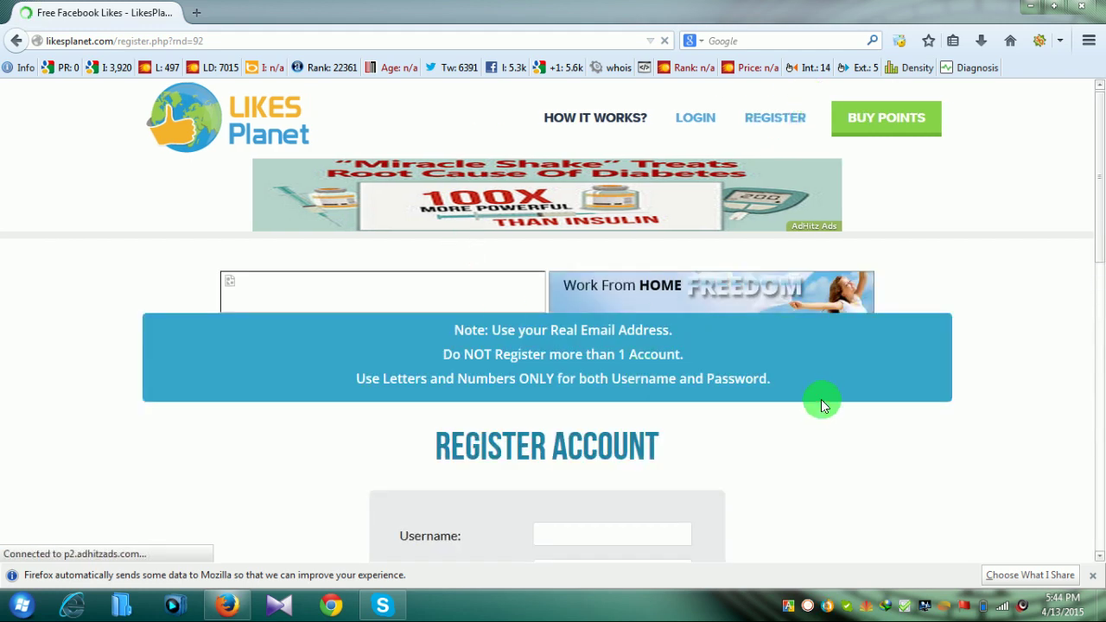
pyautogui.scroll(-2, 943, 392)
pyautogui.scroll(-5, 944, 391)
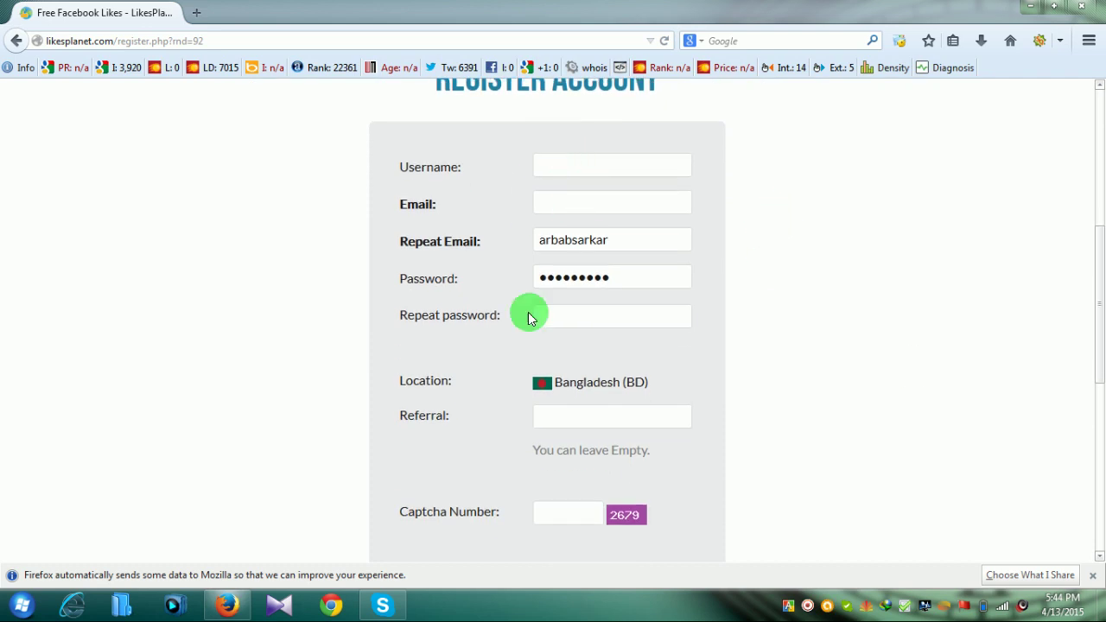
pyautogui.scroll(-4, 756, 344)
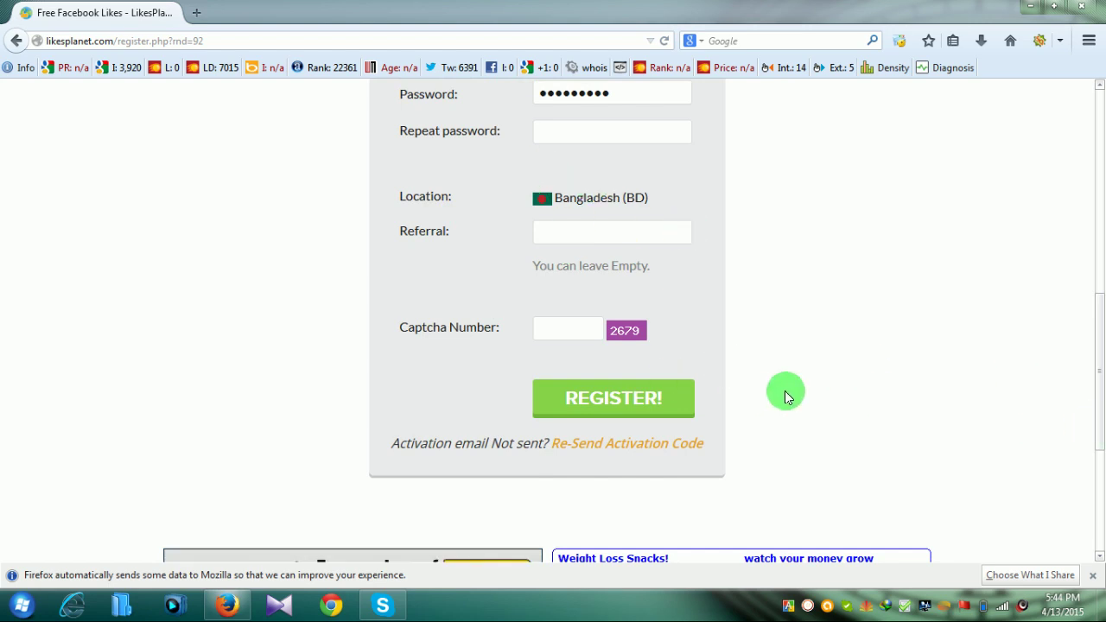
pyautogui.scroll(2, 785, 394)
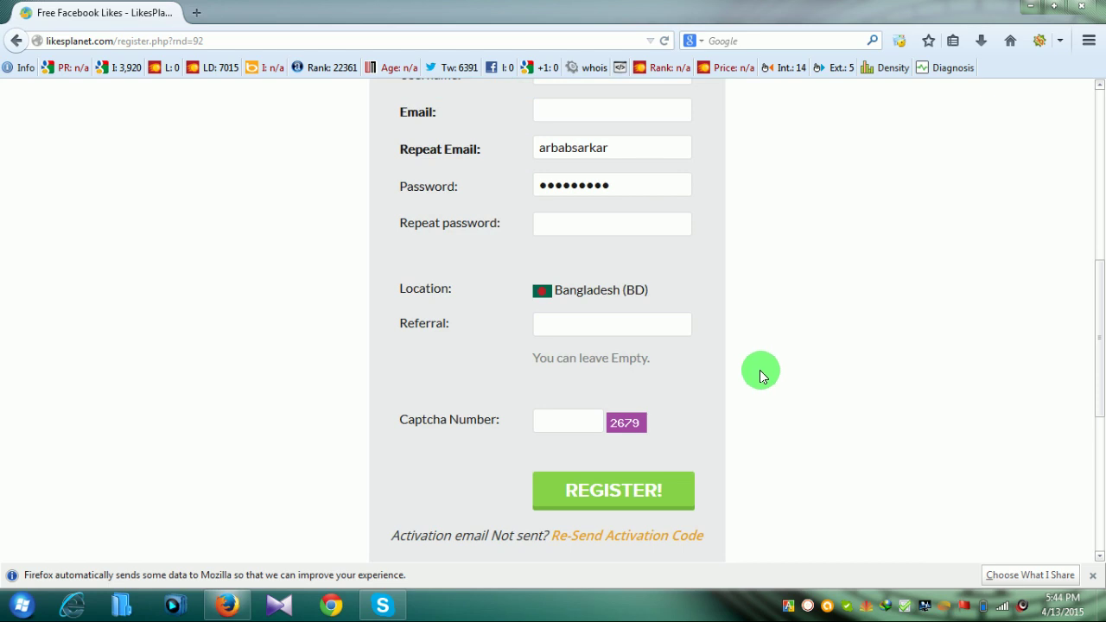
pyautogui.scroll(2, 750, 368)
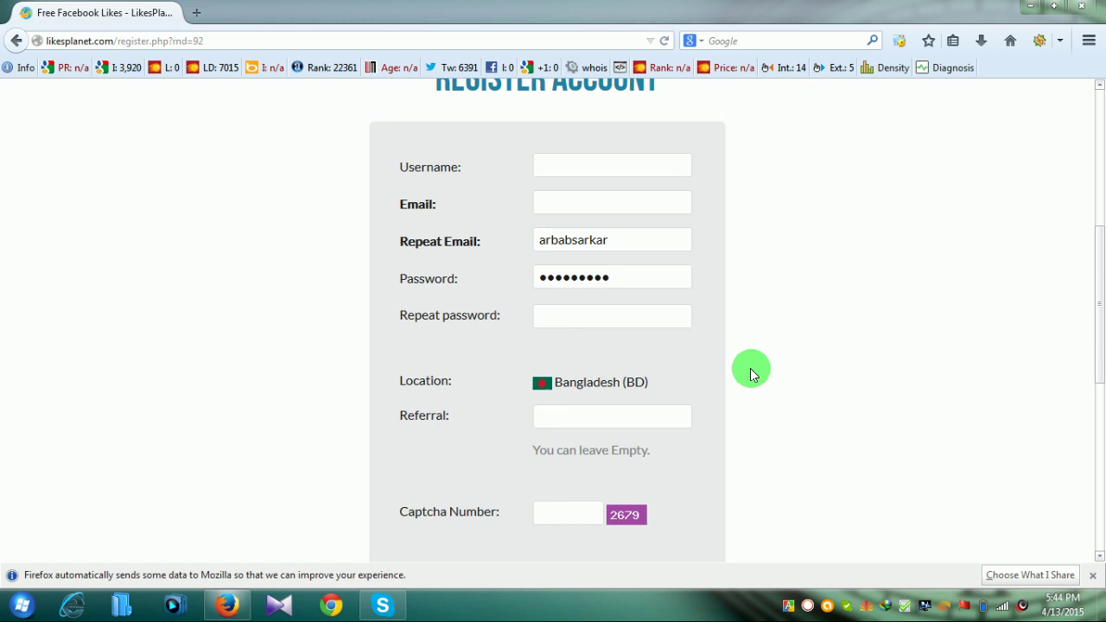
pyautogui.scroll(-2, 751, 371)
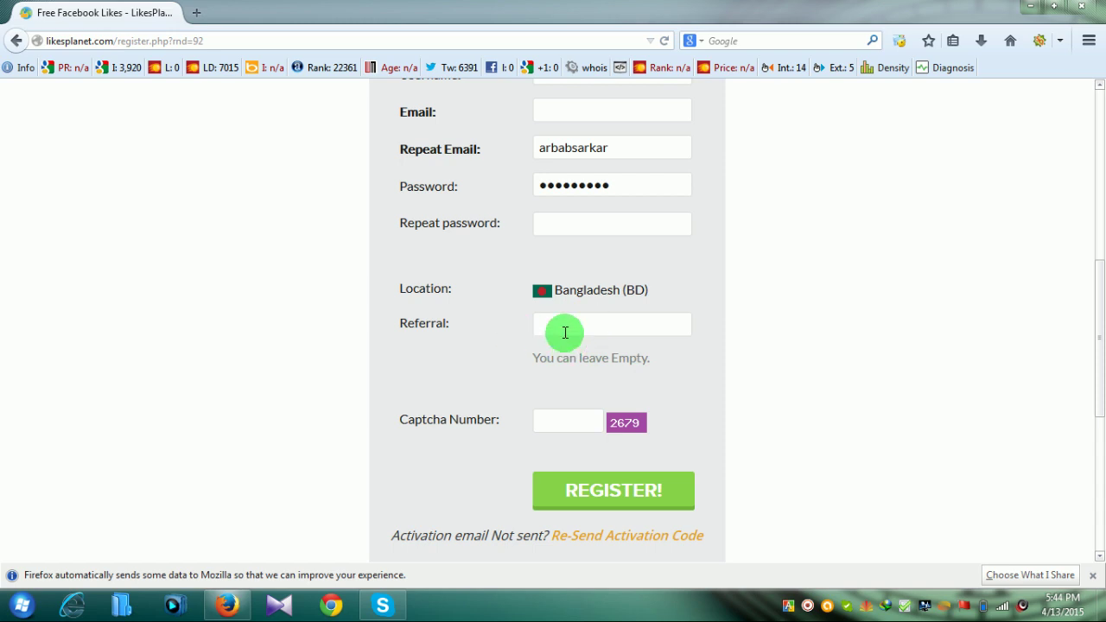
# Open the LikesPlanet member login page.
pyautogui.scroll(5, 563, 329)
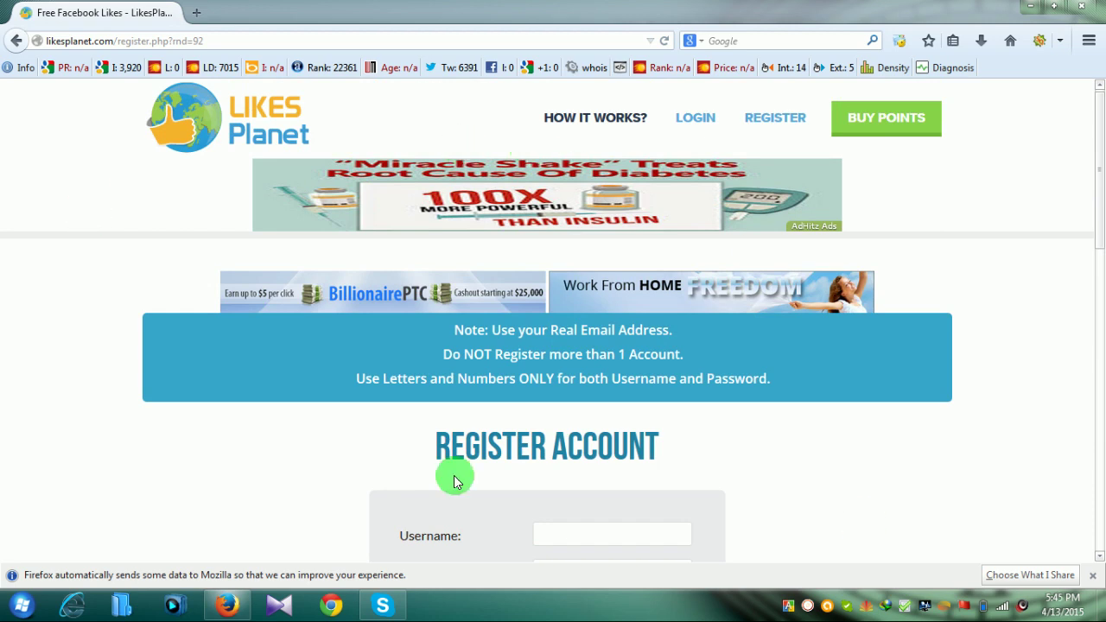
pyautogui.click(701, 130)
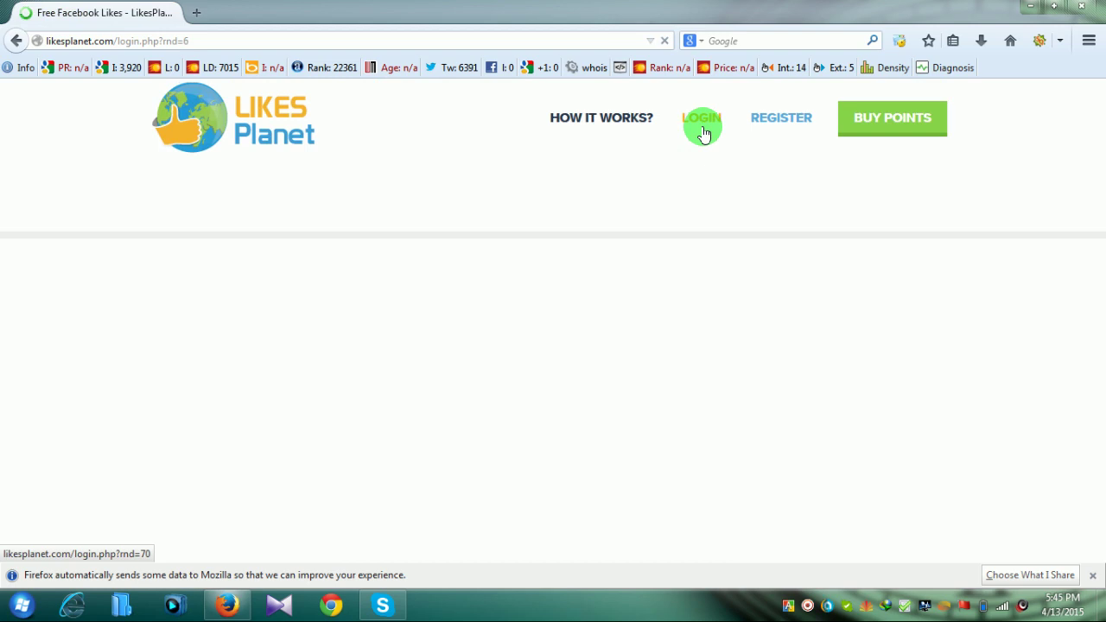
pyautogui.scroll(-5, 719, 334)
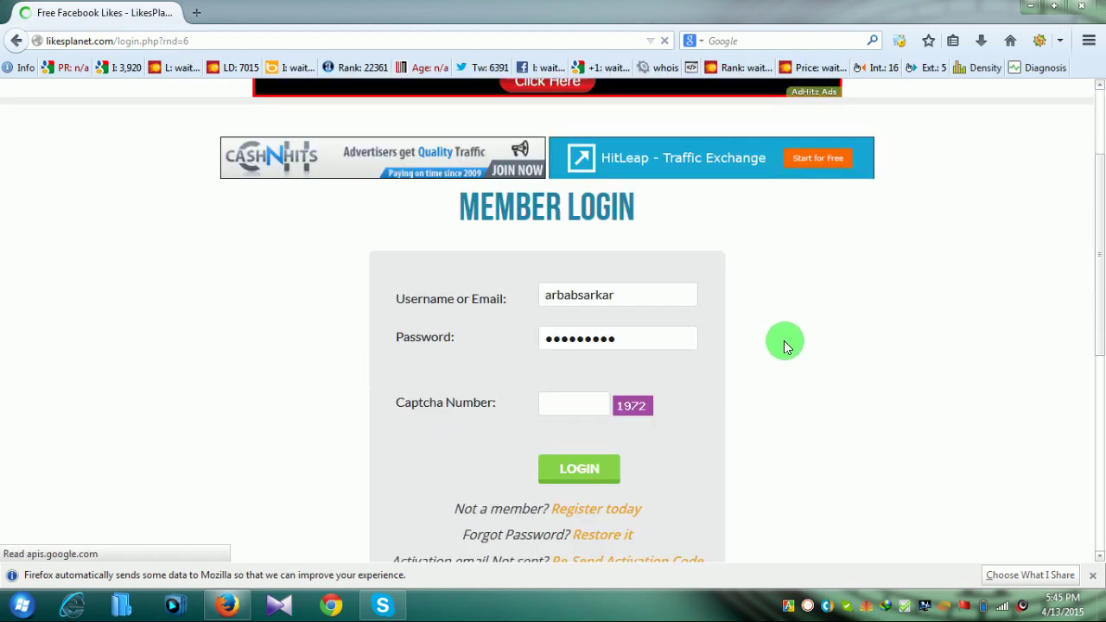
pyautogui.scroll(3, 935, 316)
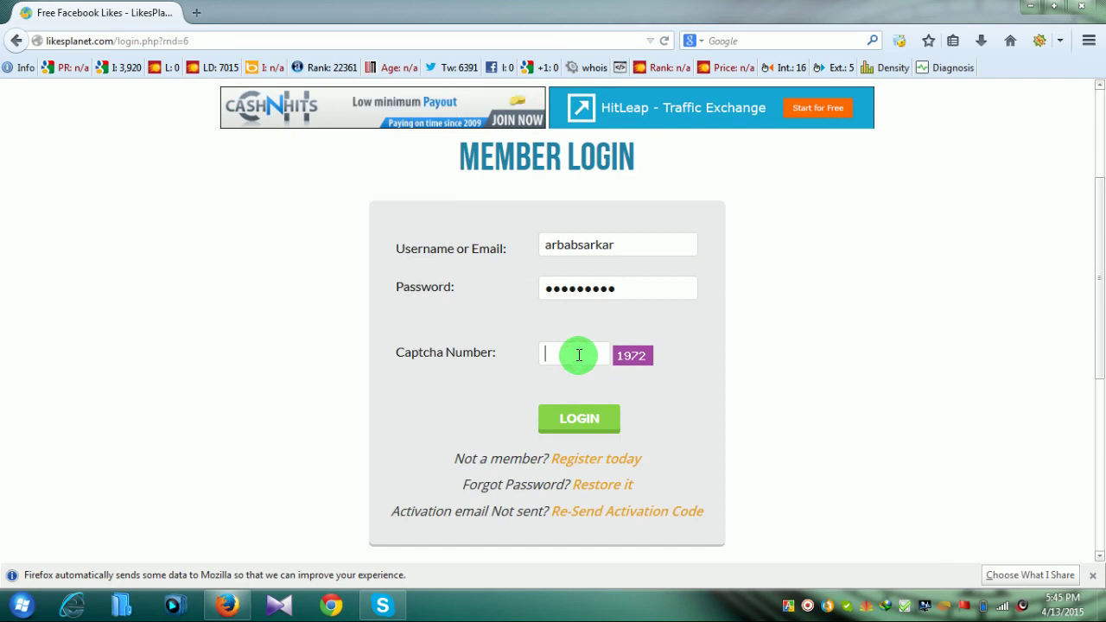
# Complete the login form with the displayed captcha number and log in to the member account.
pyautogui.write('9')
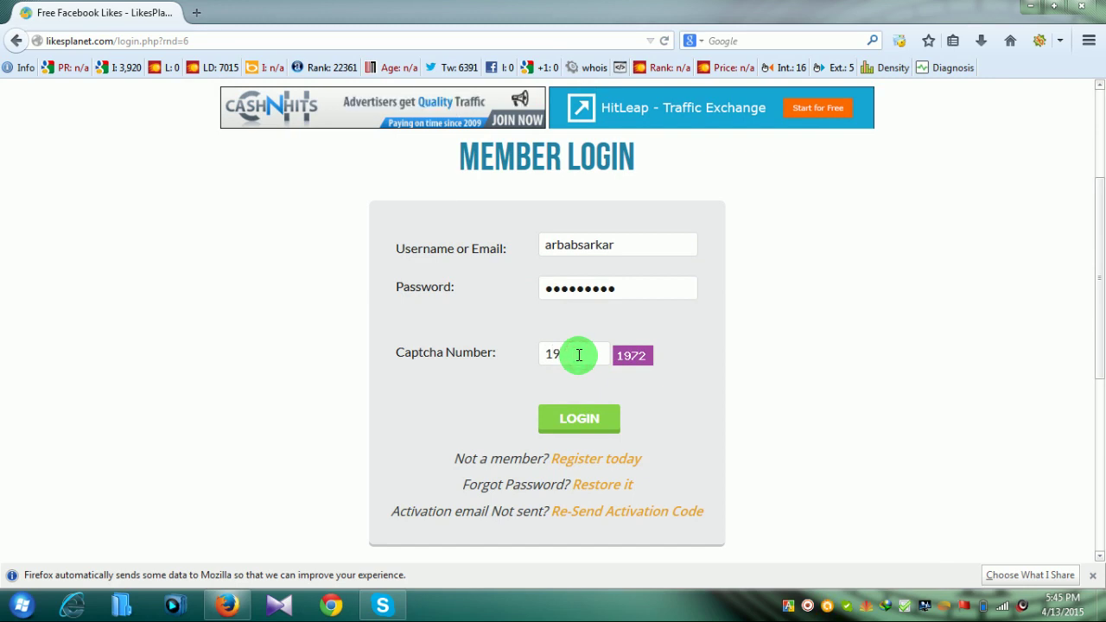
pyautogui.write('72')
pyautogui.click(563, 416)
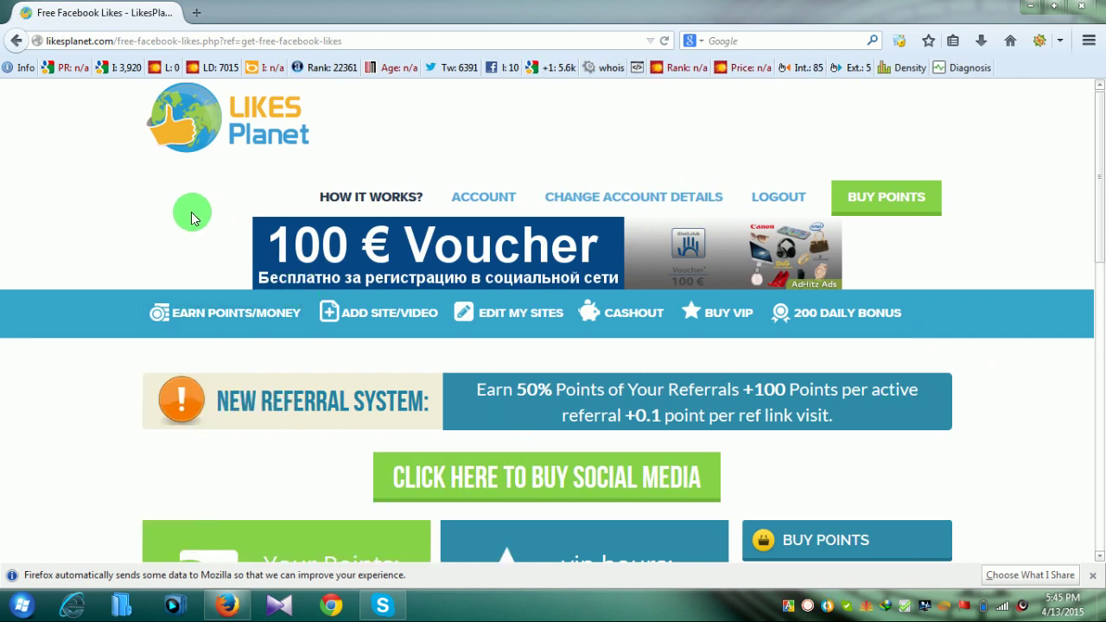
# Open the account page and review its points balance, VIP hours, purchase options and rally contest offer.
pyautogui.scroll(-2, 1035, 399)
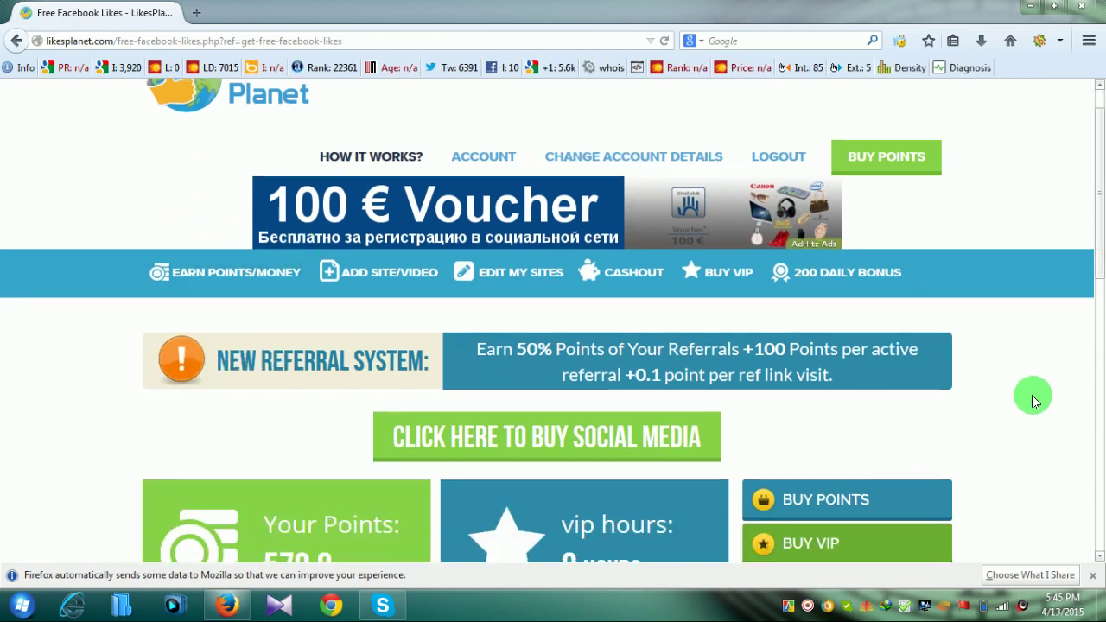
pyautogui.scroll(-2, 1035, 400)
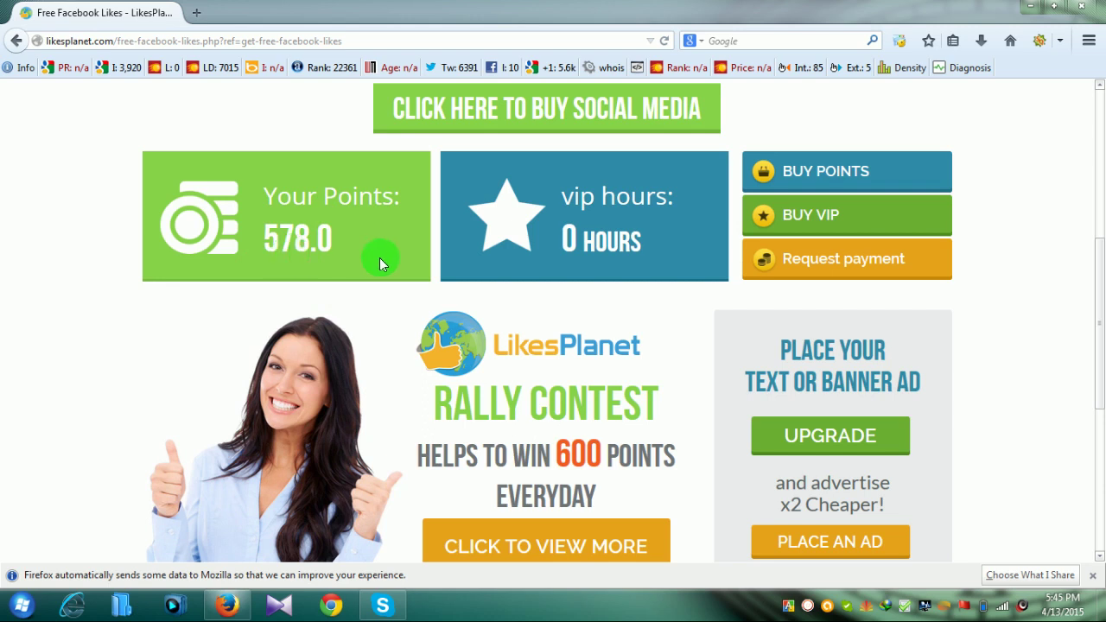
pyautogui.scroll(-3, 611, 400)
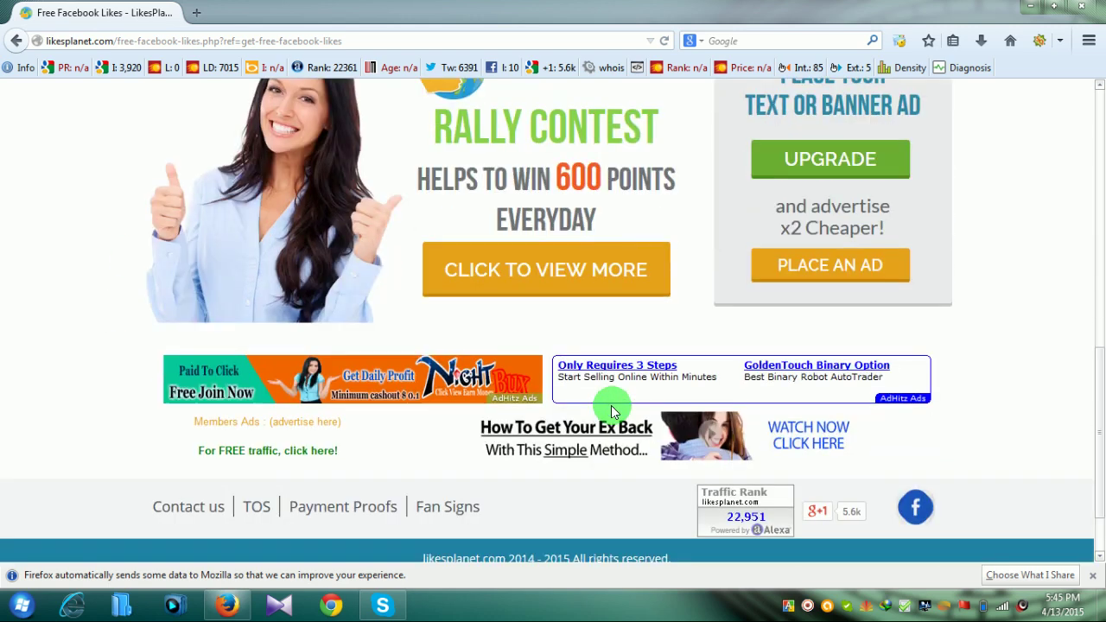
pyautogui.scroll(10, 611, 406)
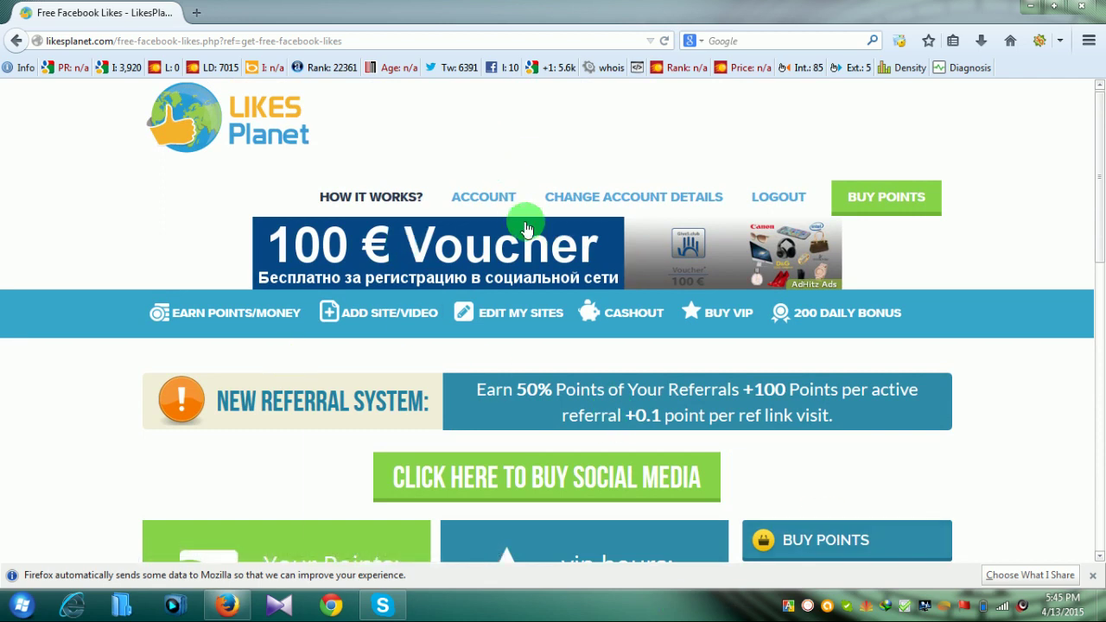
pyautogui.click(488, 200)
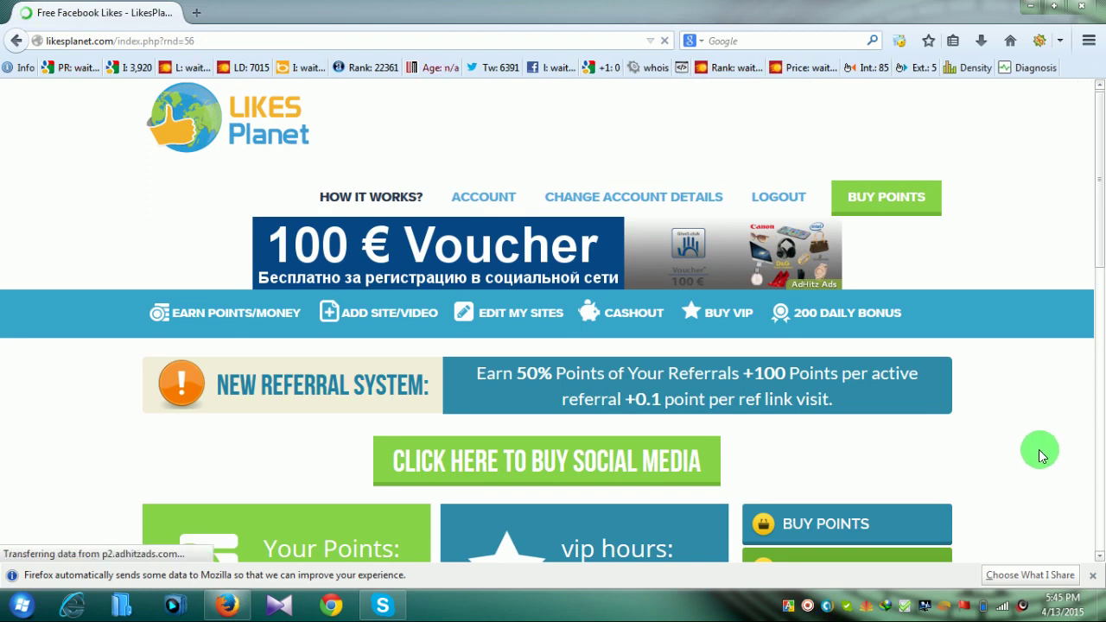
pyautogui.scroll(-2, 1042, 451)
pyautogui.scroll(-2, 1042, 451)
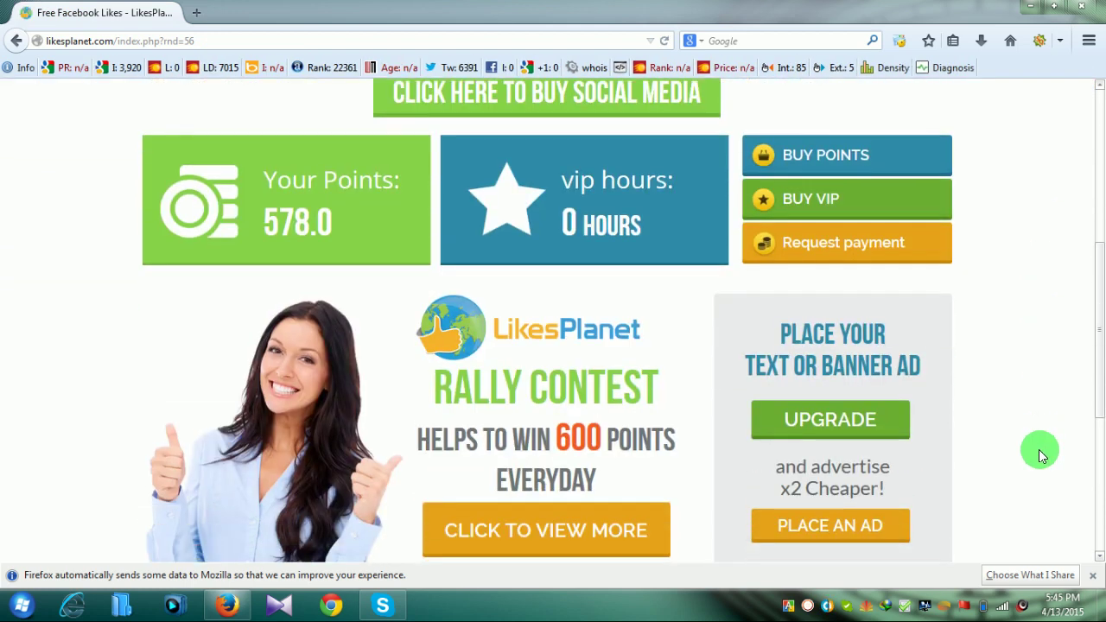
pyautogui.scroll(-1, 1042, 451)
pyautogui.scroll(-1, 1042, 451)
pyautogui.scroll(3, 1043, 451)
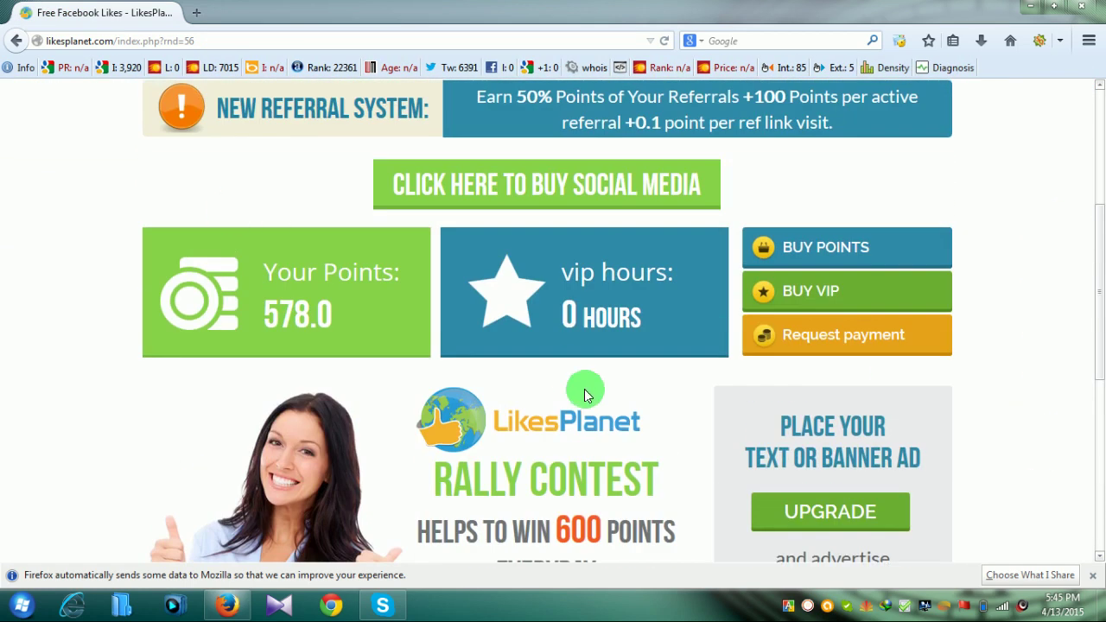
pyautogui.scroll(3, 193, 338)
# Examine the social media and paid task categories offered under Earn Points/Money, along with the New Referral System offer.
pyautogui.moveTo(237, 322)
pyautogui.scroll(-1, 54, 163)
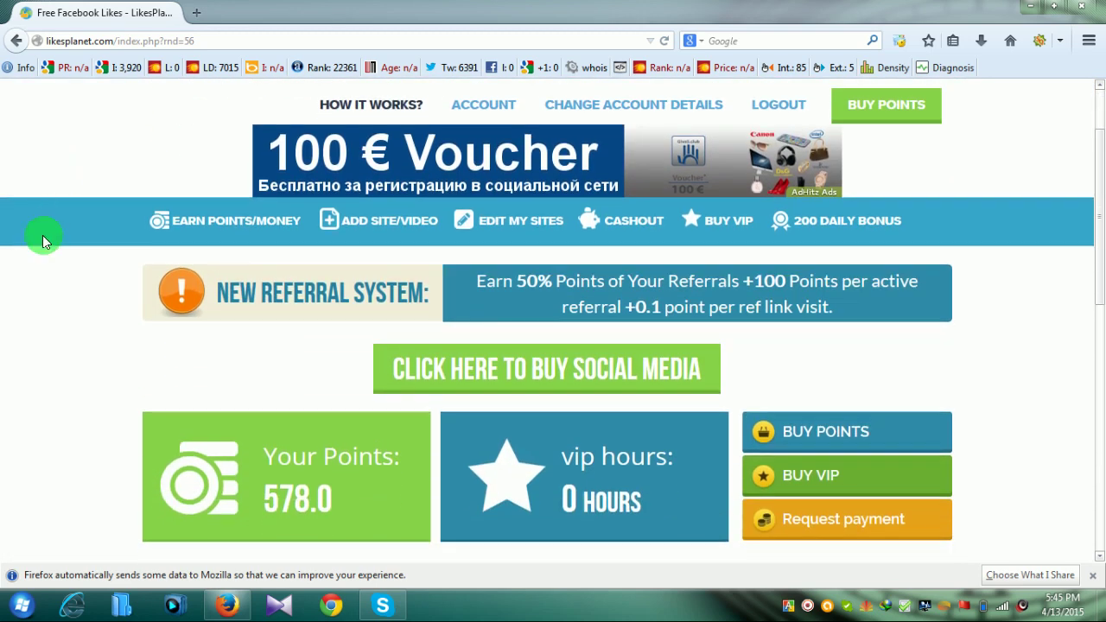
pyautogui.moveTo(214, 221)
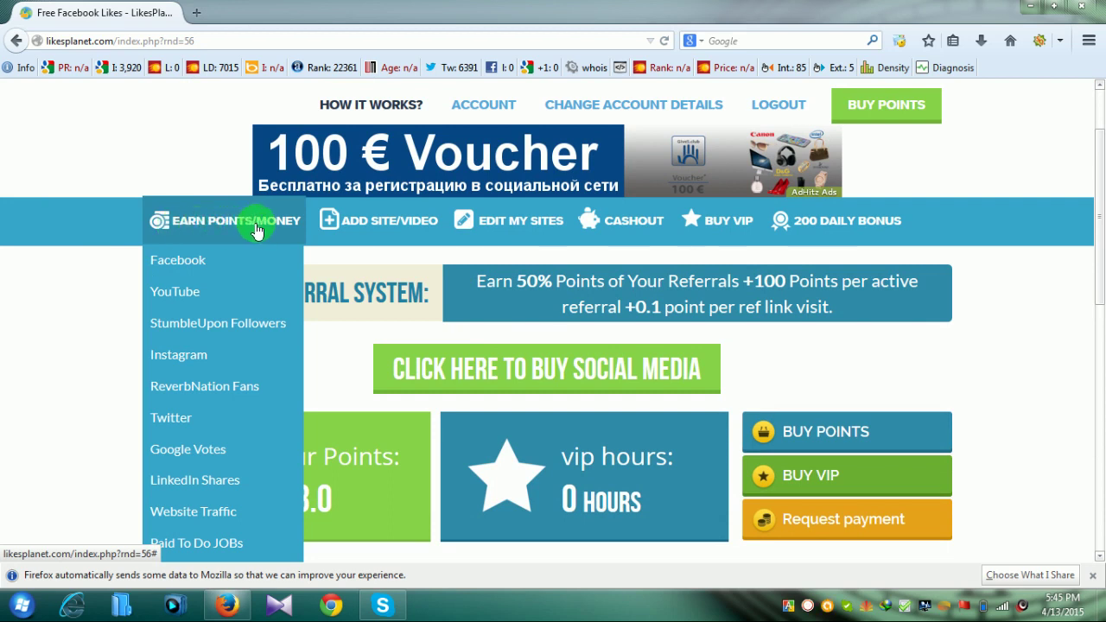
pyautogui.scroll(-1, 257, 229)
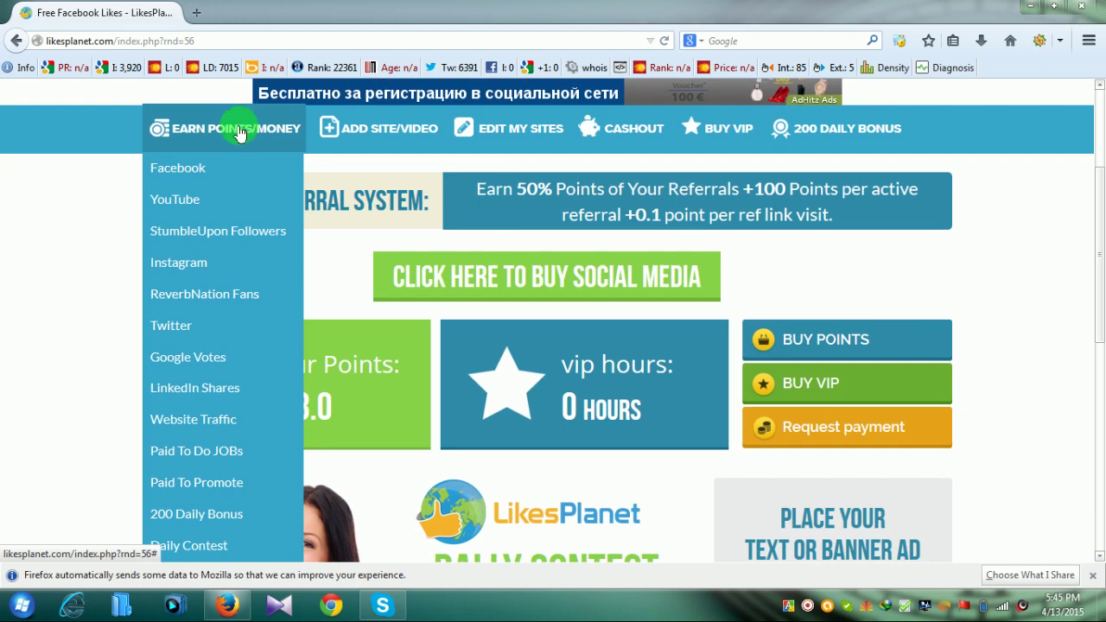
pyautogui.moveTo(191, 197)
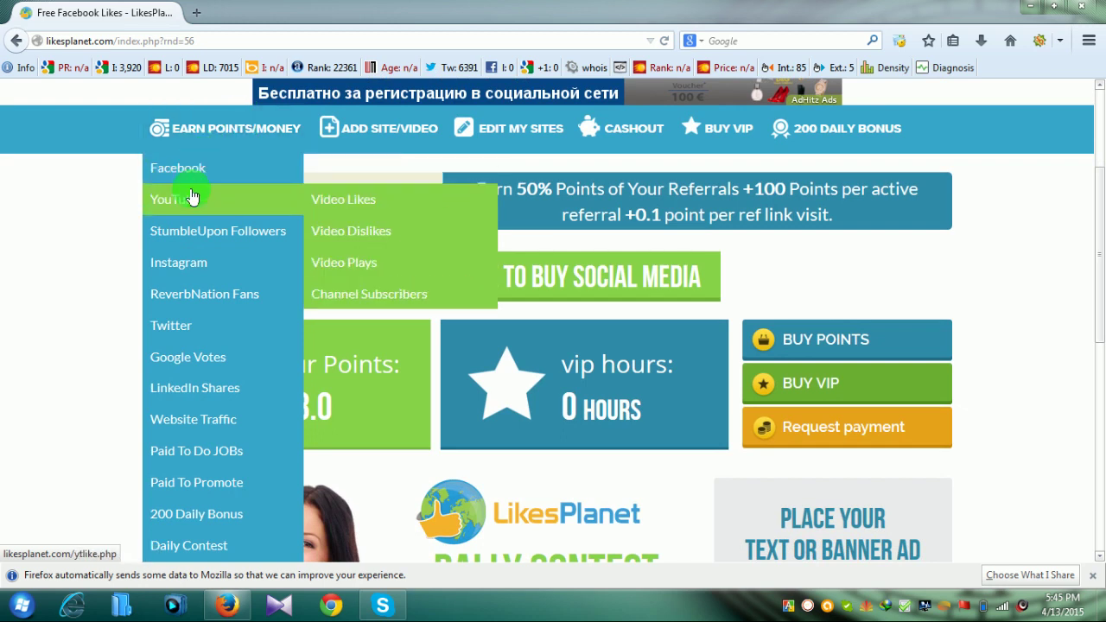
pyautogui.moveTo(192, 265)
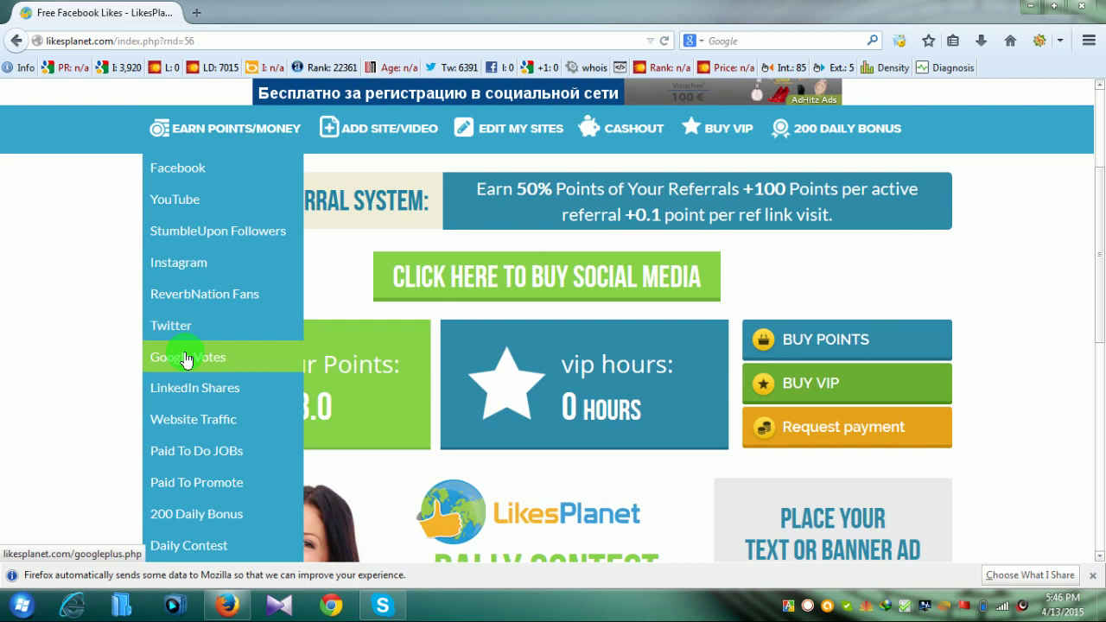
pyautogui.moveTo(191, 425)
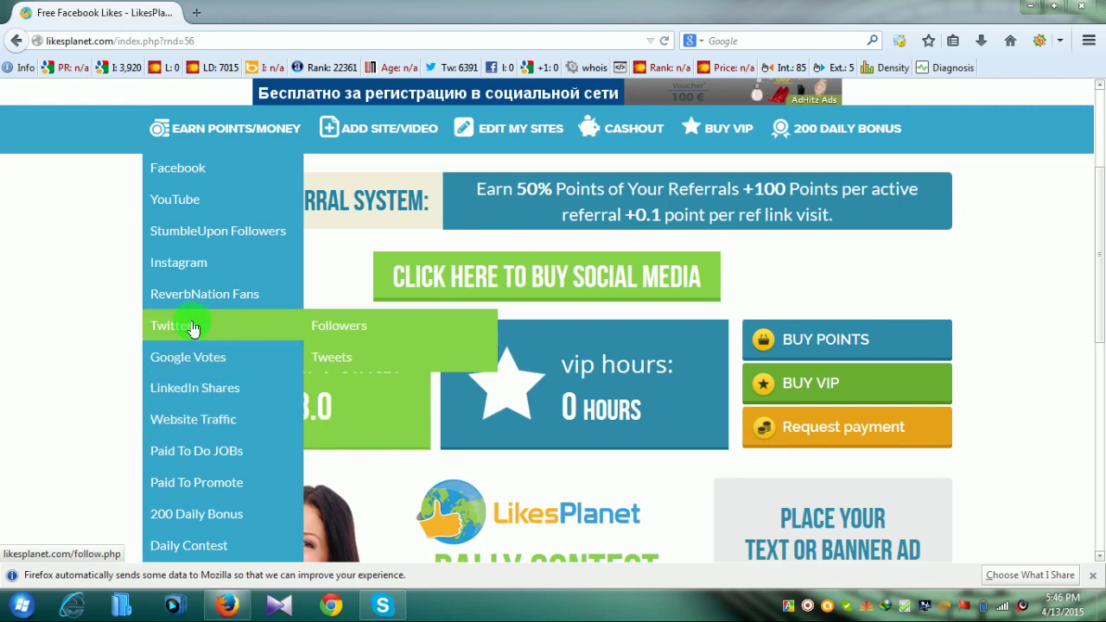
pyautogui.moveTo(207, 176)
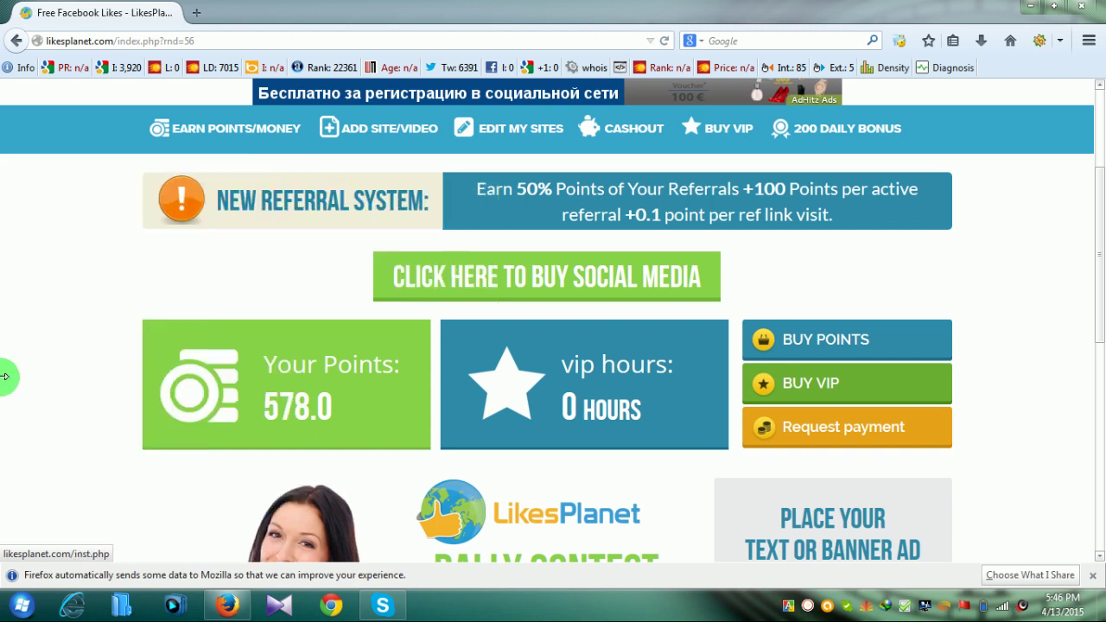
pyautogui.moveTo(234, 126)
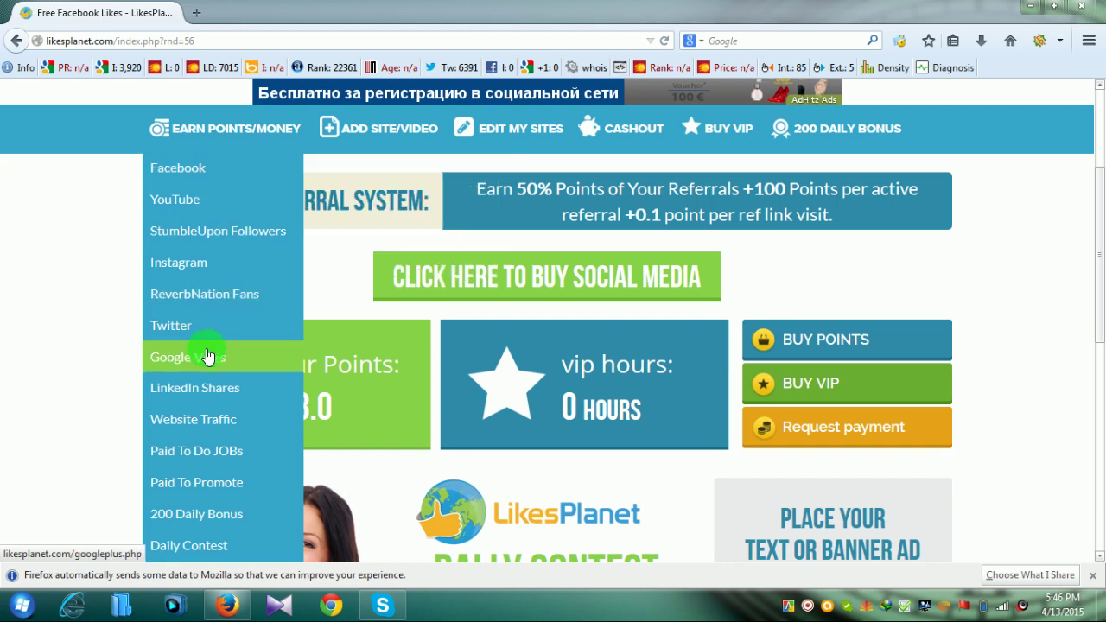
pyautogui.scroll(-1, 208, 357)
pyautogui.scroll(1, 222, 136)
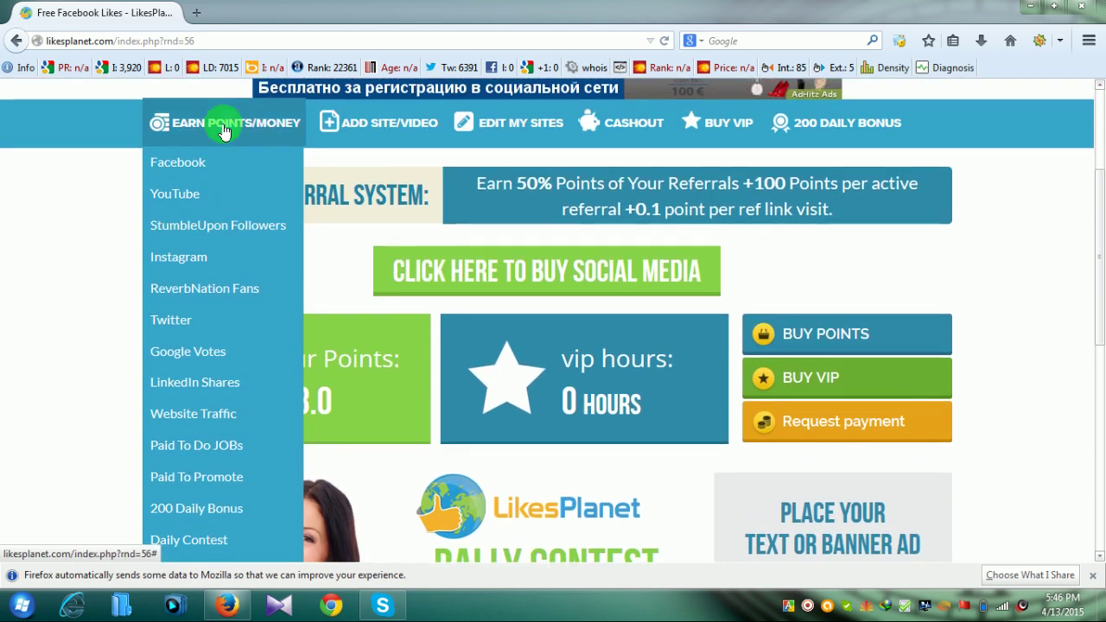
pyautogui.scroll(-2, 222, 327)
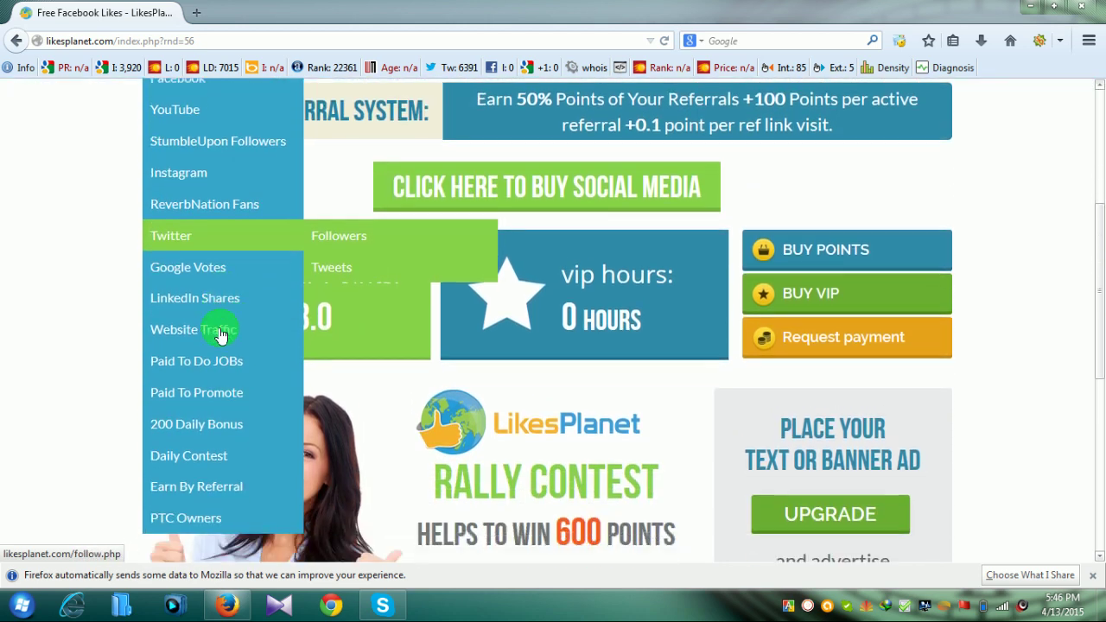
pyautogui.scroll(4, 82, 168)
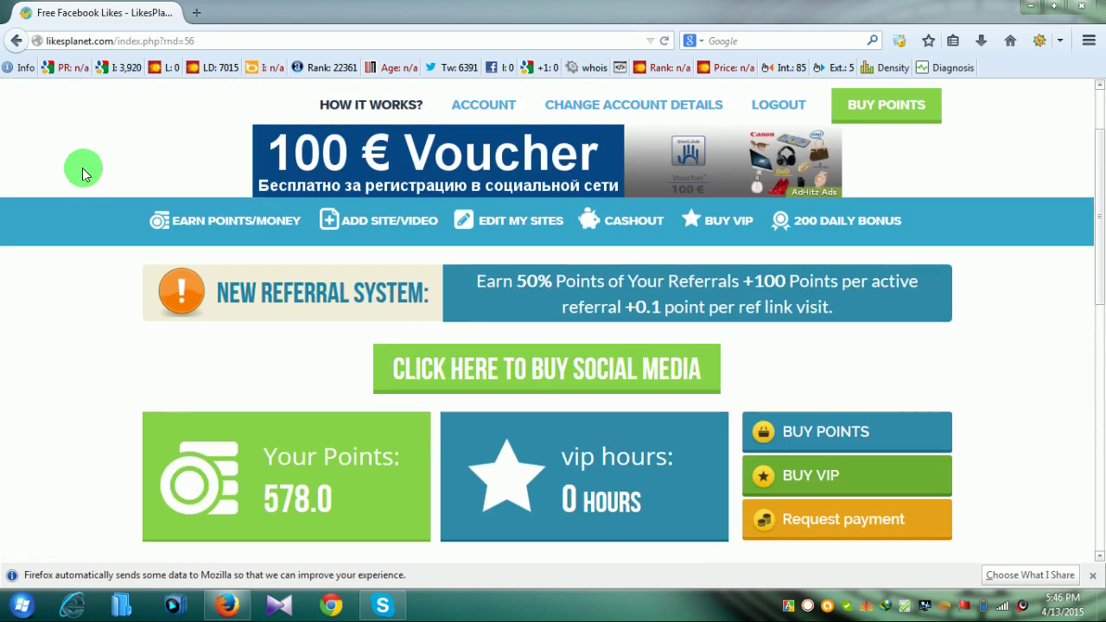
pyautogui.scroll(-2, 931, 373)
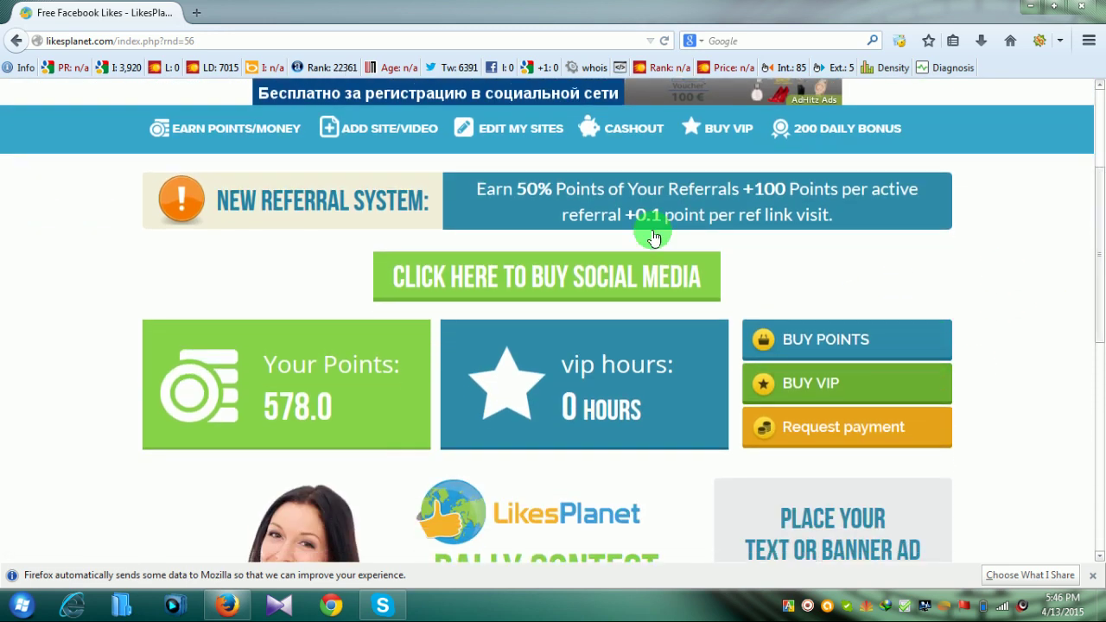
pyautogui.scroll(-4, 301, 389)
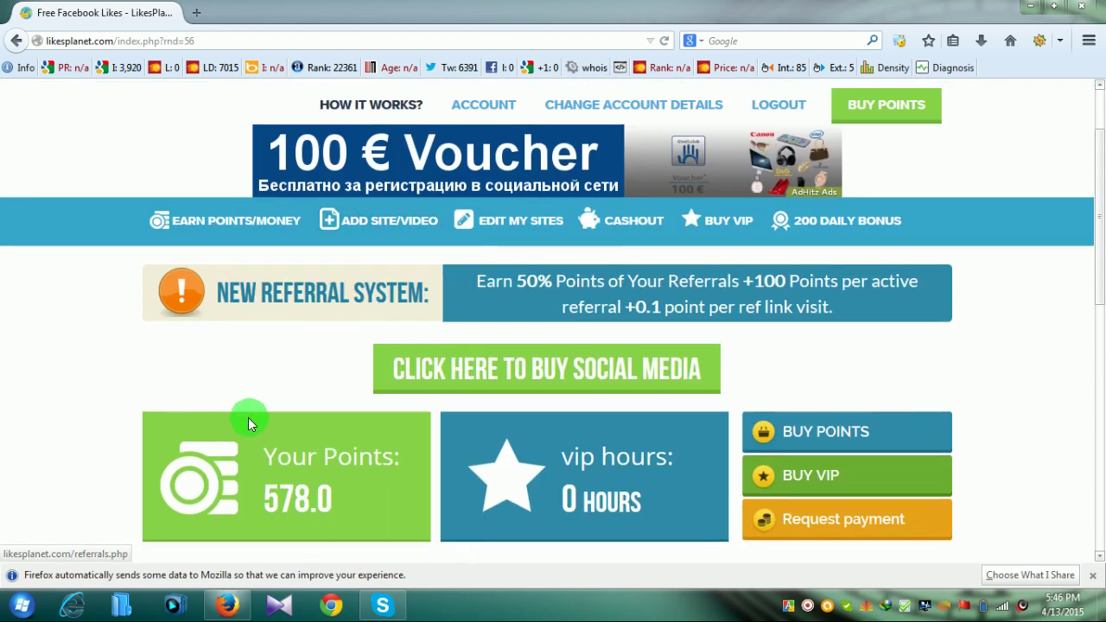
pyautogui.scroll(-1, 97, 265)
pyautogui.scroll(-2, 155, 263)
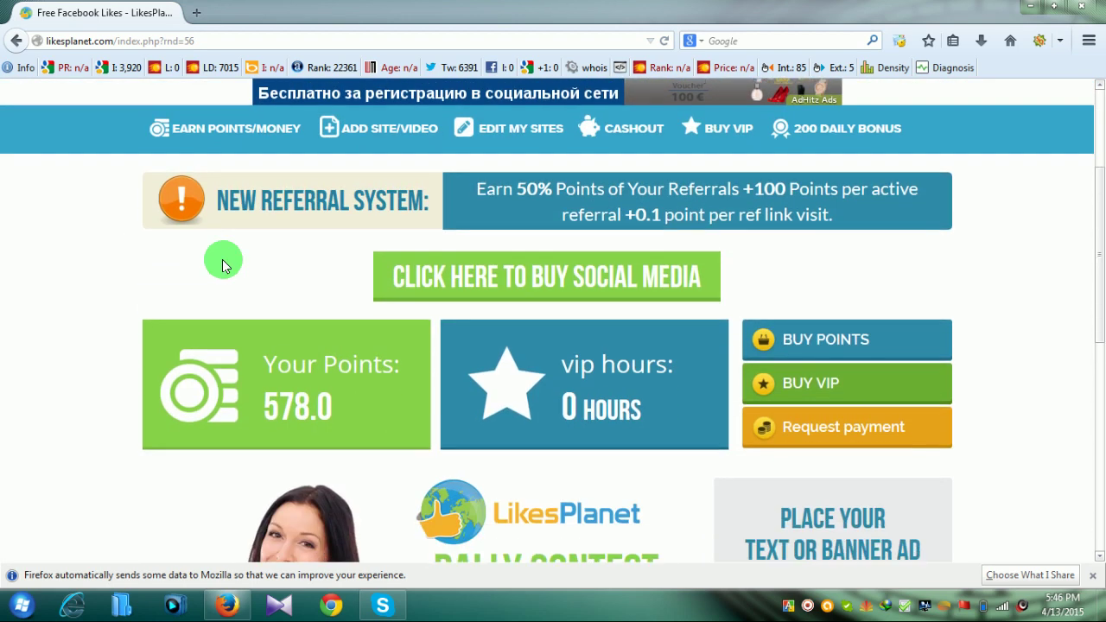
# Open the Facebook Page Likes earning page in a new browser tab and switch to it.
pyautogui.moveTo(267, 141)
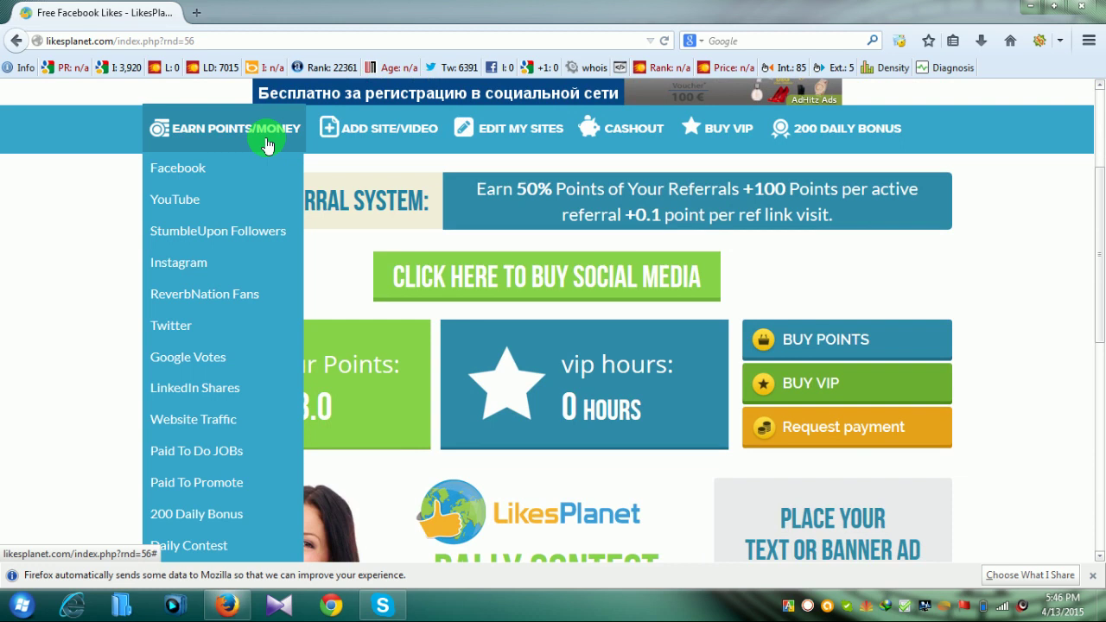
pyautogui.moveTo(206, 169)
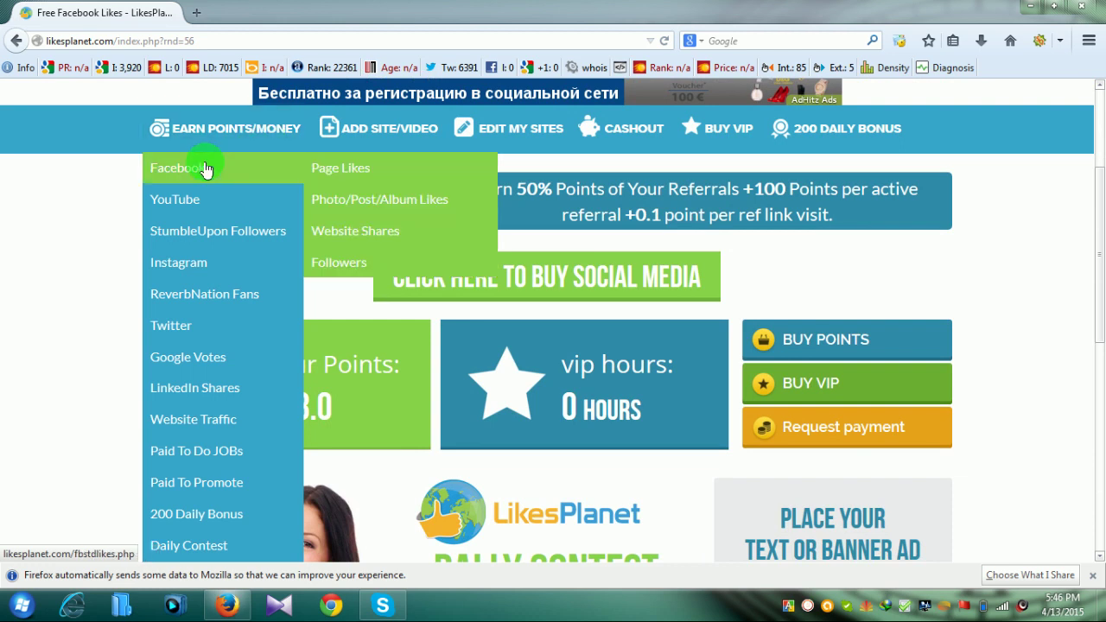
pyautogui.middleClick(388, 180)
pyautogui.click(285, 16)
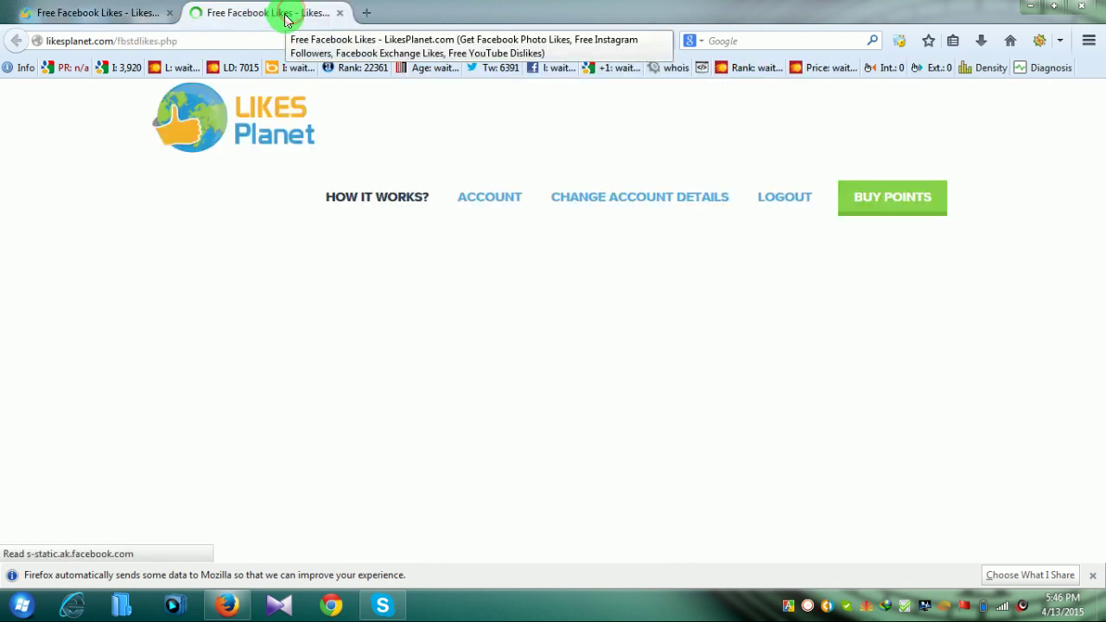
# Read the instructions for earning by liking Facebook pages and examine the listed pages with their points and cash values.
pyautogui.scroll(-1, 712, 399)
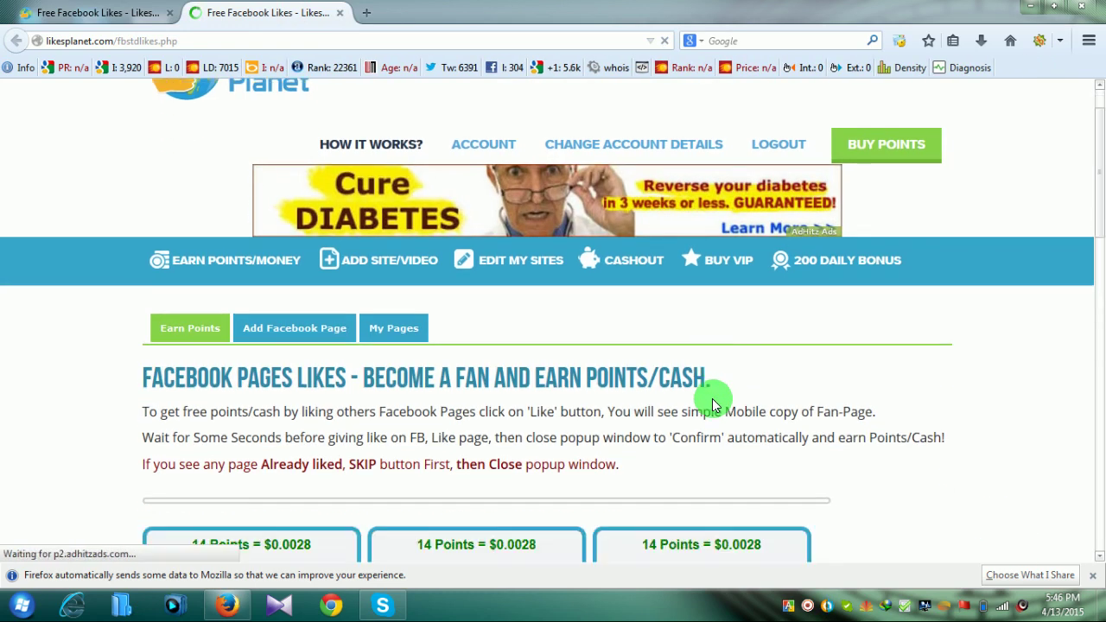
pyautogui.scroll(-5, 712, 398)
pyautogui.scroll(3, 298, 172)
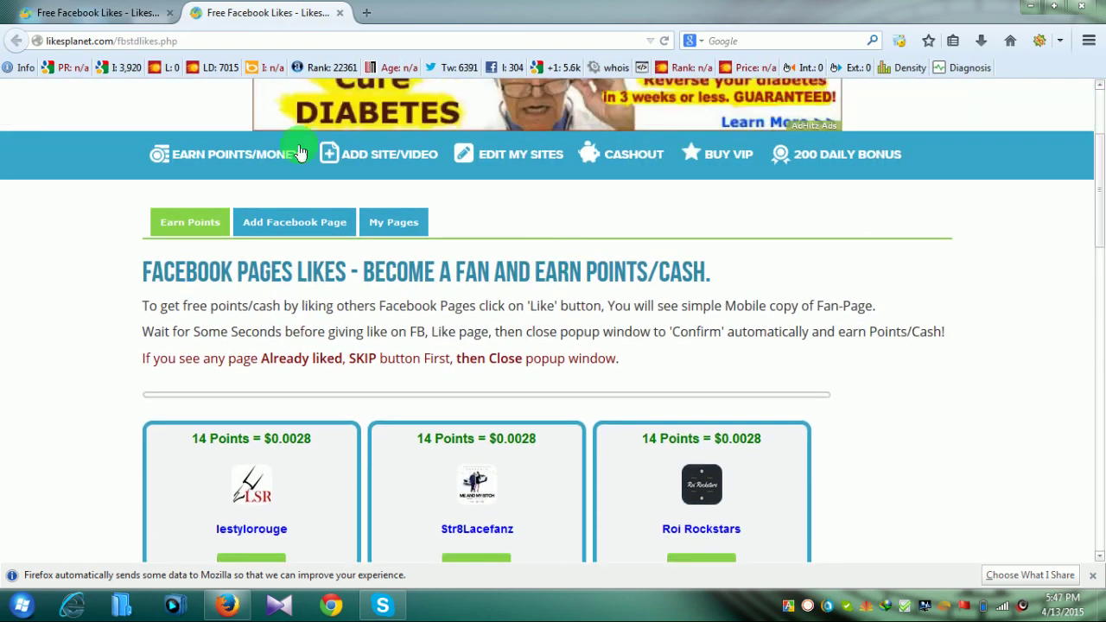
pyautogui.scroll(2, 298, 154)
pyautogui.scroll(-3, 455, 375)
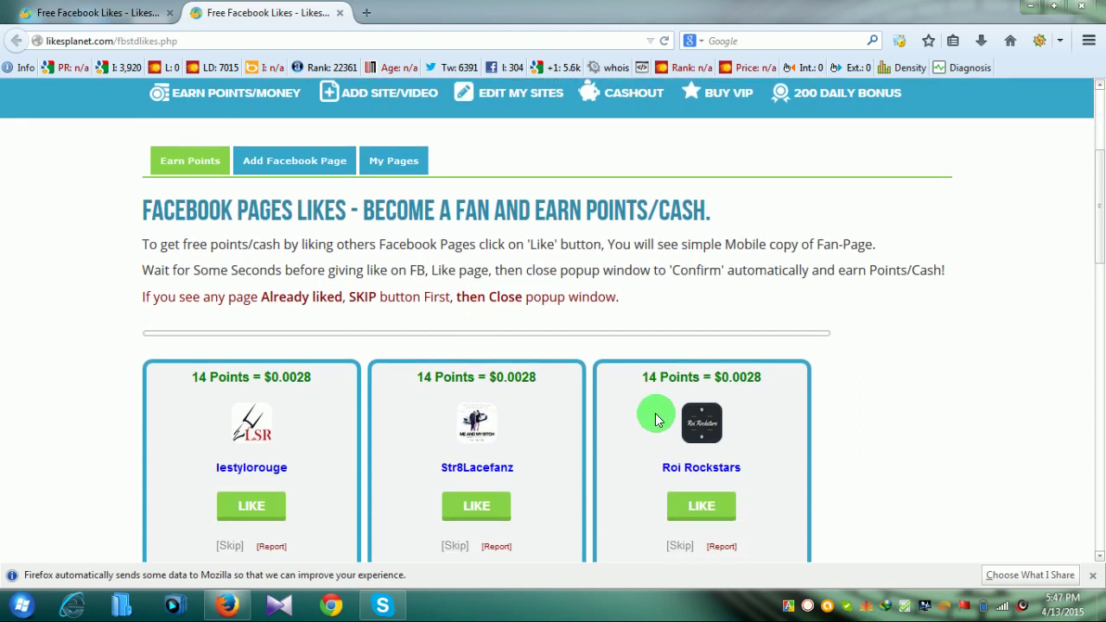
pyautogui.scroll(-1, 657, 420)
pyautogui.scroll(-2, 518, 306)
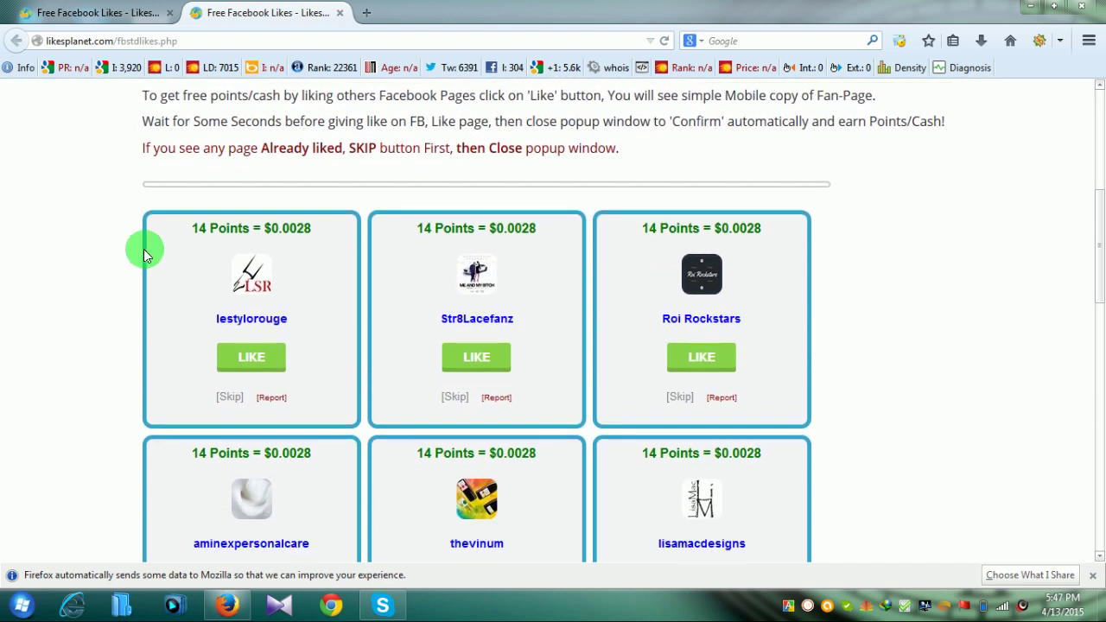
pyautogui.scroll(-3, 351, 319)
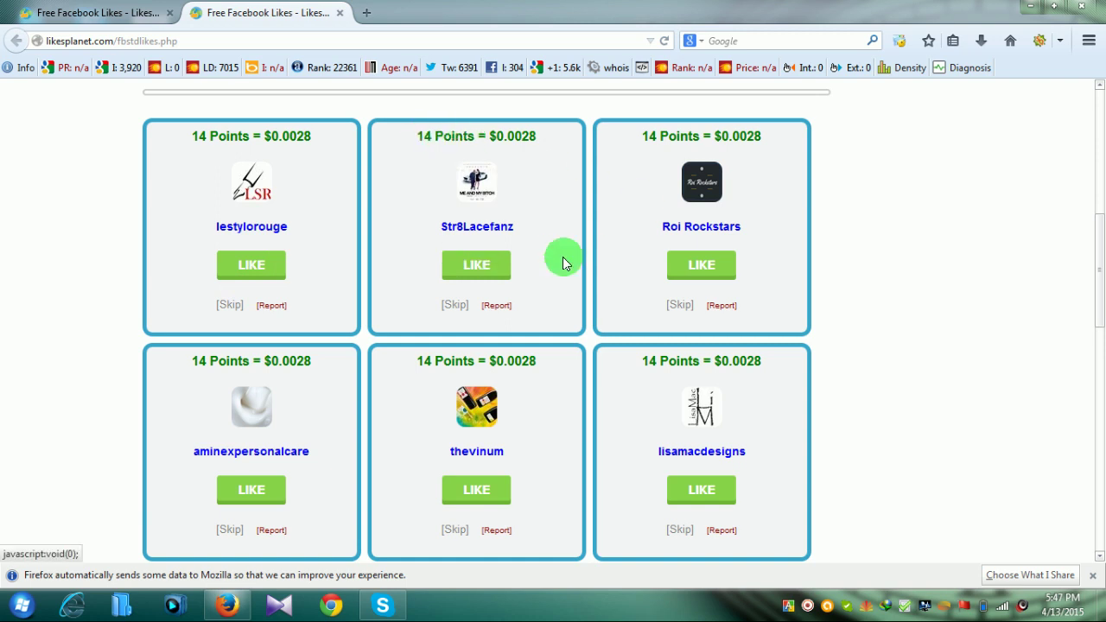
pyautogui.scroll(-5, 562, 257)
pyautogui.scroll(-4, 515, 241)
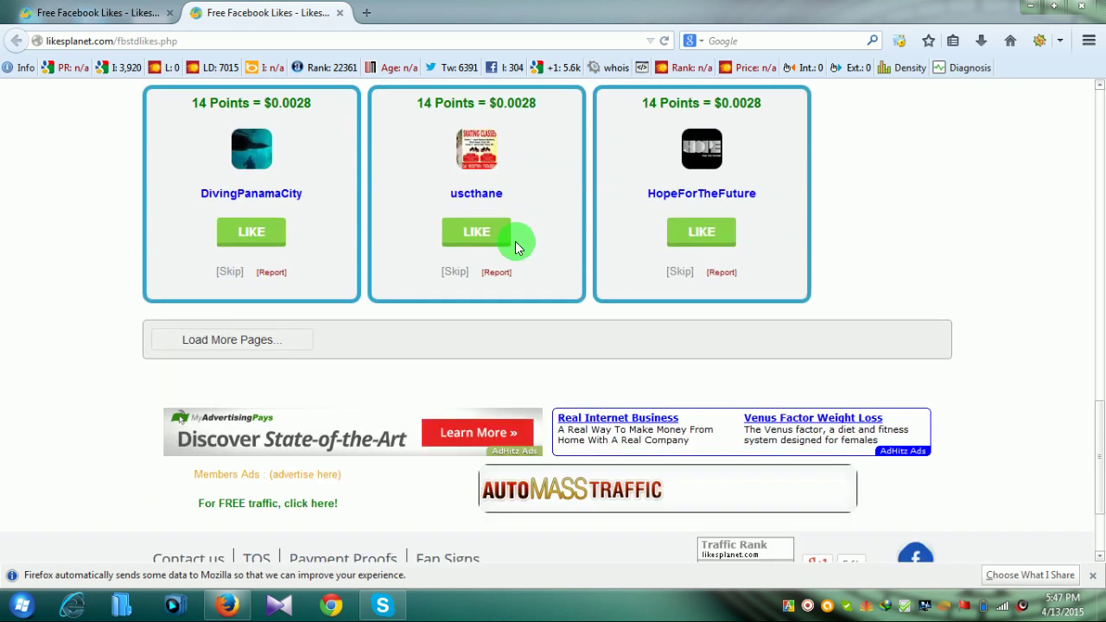
pyautogui.scroll(7, 515, 241)
pyautogui.scroll(1, 294, 191)
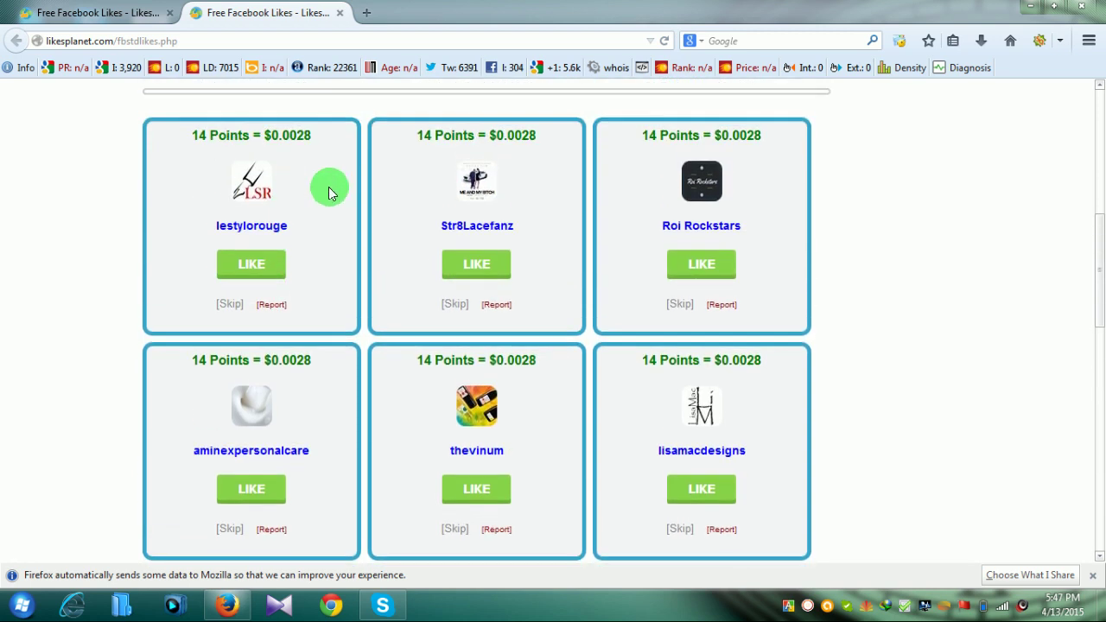
# Like the lestylorouge Facebook page from the earning list and close its tab to have the like confirmed.
pyautogui.click(255, 264)
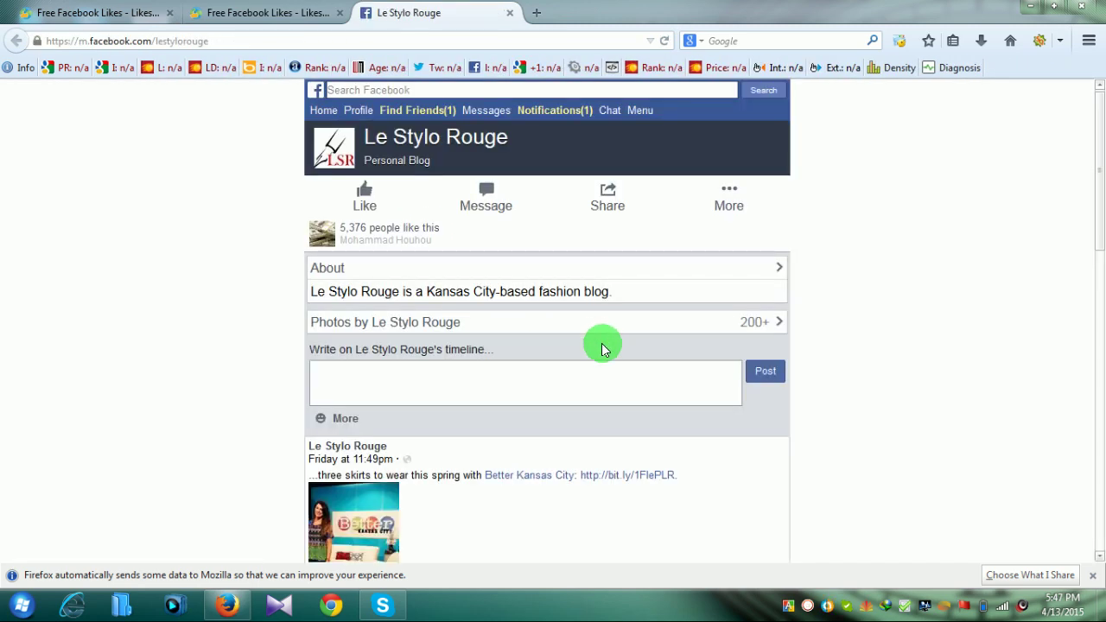
pyautogui.scroll(-2, 232, 193)
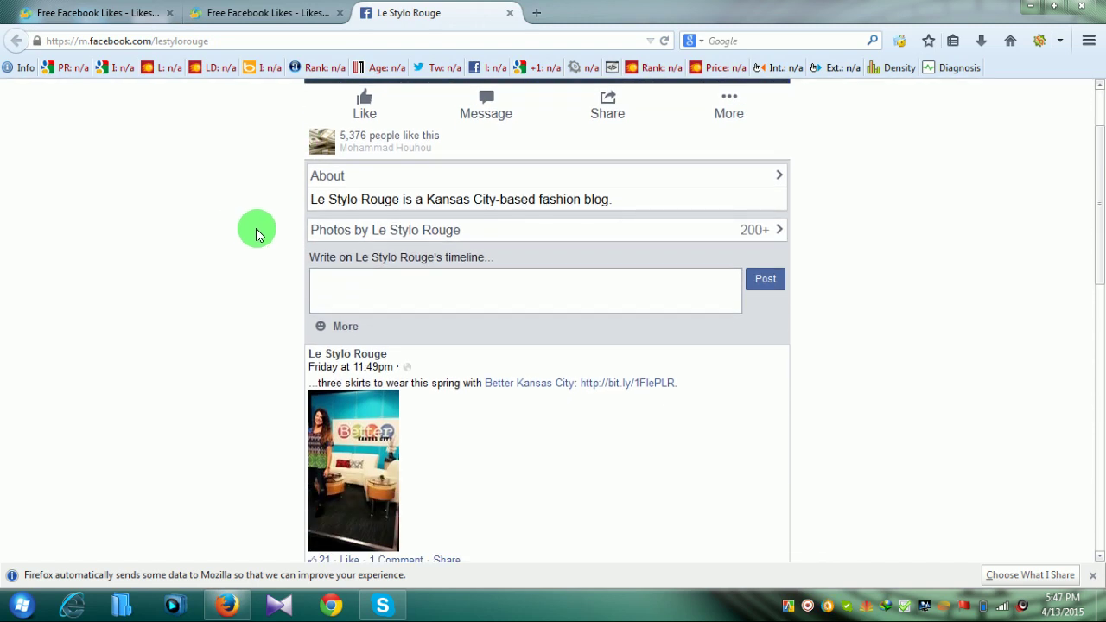
pyautogui.scroll(2, 256, 228)
pyautogui.click(364, 192)
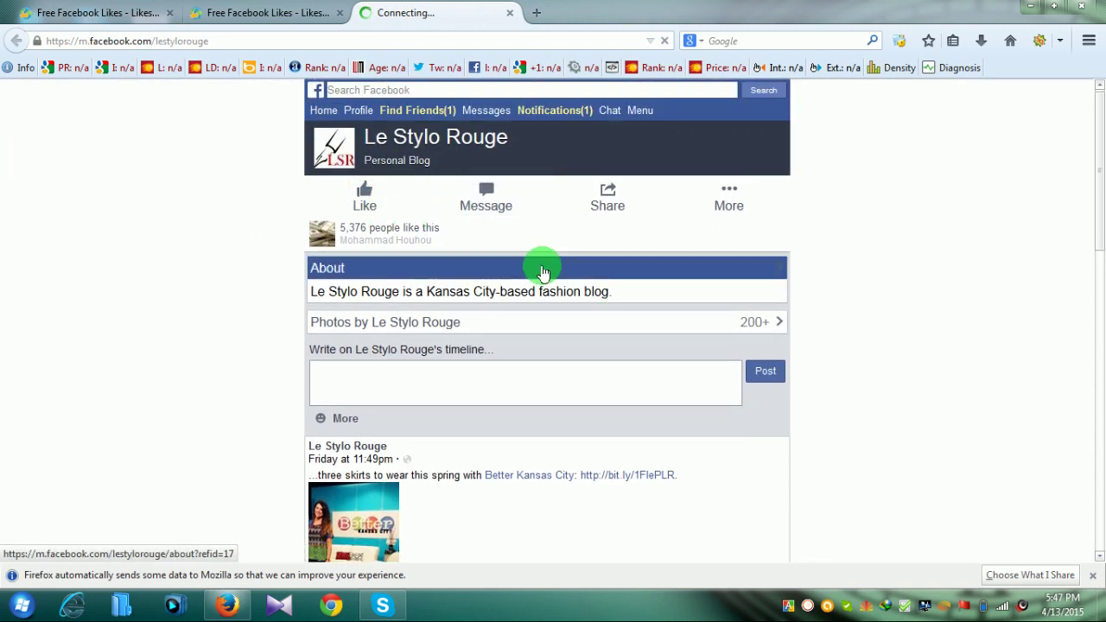
pyautogui.click(510, 13)
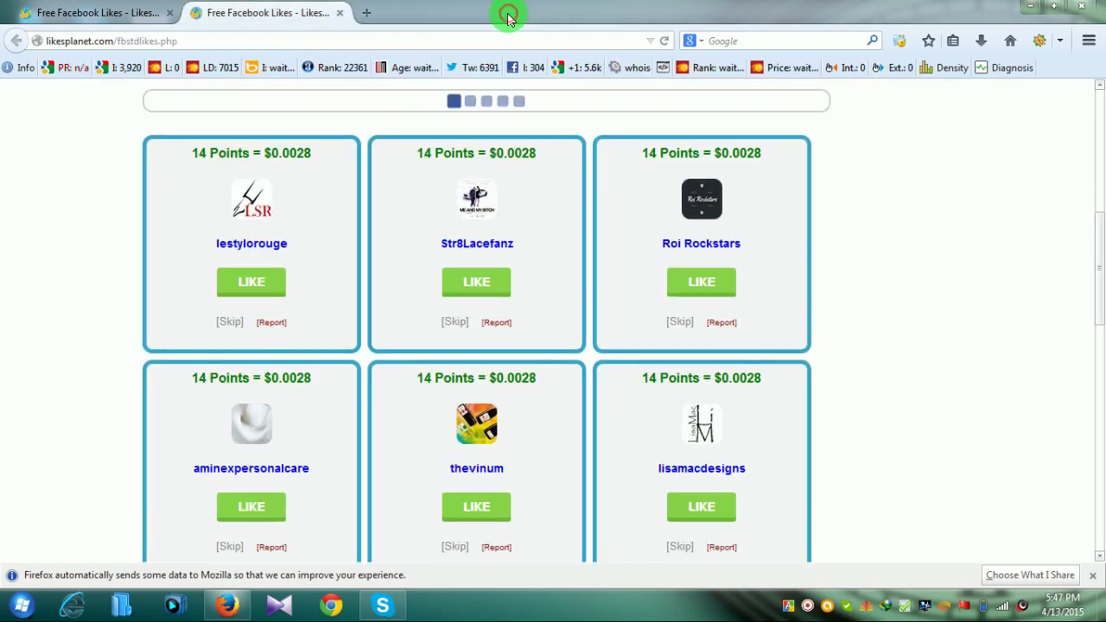
pyautogui.scroll(4, 96, 193)
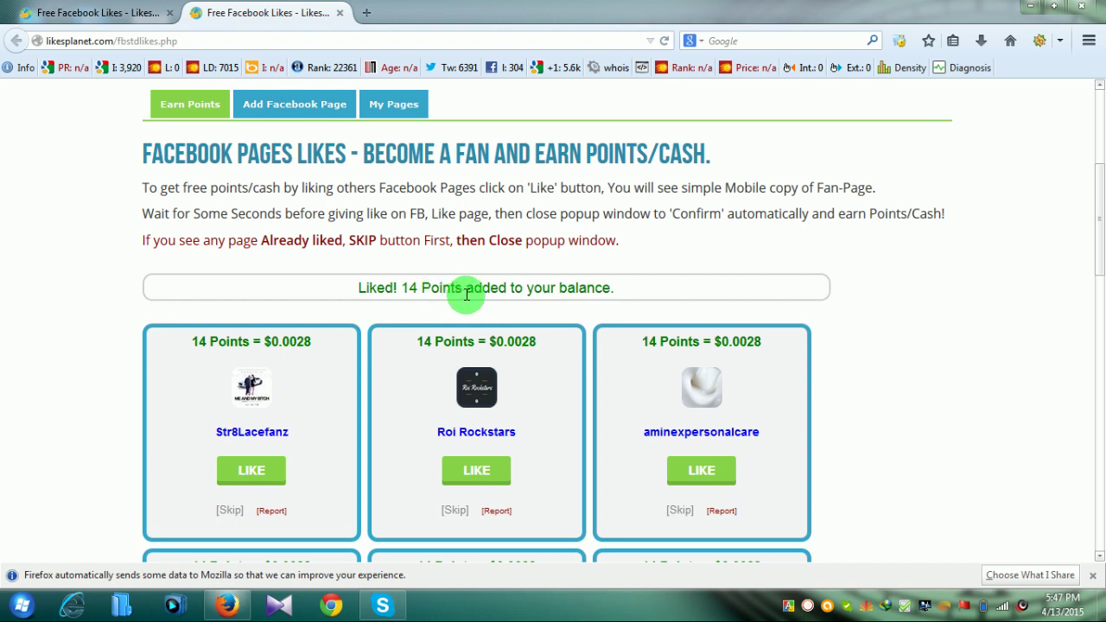
# Return to the account page and check the points balance after the like.
pyautogui.scroll(3, 615, 296)
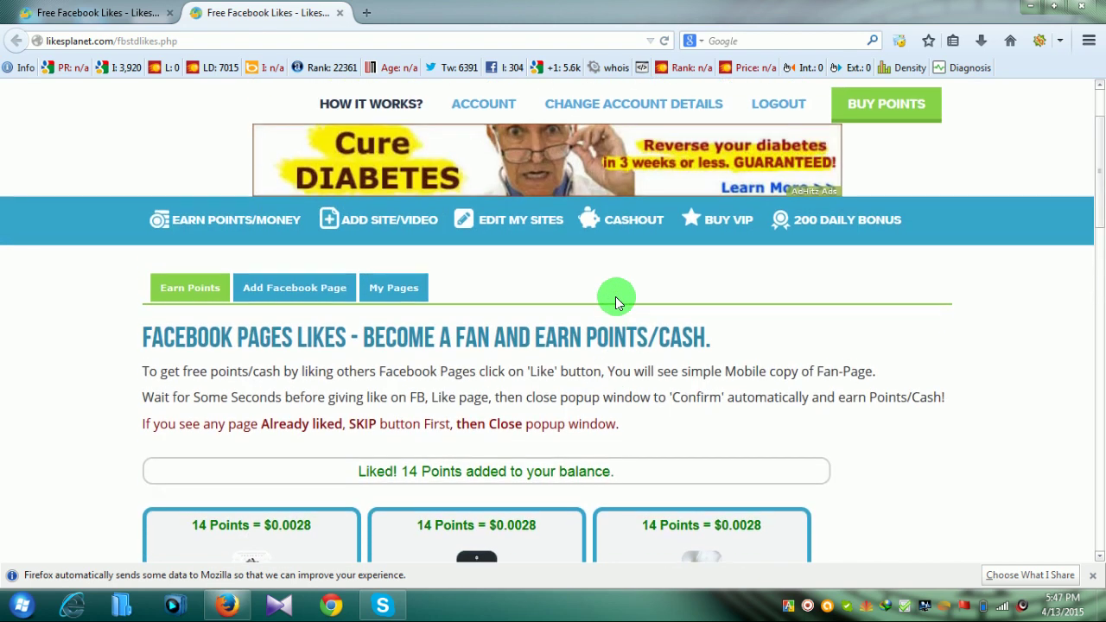
pyautogui.scroll(2, 479, 317)
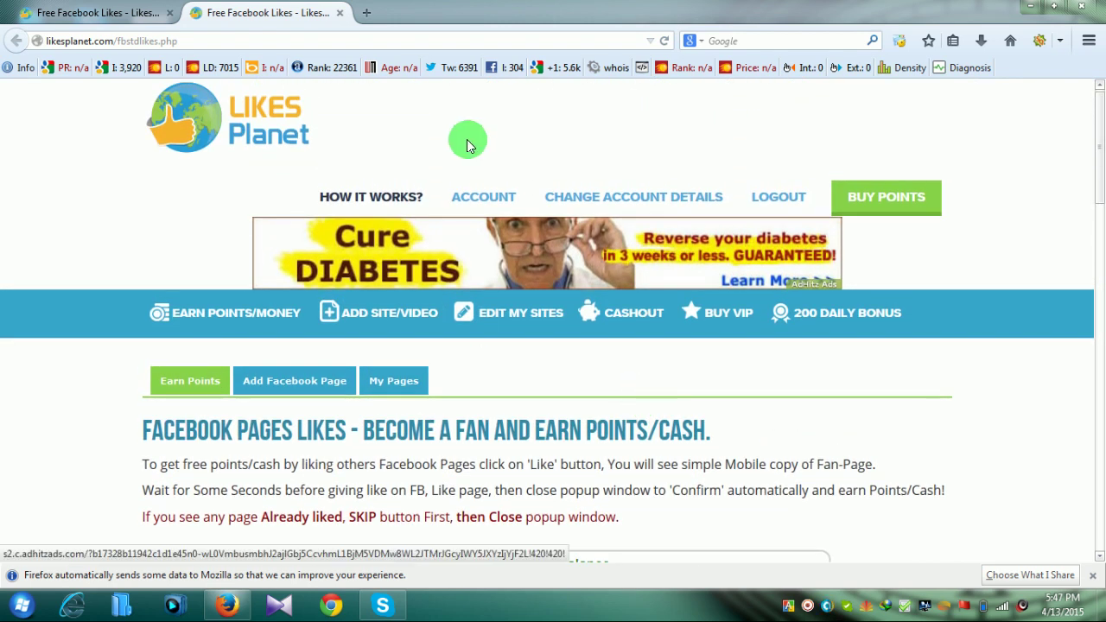
pyautogui.moveTo(293, 298)
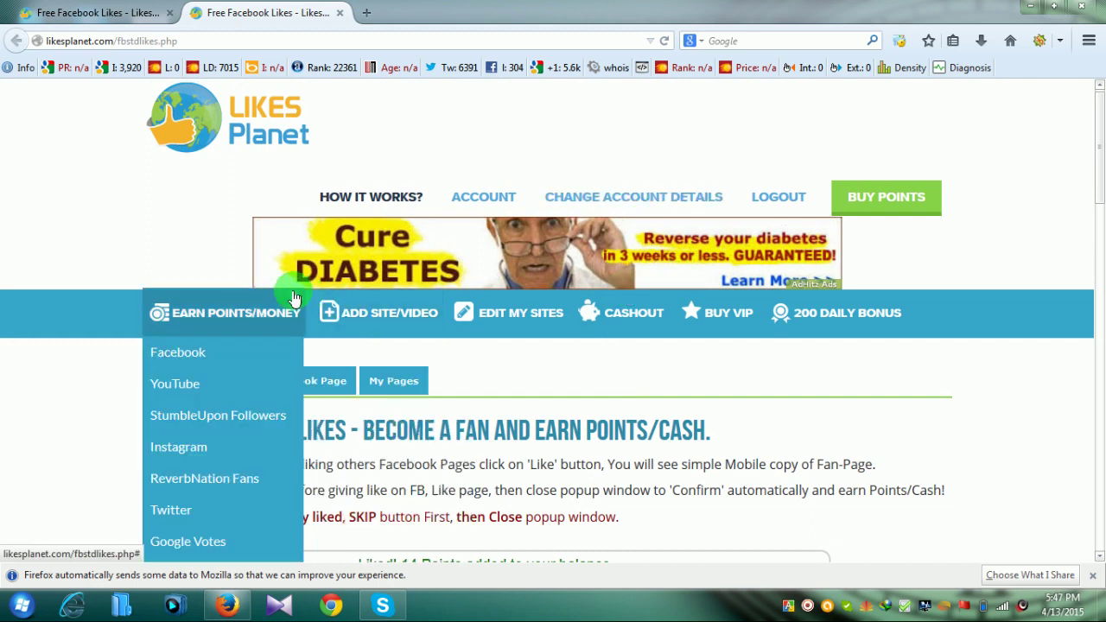
pyautogui.click(479, 199)
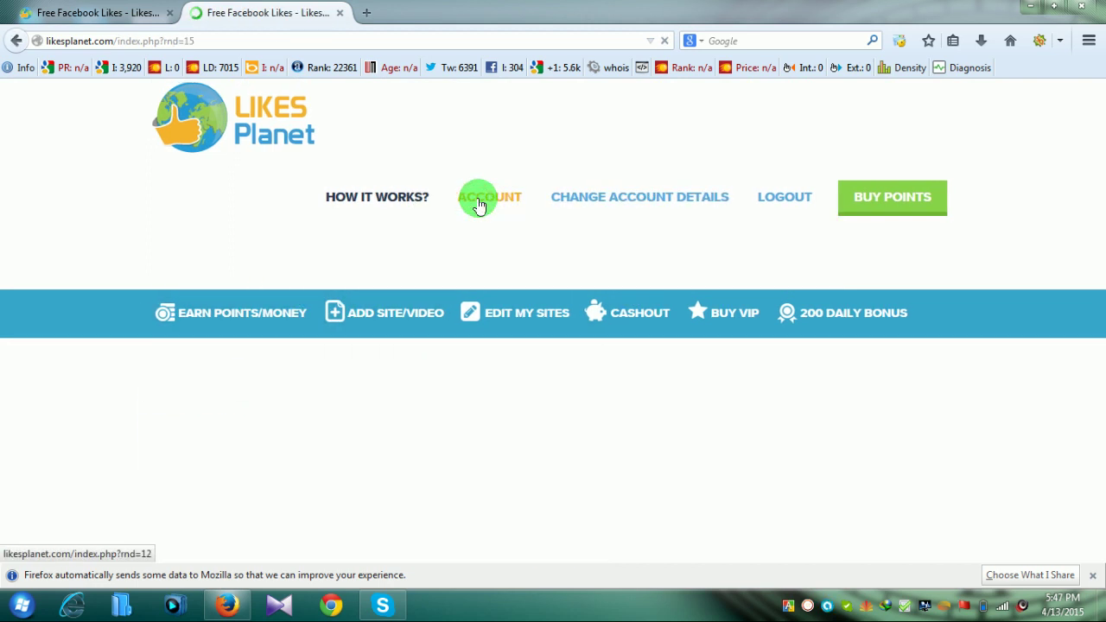
pyautogui.scroll(-5, 477, 202)
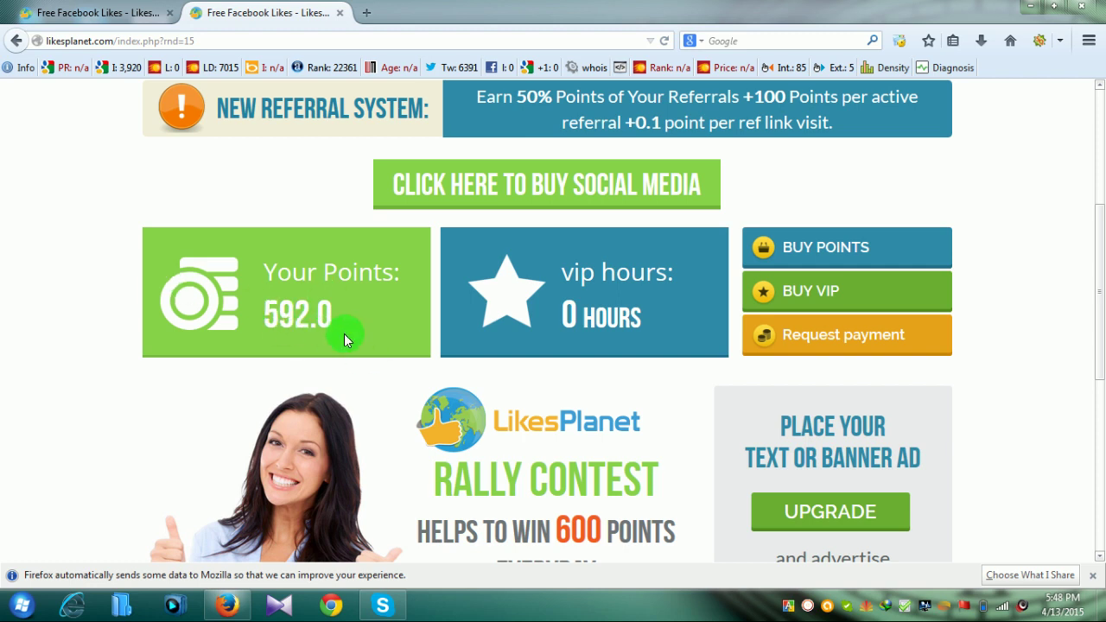
# Examine the Earn Points/Money categories, including the Facebook and Instagram options, along with the account's points balance.
pyautogui.scroll(2, 336, 302)
pyautogui.moveTo(264, 234)
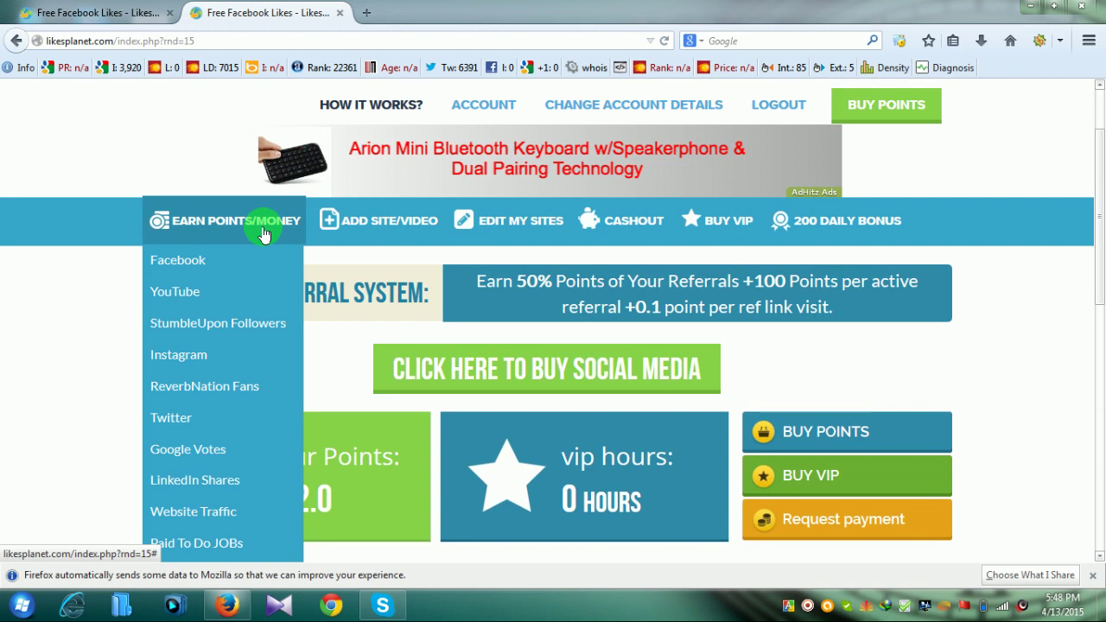
pyautogui.scroll(-1, 250, 216)
pyautogui.moveTo(205, 167)
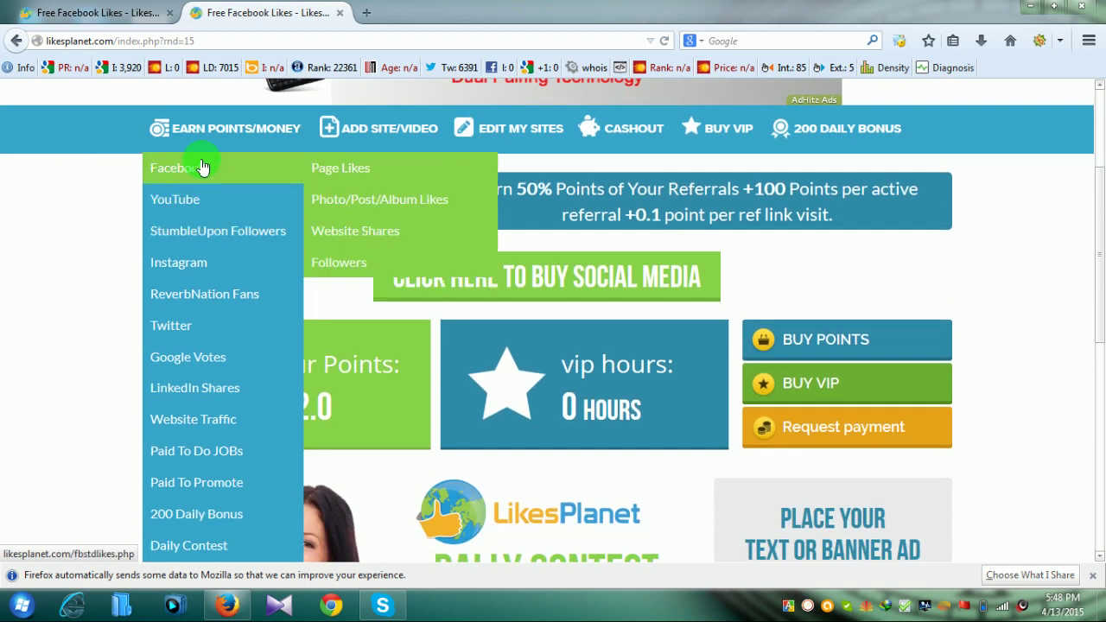
pyautogui.moveTo(205, 270)
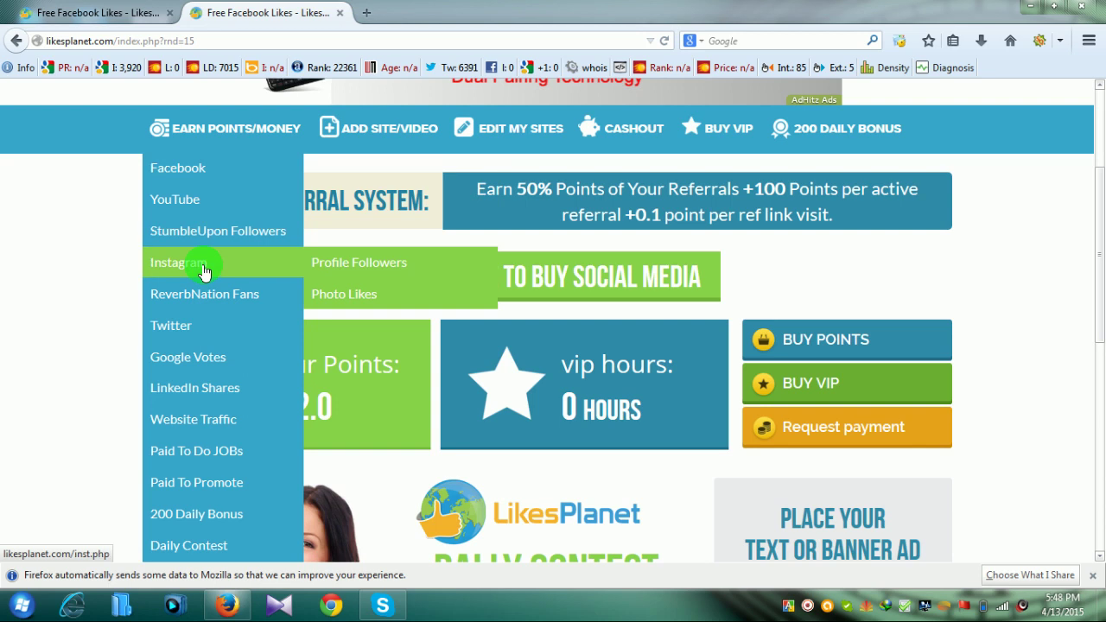
pyautogui.scroll(1, 139, 203)
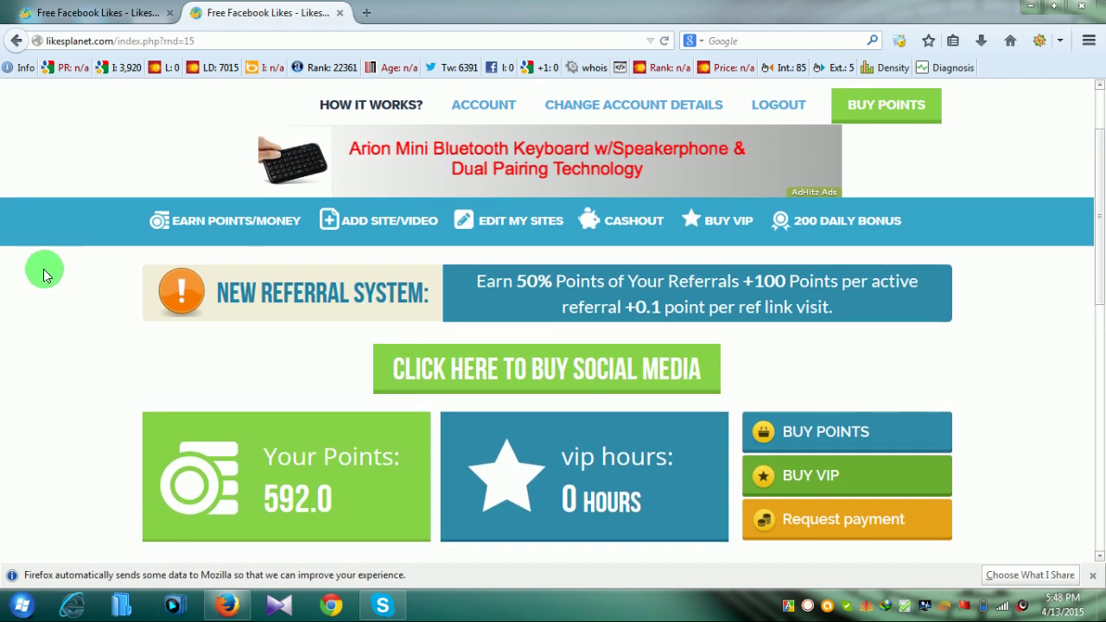
pyautogui.moveTo(205, 246)
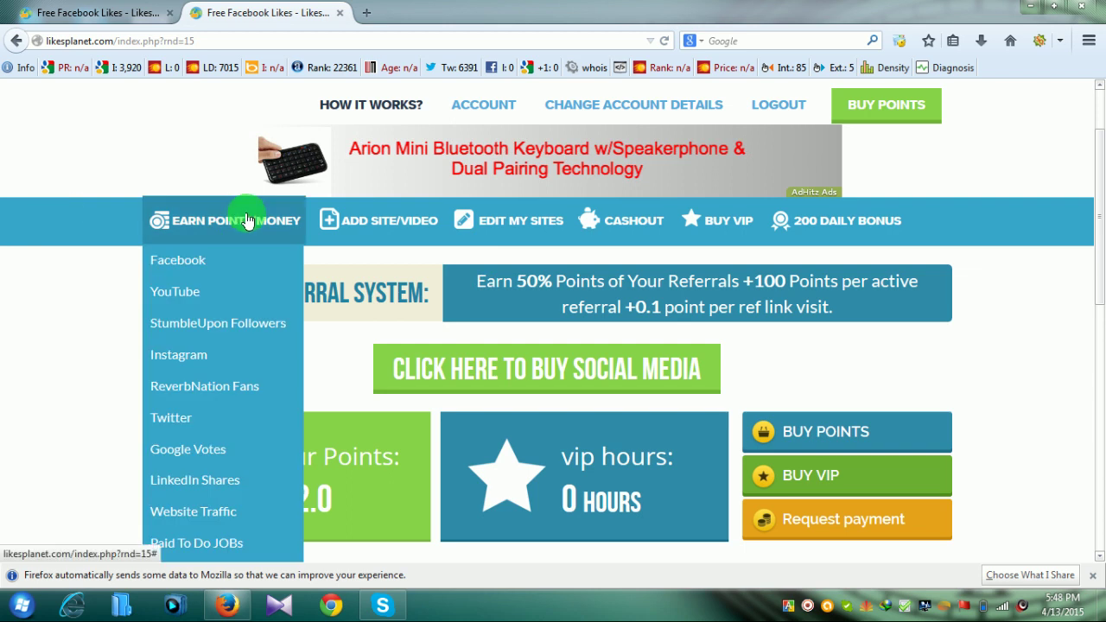
pyautogui.scroll(-2, 438, 264)
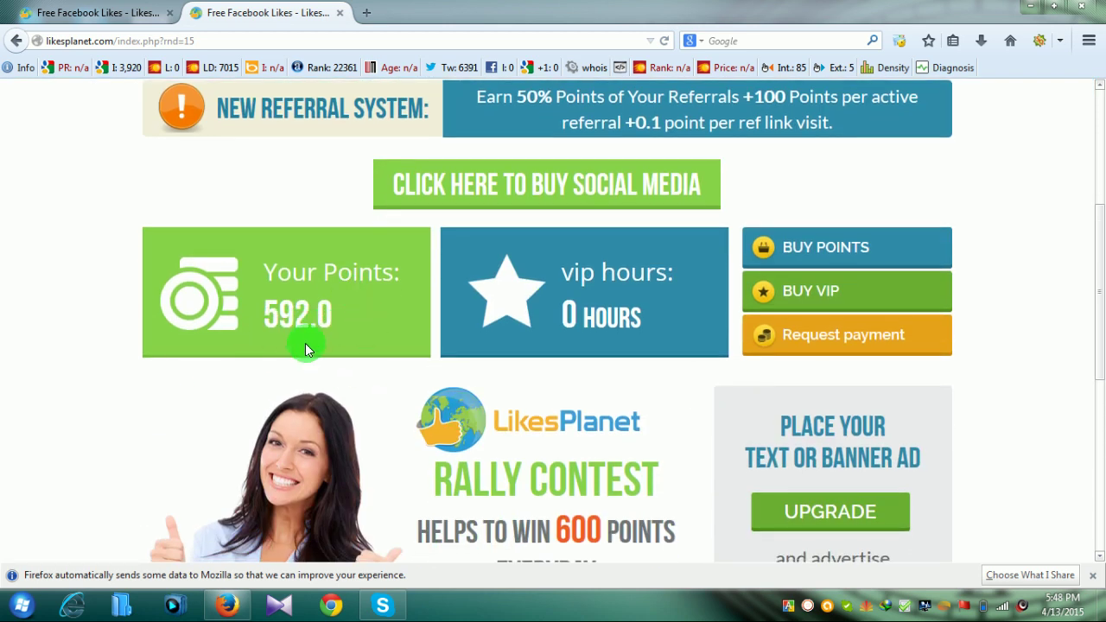
pyautogui.scroll(1, 305, 345)
pyautogui.scroll(1, 305, 344)
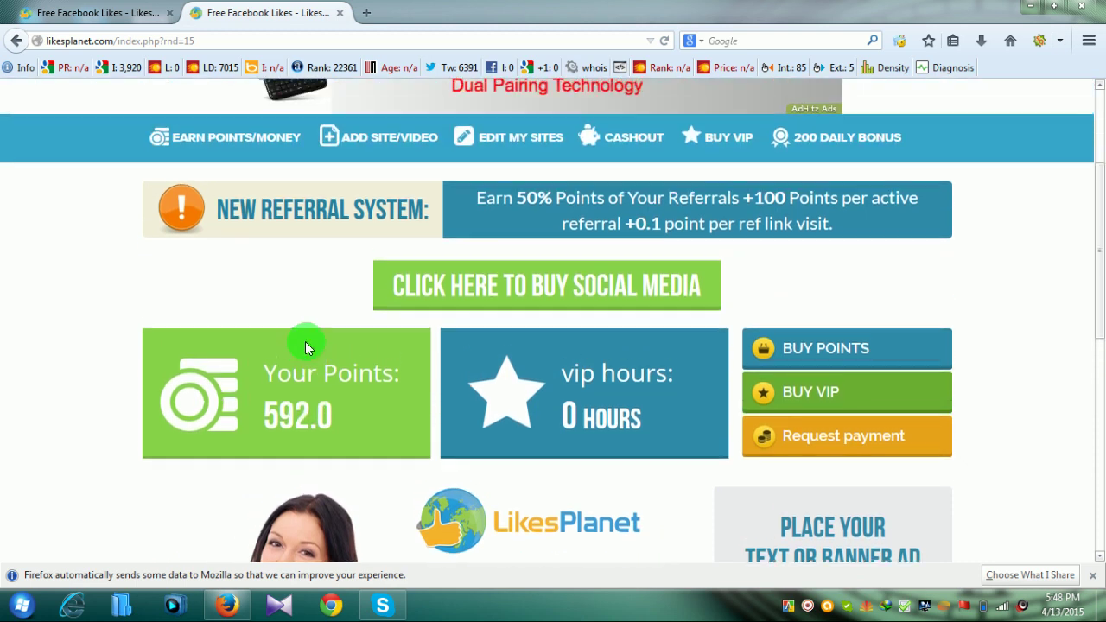
# Review the Add Site/Video categories for YouTube, Twitter and Facebook, and open the Facebook Fan-Page Likes form.
pyautogui.moveTo(412, 250)
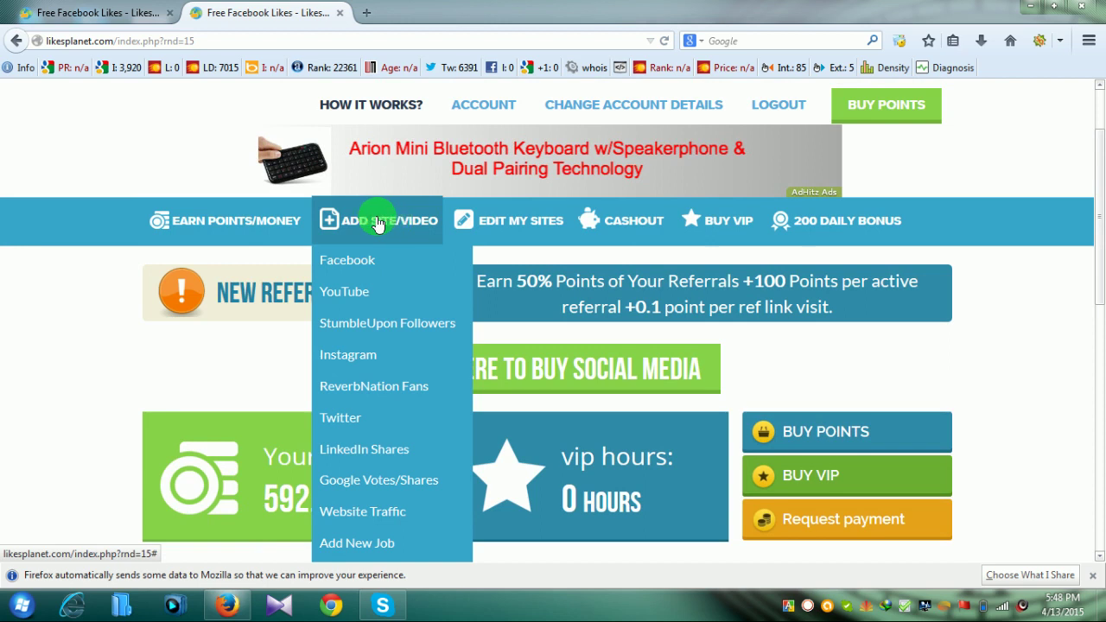
pyautogui.scroll(-1, 395, 225)
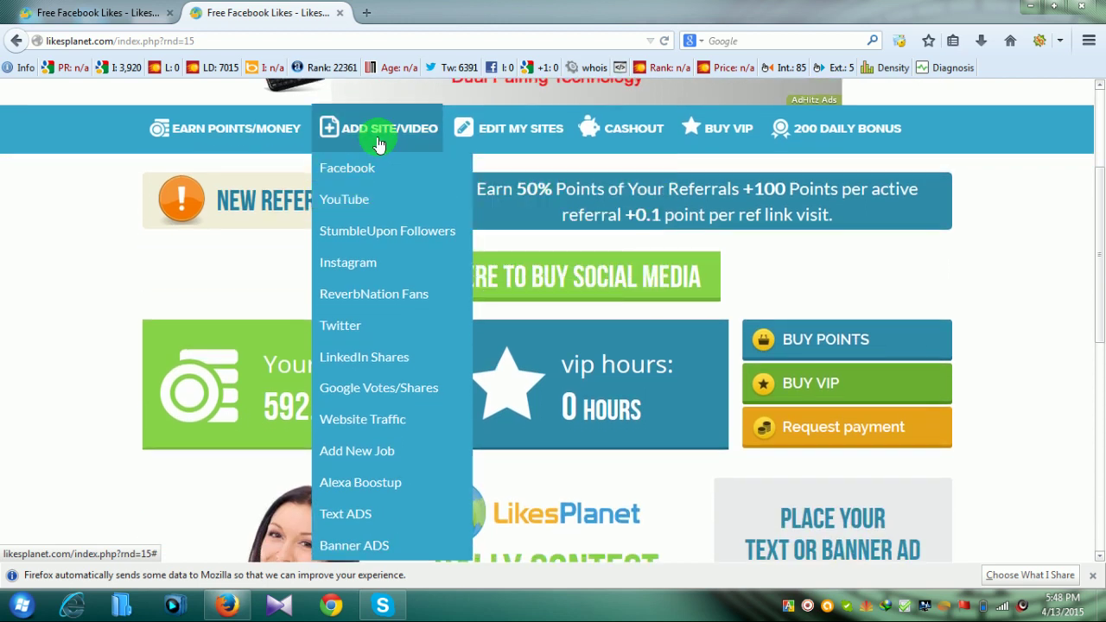
pyautogui.moveTo(374, 199)
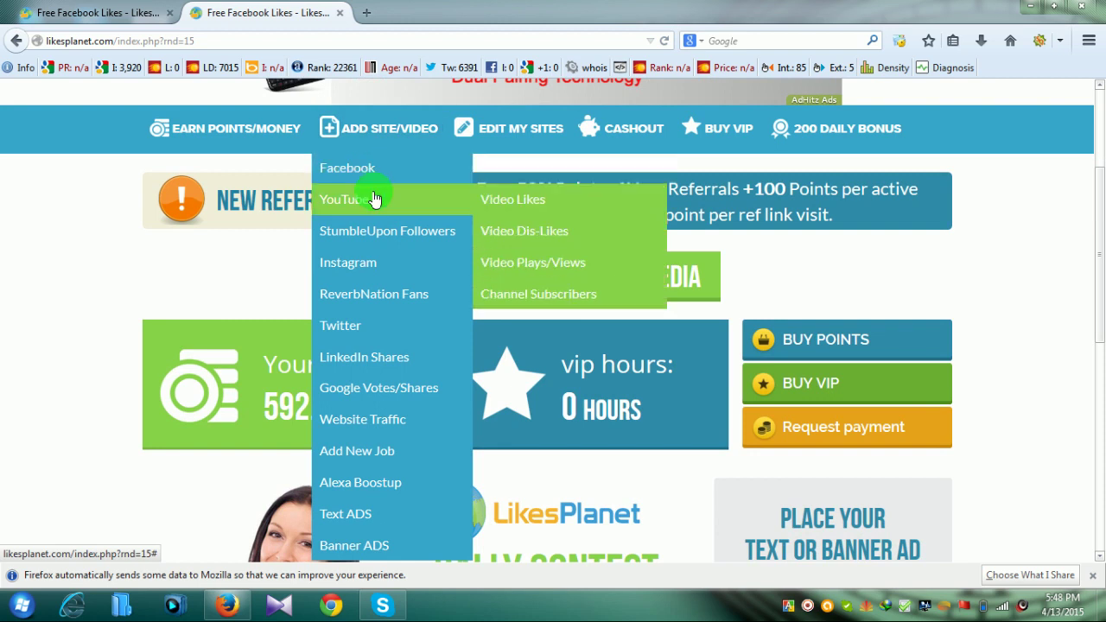
pyautogui.moveTo(360, 330)
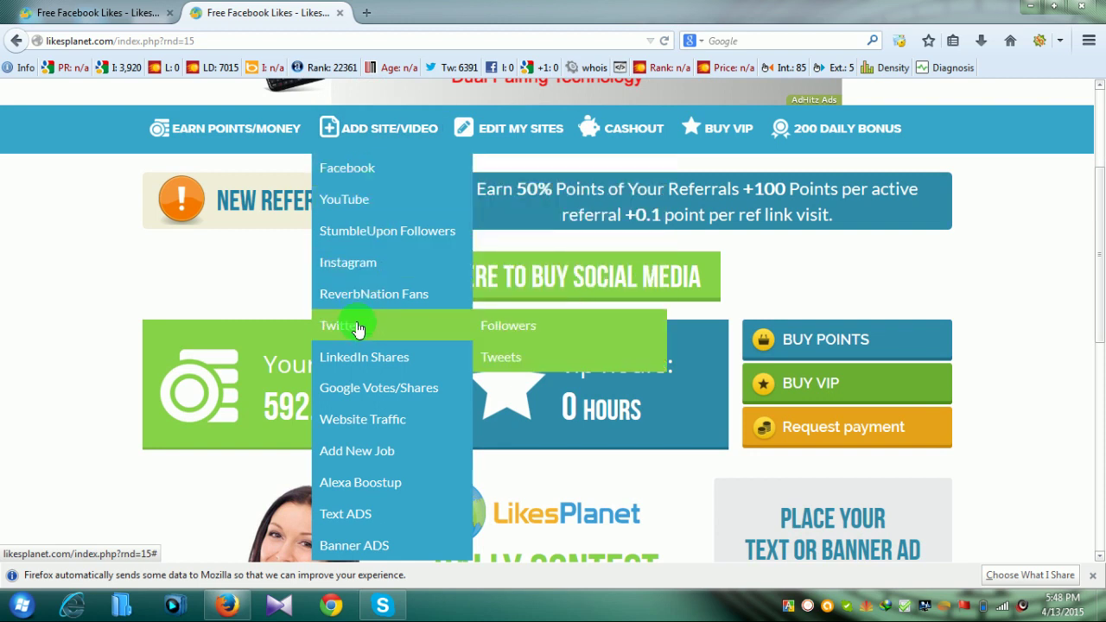
pyautogui.moveTo(389, 168)
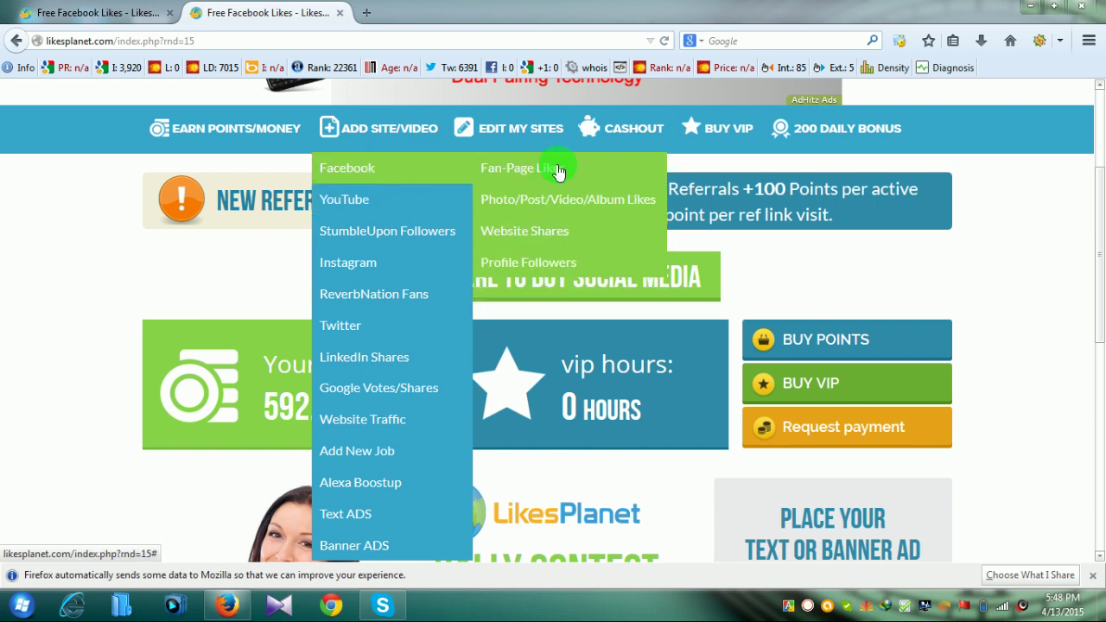
pyautogui.click(533, 175)
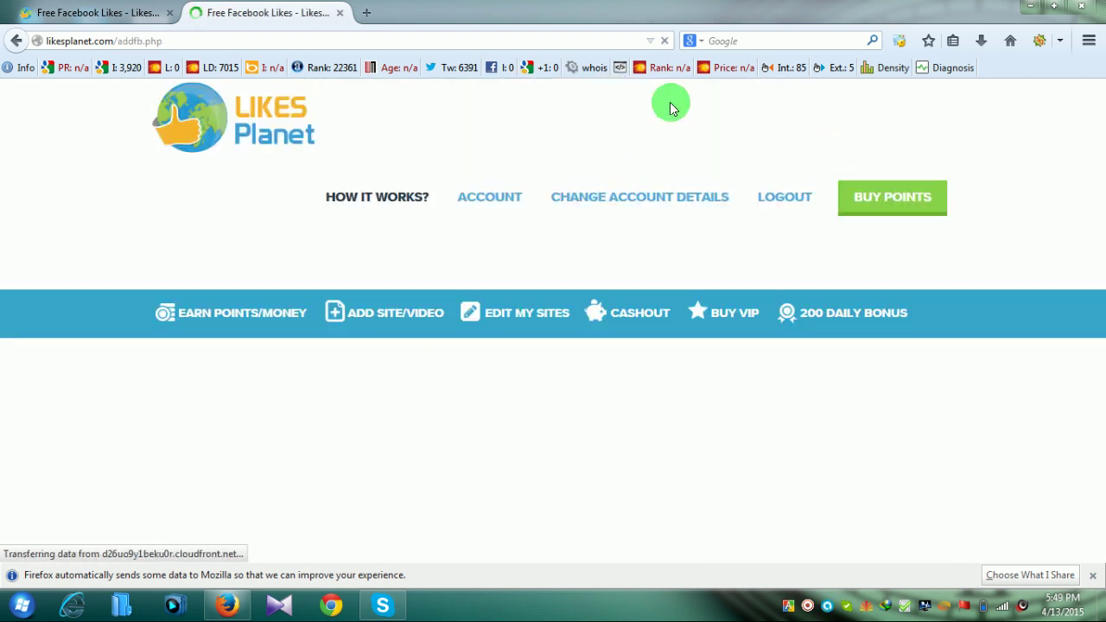
# Read the Add New Page instructions and examine the page title, URL, CPC, points, Smart Stop and target country fields.
pyautogui.moveTo(525, 387)
pyautogui.scroll(-5, 827, 385)
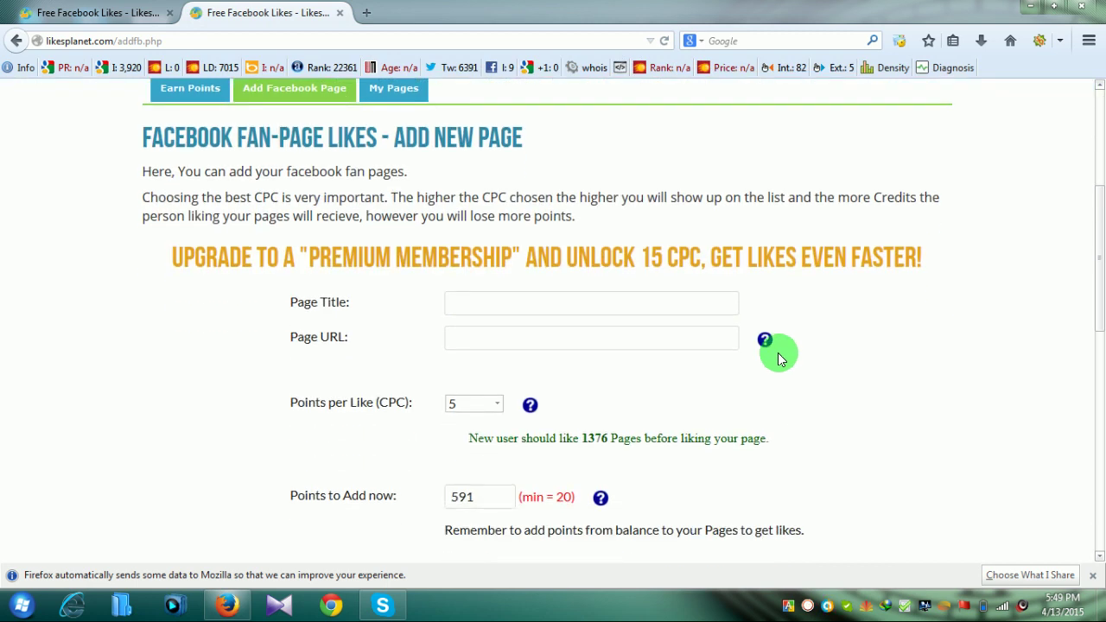
pyautogui.scroll(2, 778, 355)
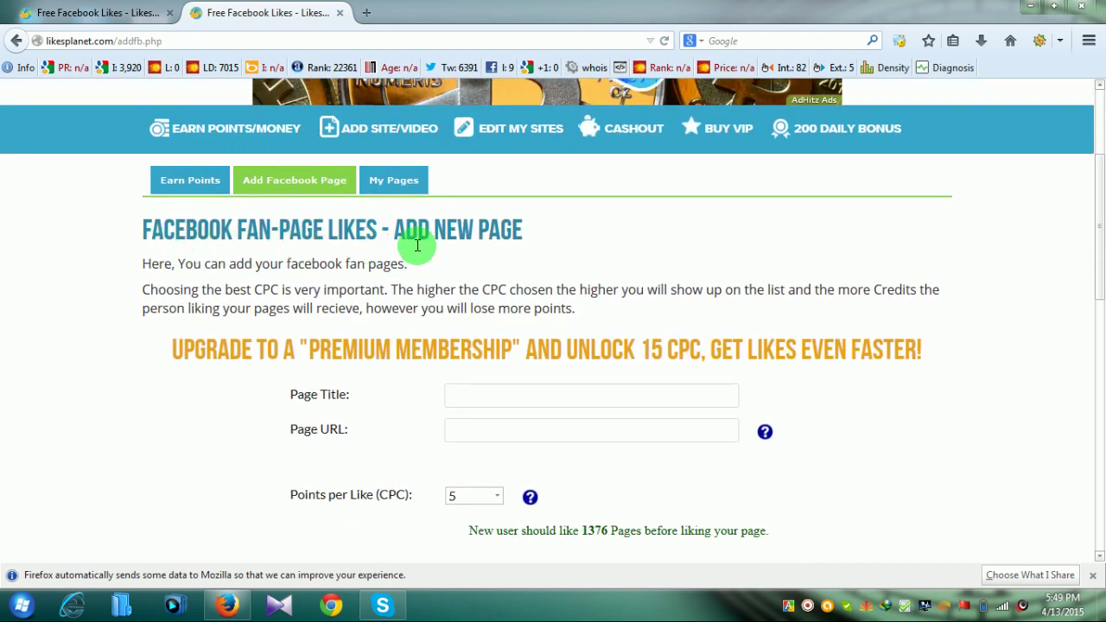
pyautogui.scroll(-2, 544, 264)
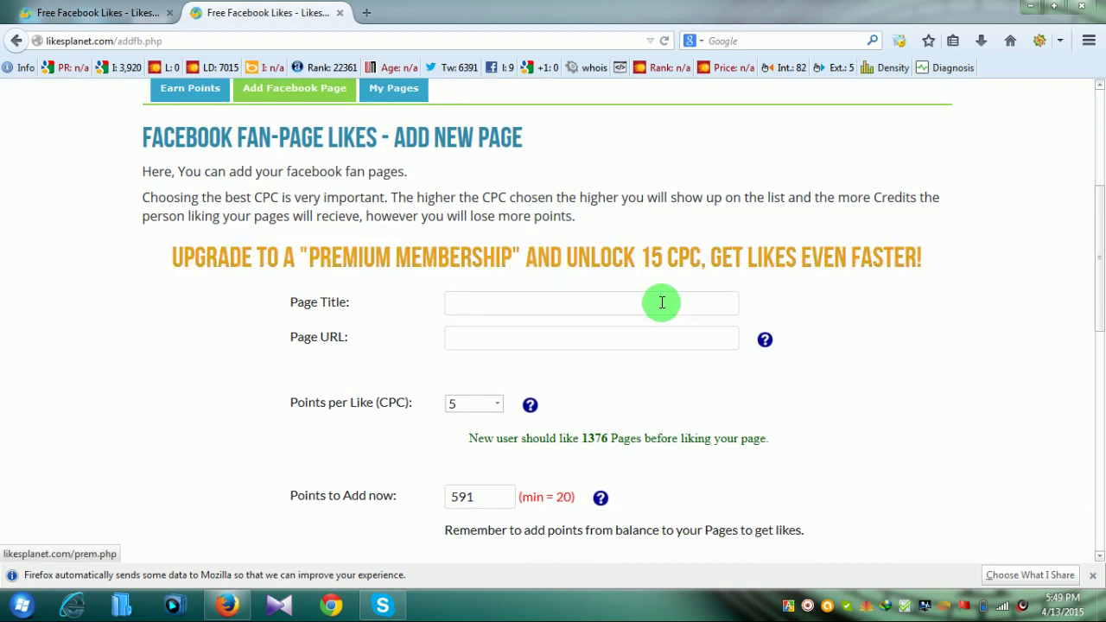
pyautogui.scroll(-1, 309, 316)
pyautogui.scroll(-1, 309, 315)
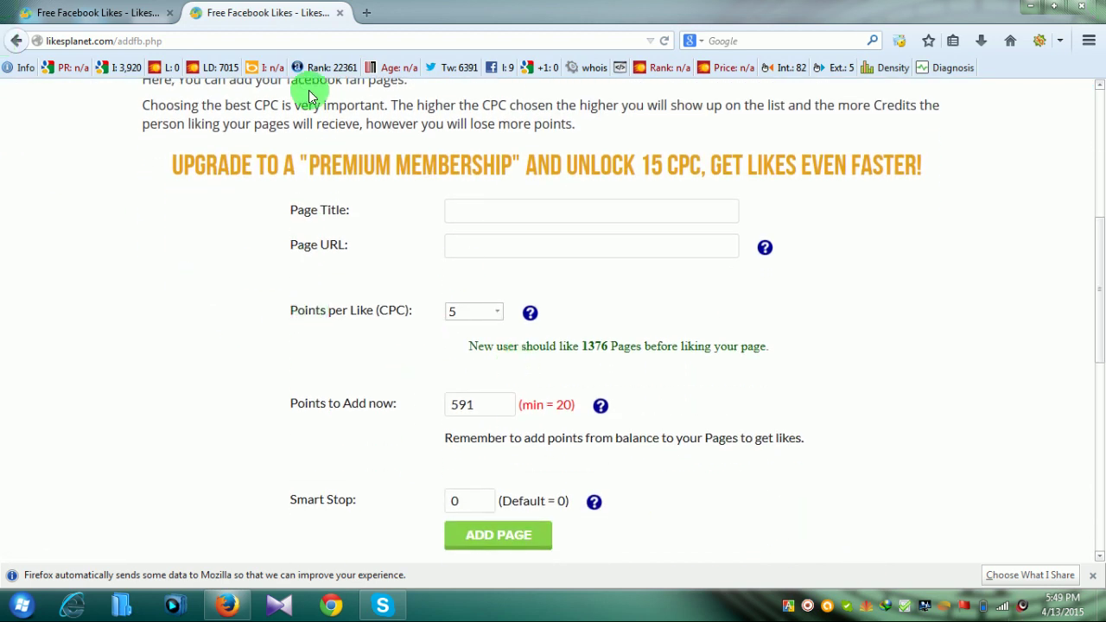
pyautogui.scroll(-2, 489, 213)
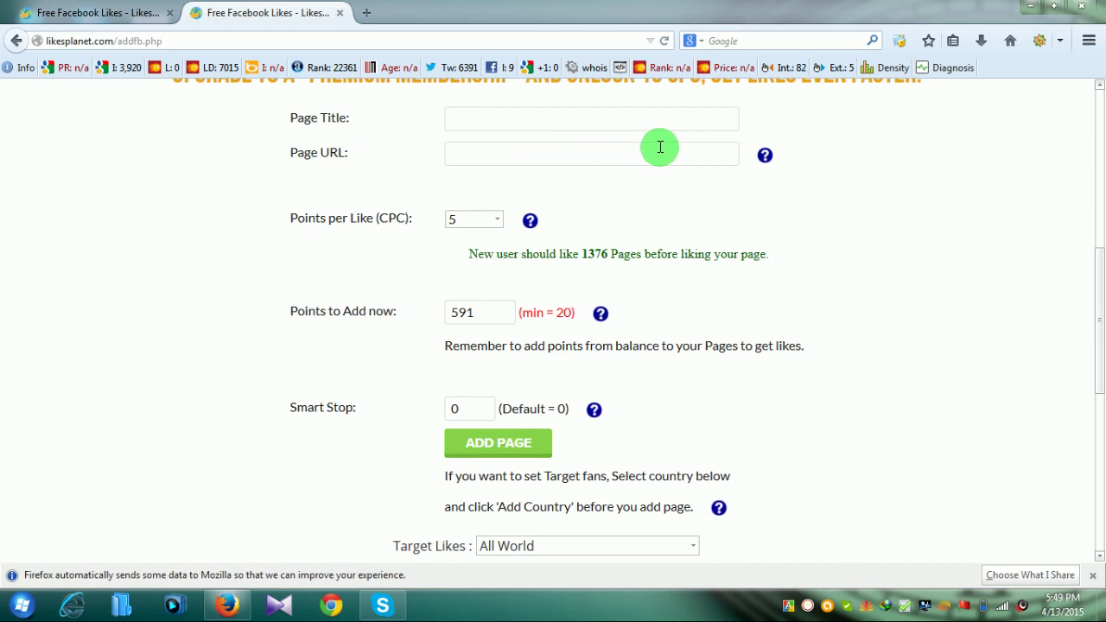
pyautogui.scroll(-2, 748, 219)
pyautogui.scroll(-1, 749, 220)
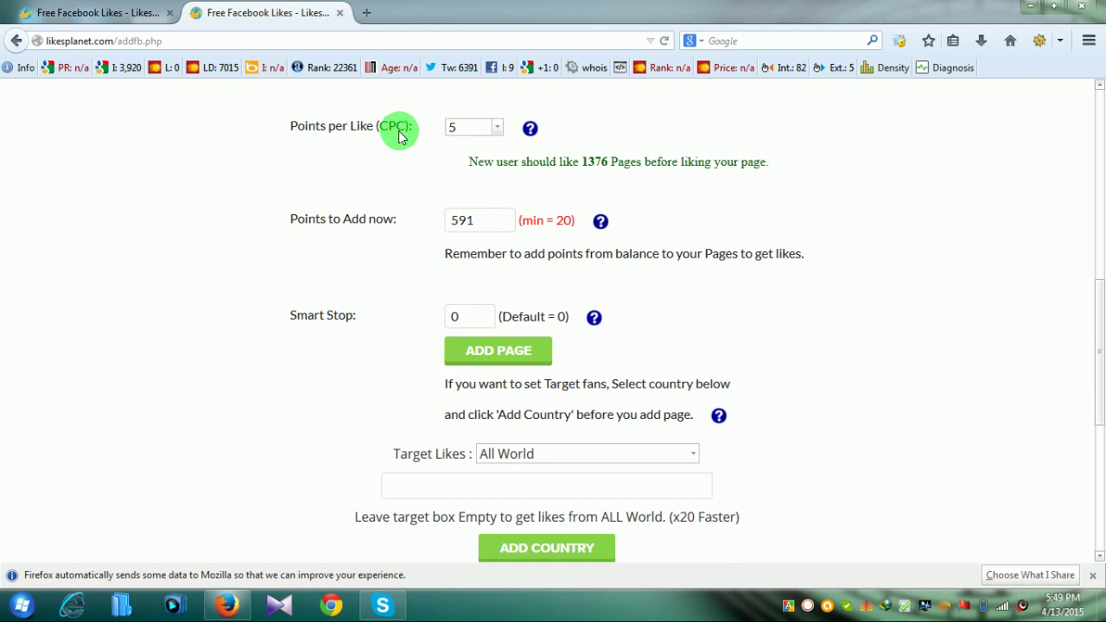
# Examine the available Points per Like (CPC) values and the points, Smart Stop and country targeting settings without changing them.
pyautogui.click(501, 128)
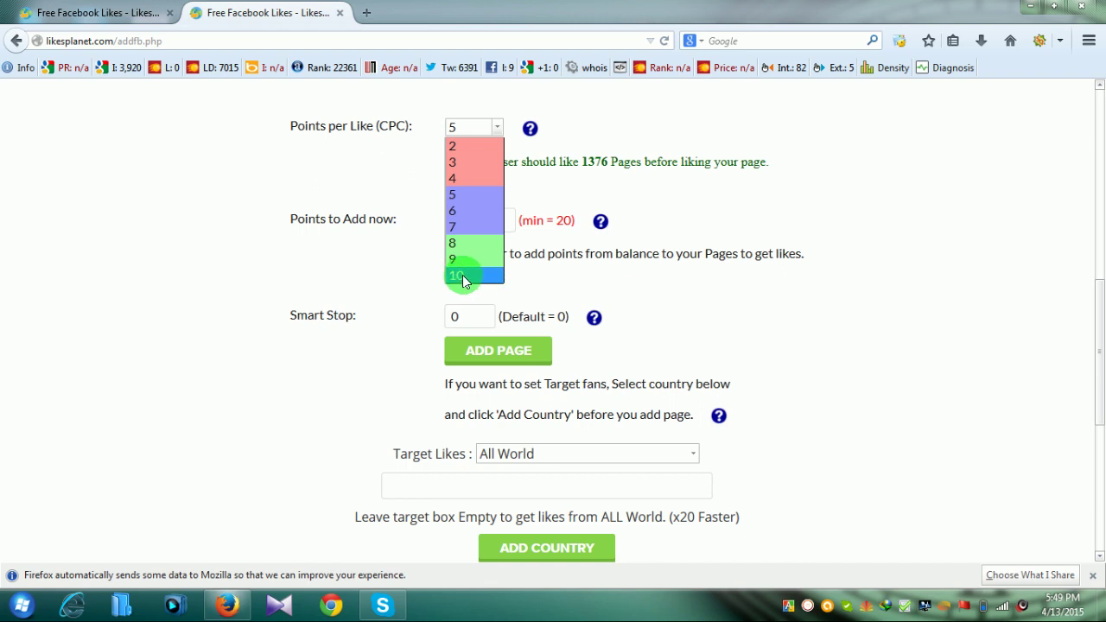
pyautogui.click(760, 209)
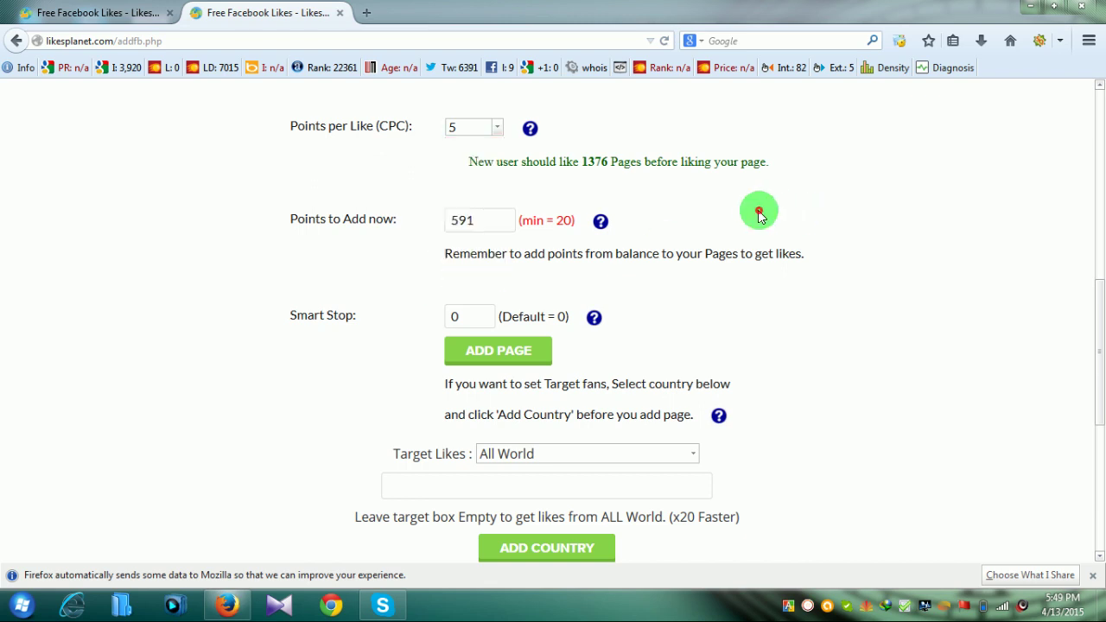
pyautogui.click(496, 128)
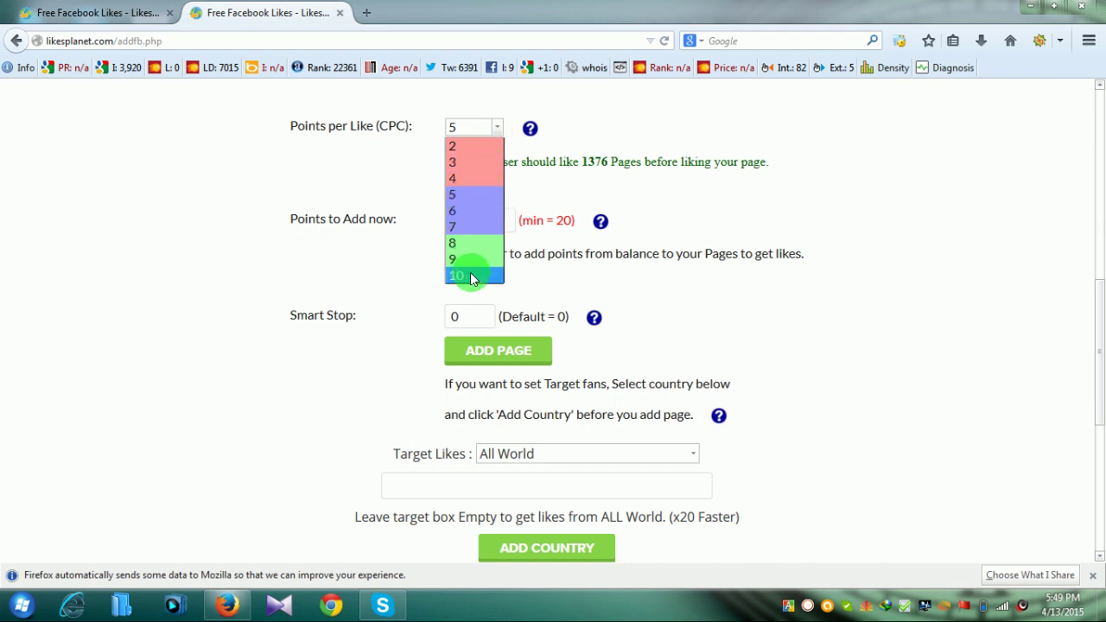
pyautogui.click(732, 218)
pyautogui.scroll(-1, 669, 226)
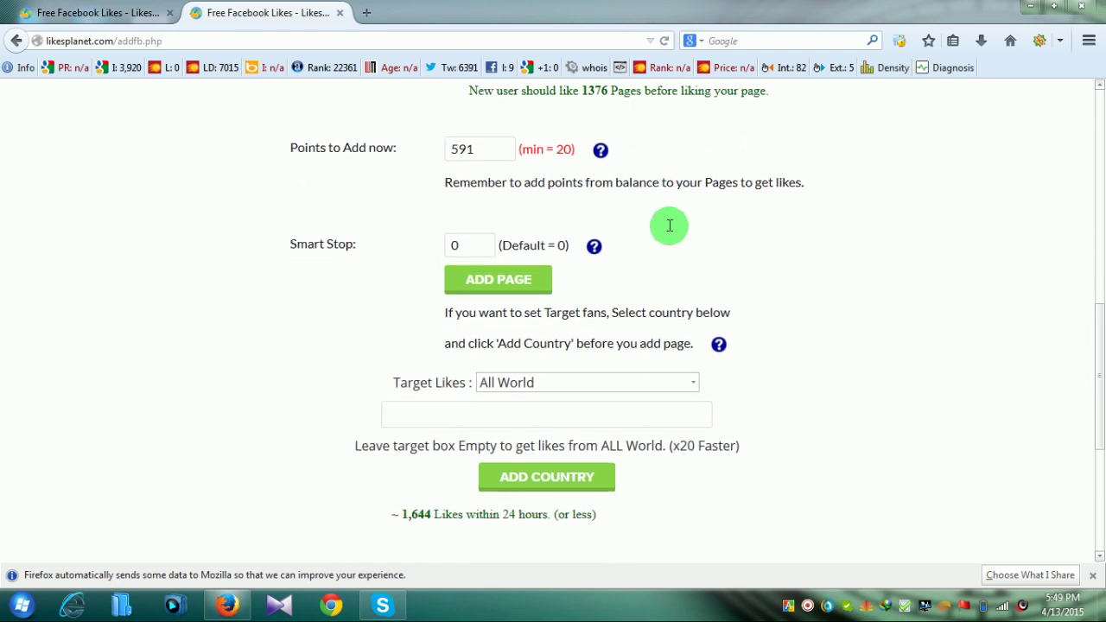
pyautogui.scroll(1, 670, 225)
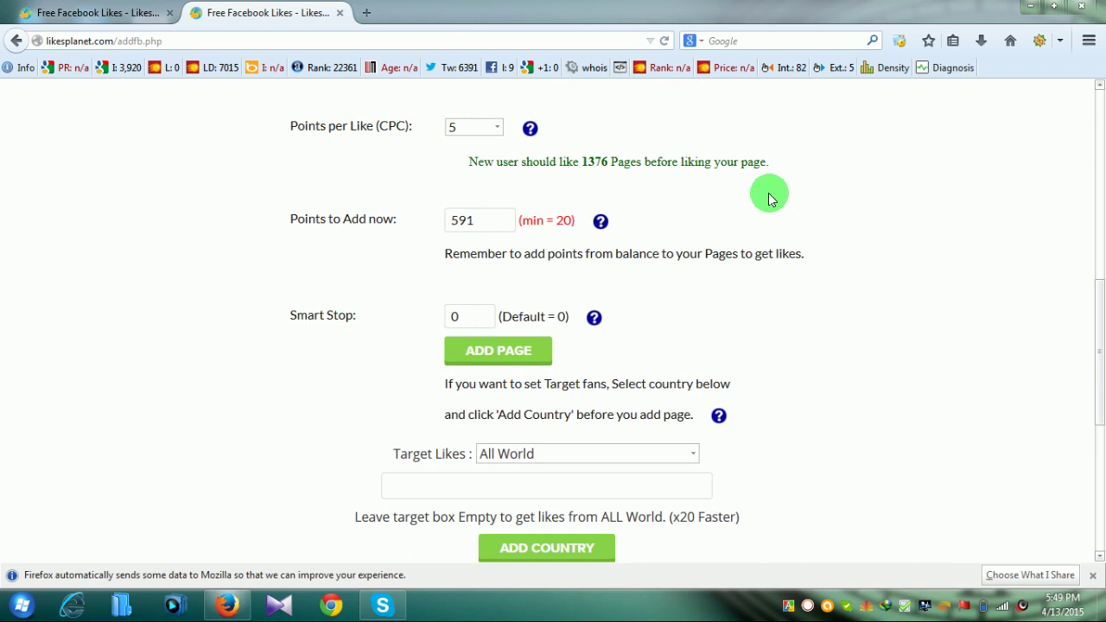
pyautogui.scroll(1, 481, 158)
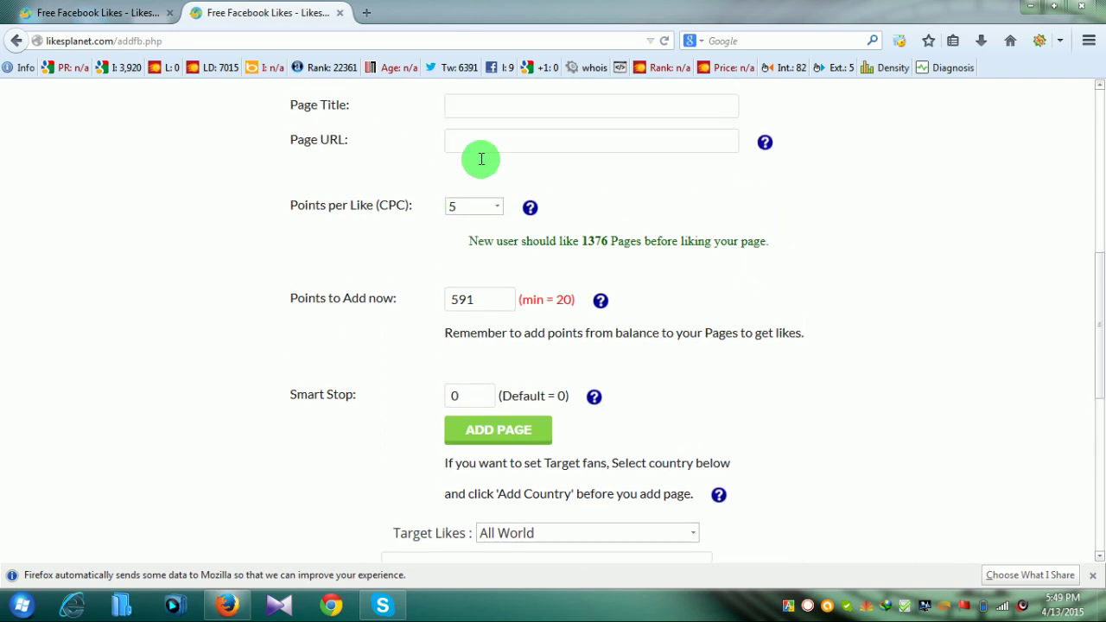
# Review the available Points per Like (CPC) values on the Facebook page form.
pyautogui.scroll(1, 501, 259)
pyautogui.scroll(-1, 397, 303)
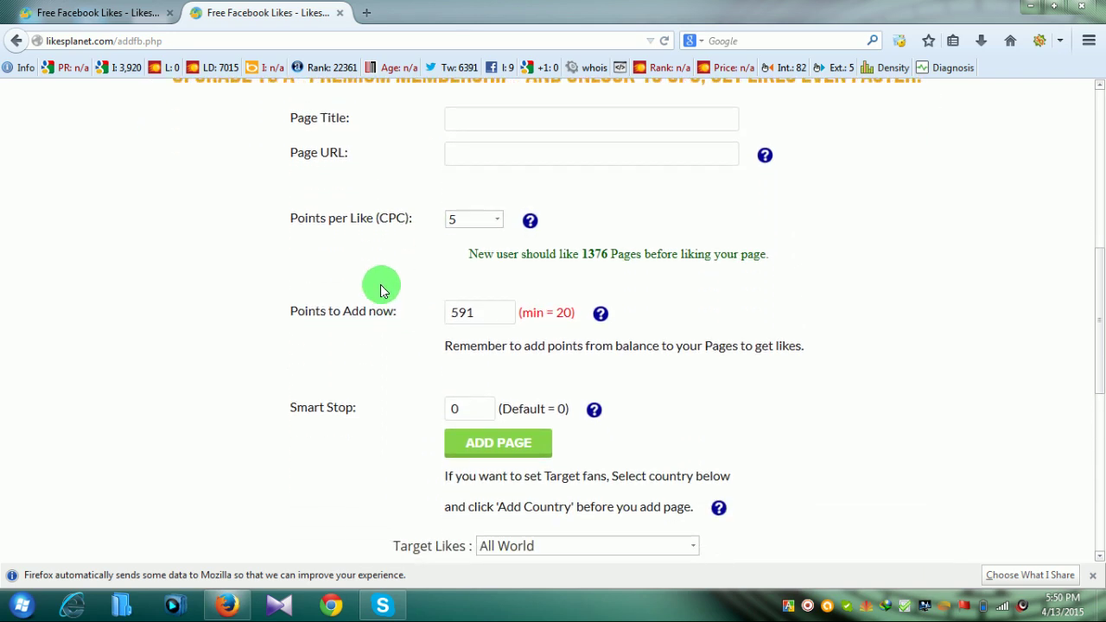
pyautogui.click(496, 222)
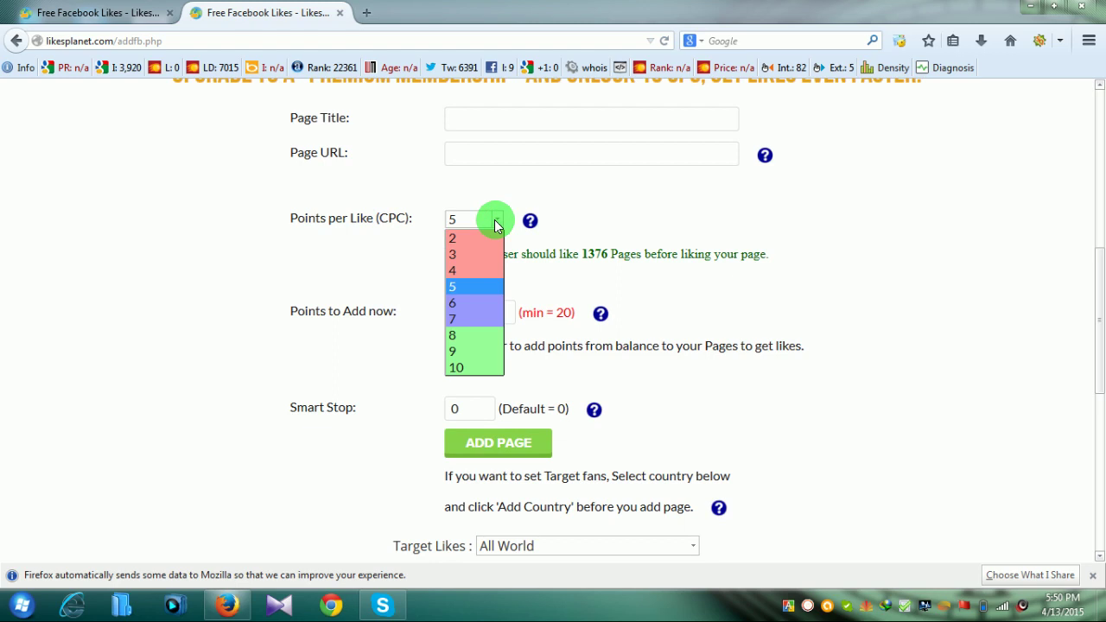
pyautogui.click(629, 294)
# Clear the amount in the Points to Add now field.
pyautogui.scroll(-4, 629, 294)
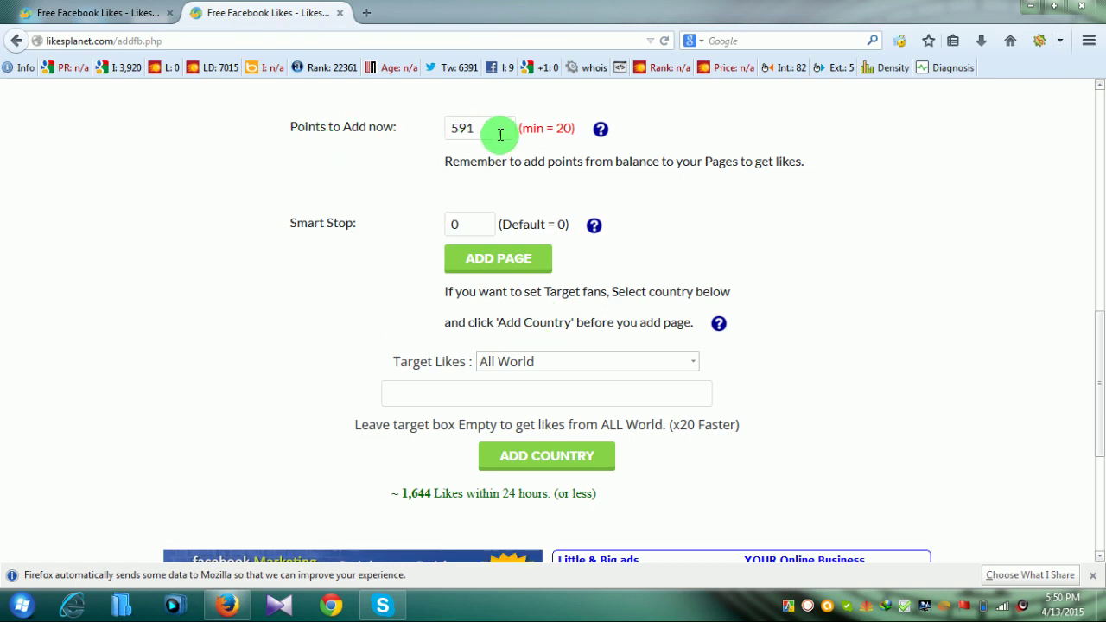
pyautogui.scroll(2, 610, 213)
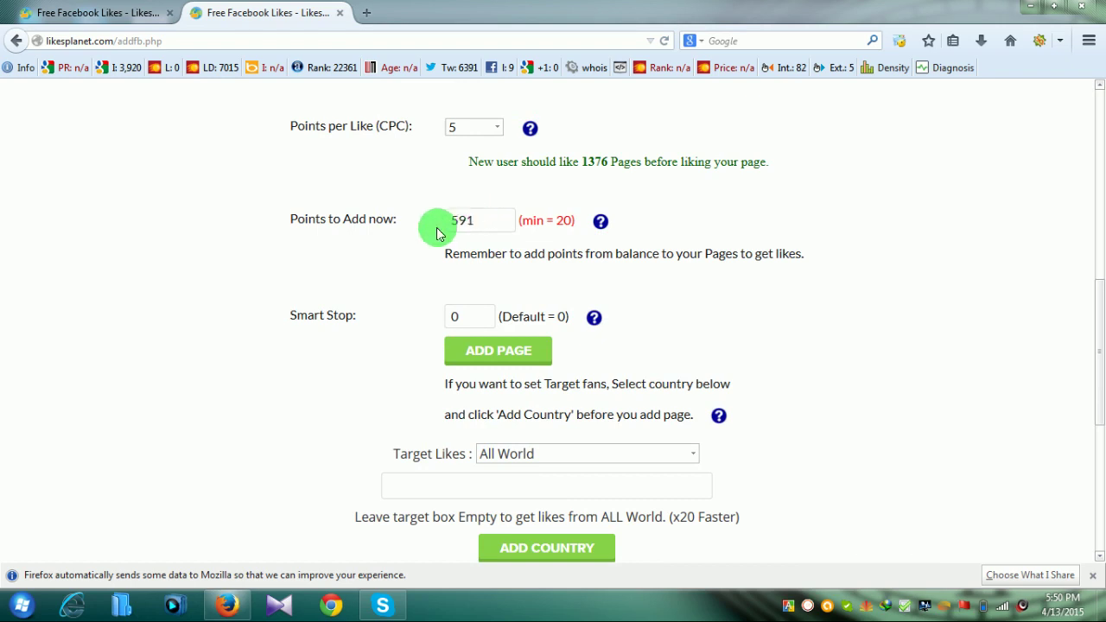
pyautogui.click(484, 218)
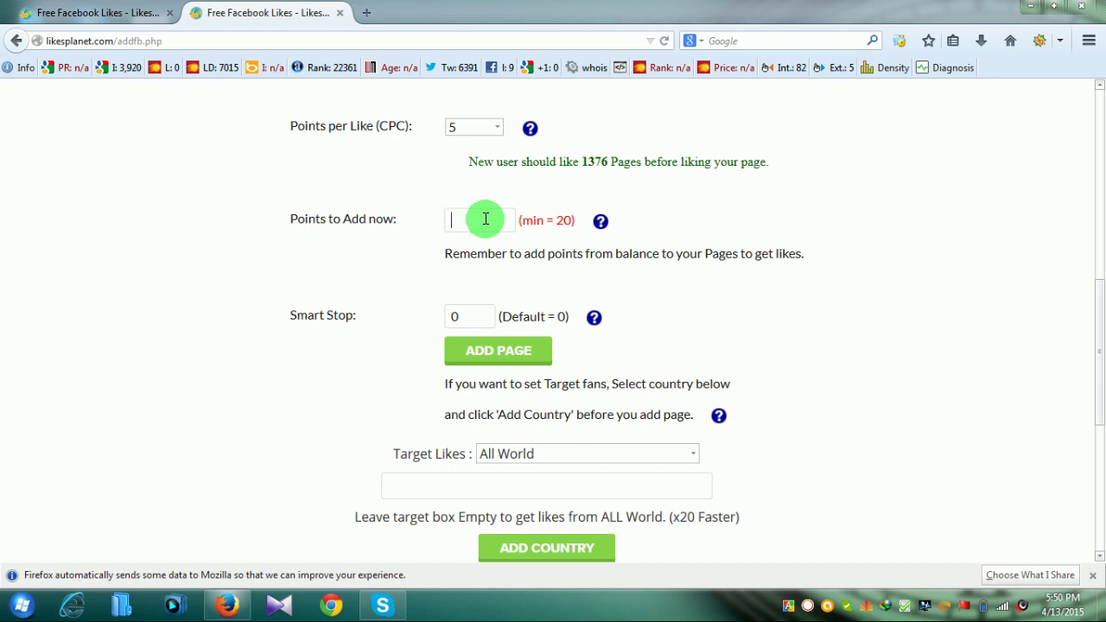
# Set the Smart Stop value to 100 for the new page.
pyautogui.scroll(-2, 839, 332)
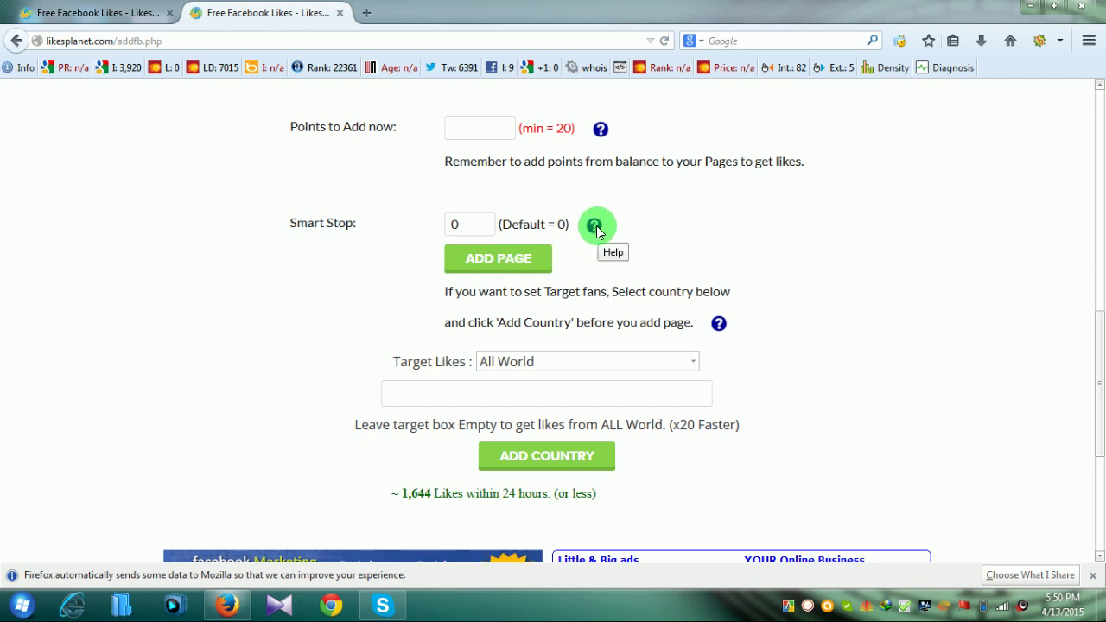
pyautogui.click(471, 224)
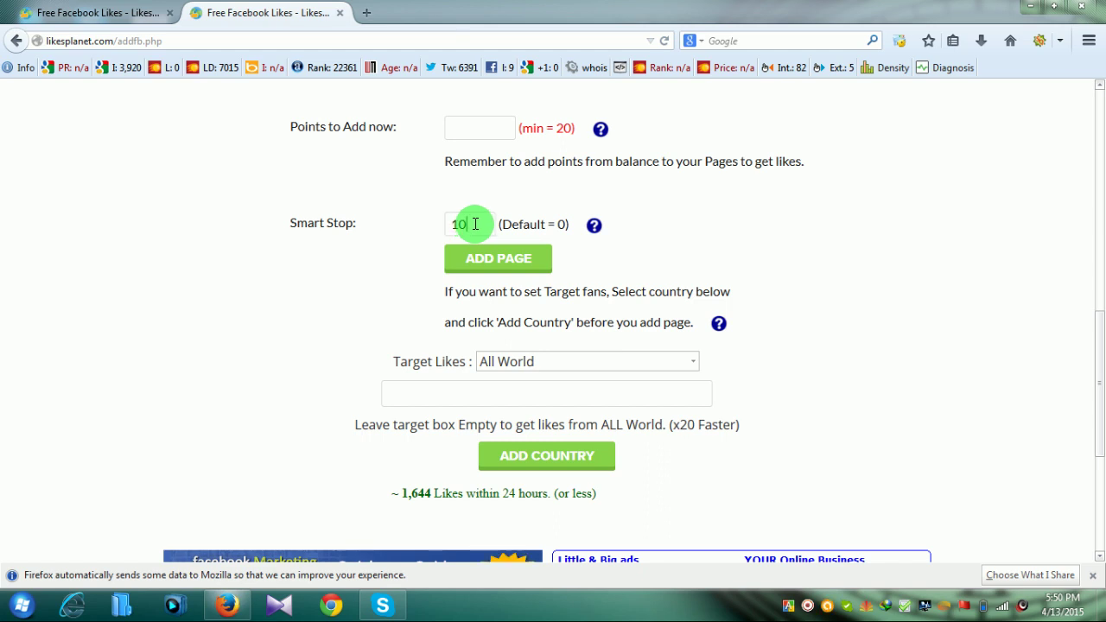
pyautogui.scroll(2, 475, 223)
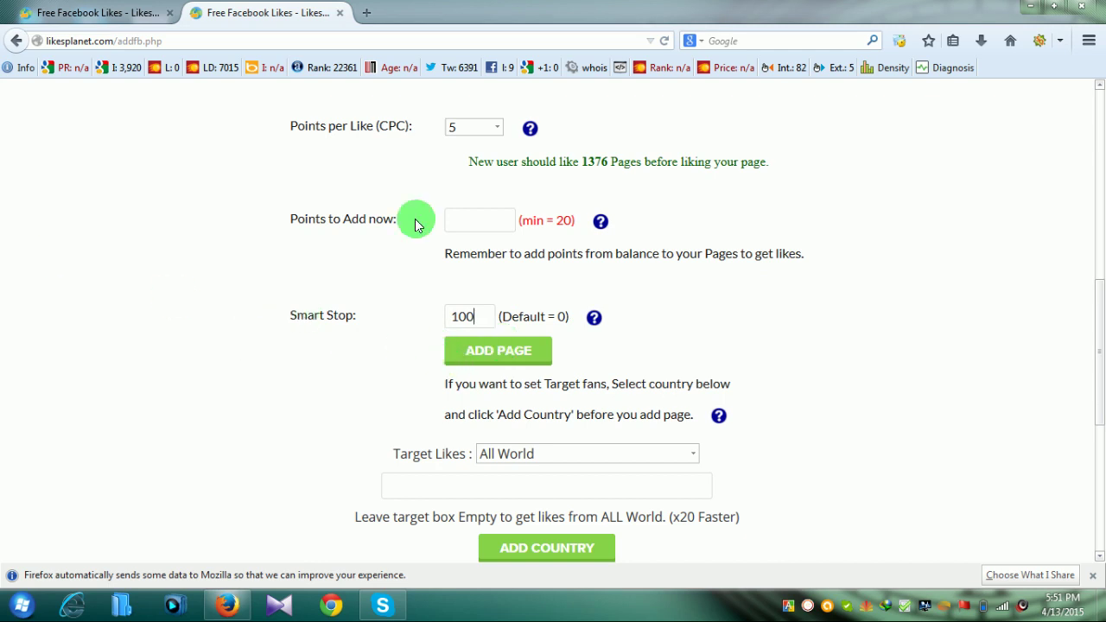
pyautogui.scroll(-2, 827, 393)
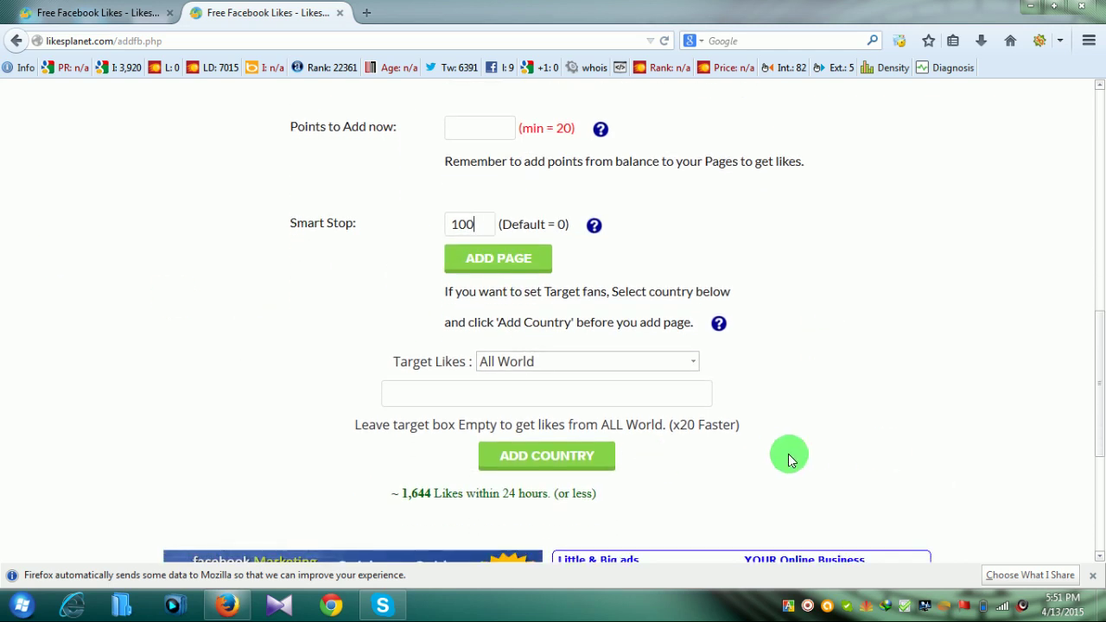
# Look through the Target Likes country list and keep All World as the selection.
pyautogui.scroll(-2, 788, 458)
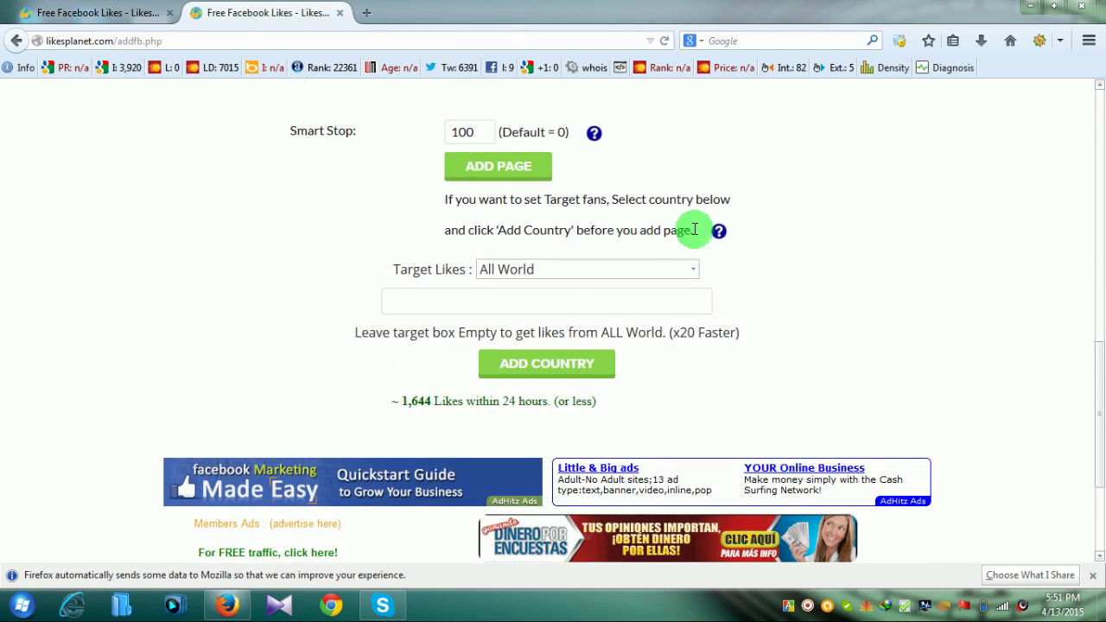
pyautogui.scroll(-2, 487, 193)
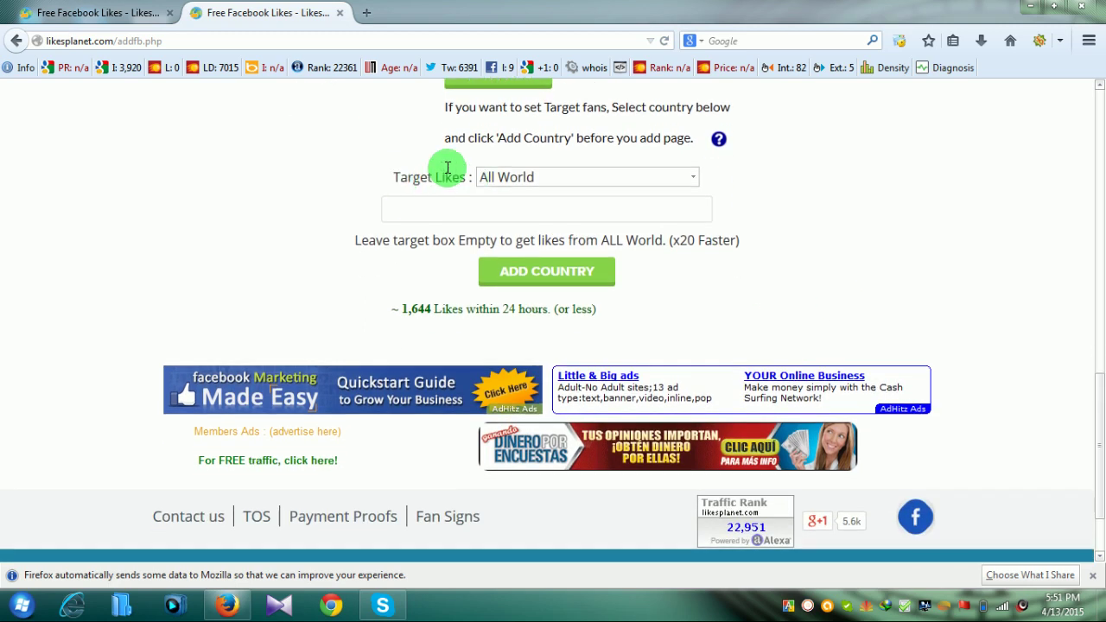
pyautogui.scroll(2, 443, 167)
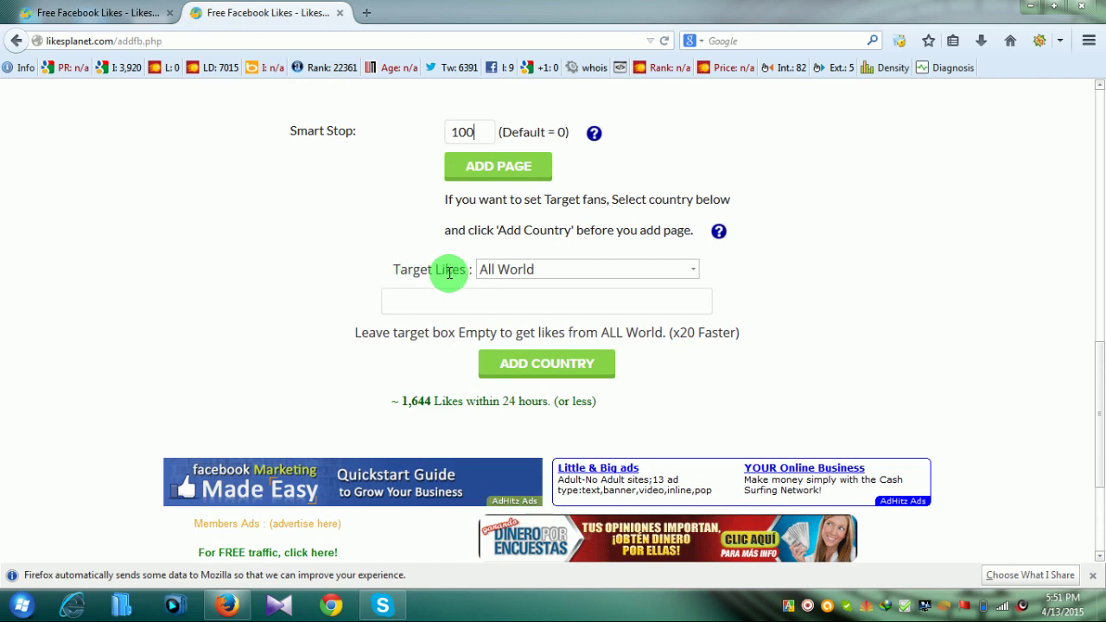
pyautogui.click(689, 270)
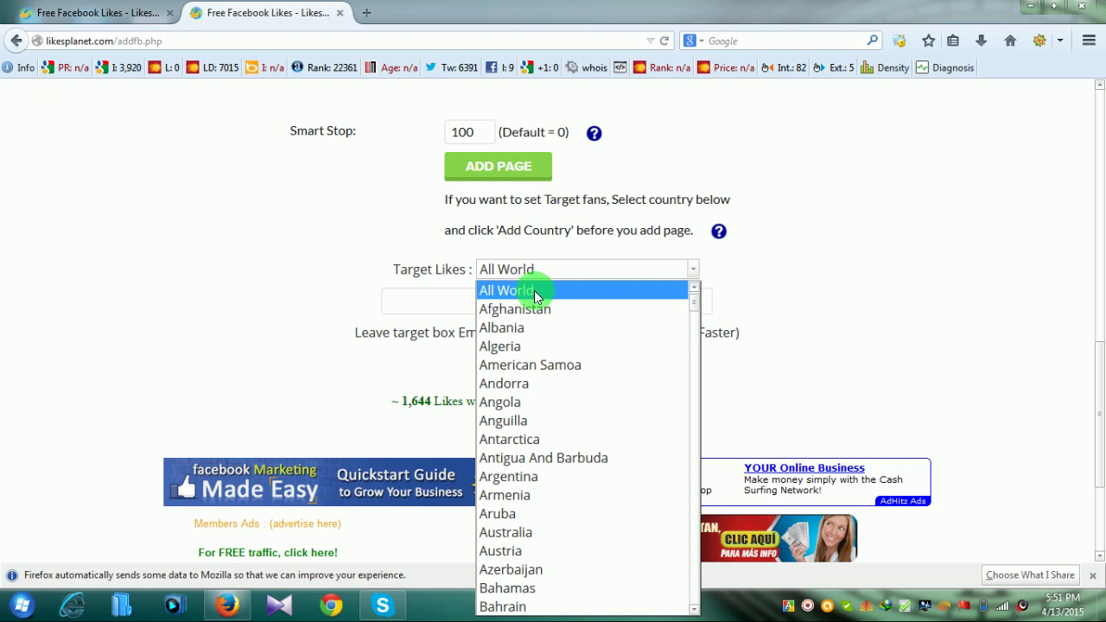
pyautogui.scroll(-1, 534, 294)
pyautogui.scroll(-3, 536, 302)
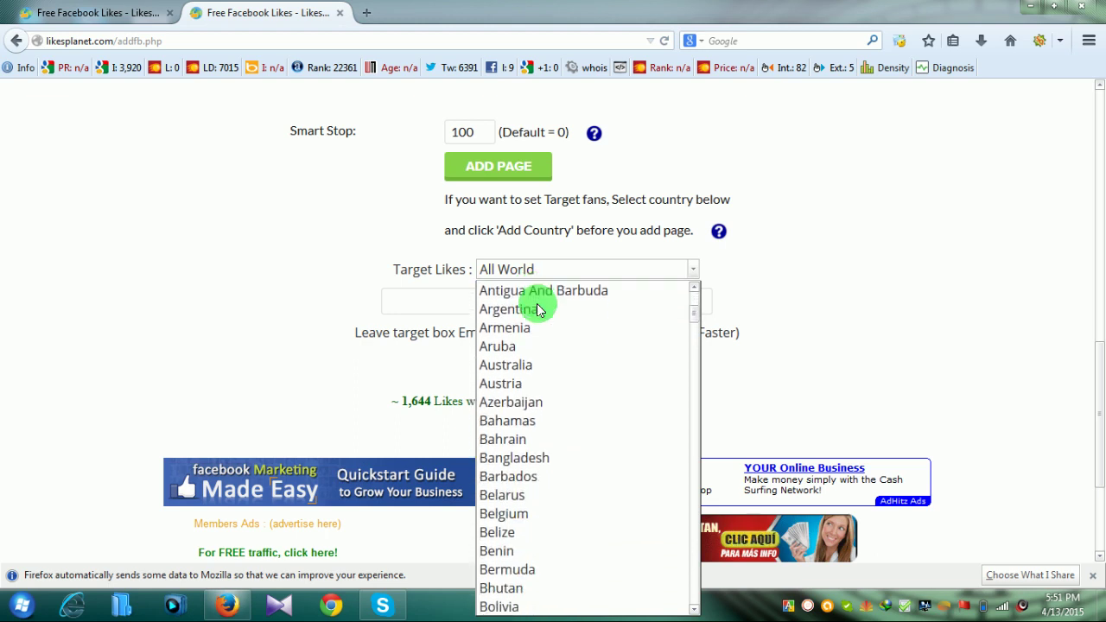
pyautogui.scroll(1, 539, 308)
pyautogui.scroll(2, 538, 308)
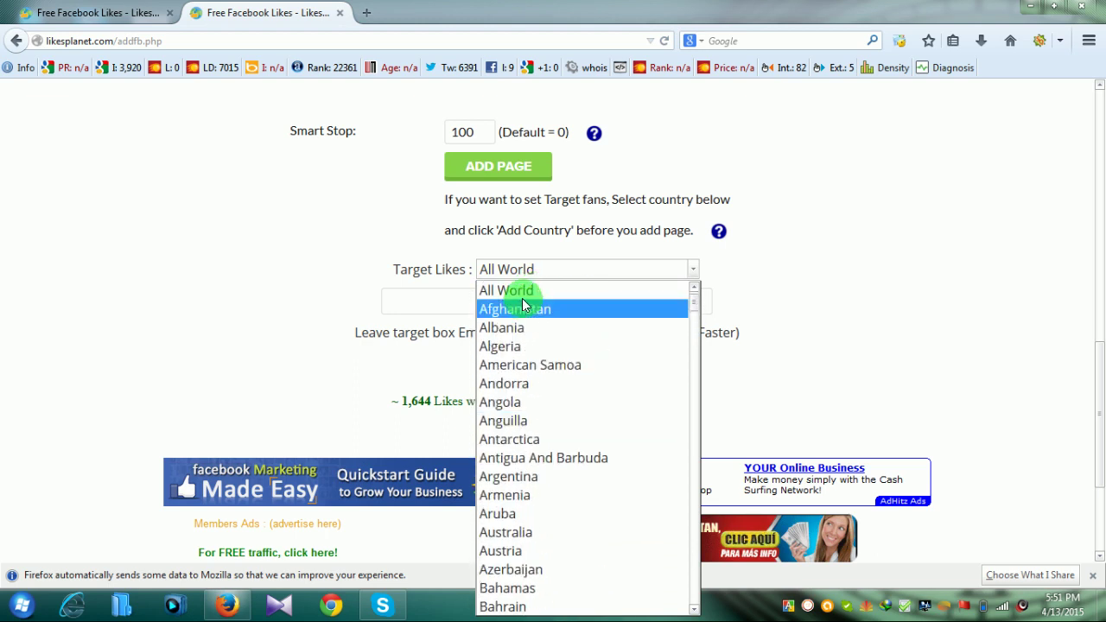
pyautogui.click(533, 288)
pyautogui.scroll(-2, 843, 333)
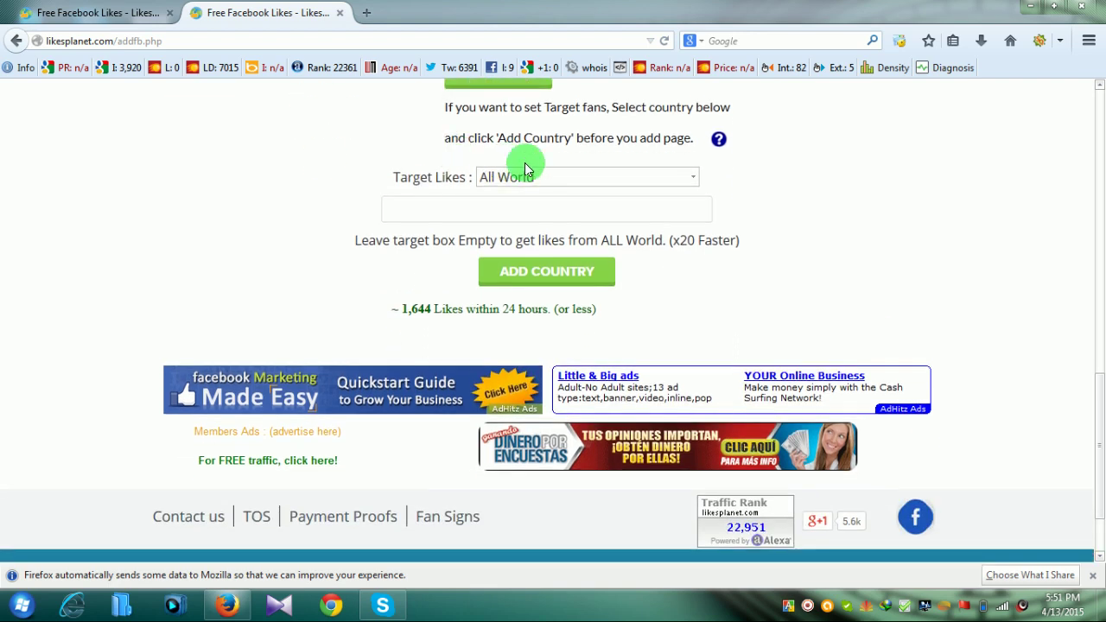
# Choose Bangladesh as the Target Likes country.
pyautogui.click(624, 178)
pyautogui.scroll(-6, 543, 214)
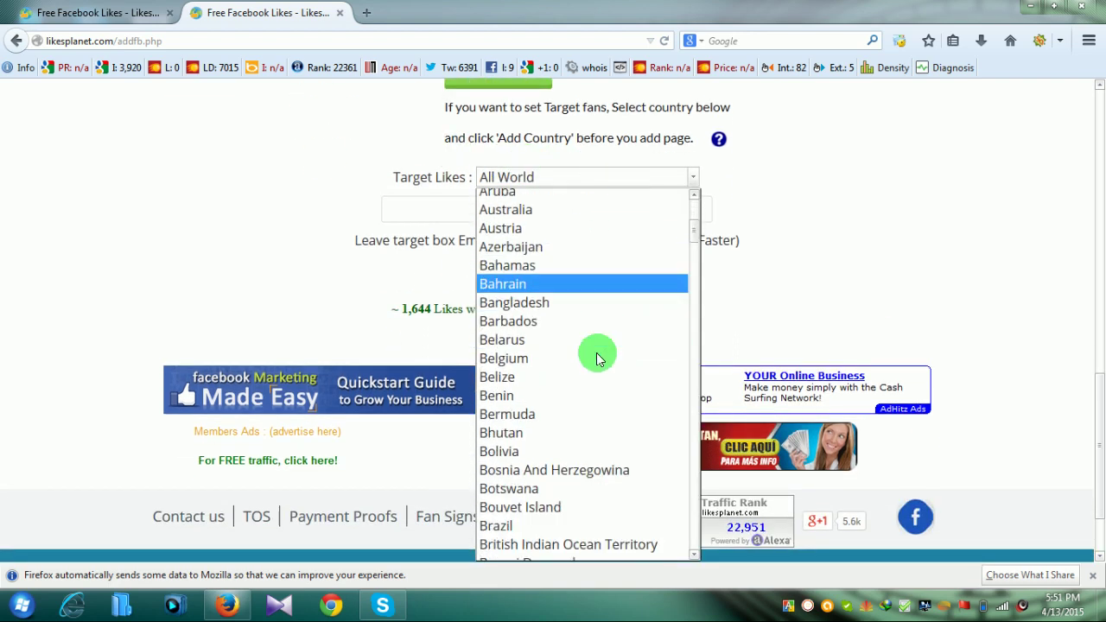
pyautogui.scroll(1, 550, 282)
pyautogui.click(548, 254)
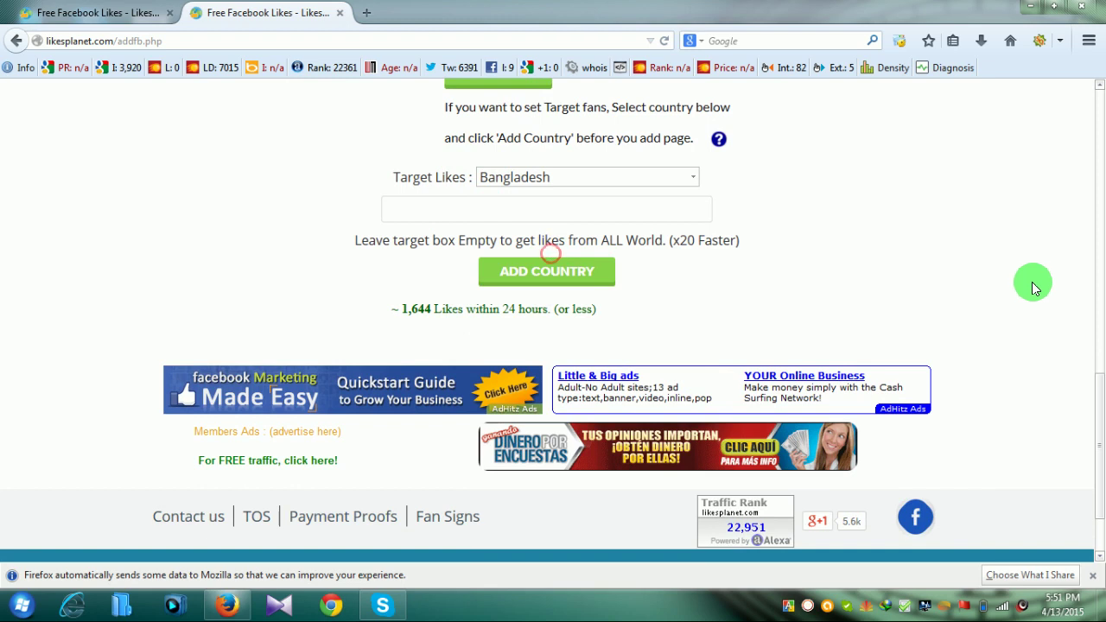
# Choose United States as the Target Likes country.
pyautogui.click(666, 182)
pyautogui.scroll(-20, 621, 437)
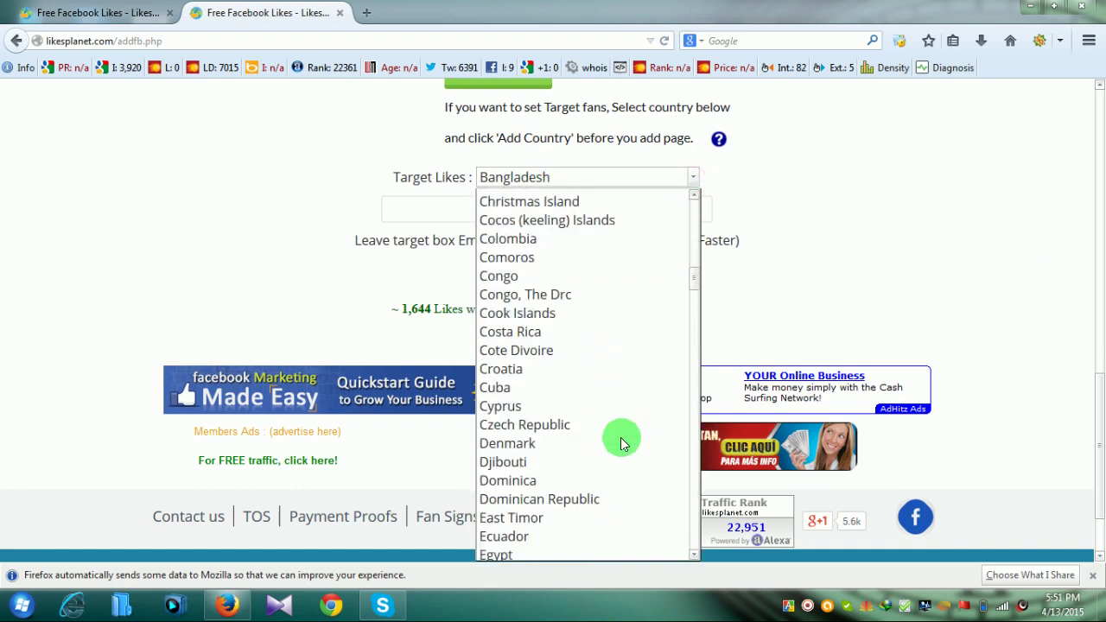
pyautogui.scroll(-20, 620, 438)
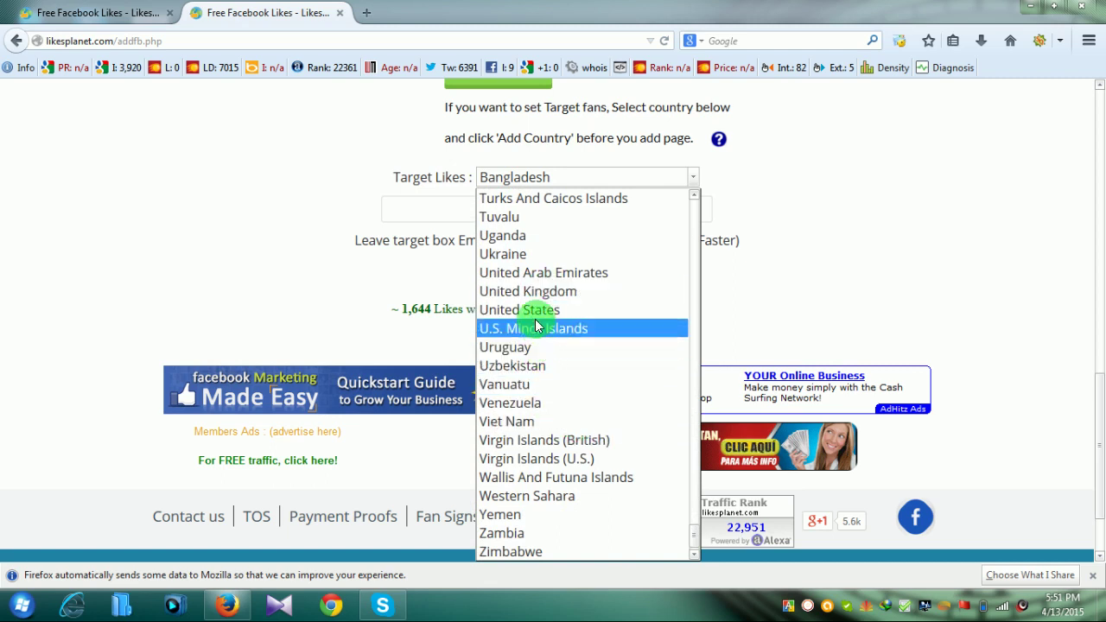
pyautogui.click(537, 309)
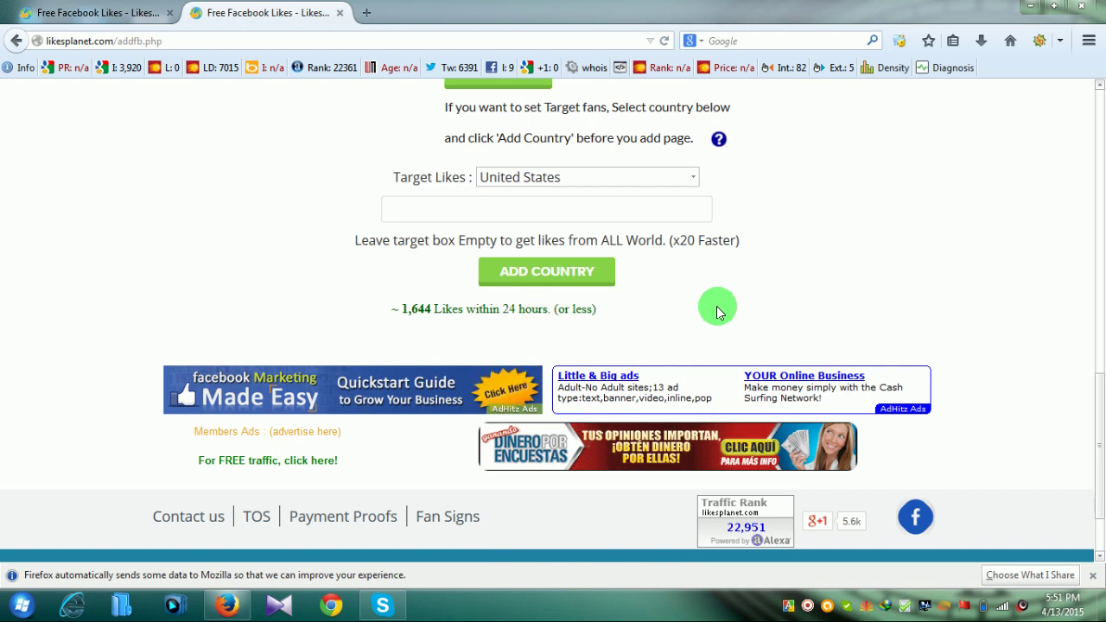
# Open the form for adding a YouTube video to receive Video Plays/Views.
pyautogui.scroll(2, 717, 311)
pyautogui.scroll(5, 717, 307)
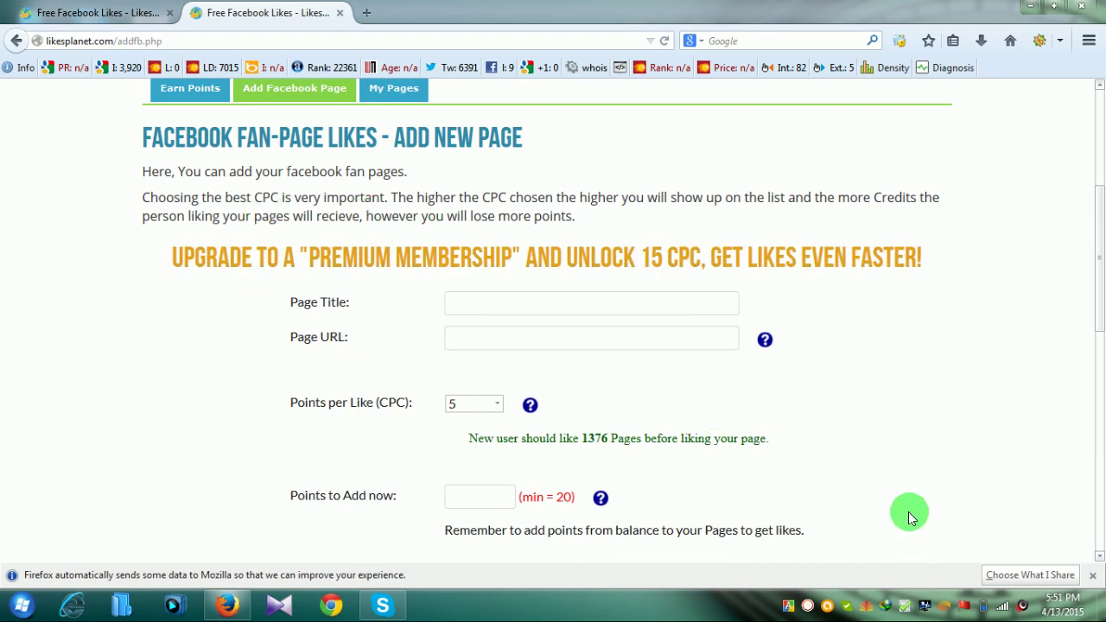
pyautogui.scroll(3, 554, 307)
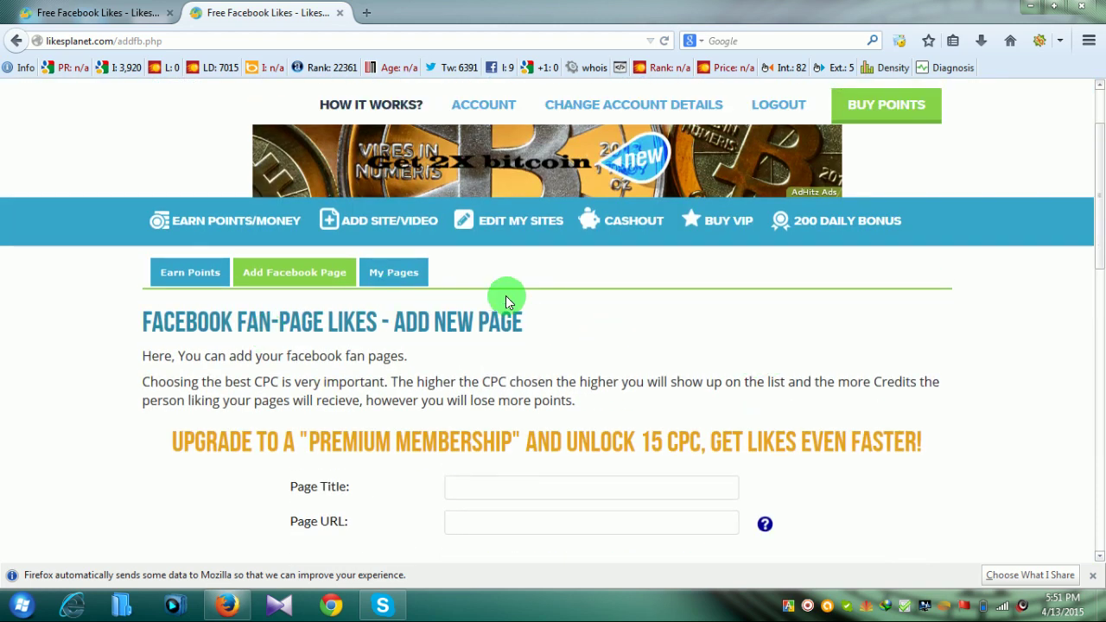
pyautogui.moveTo(408, 235)
pyautogui.moveTo(371, 293)
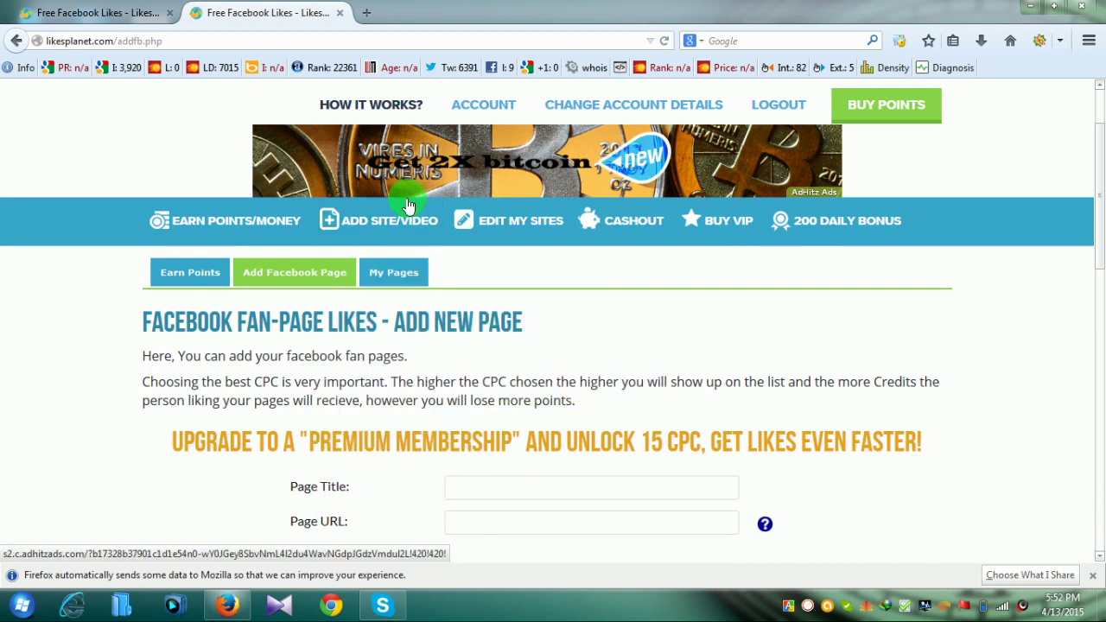
pyautogui.moveTo(415, 271)
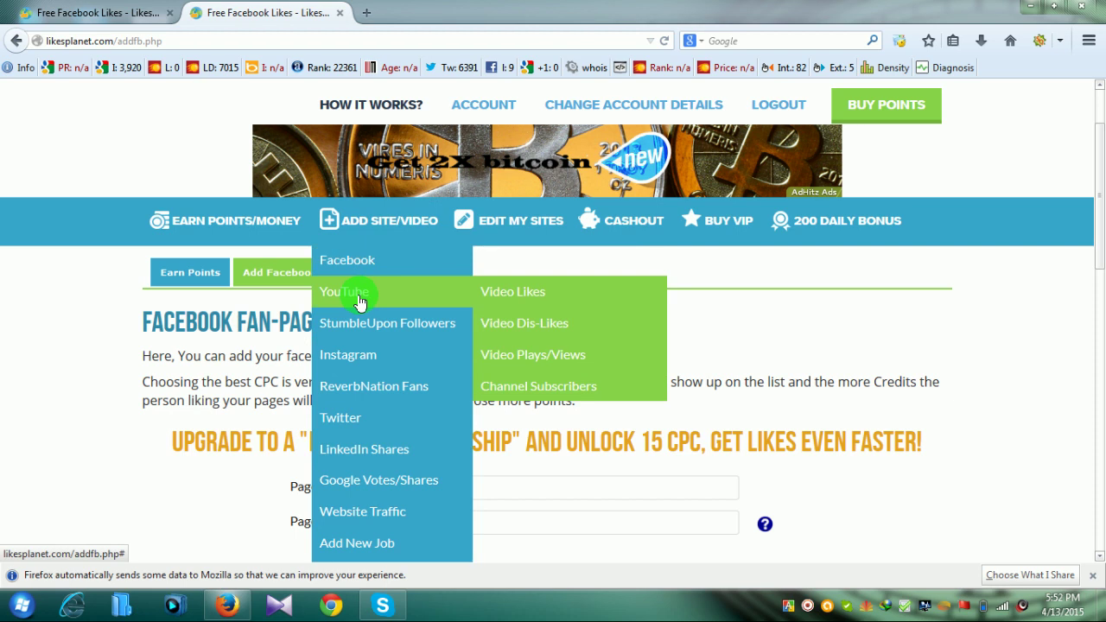
pyautogui.moveTo(375, 219)
pyautogui.moveTo(382, 266)
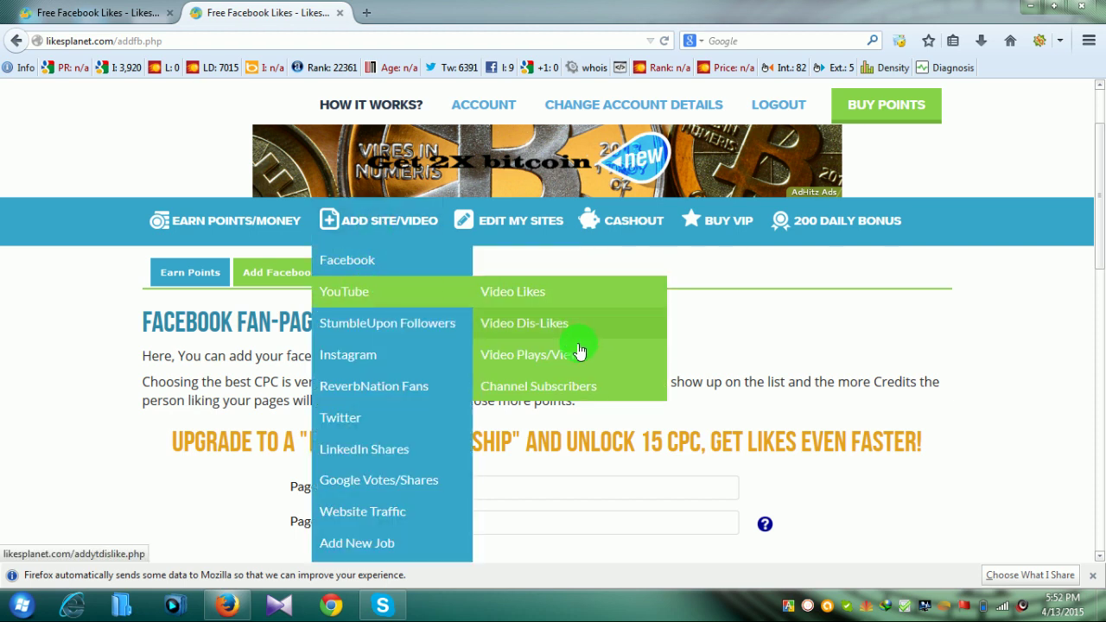
pyautogui.click(571, 366)
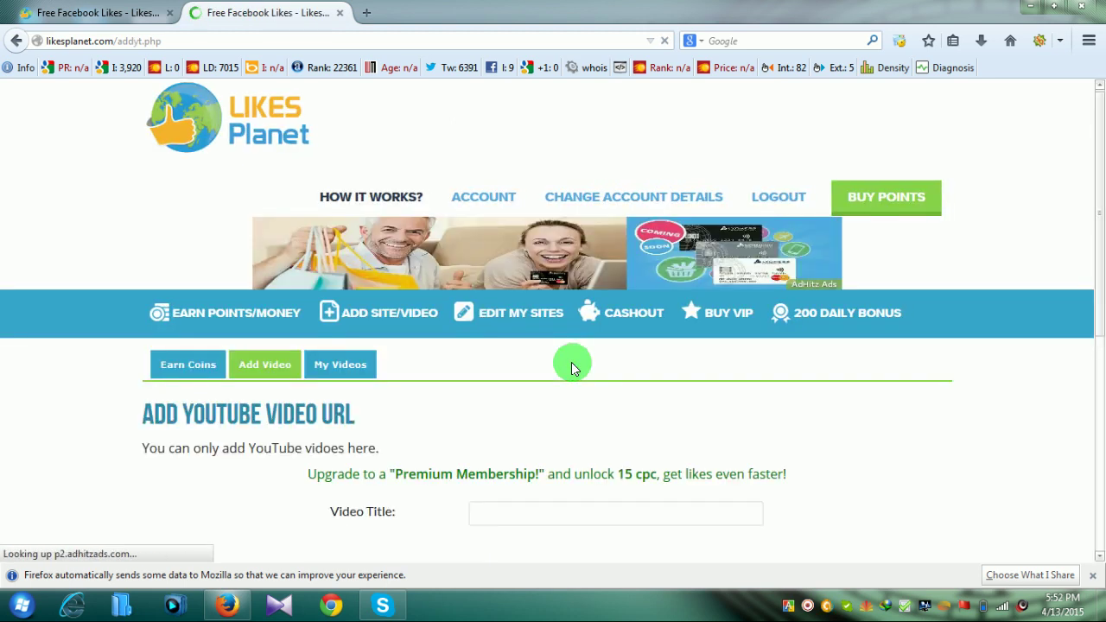
# Examine the video title, video URL, Points per Play and Points to Add now fields of the YouTube video form.
pyautogui.scroll(-5, 571, 362)
pyautogui.scroll(2, 705, 321)
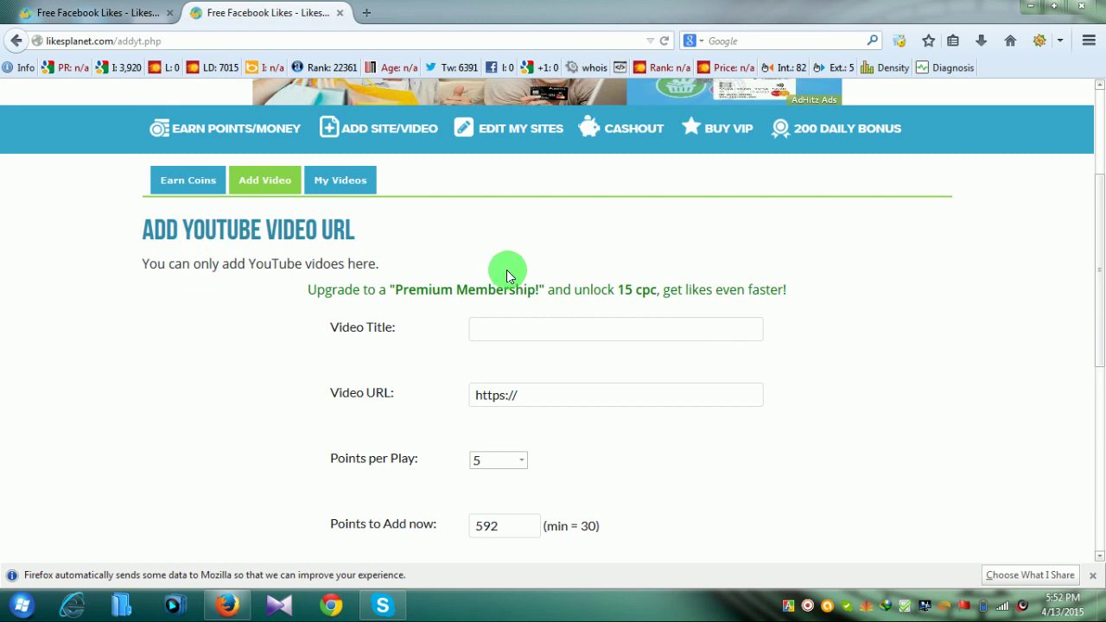
pyautogui.scroll(-2, 508, 275)
pyautogui.scroll(-2, 706, 336)
pyautogui.scroll(2, 706, 334)
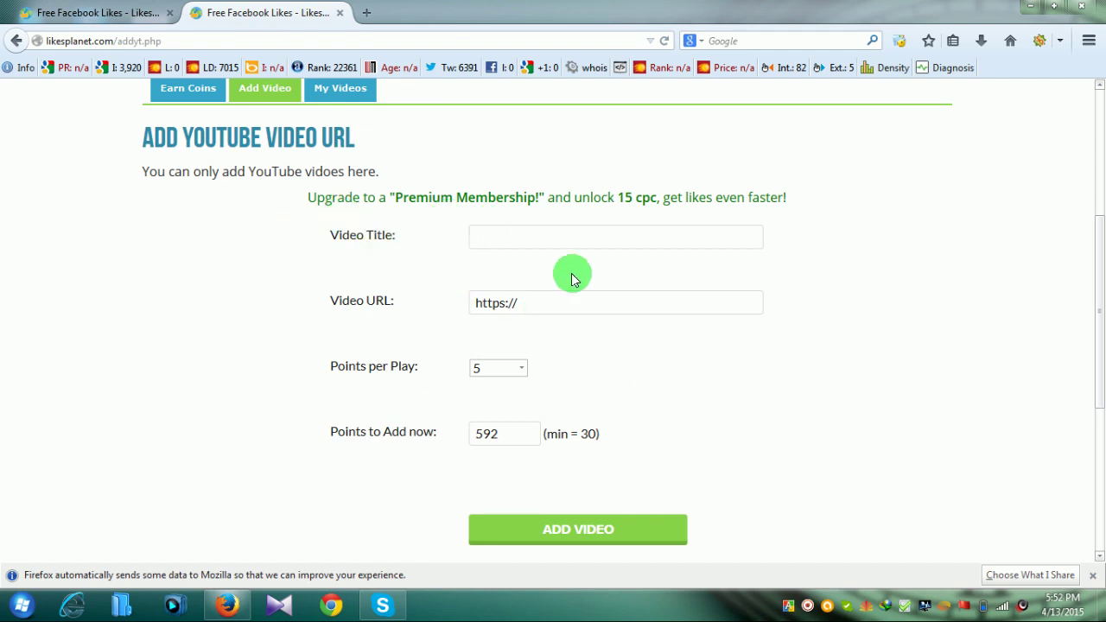
# Open youtube.com in a new browser tab.
pyautogui.click(369, 14)
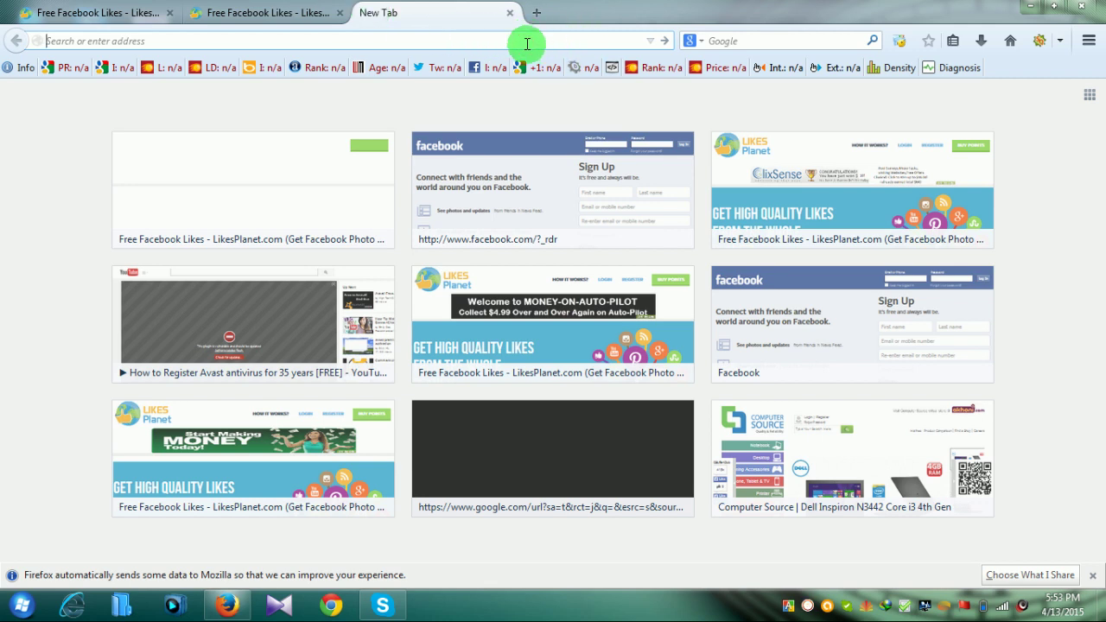
pyautogui.write('youtube.com')
pyautogui.press('Return')
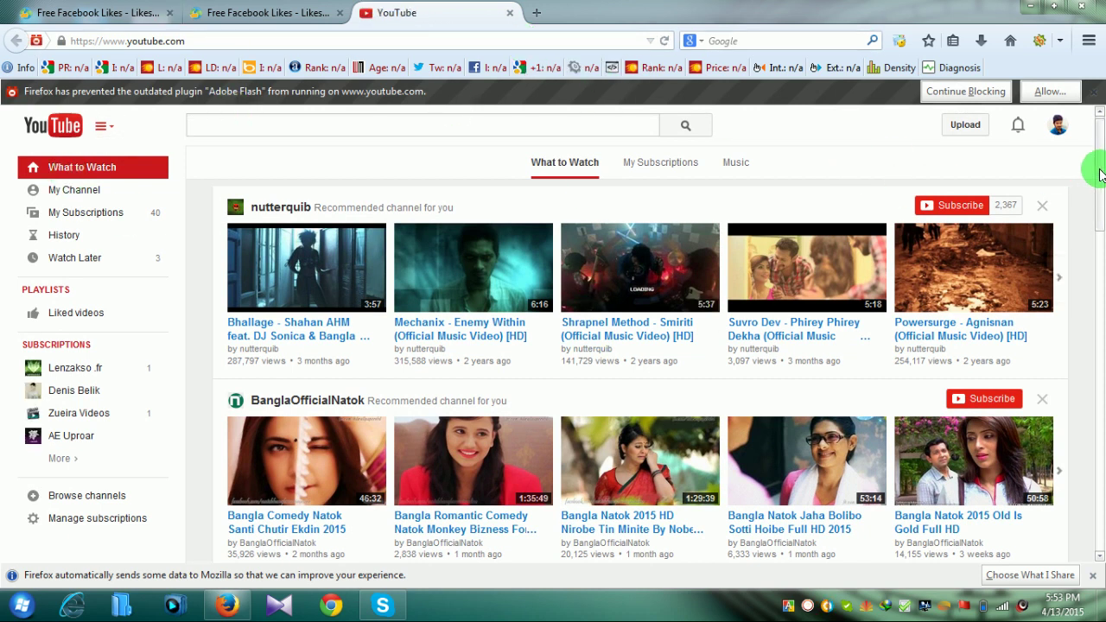
# Go to the account's own YouTube channel page.
pyautogui.click(339, 131)
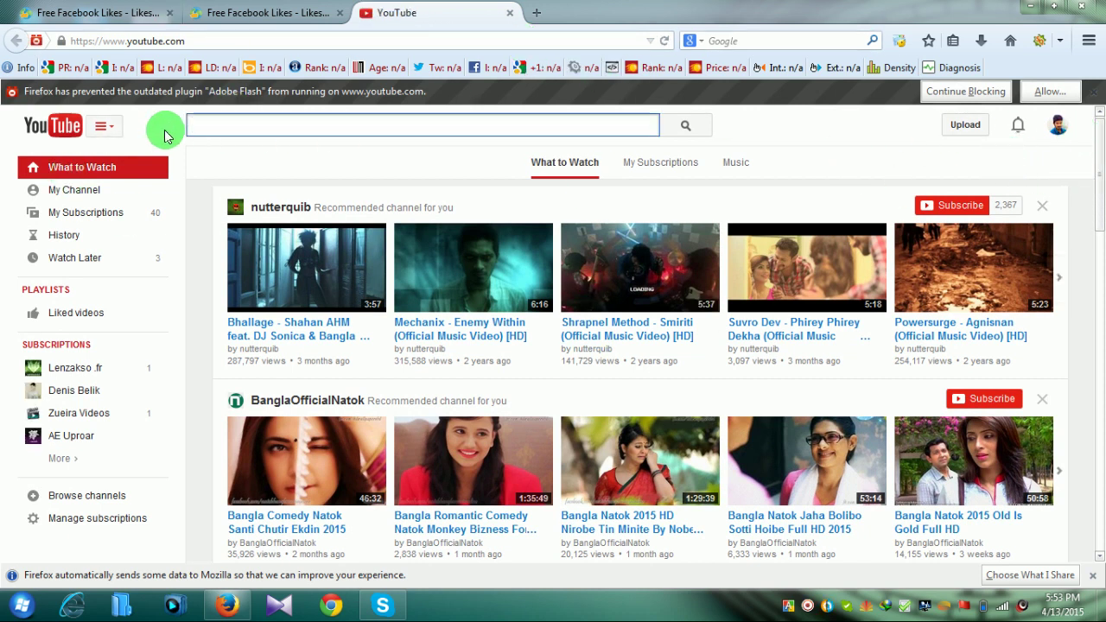
pyautogui.click(106, 129)
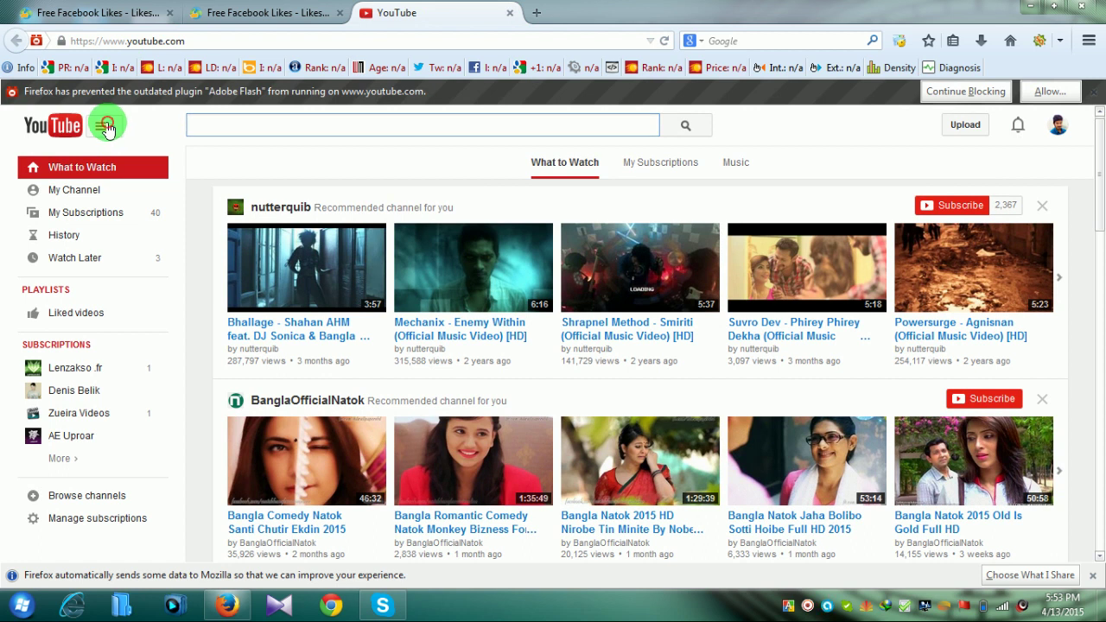
pyautogui.click(116, 127)
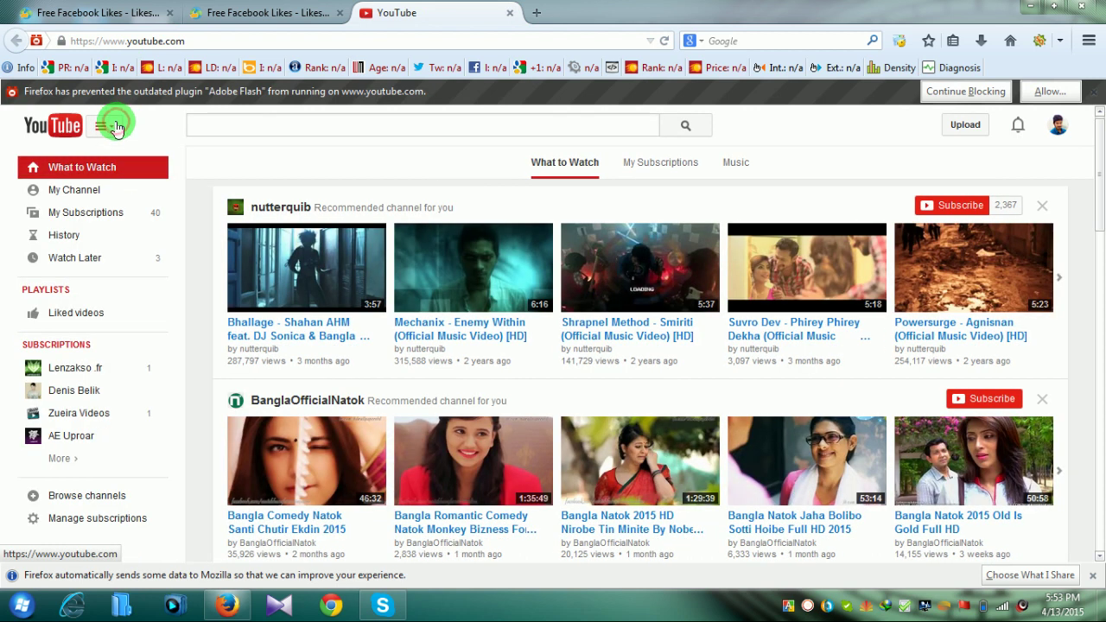
pyautogui.click(74, 191)
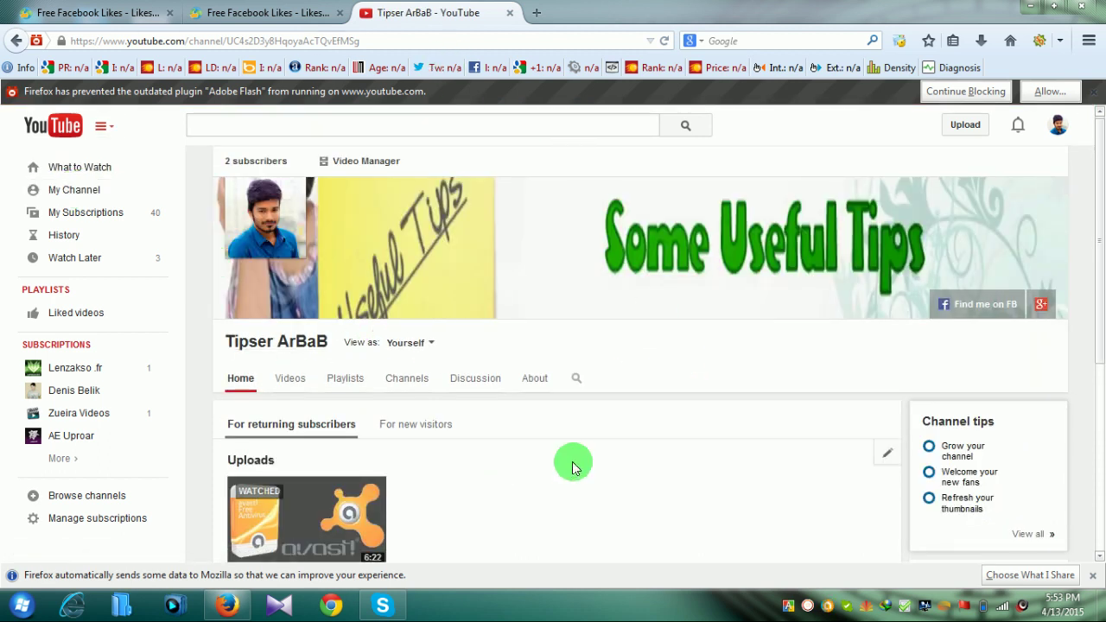
# Sign in to a second Google account on YouTube with its e-mail and password, and let the browser remember the password.
pyautogui.click(1055, 126)
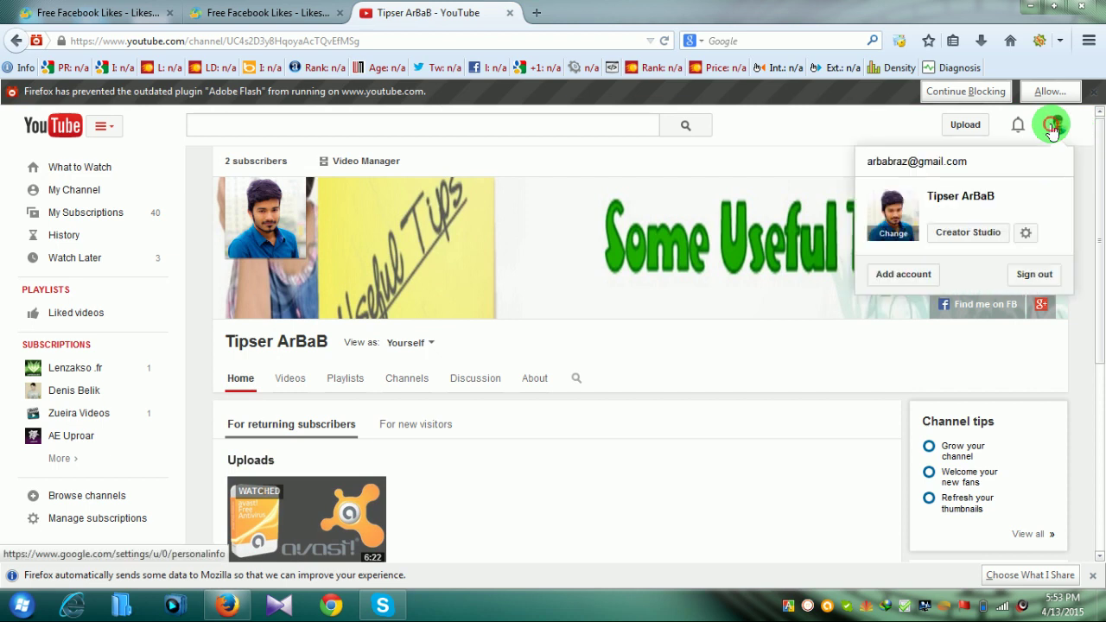
pyautogui.click(904, 275)
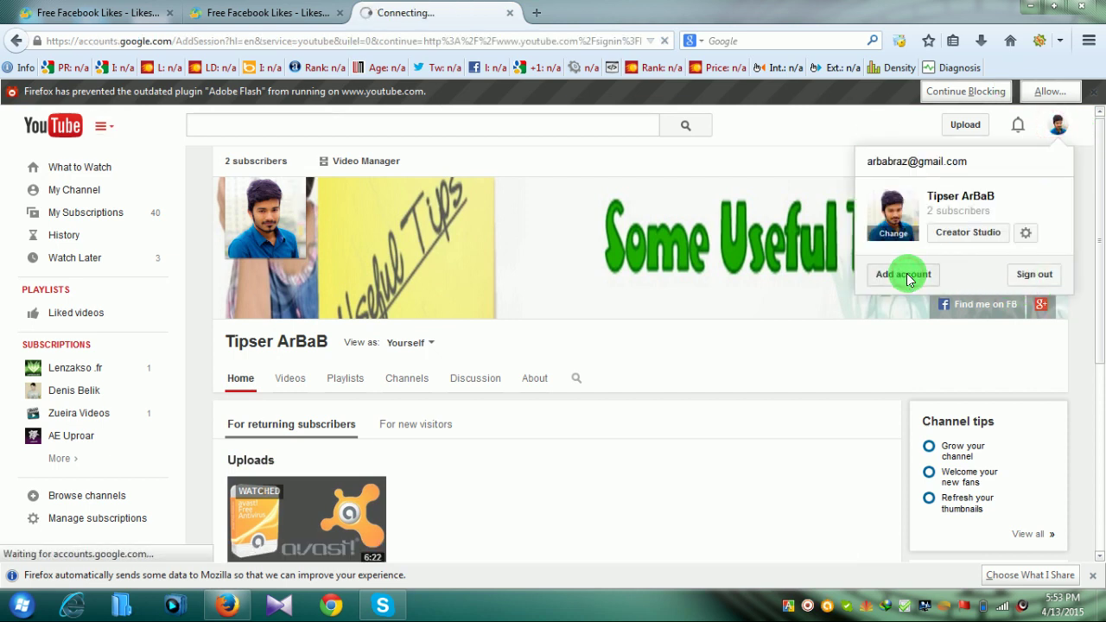
pyautogui.click(493, 328)
pyautogui.press('BackSpace')
pyautogui.press('BackSpace')
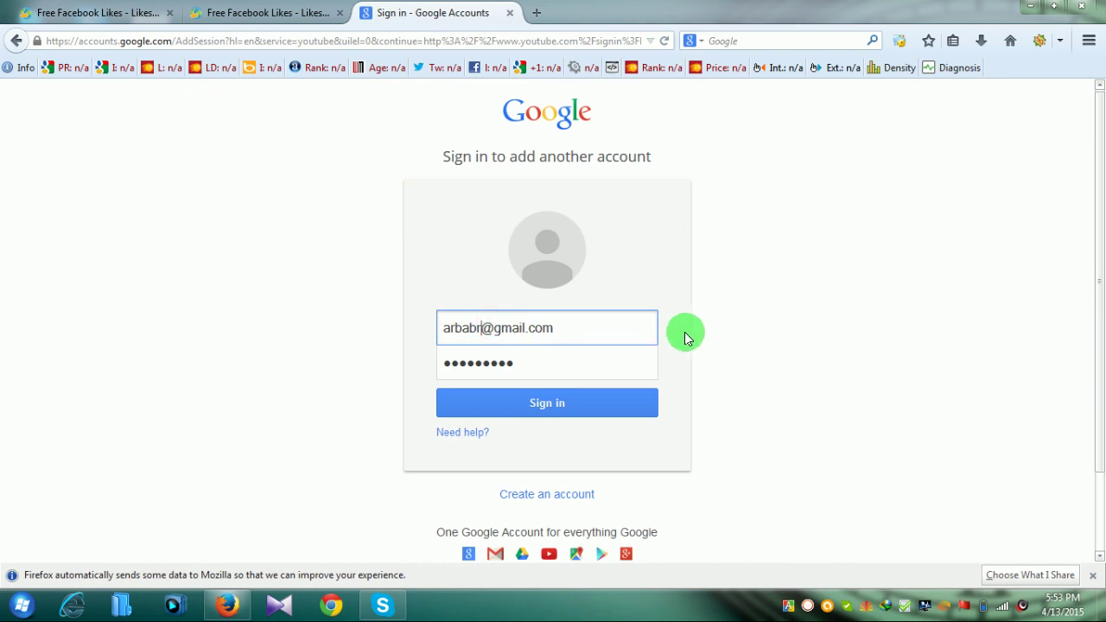
pyautogui.press('BackSpace')
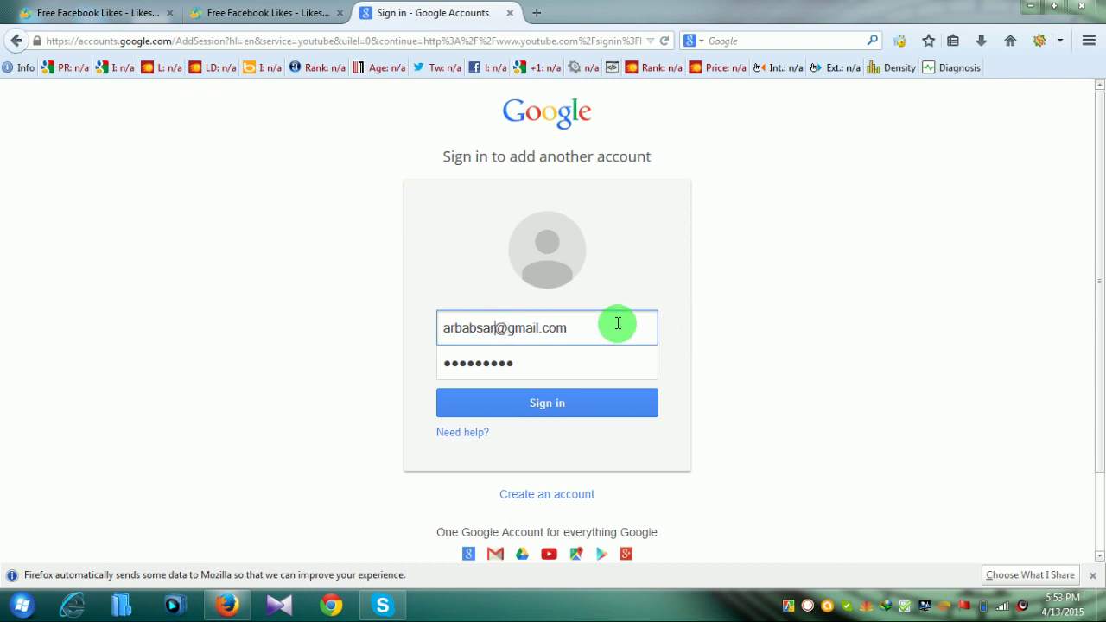
pyautogui.click(573, 359)
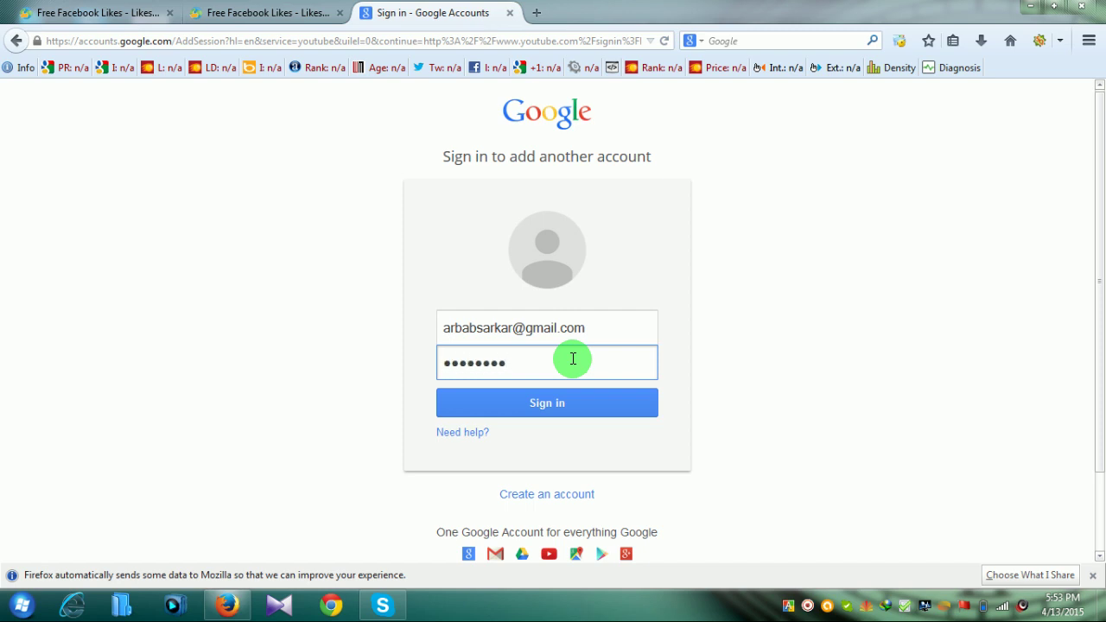
pyautogui.click(527, 407)
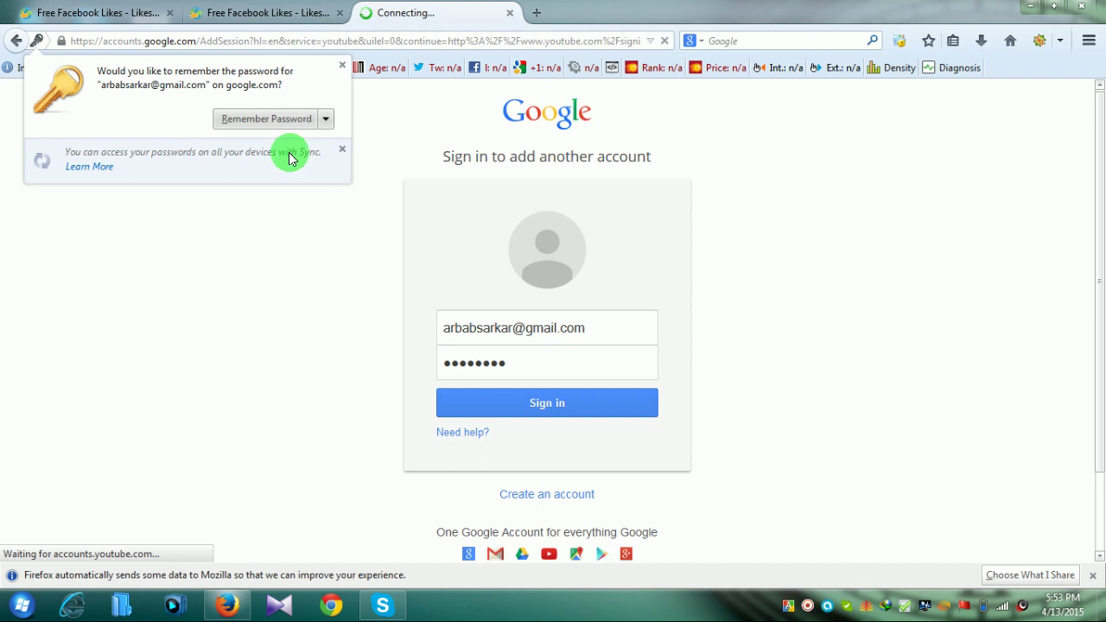
pyautogui.click(275, 121)
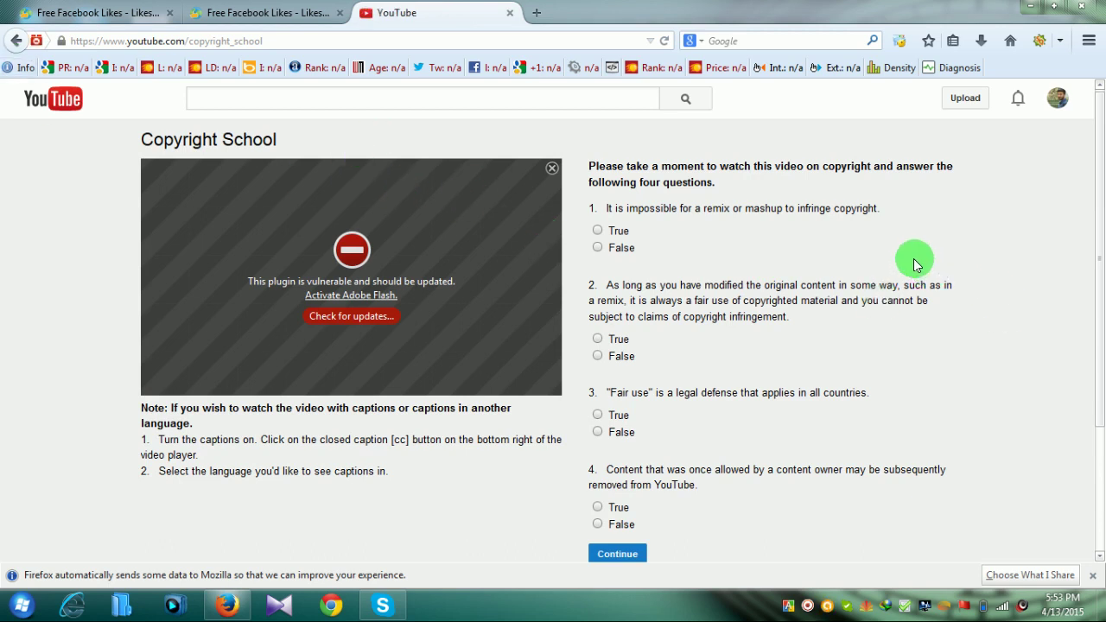
# Leave the Copyright School page's quiz unanswered and switch back to the original YouTube account.
pyautogui.scroll(-2, 463, 249)
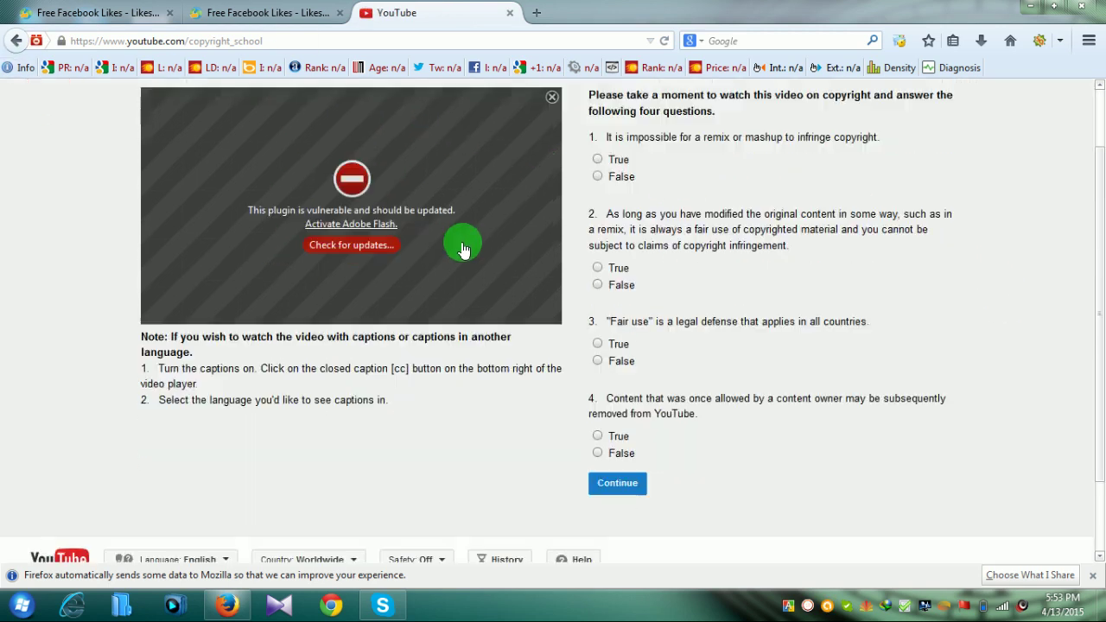
pyautogui.scroll(-2, 802, 333)
pyautogui.scroll(4, 802, 333)
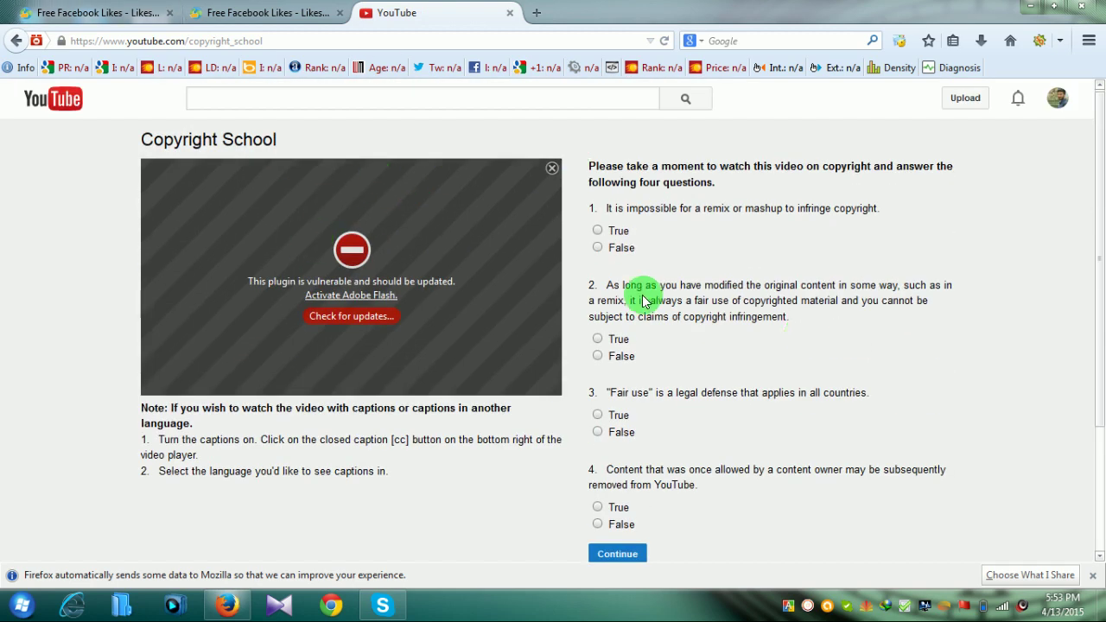
pyautogui.click(1058, 98)
pyautogui.click(945, 271)
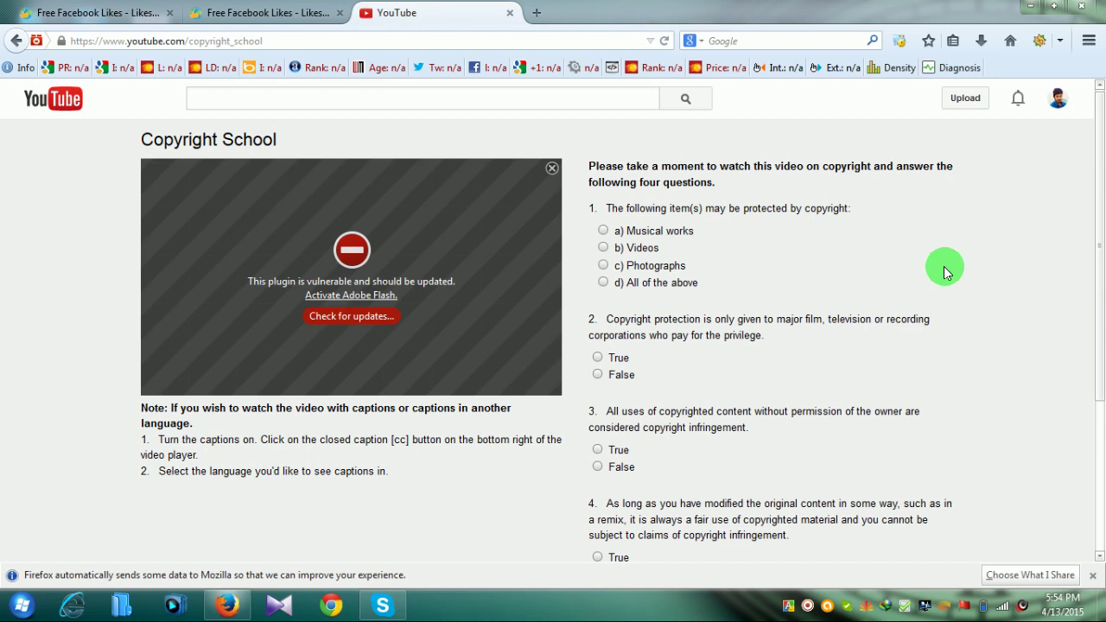
pyautogui.click(1061, 107)
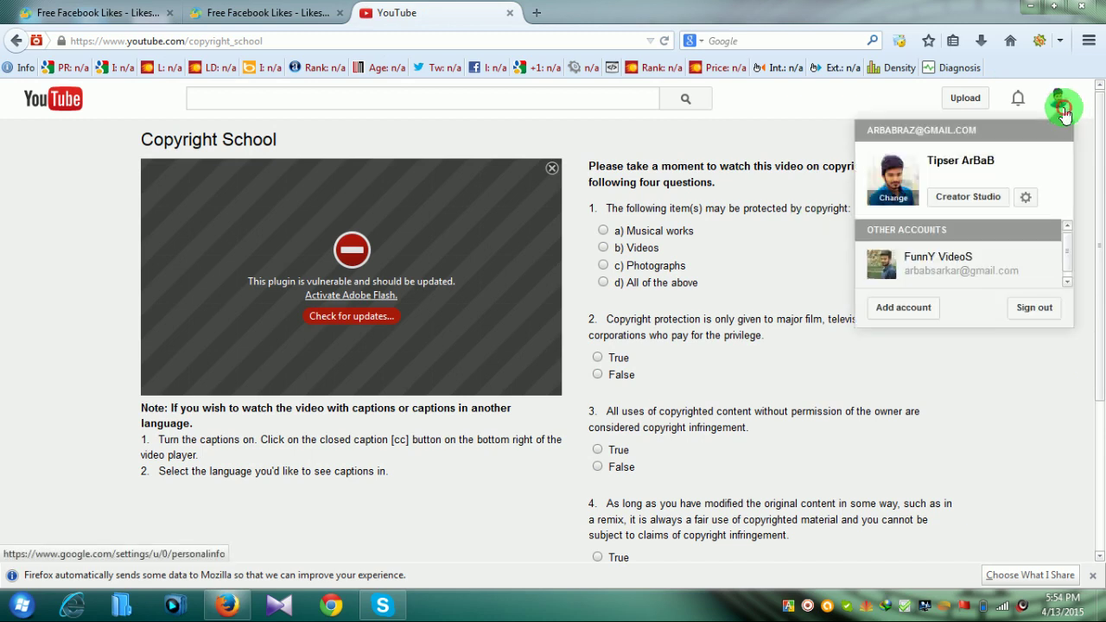
pyautogui.click(797, 124)
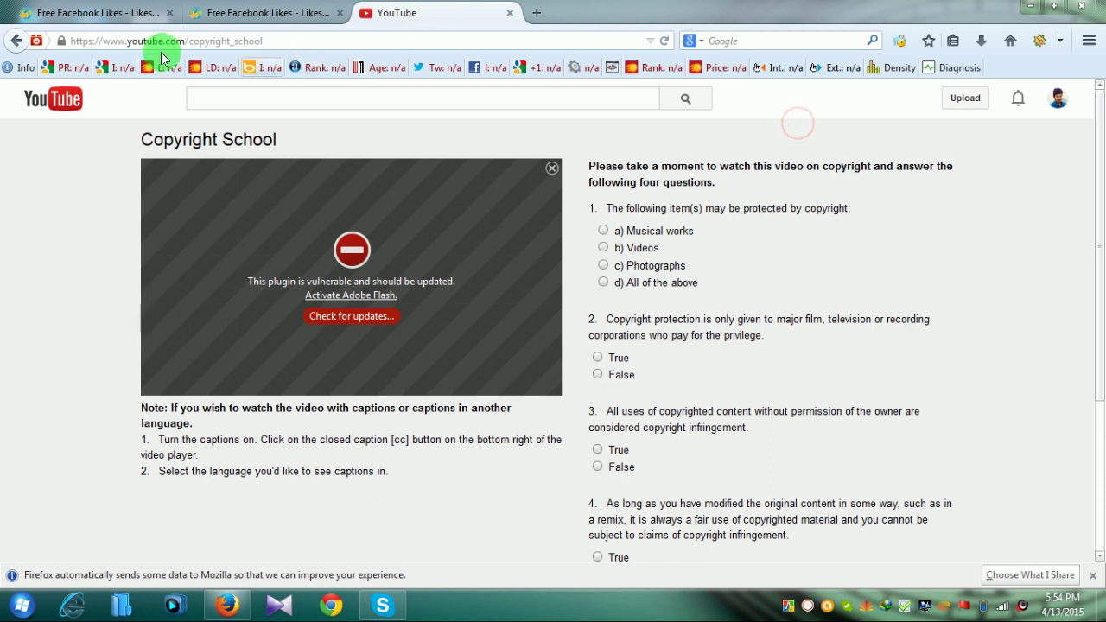
# Load the youtube.com home page and go to the account's own channel.
pyautogui.click(664, 40)
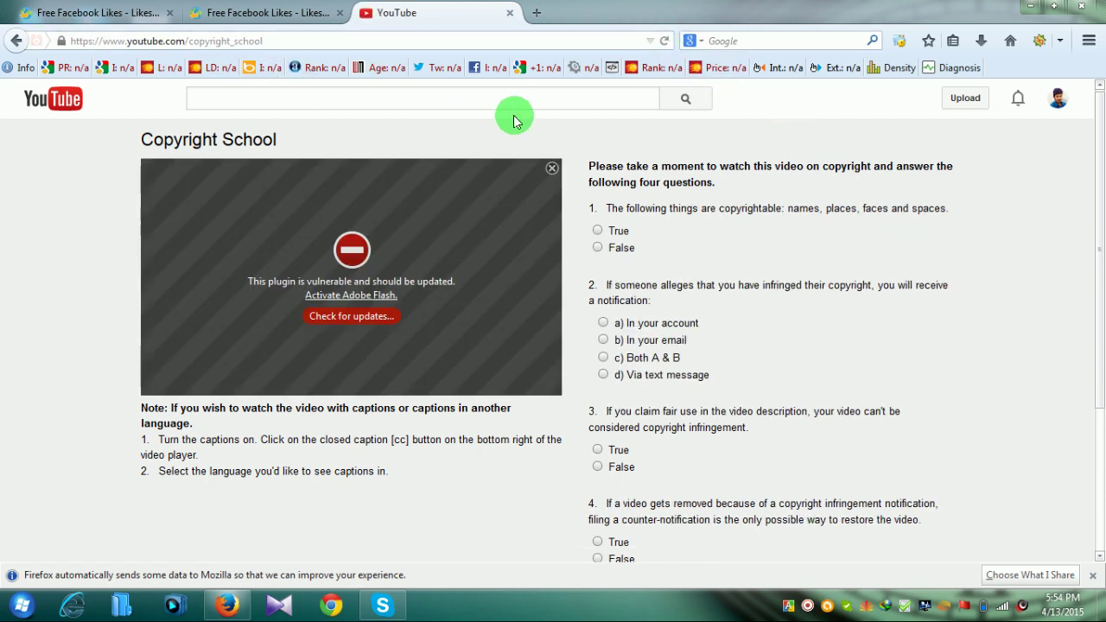
pyautogui.click(272, 41)
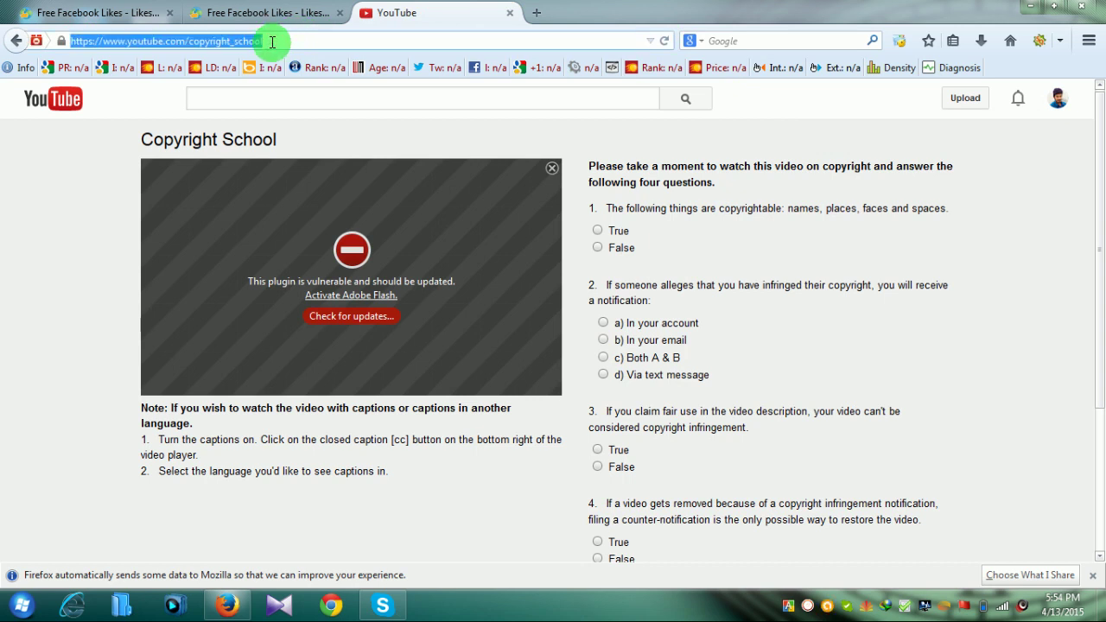
pyautogui.press('BackSpace')
pyautogui.write('yo')
pyautogui.press('Return')
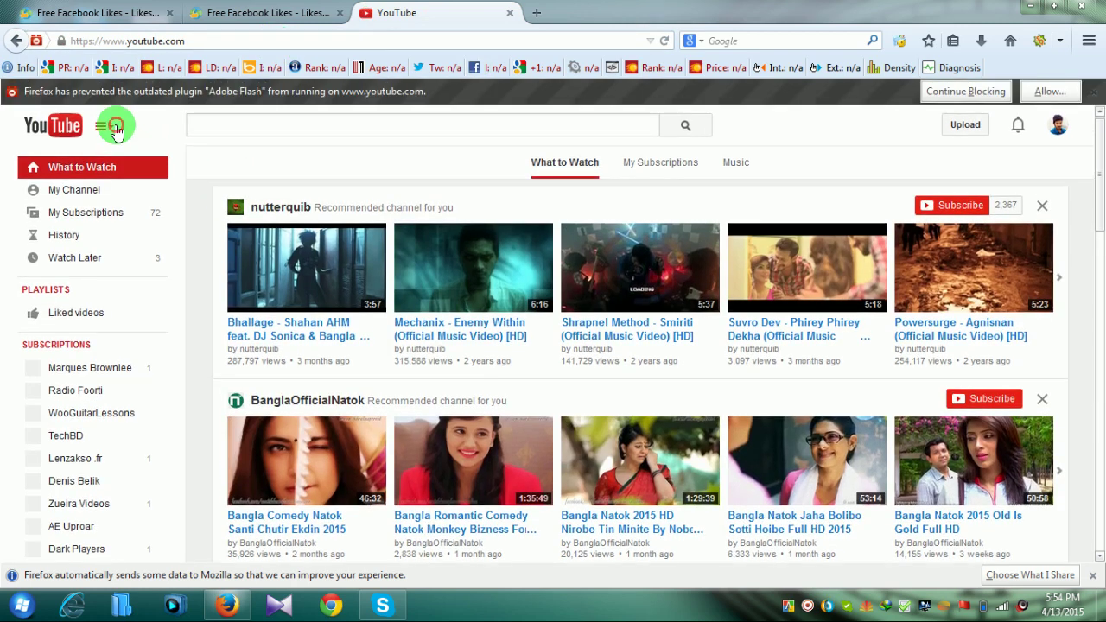
pyautogui.click(116, 127)
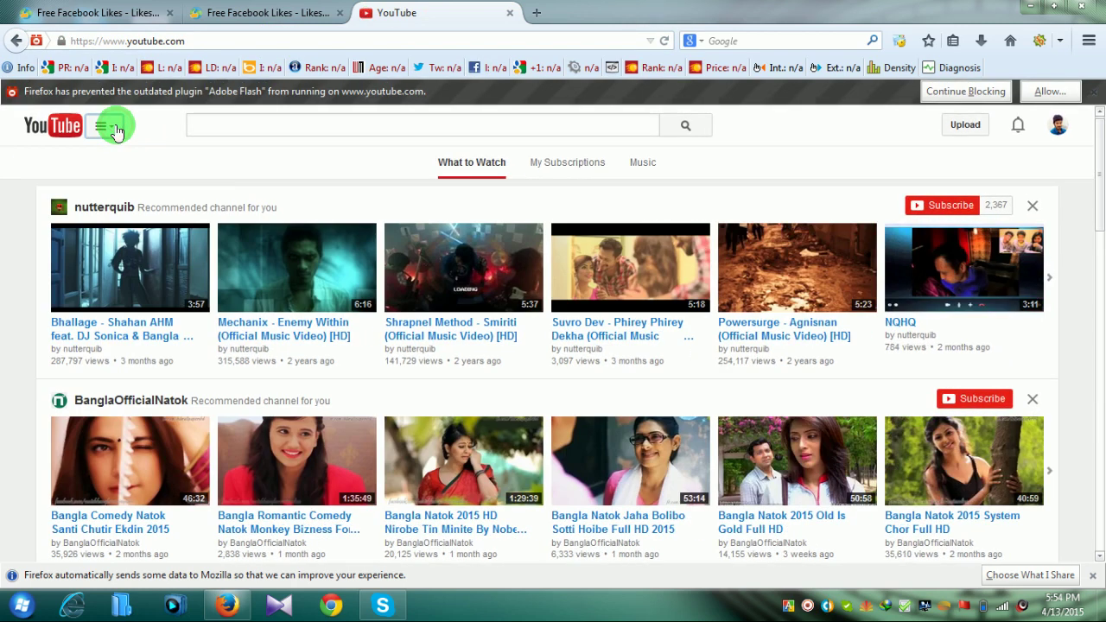
pyautogui.click(116, 126)
pyautogui.click(88, 189)
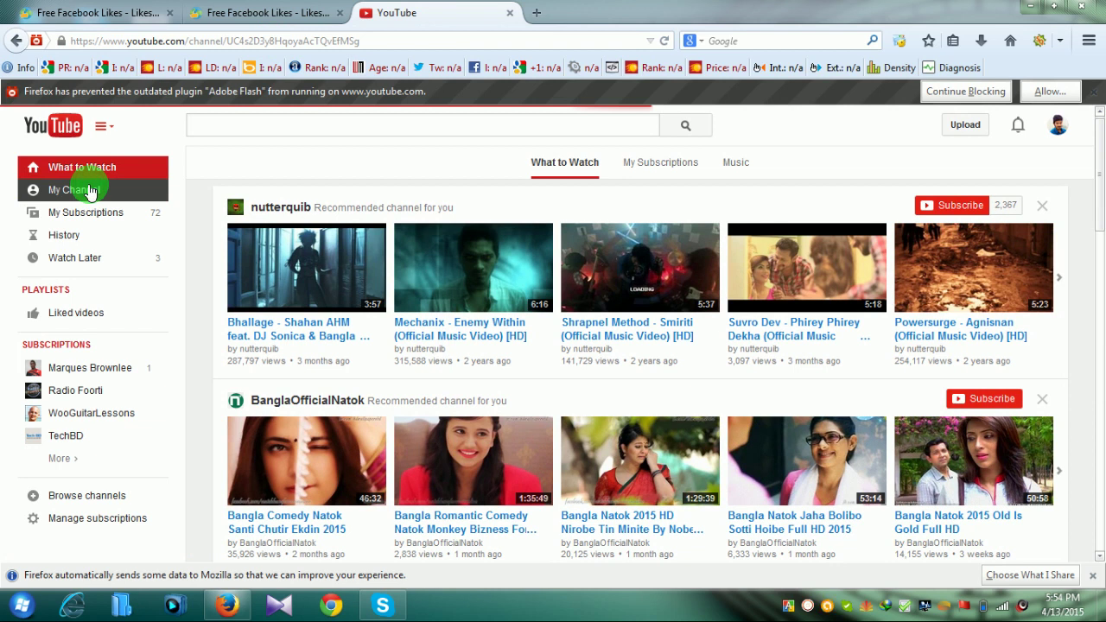
# Open the uploaded video "How to Register Avast antivirus for 35 years [FREE]" in a new browser tab.
pyautogui.scroll(-2, 661, 423)
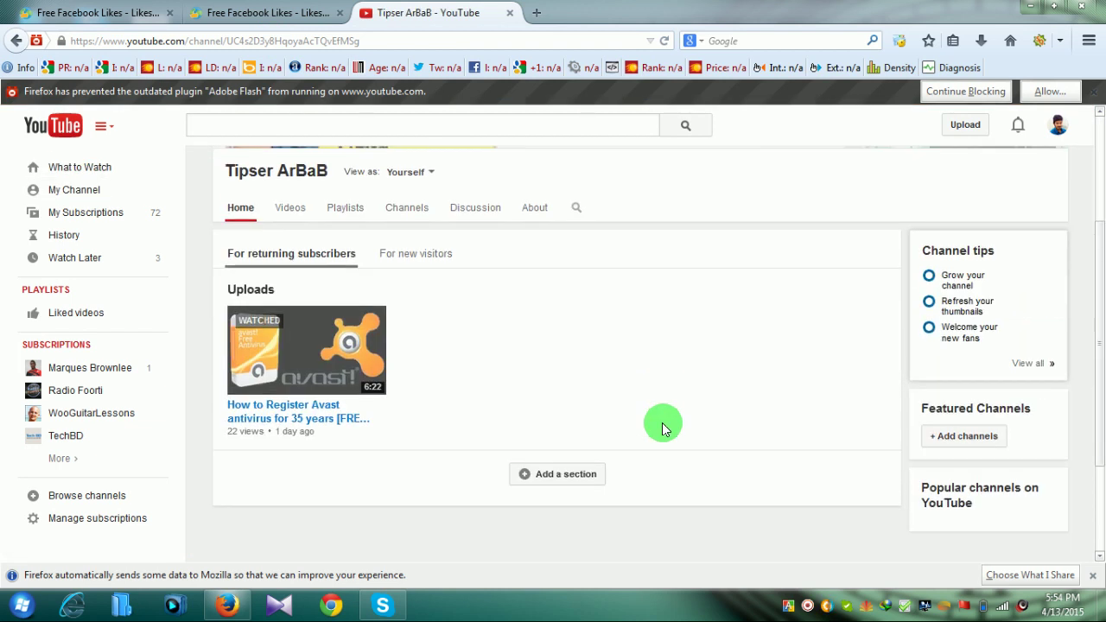
pyautogui.scroll(-1, 662, 424)
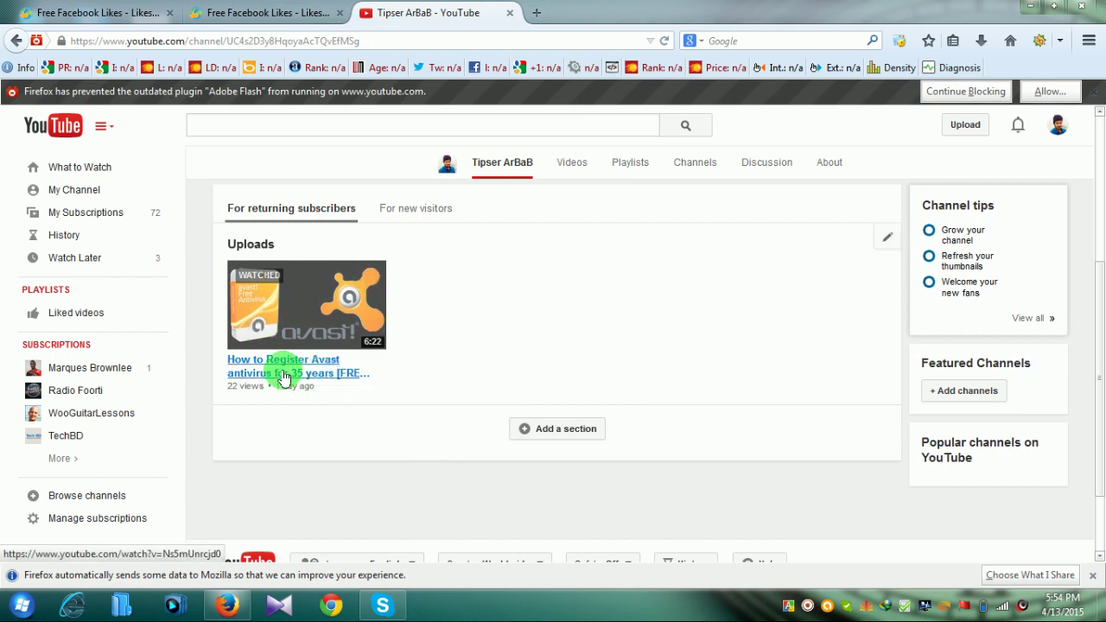
pyautogui.click(602, 14)
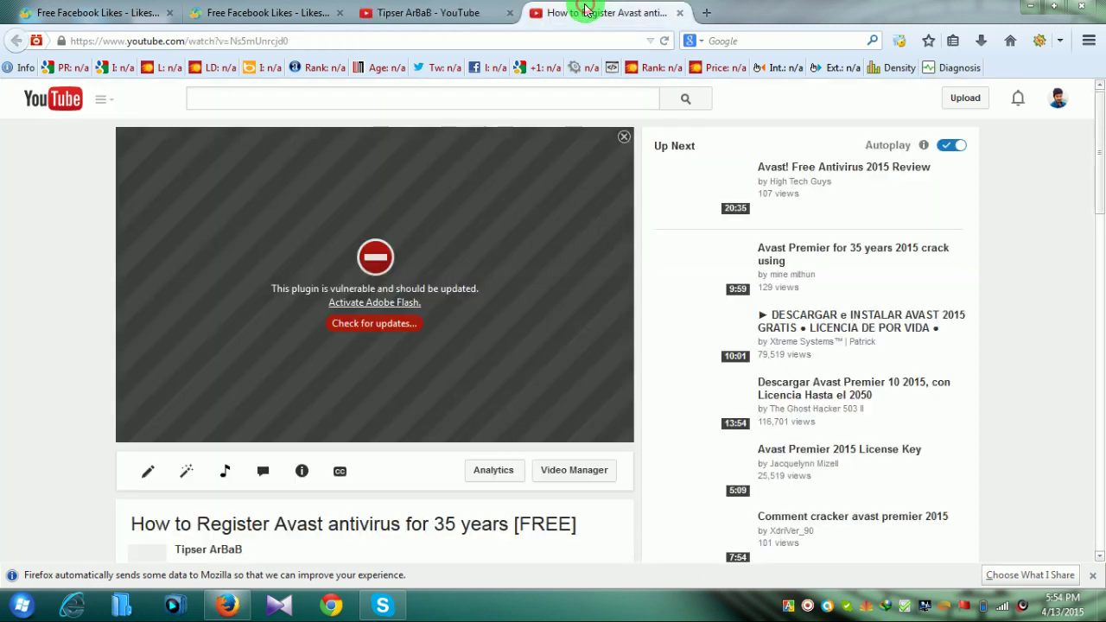
pyautogui.scroll(-2, 395, 366)
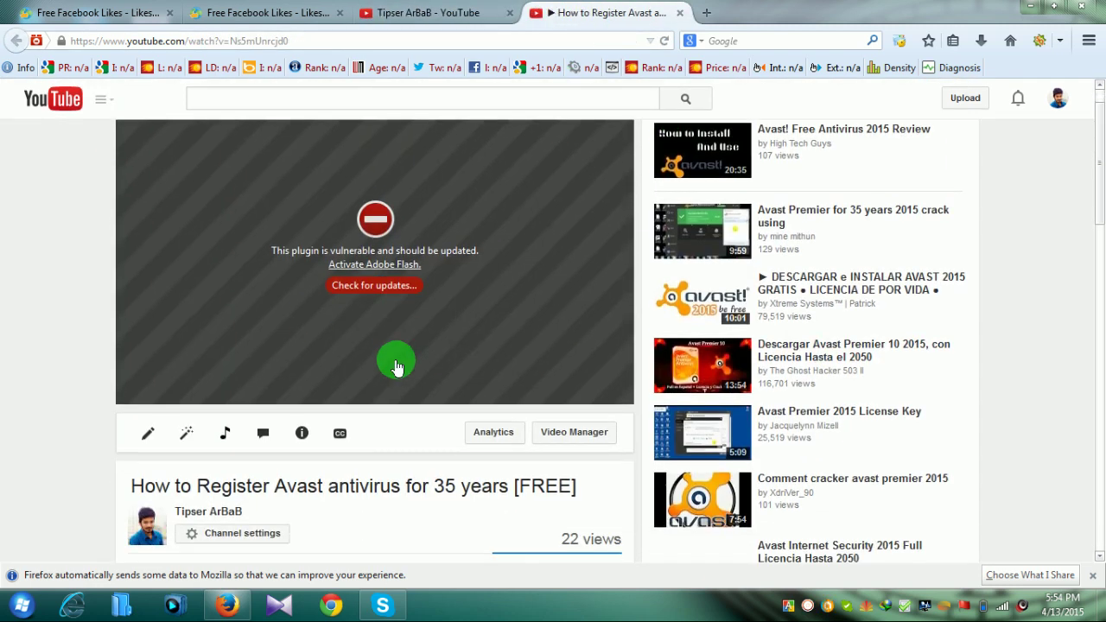
pyautogui.scroll(2, 492, 468)
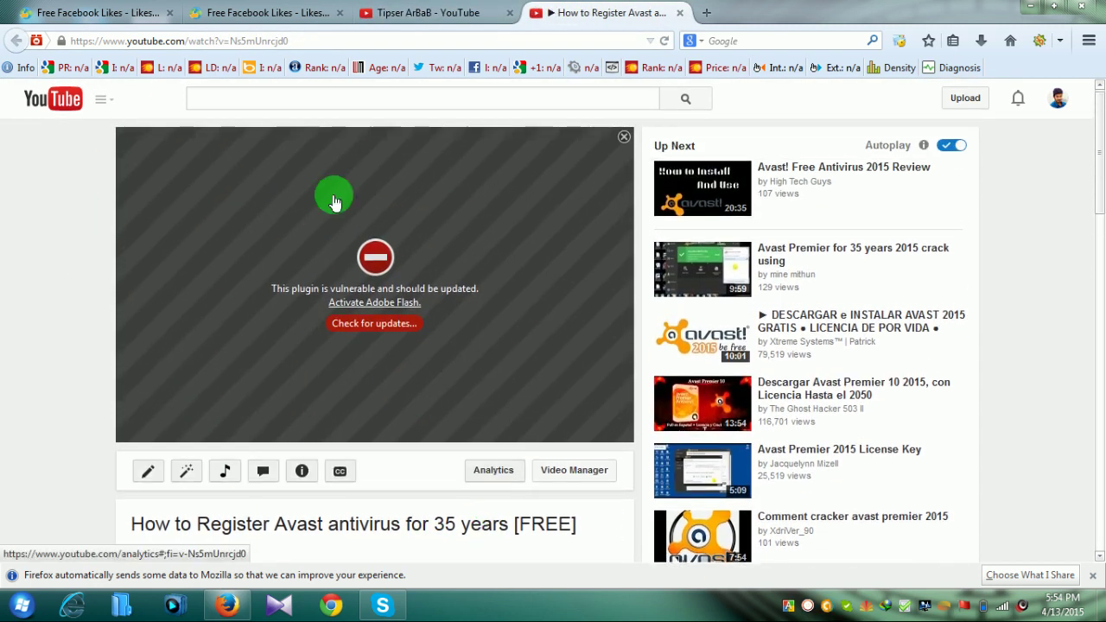
# Copy the Avast video's web address and close its tab.
pyautogui.moveTo(293, 40); pyautogui.dragTo(85, 34)
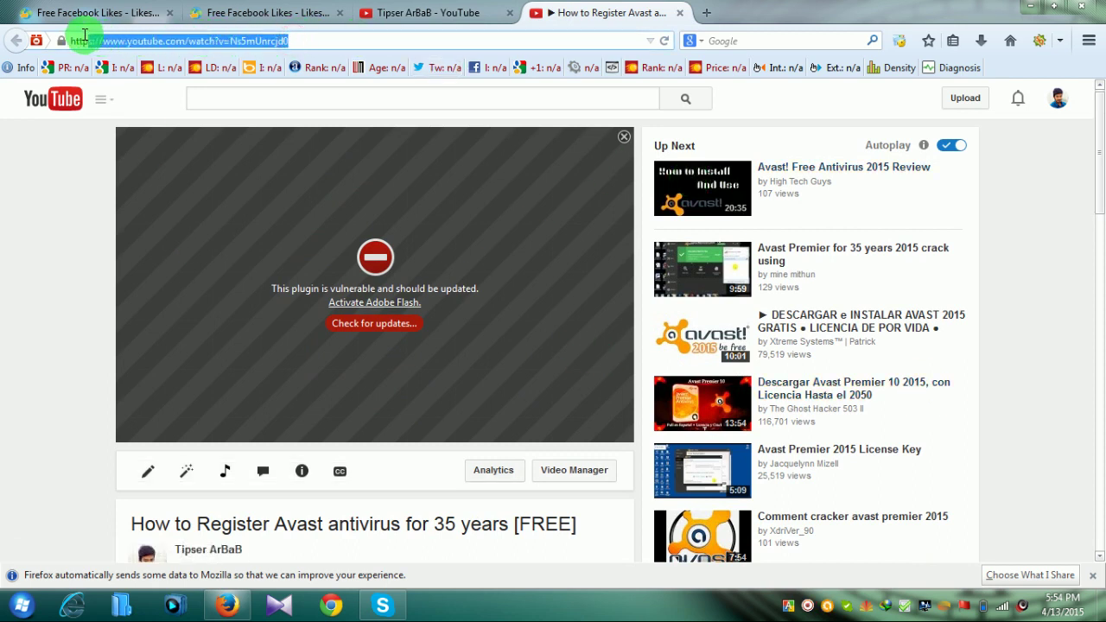
pyautogui.rightClick(172, 40)
pyautogui.click(228, 95)
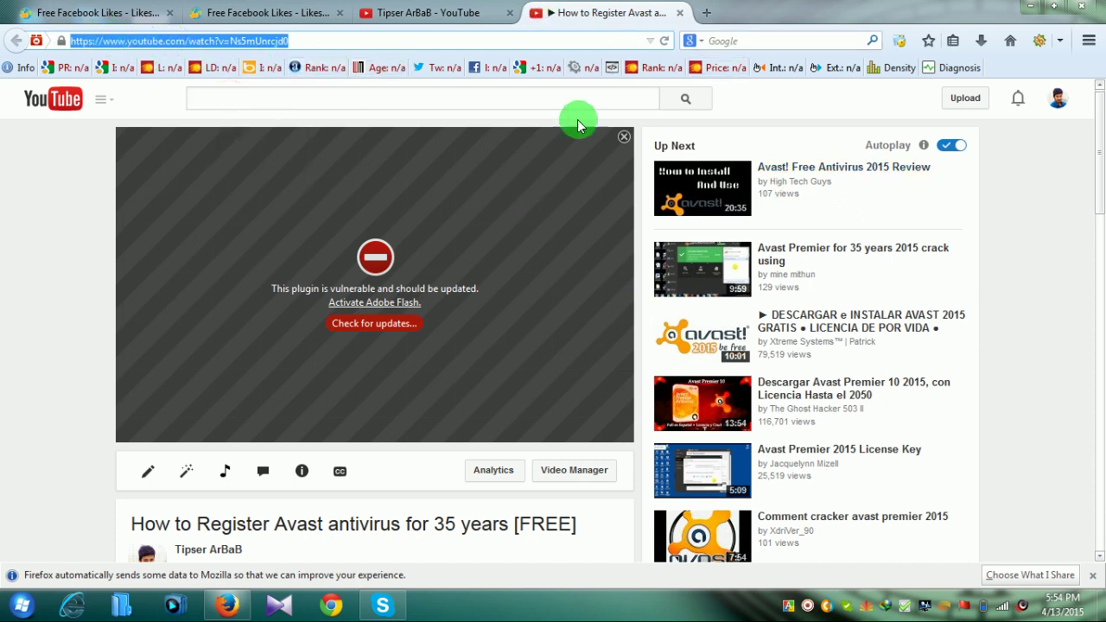
pyautogui.click(684, 13)
pyautogui.scroll(3, 780, 467)
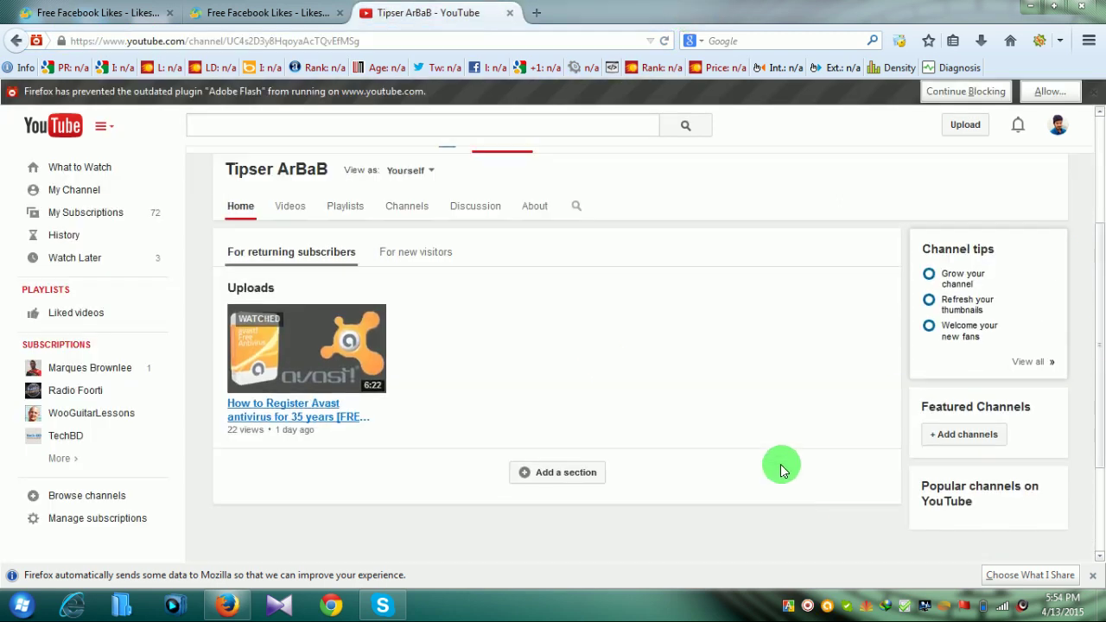
pyautogui.click(264, 9)
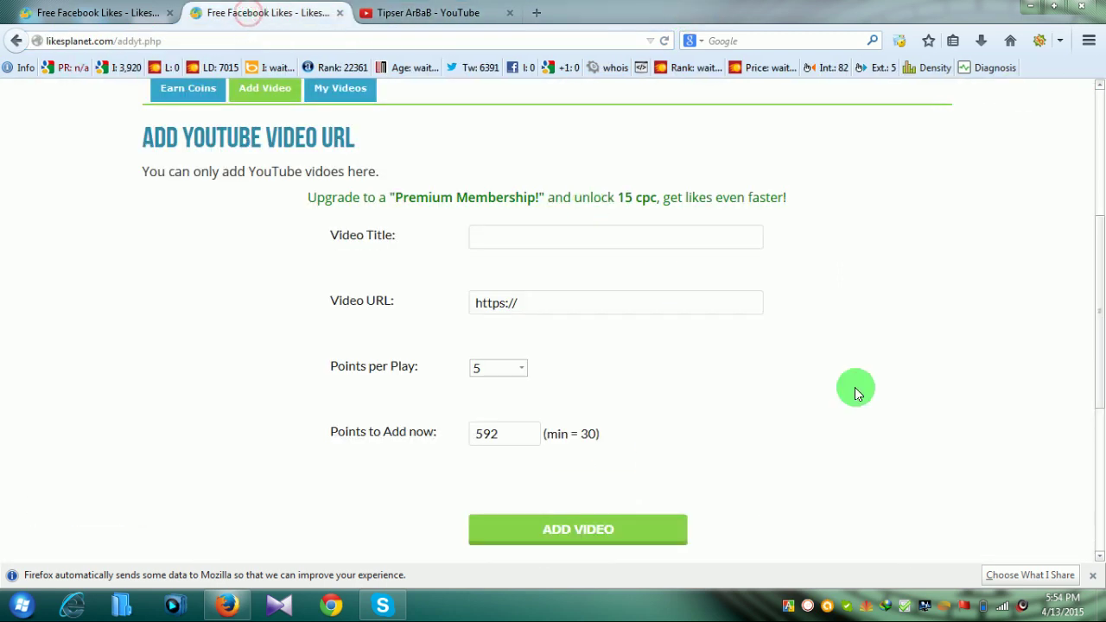
pyautogui.scroll(-2, 854, 390)
pyautogui.click(550, 210)
pyautogui.press('BackSpace')
pyautogui.press('BackSpace')
pyautogui.press('BackSpace')
pyautogui.press('BackSpace')
pyautogui.press('BackSpace')
pyautogui.press('BackSpace')
pyautogui.press('BackSpace')
pyautogui.press('BackSpace')
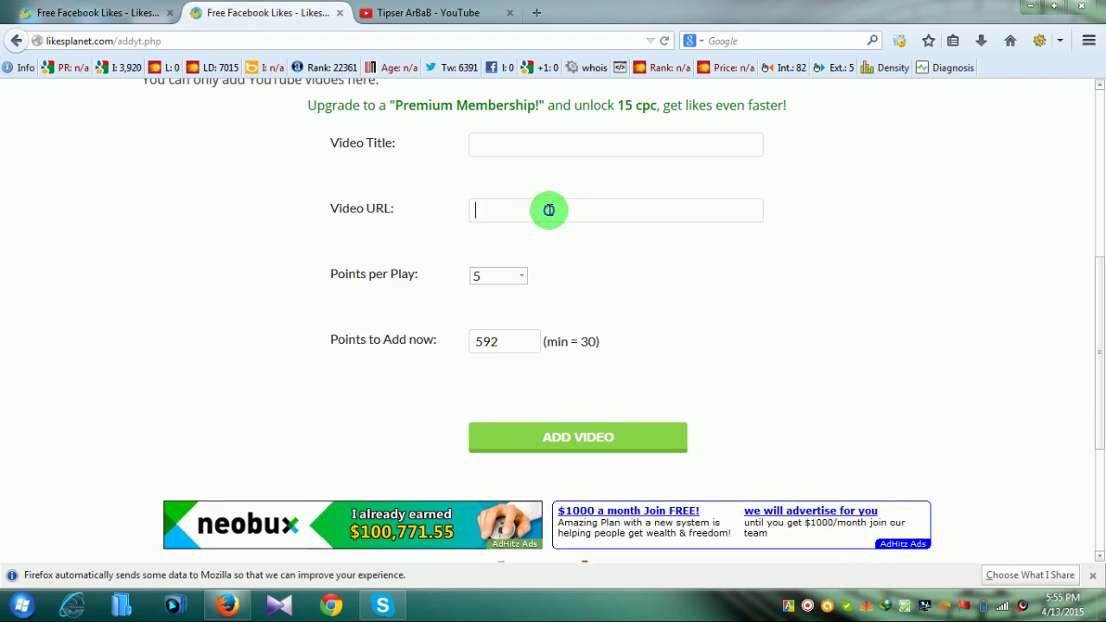
pyautogui.rightClick(549, 210)
pyautogui.click(598, 288)
pyautogui.scroll(2, 746, 293)
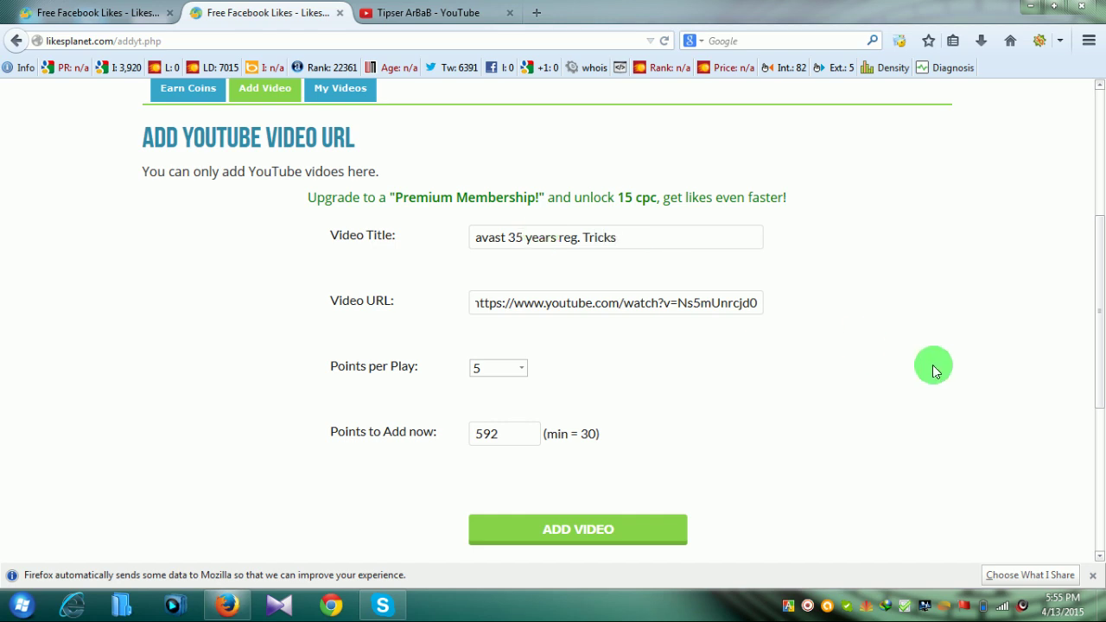
# Set Points per Play to 10 and Points to Add now to 100, and submit the video.
pyautogui.scroll(-4, 930, 367)
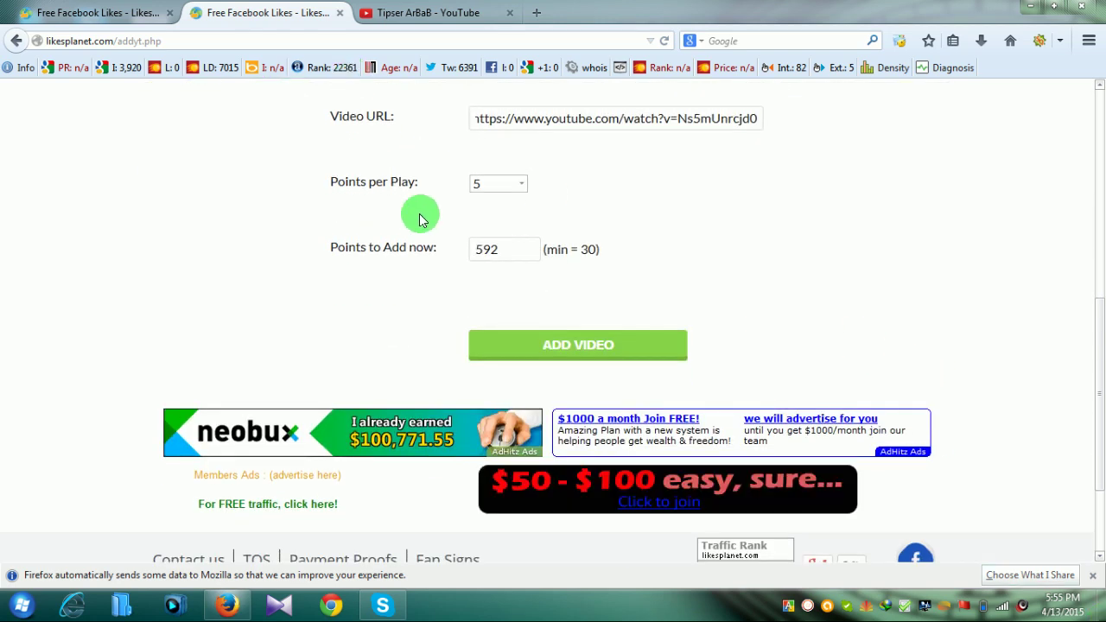
pyautogui.click(521, 184)
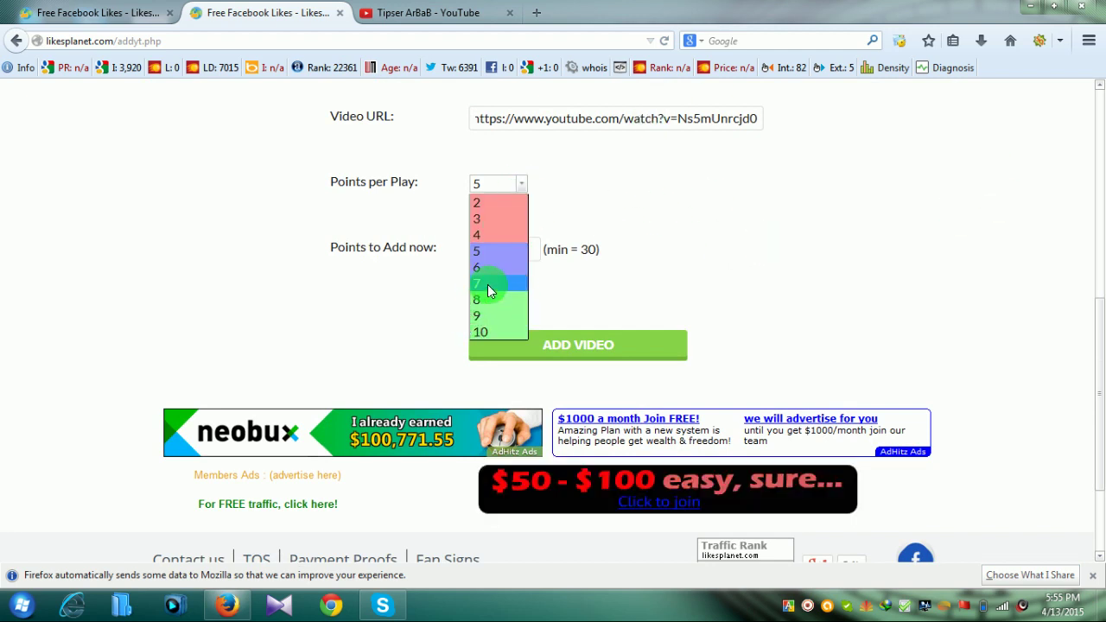
pyautogui.click(482, 333)
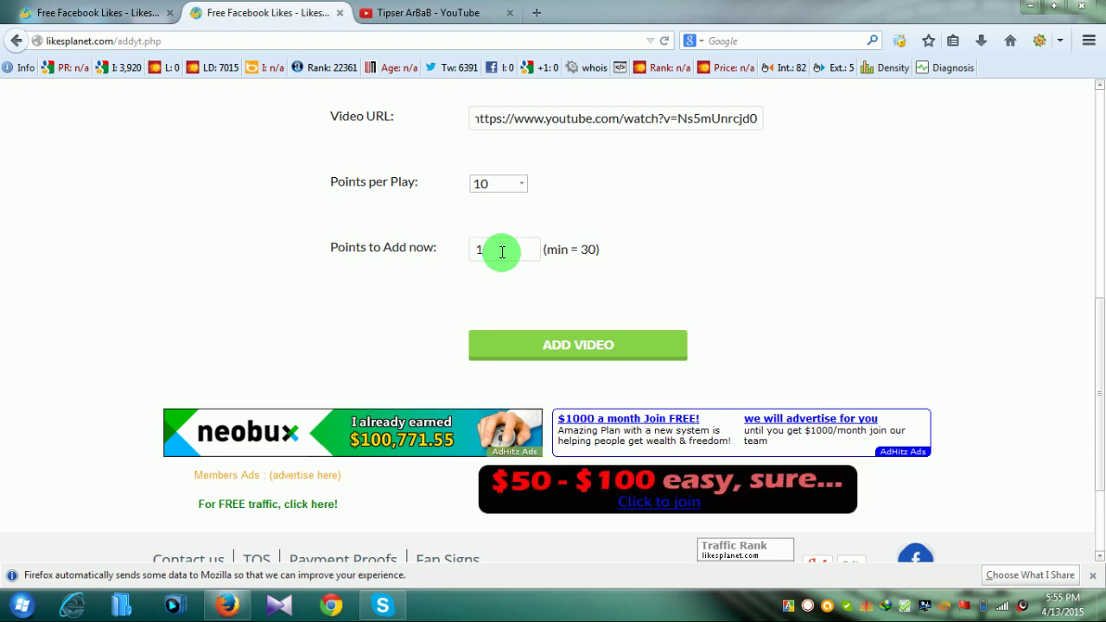
pyautogui.write('00')
pyautogui.click(575, 342)
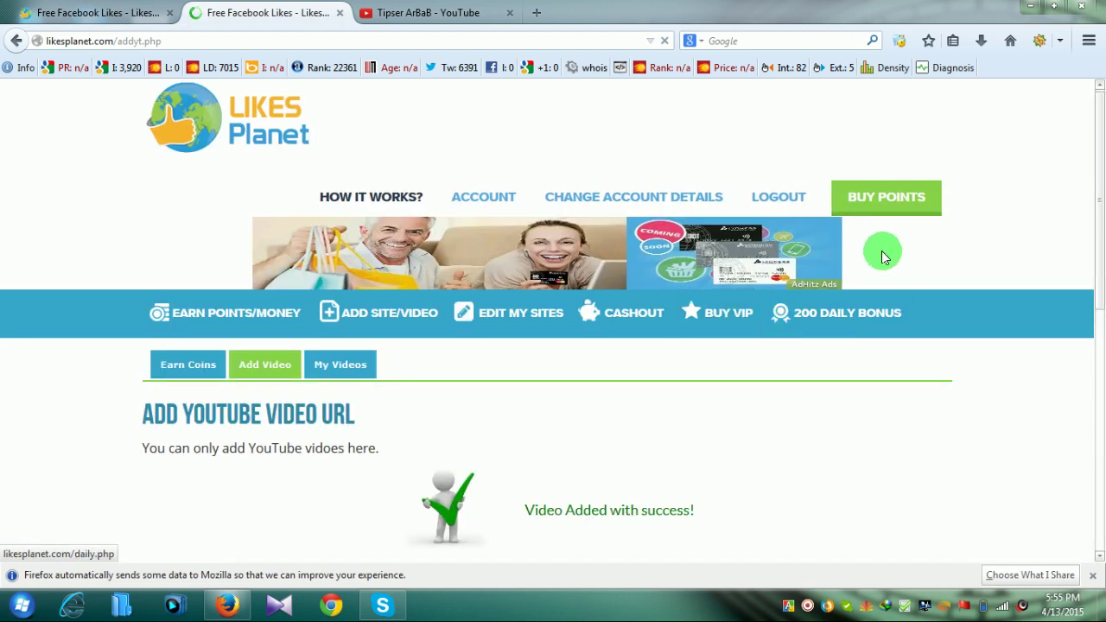
# Go to the list of own videos and open the "avast 35 years reg. Tricks" entry for editing.
pyautogui.scroll(-3, 835, 420)
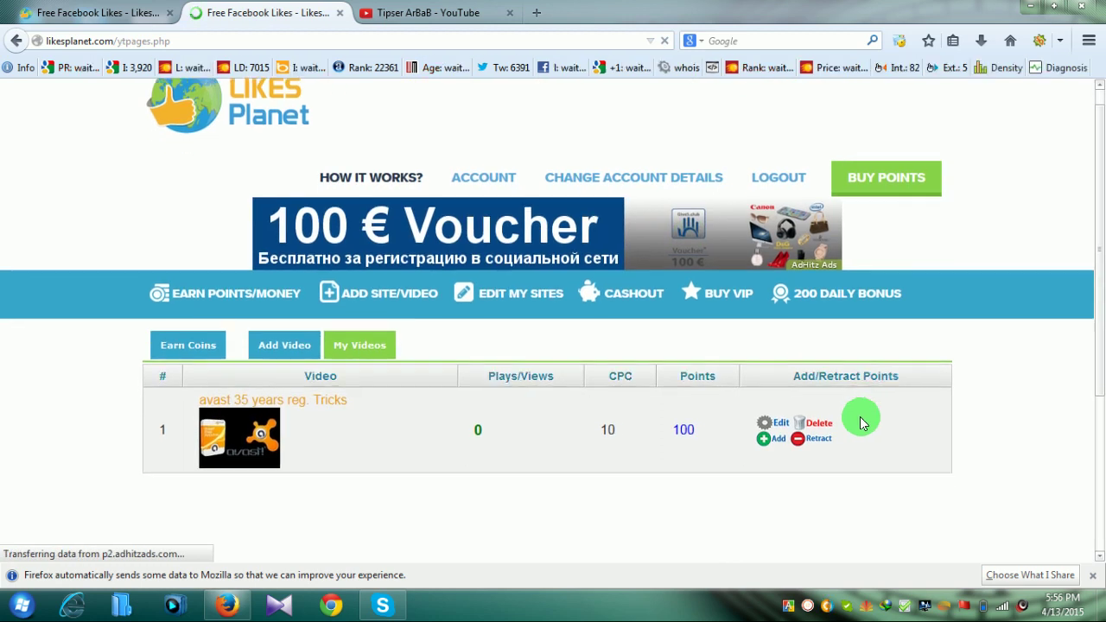
pyautogui.scroll(-4, 916, 413)
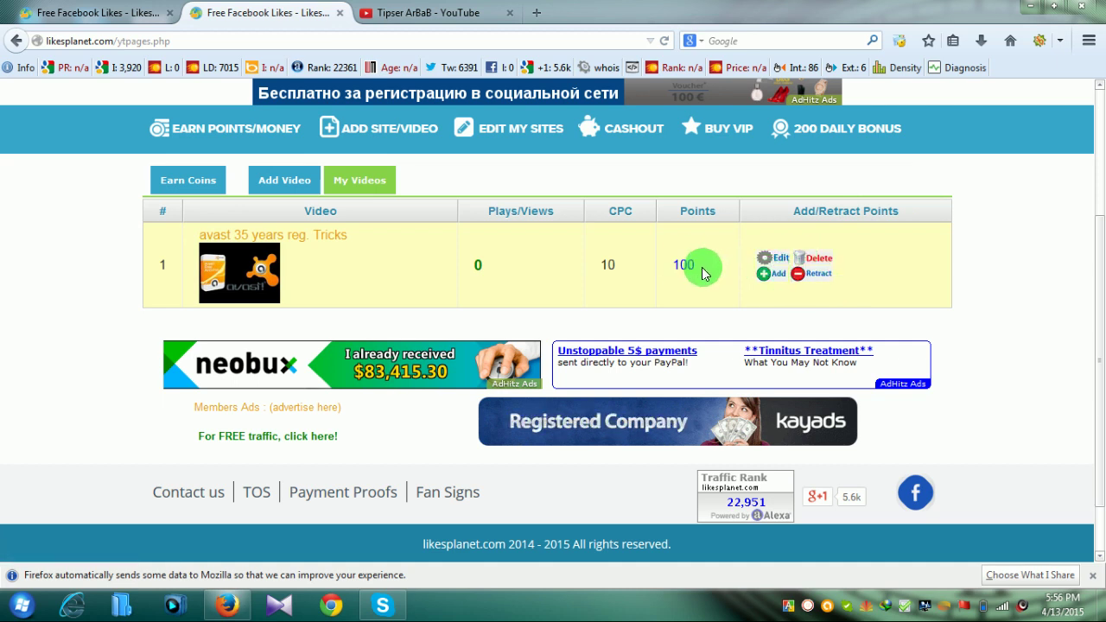
pyautogui.click(773, 259)
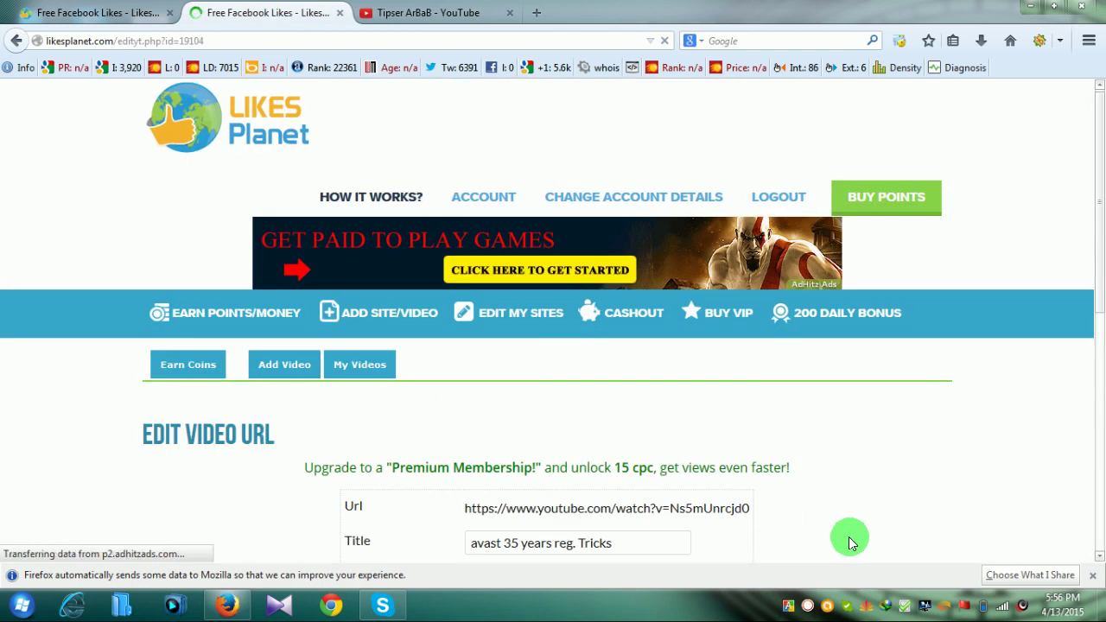
# View the Status options in the video's edit form and return to the list of own videos without saving.
pyautogui.scroll(-3, 848, 536)
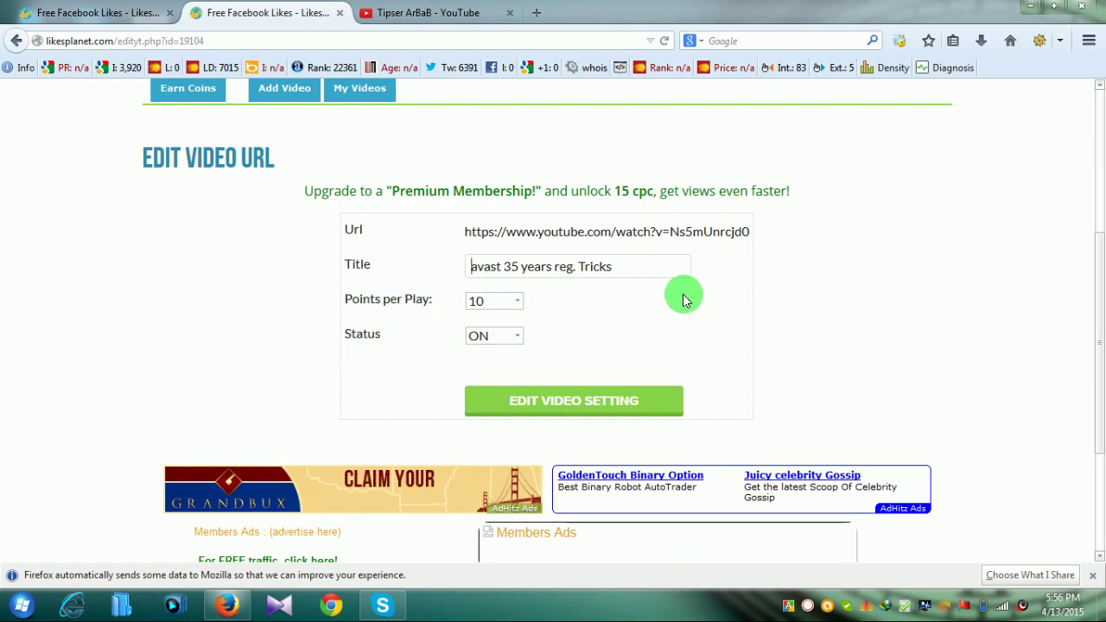
pyautogui.click(513, 337)
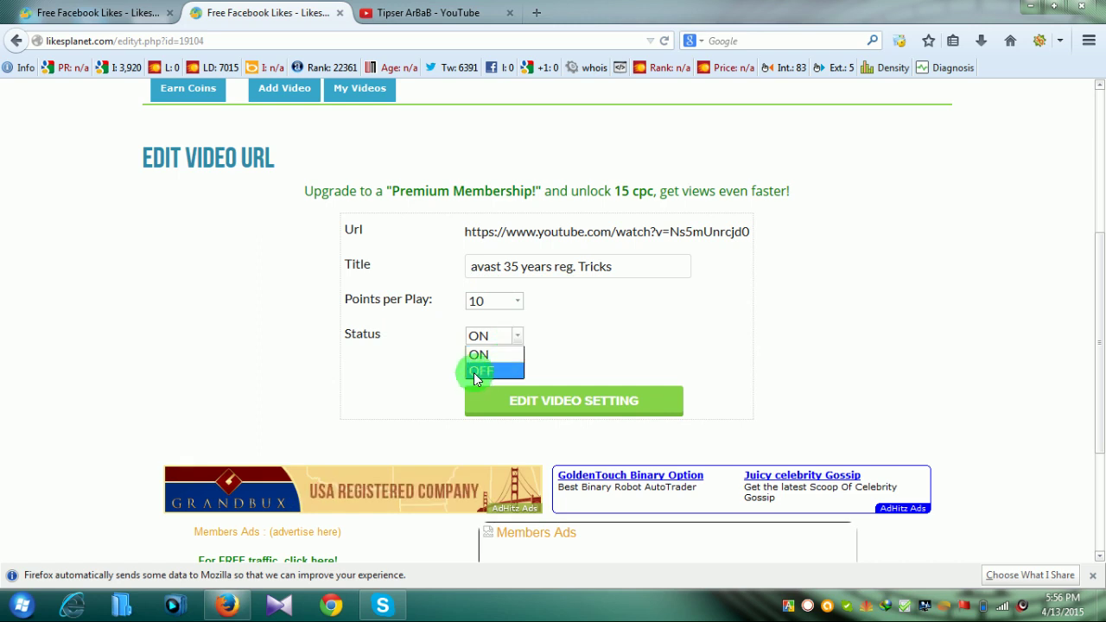
pyautogui.click(15, 43)
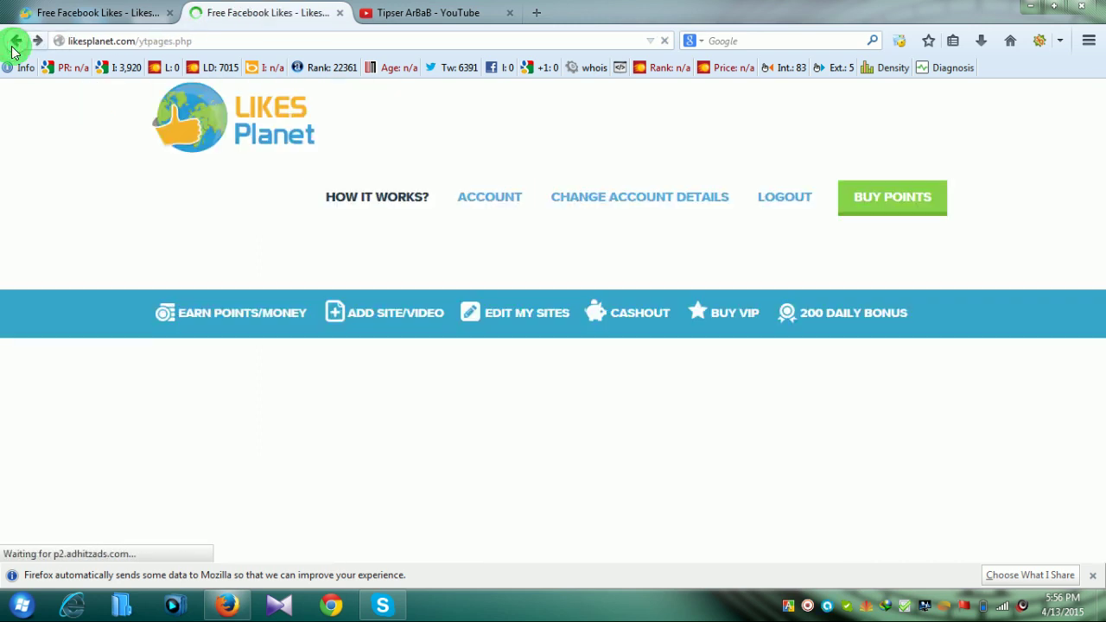
# Examine the added video's plays, CPC, points and management options in the list of own videos.
pyautogui.scroll(-3, 982, 239)
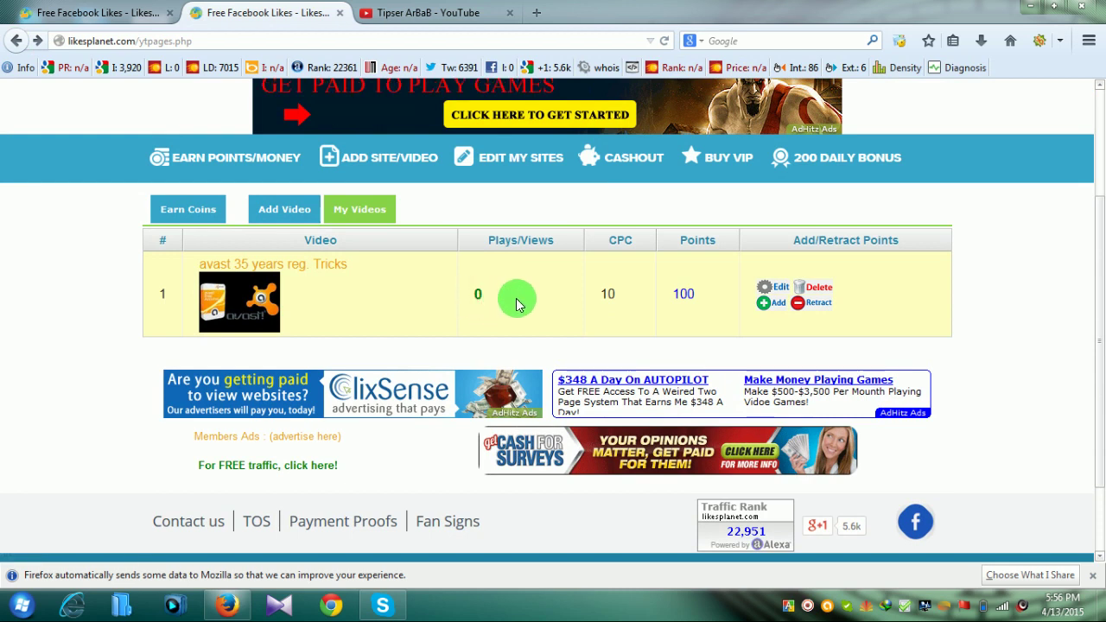
pyautogui.scroll(2, 437, 302)
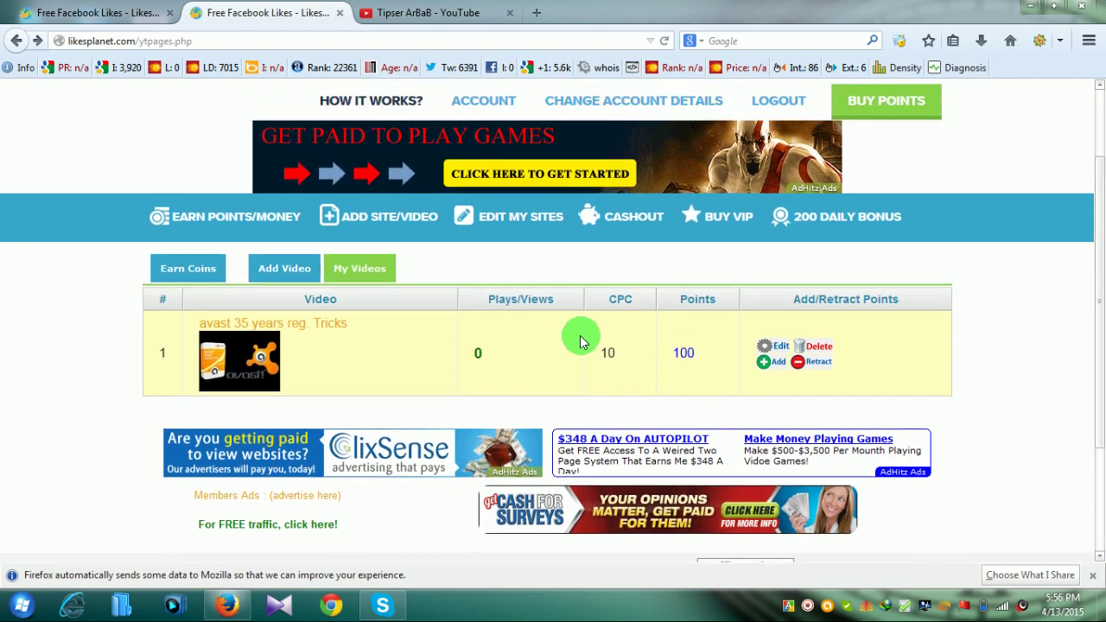
pyautogui.scroll(-2, 497, 400)
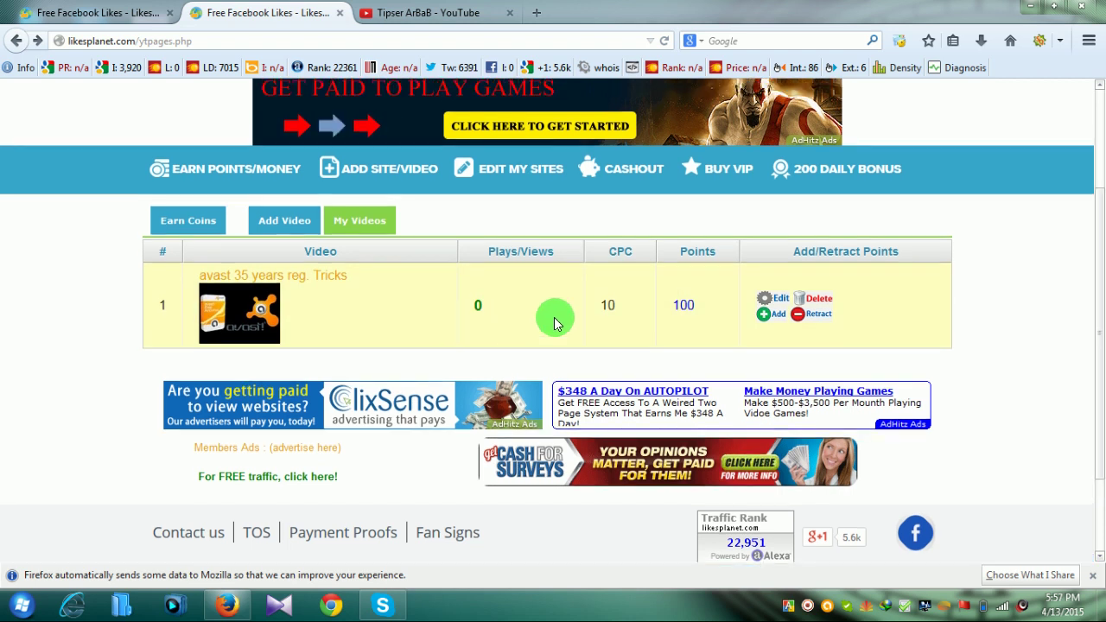
pyautogui.scroll(3, 556, 314)
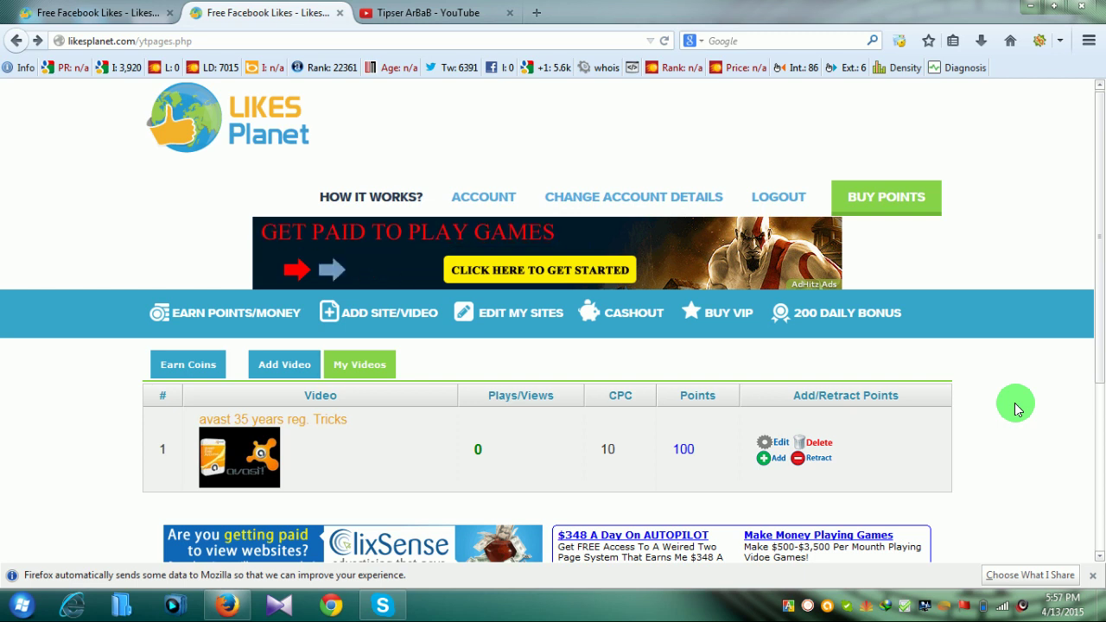
pyautogui.scroll(-4, 1015, 403)
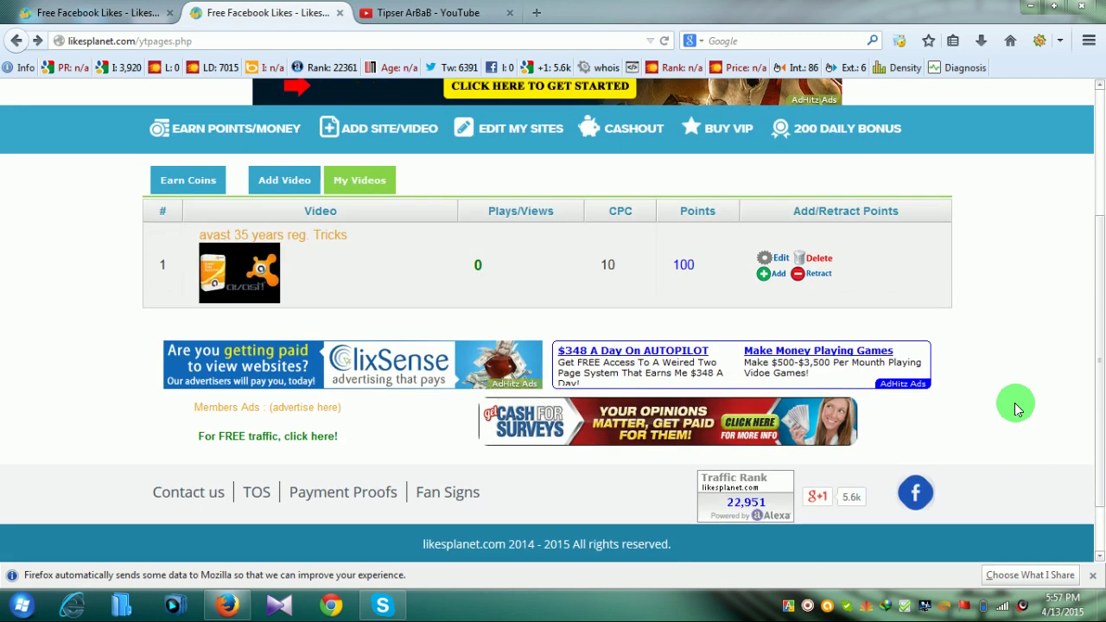
pyautogui.scroll(2, 1014, 403)
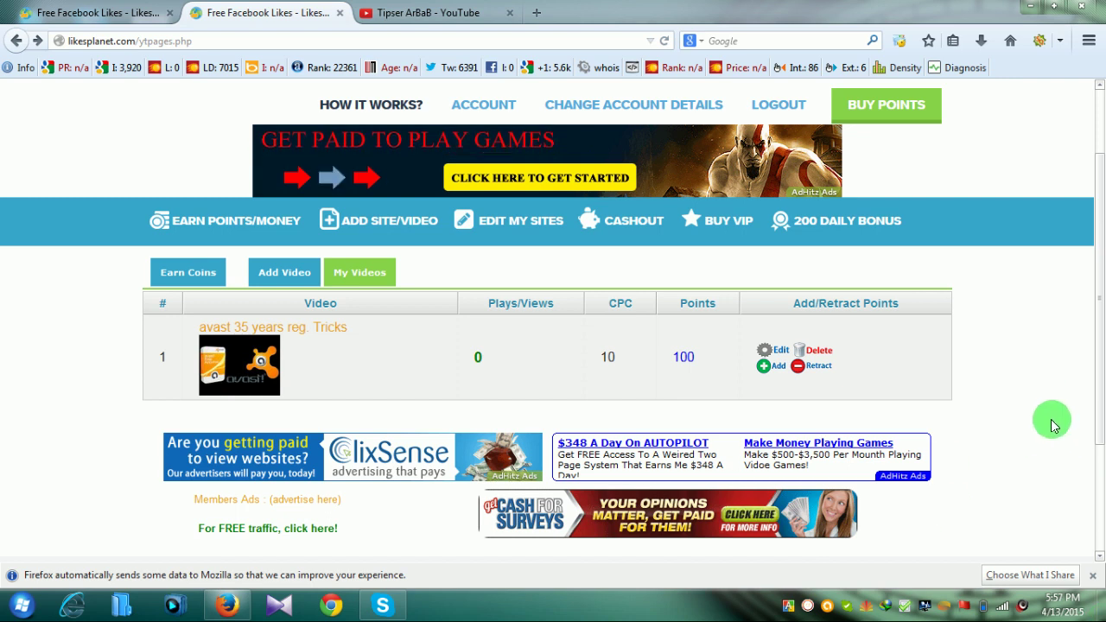
pyautogui.scroll(2, 1053, 423)
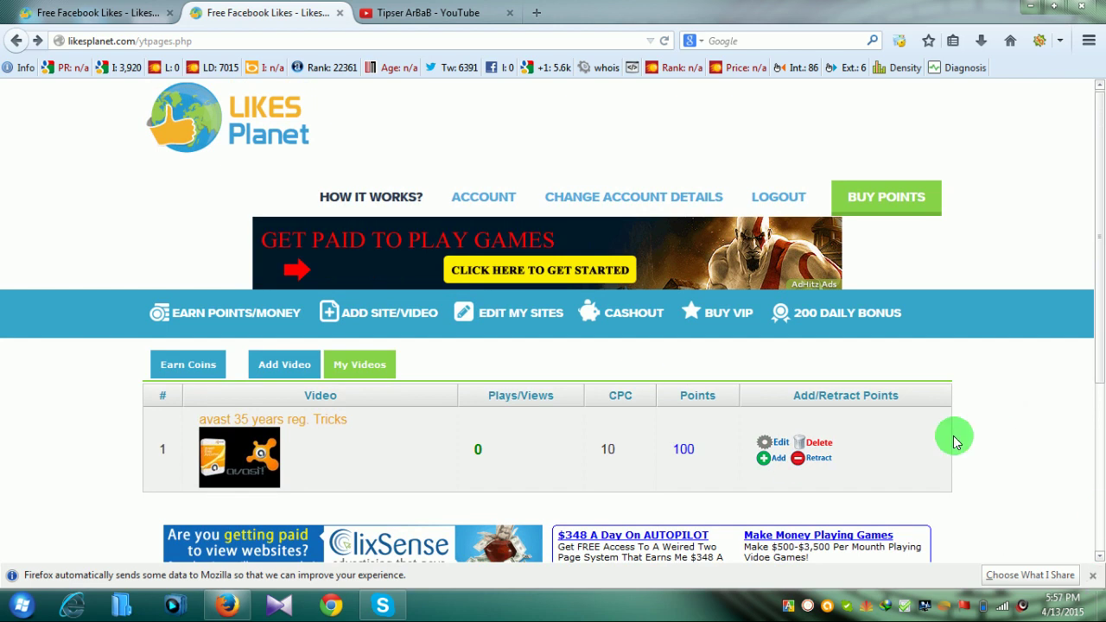
pyautogui.scroll(-5, 984, 432)
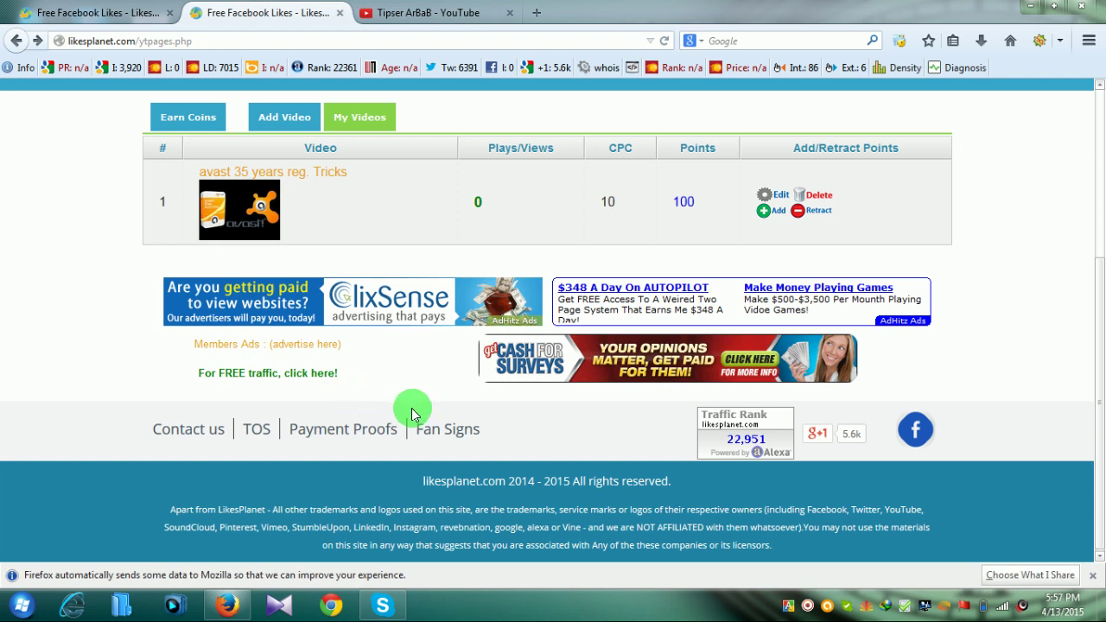
pyautogui.scroll(5, 409, 409)
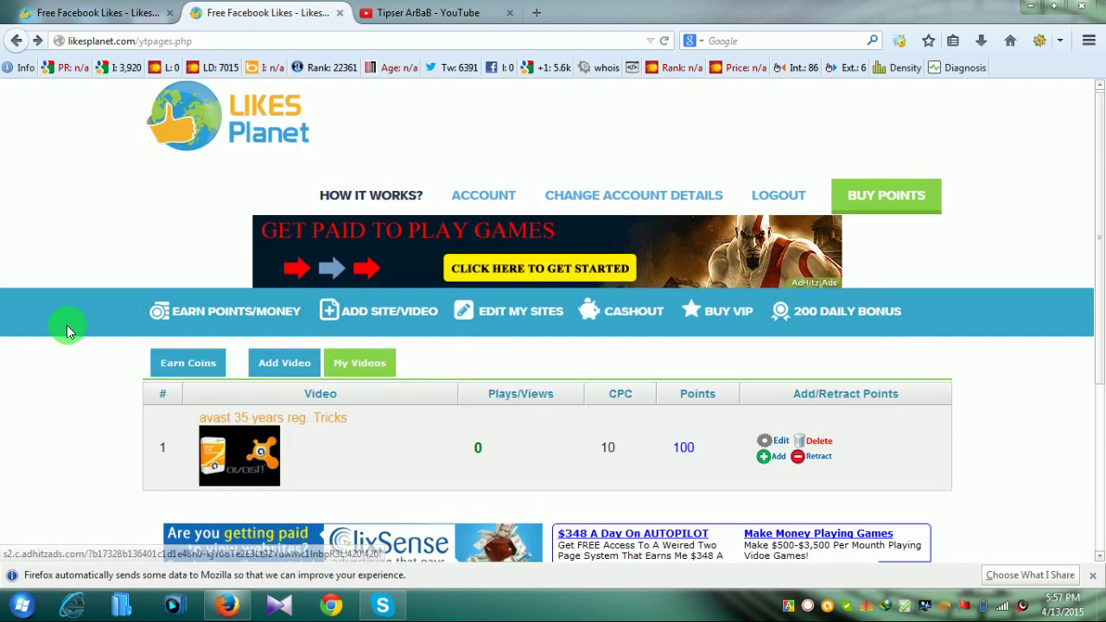
pyautogui.scroll(-5, 67, 325)
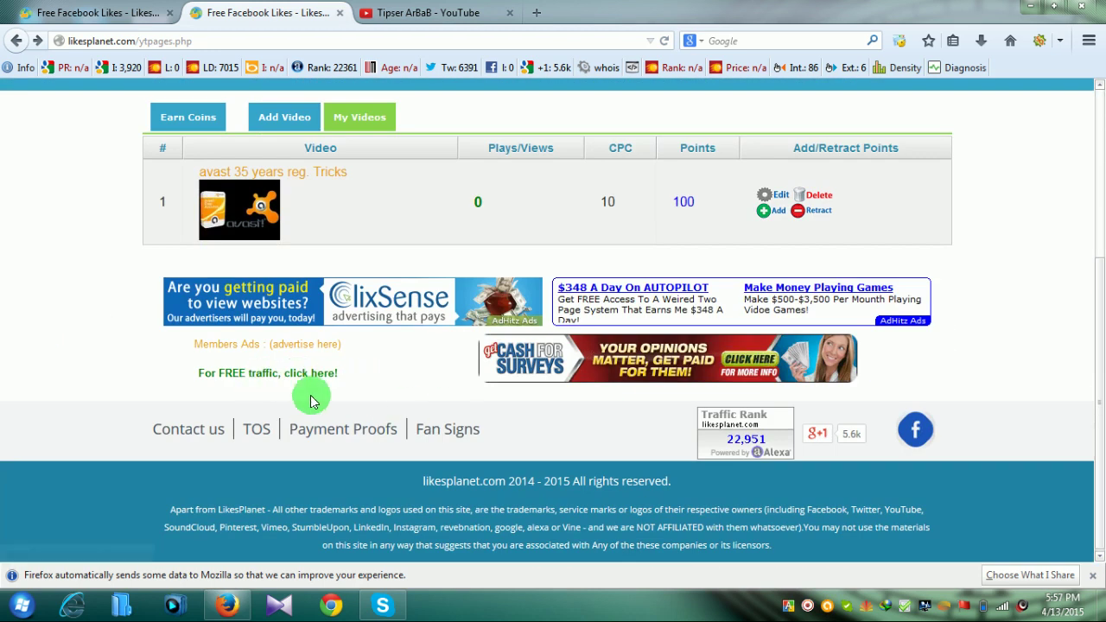
pyautogui.scroll(5, 377, 405)
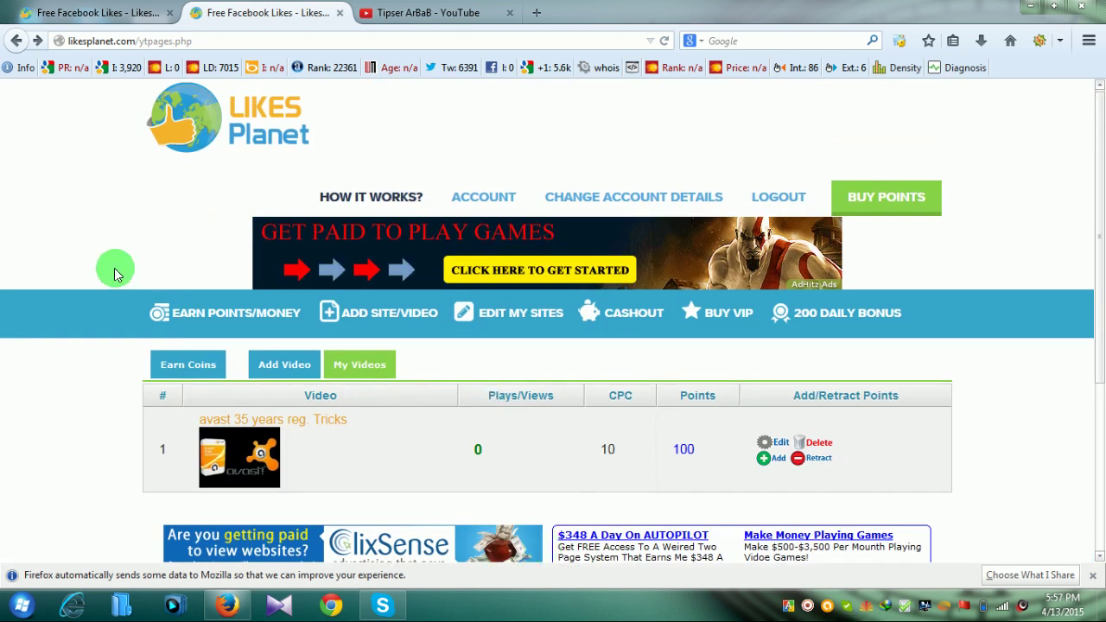
# Switch to the YouTube channel tab and close it.
pyautogui.click(431, 13)
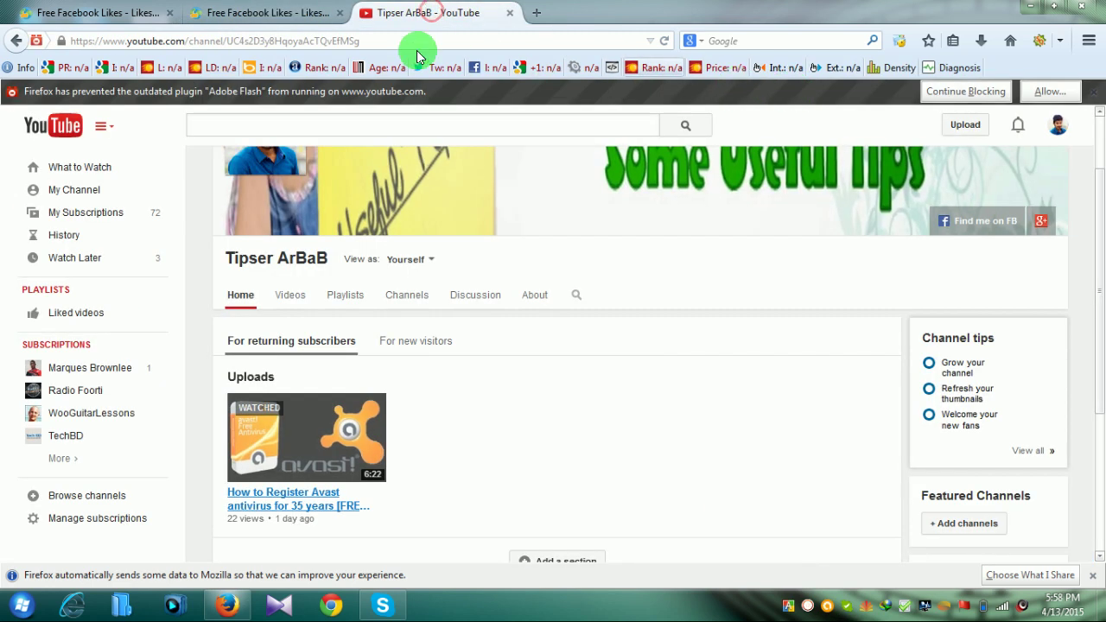
pyautogui.click(509, 13)
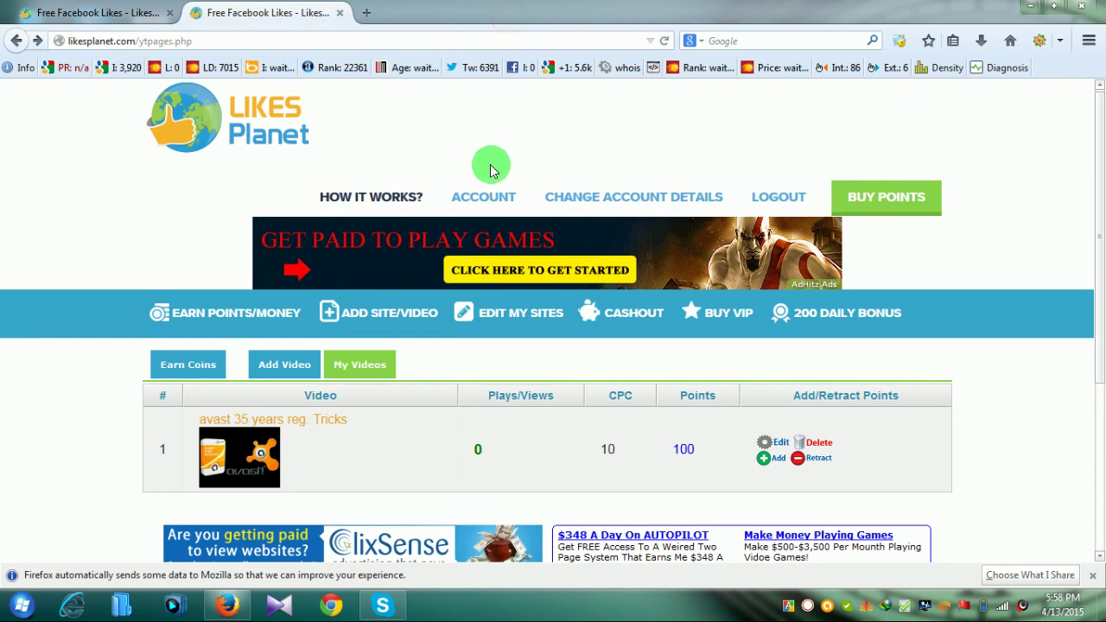
pyautogui.scroll(-2, 21, 349)
pyautogui.scroll(-4, 21, 345)
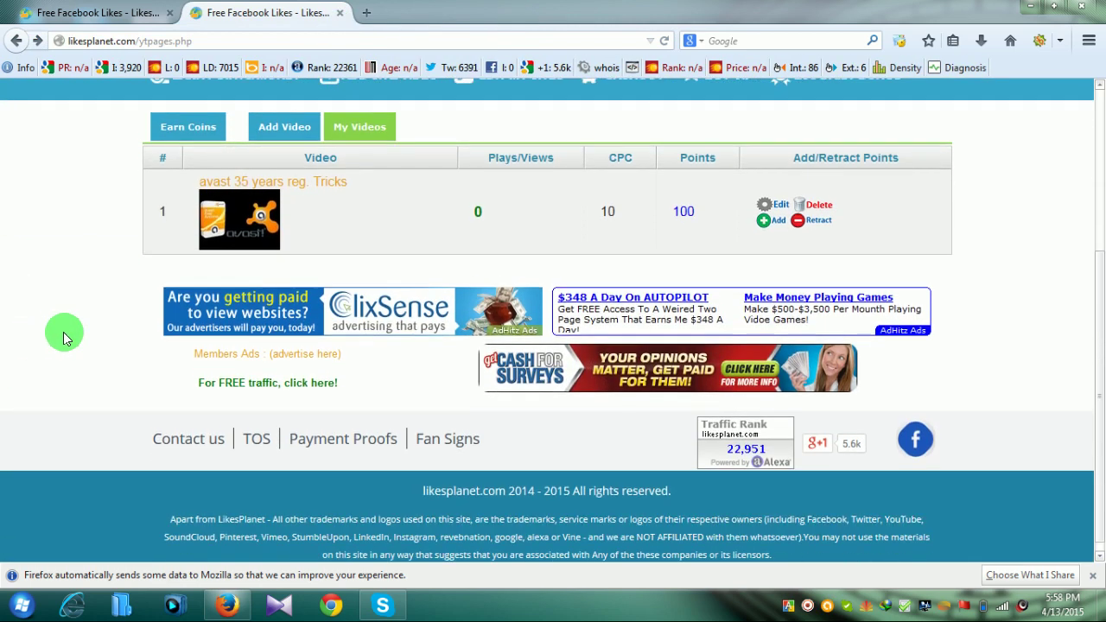
pyautogui.scroll(5, 63, 332)
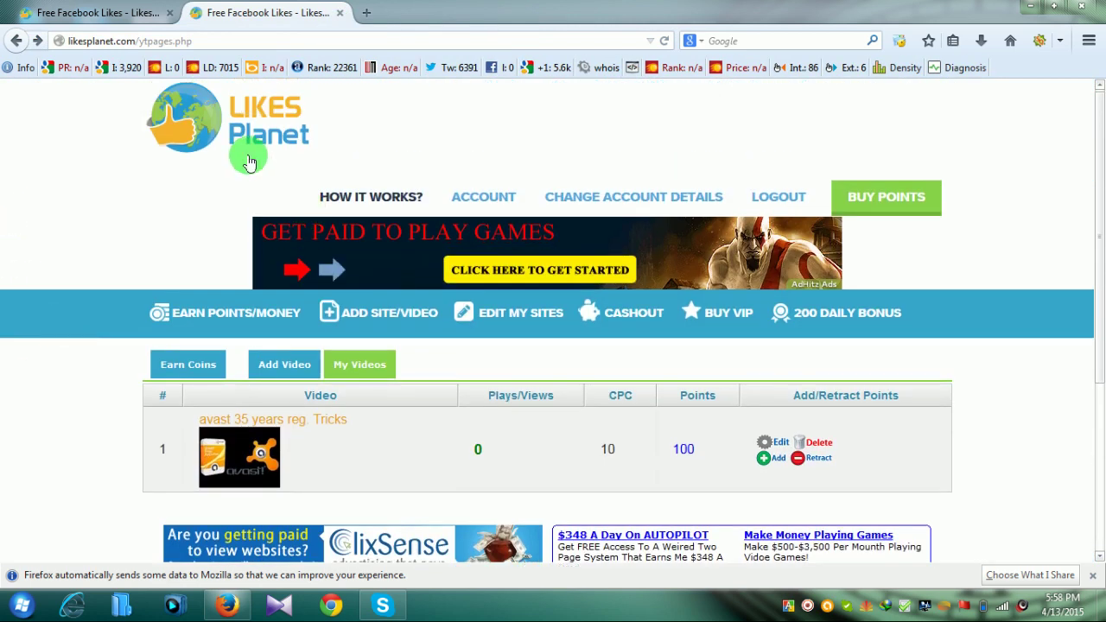
pyautogui.scroll(-1, 99, 406)
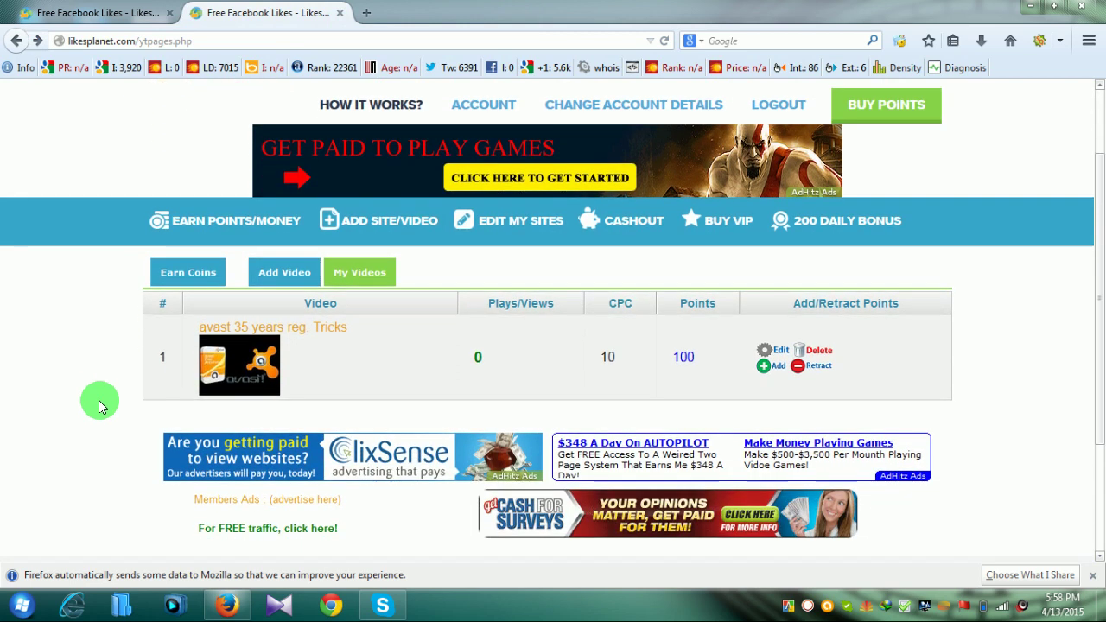
pyautogui.scroll(-2, 102, 402)
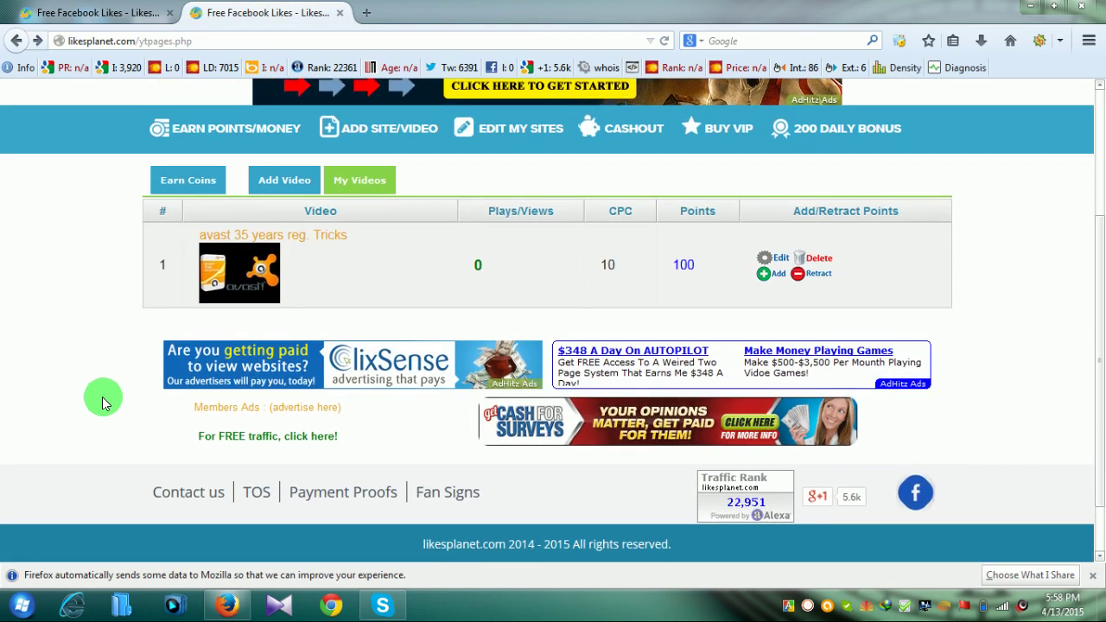
pyautogui.scroll(3, 102, 396)
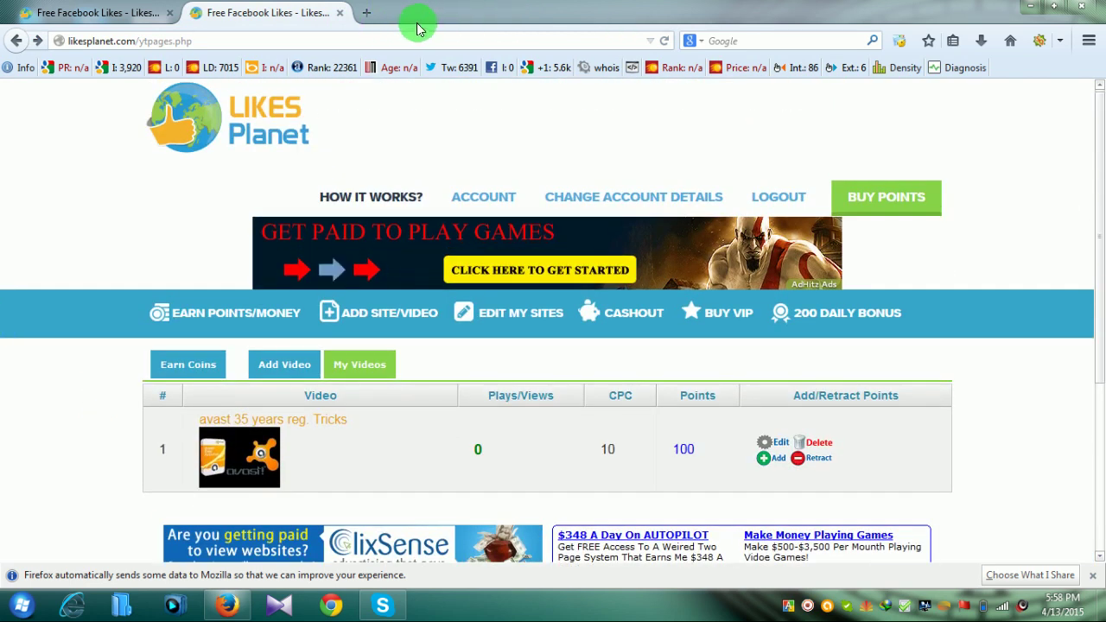
# Open alexa.com in a new tab and copy the likesplanet.com domain from the LikesPlanet page's address.
pyautogui.click(366, 12)
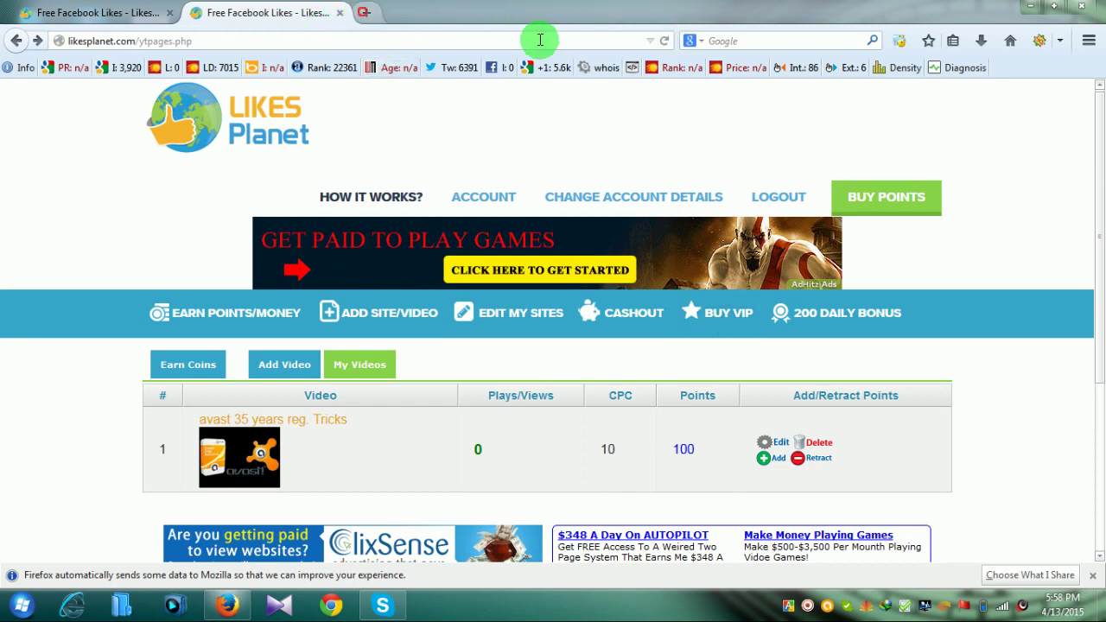
pyautogui.write('alexa.com')
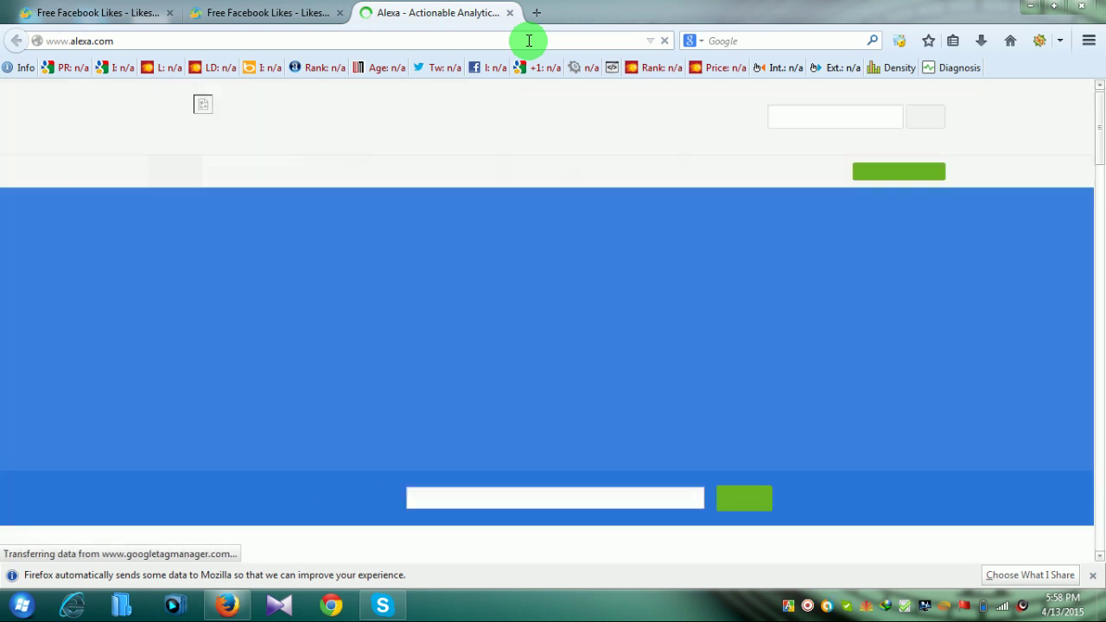
pyautogui.click(310, 12)
pyautogui.moveTo(70, 39); pyautogui.dragTo(101, 41)
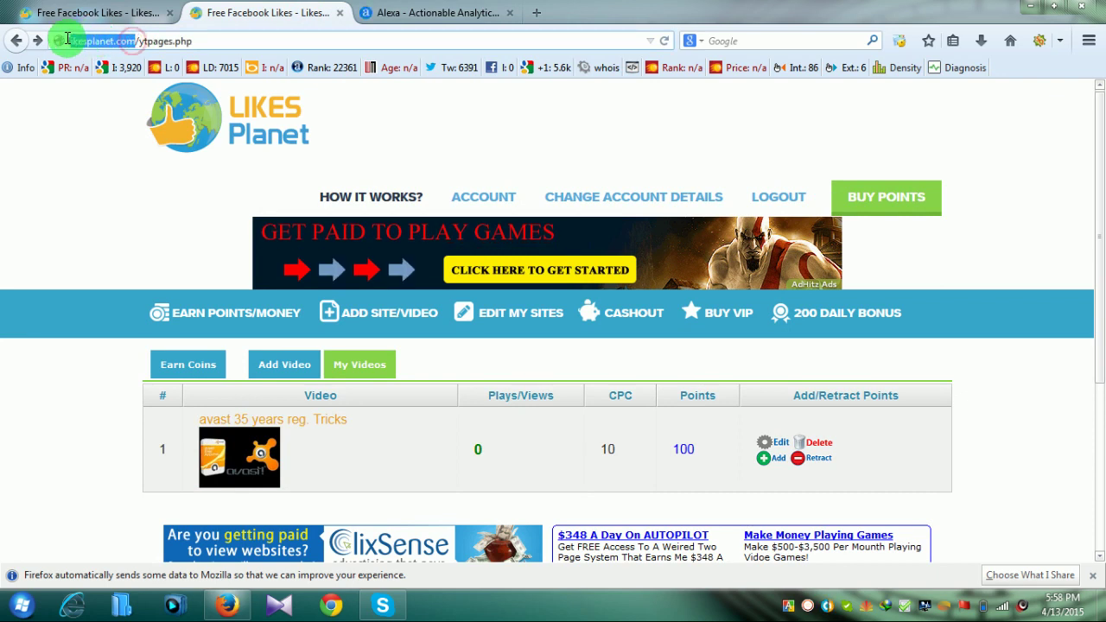
pyautogui.rightClick(116, 40)
pyautogui.click(153, 93)
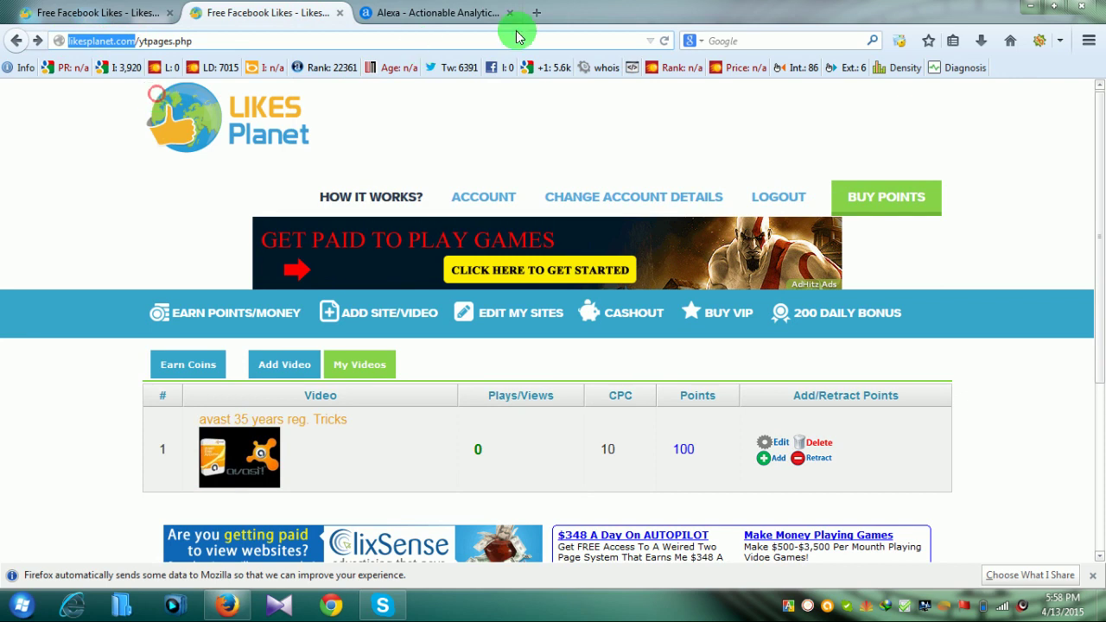
# Look up the copied likesplanet.com address in Alexa's site search.
pyautogui.click(437, 12)
pyautogui.rightClick(815, 154)
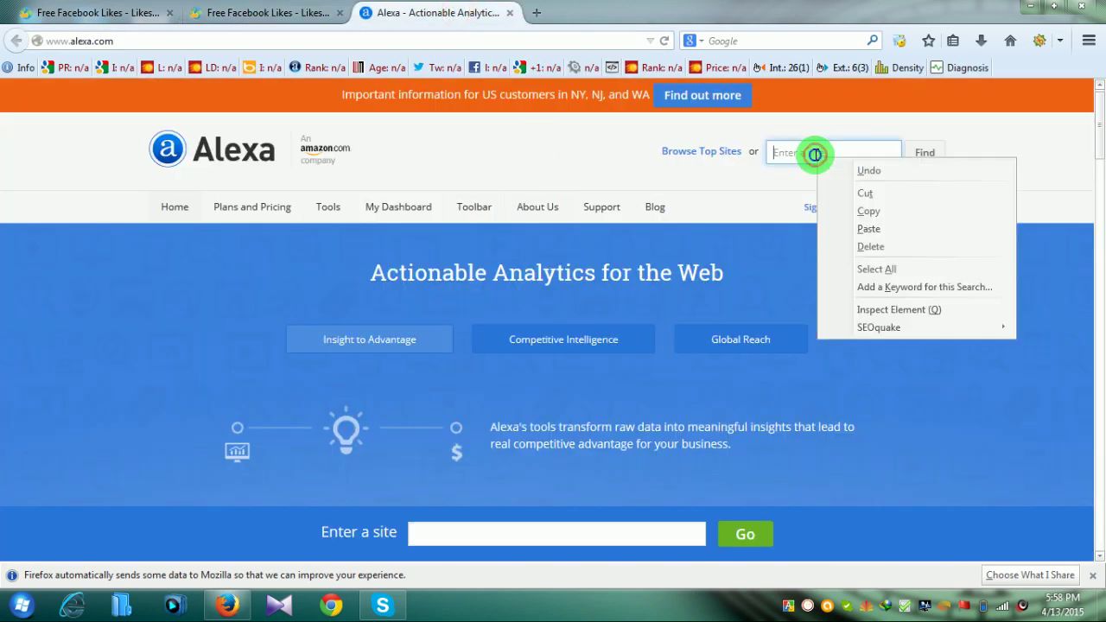
pyautogui.click(860, 228)
pyautogui.click(926, 152)
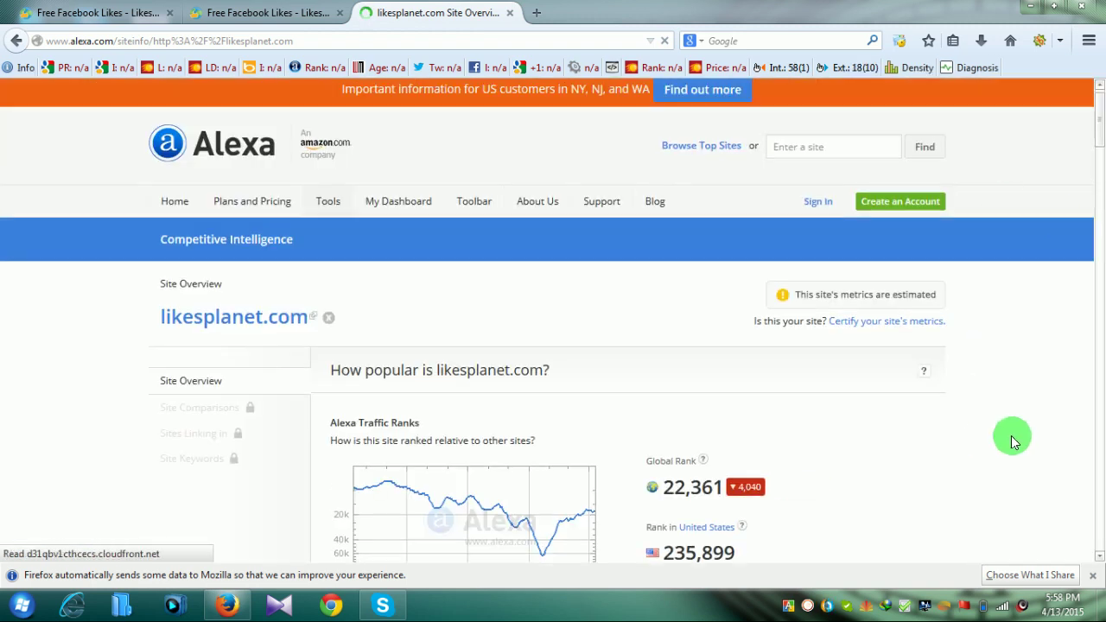
# Review likesplanet.com's traffic ranks, audience geography, visitor engagement and traffic sources on Alexa, and close the Alexa tab.
pyautogui.scroll(-5, 1012, 439)
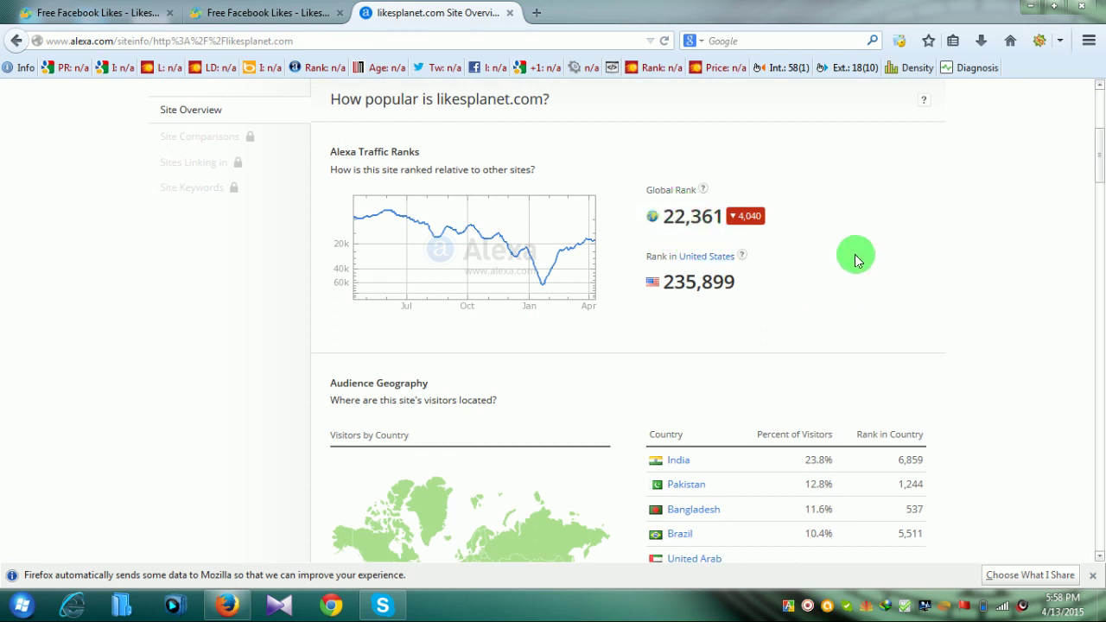
pyautogui.scroll(-3, 860, 260)
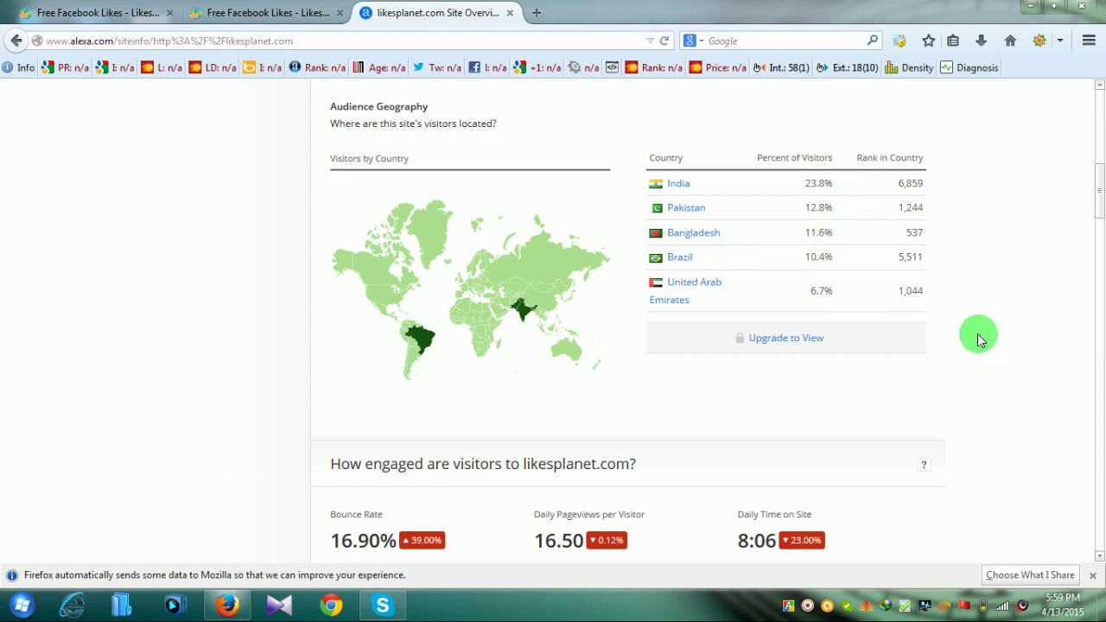
pyautogui.scroll(-4, 979, 337)
pyautogui.scroll(-1, 979, 337)
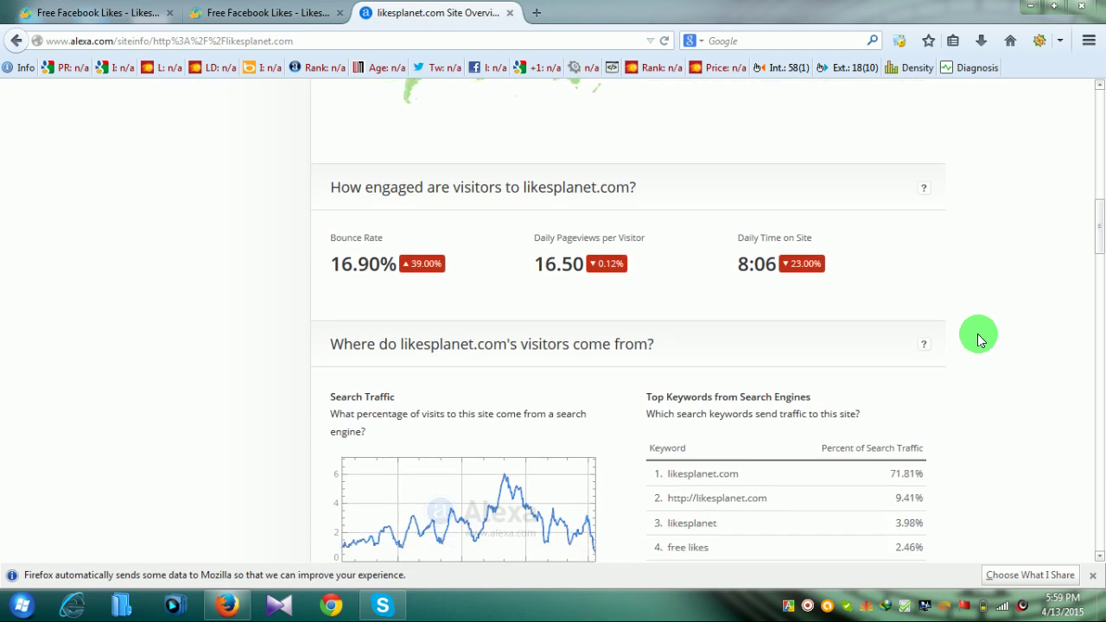
pyautogui.scroll(-7, 979, 340)
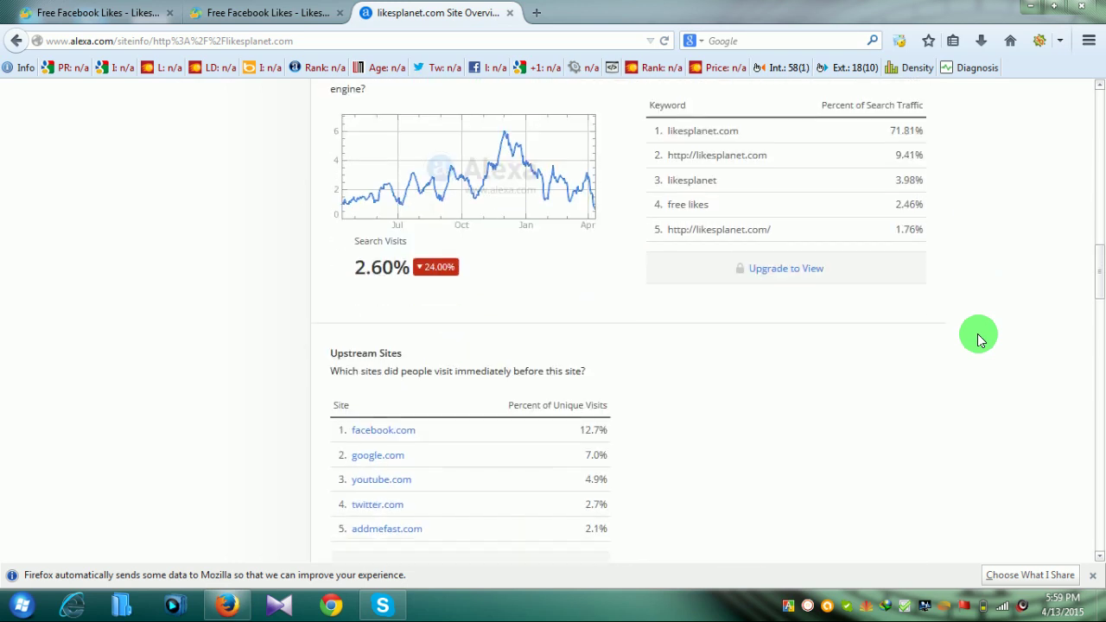
pyautogui.scroll(5, 979, 340)
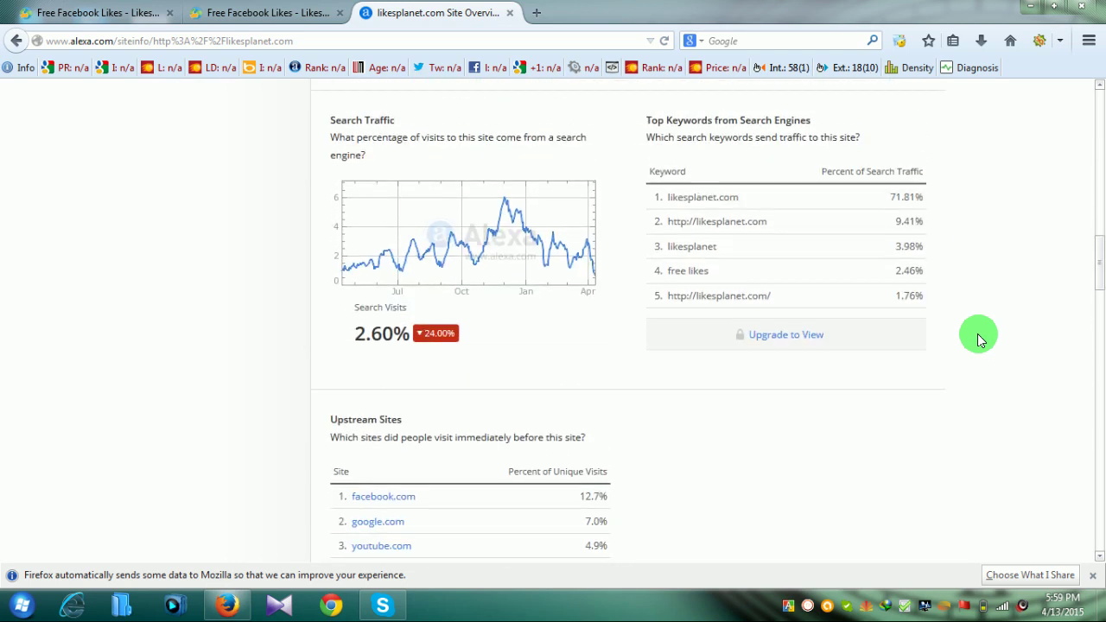
pyautogui.scroll(18, 979, 339)
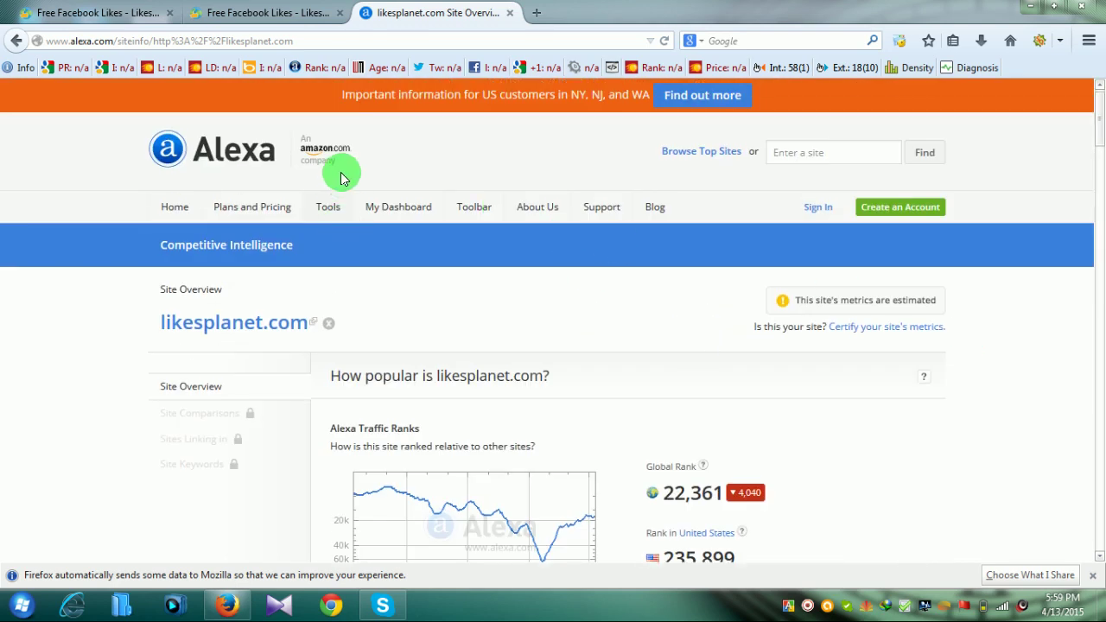
pyautogui.click(509, 13)
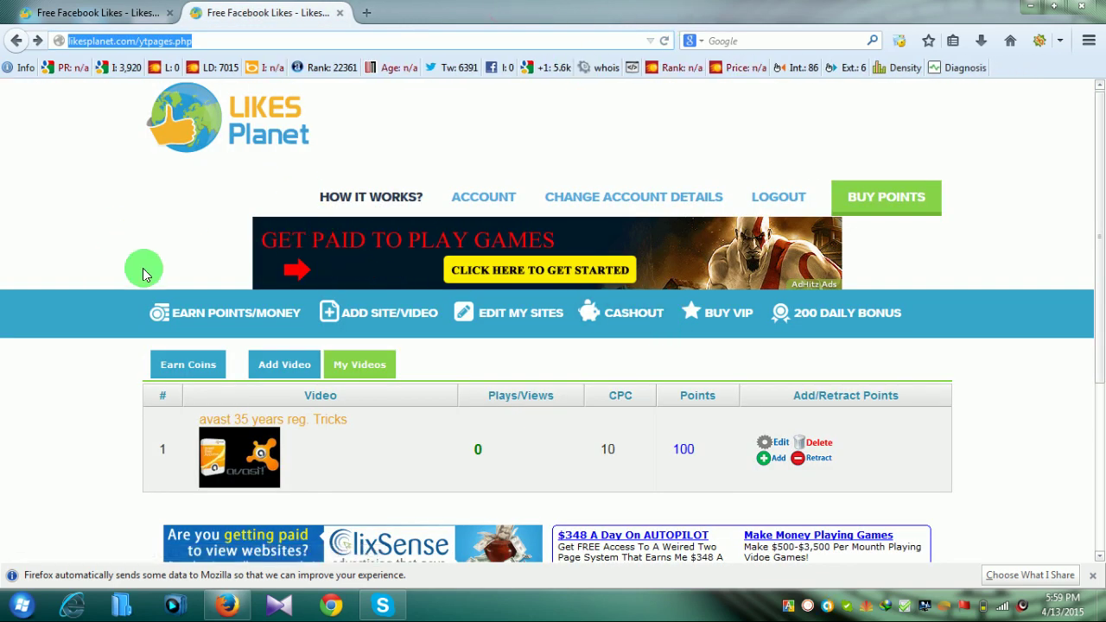
pyautogui.scroll(-3, 20, 377)
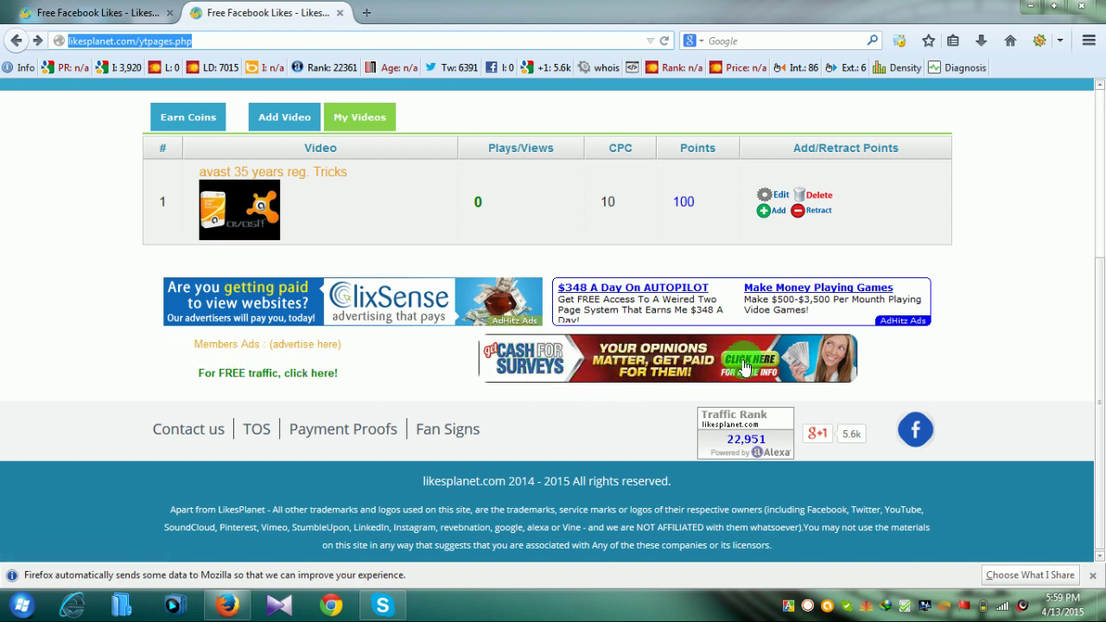
# Go to the account's main page and open the text and banner ad placement page.
pyautogui.scroll(4, 946, 363)
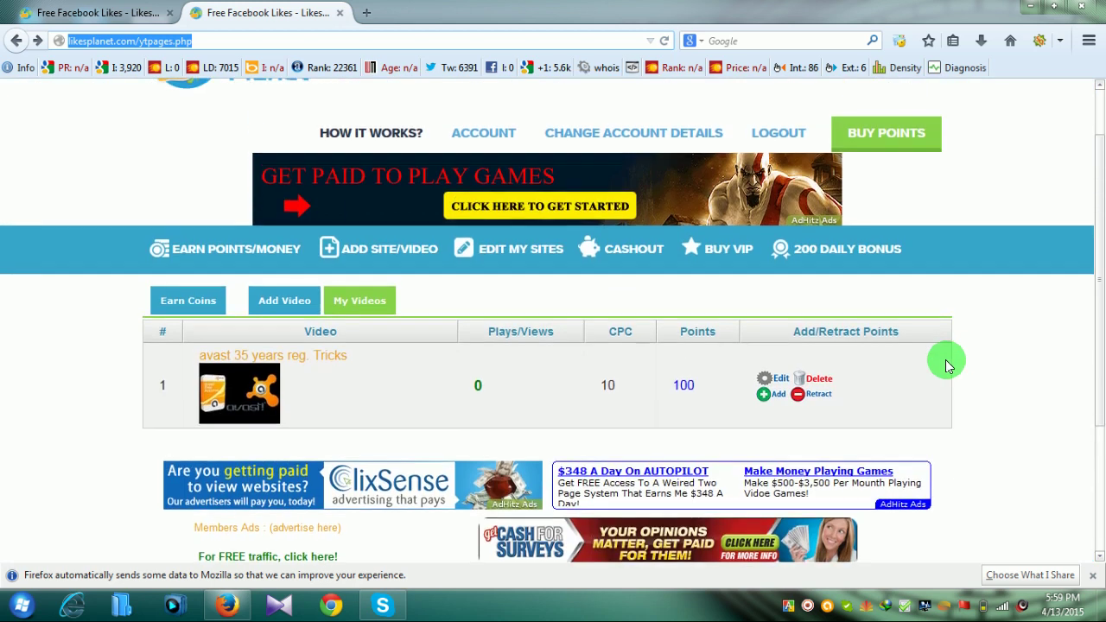
pyautogui.scroll(1, 619, 332)
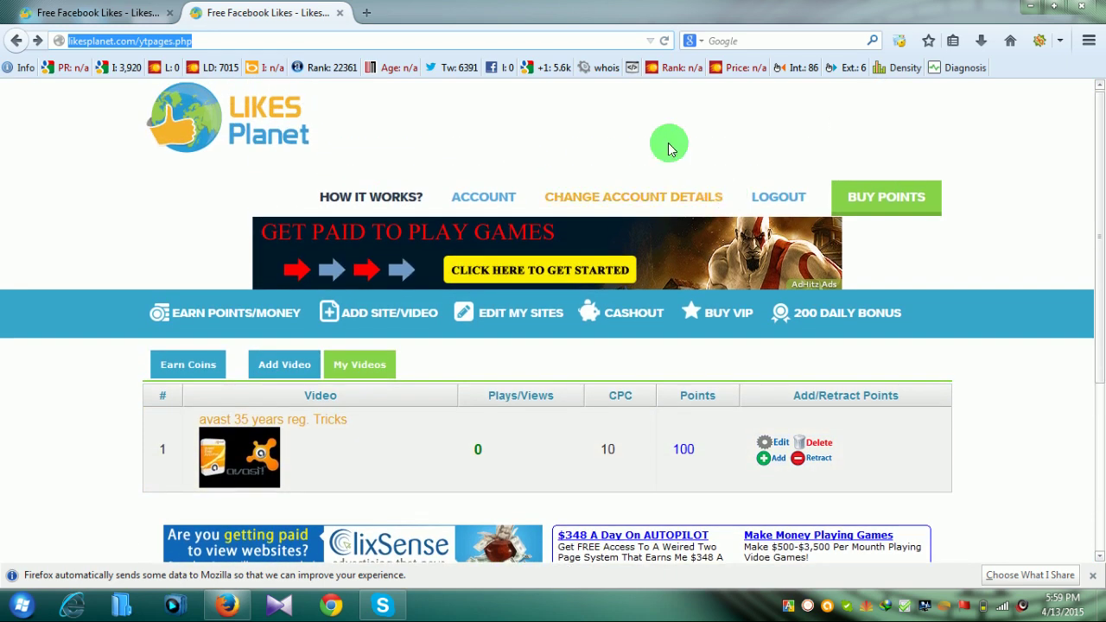
pyautogui.click(483, 193)
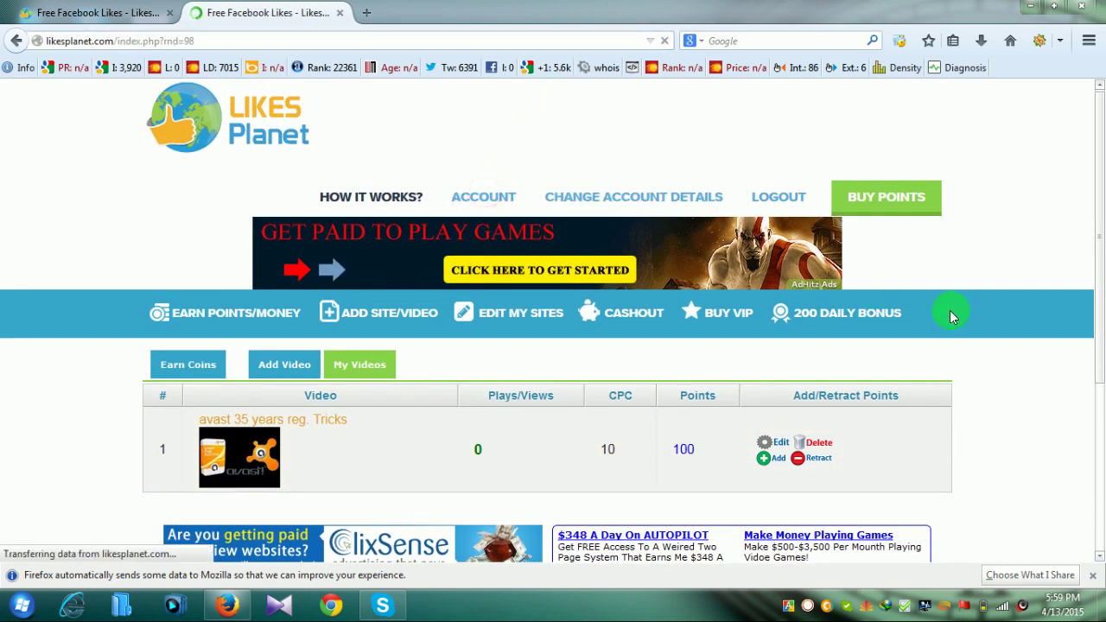
pyautogui.scroll(-12, 778, 276)
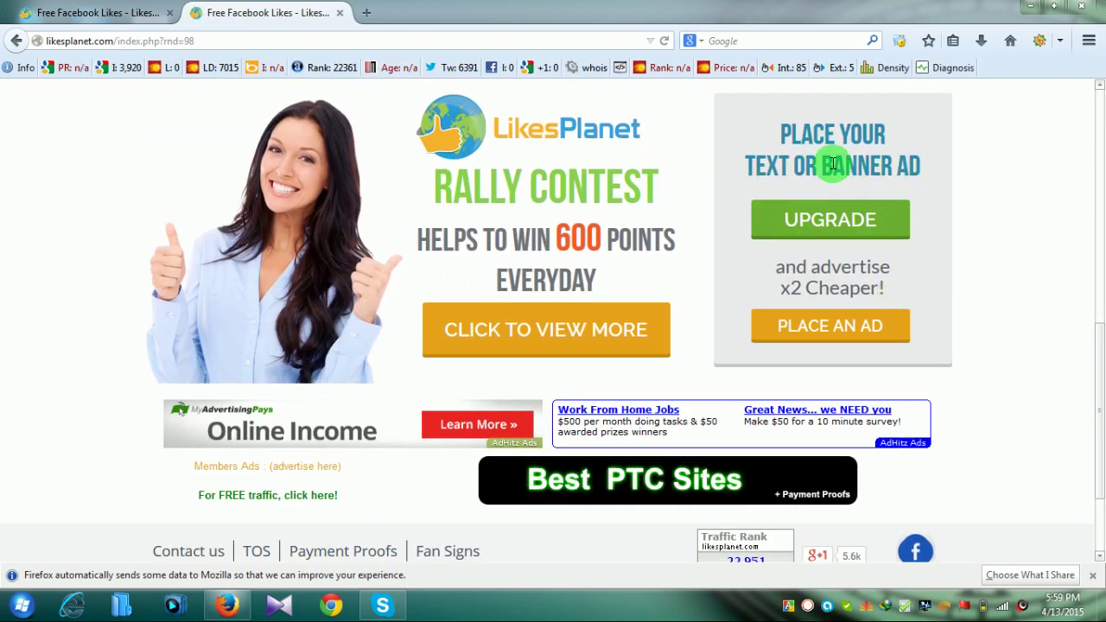
pyautogui.scroll(-3, 1028, 256)
pyautogui.scroll(2, 1028, 263)
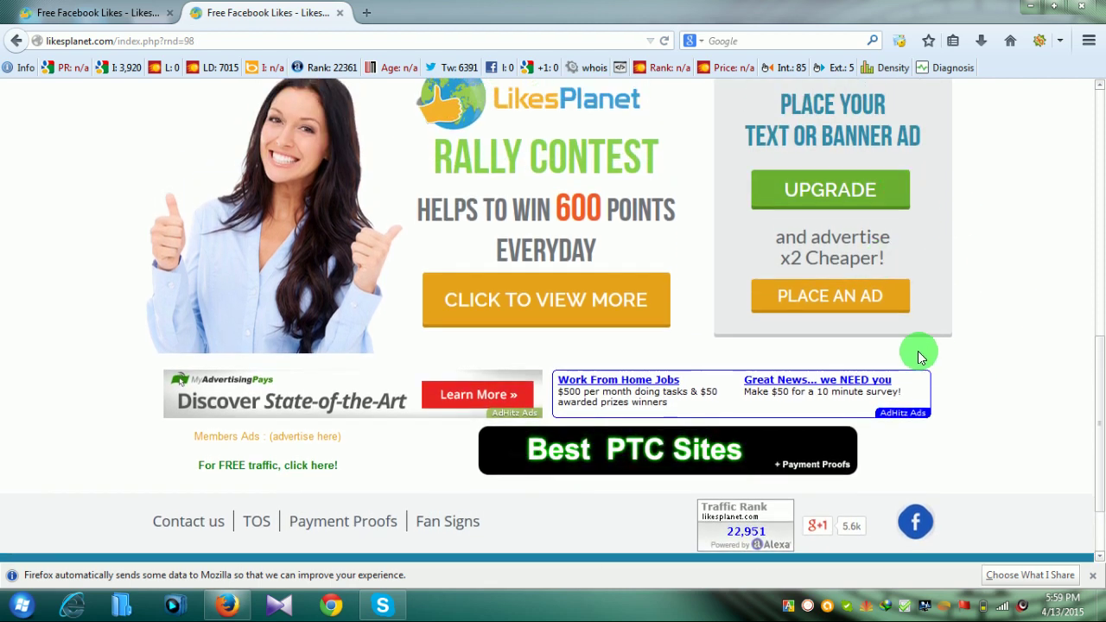
pyautogui.click(841, 297)
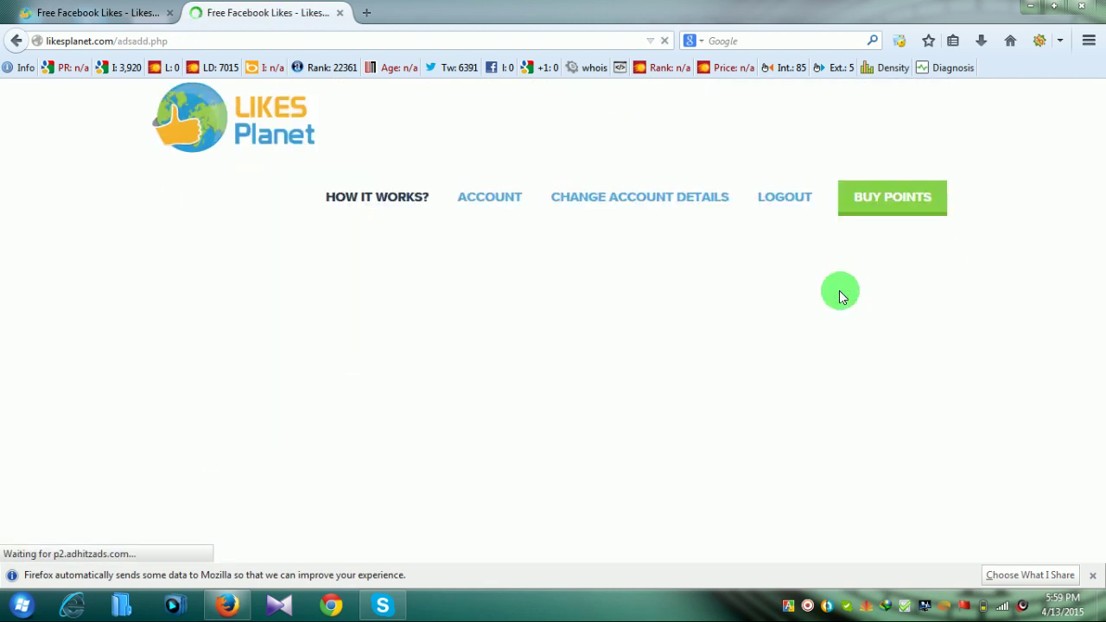
# Examine the new text ad form's title, URL and points fields, and open the list of existing banner ads.
pyautogui.scroll(-4, 432, 375)
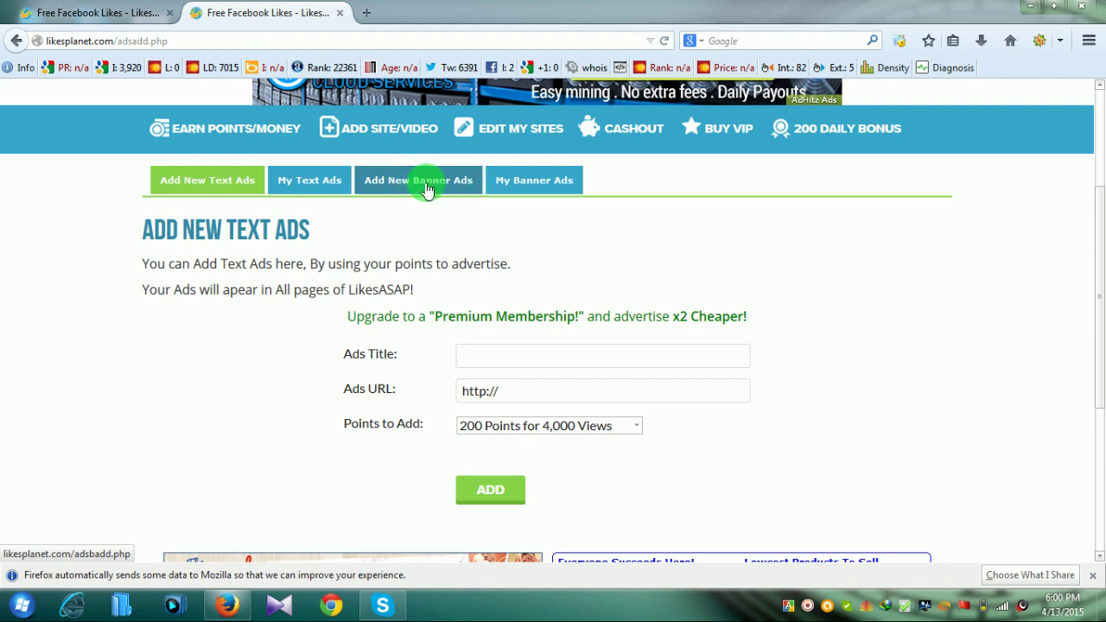
pyautogui.scroll(-4, 296, 229)
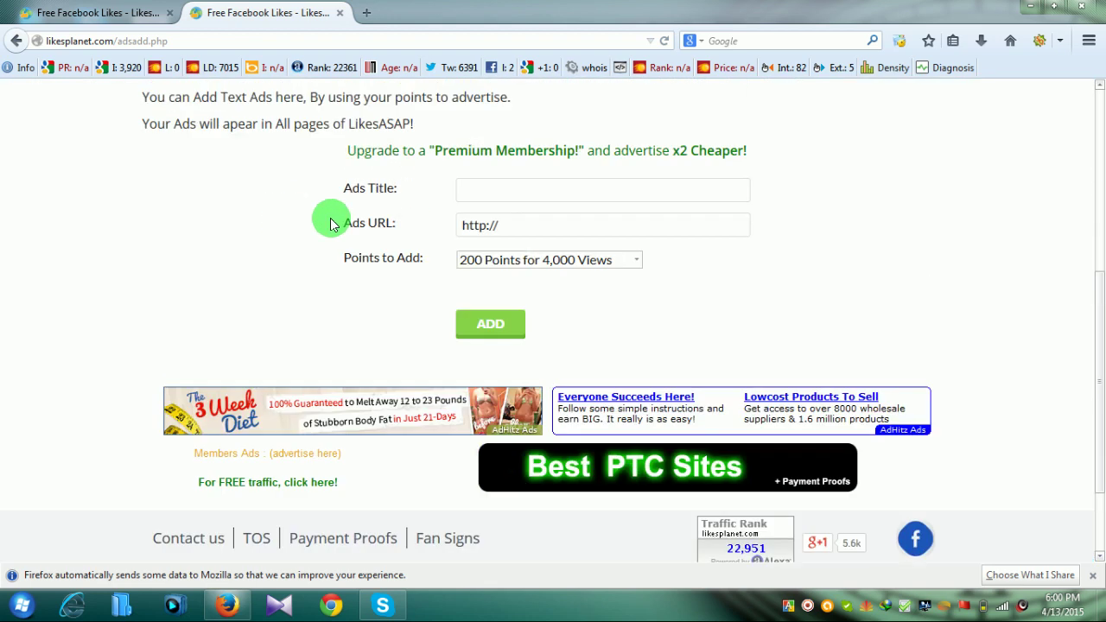
pyautogui.scroll(2, 330, 225)
pyautogui.scroll(2, 476, 363)
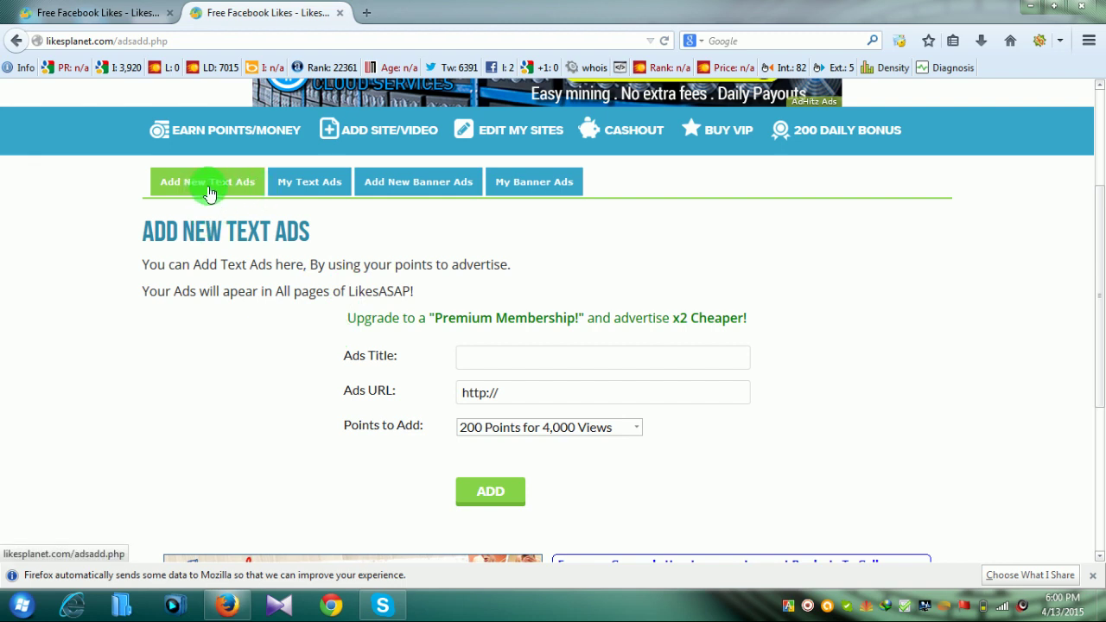
pyautogui.scroll(-5, 350, 372)
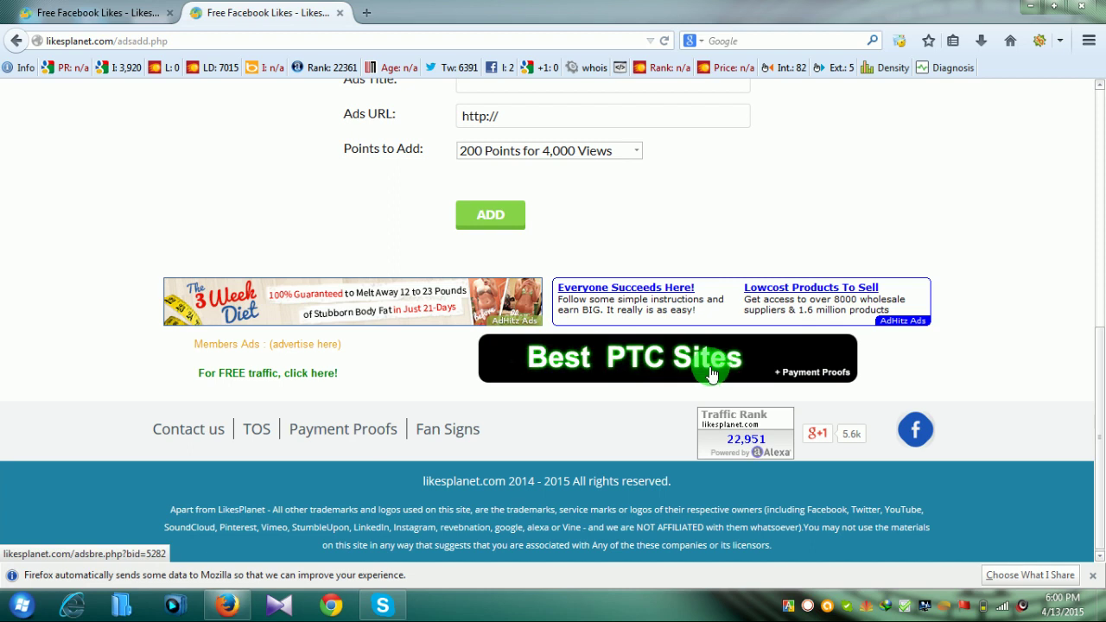
pyautogui.scroll(3, 563, 360)
pyautogui.scroll(2, 654, 382)
pyautogui.scroll(-2, 527, 420)
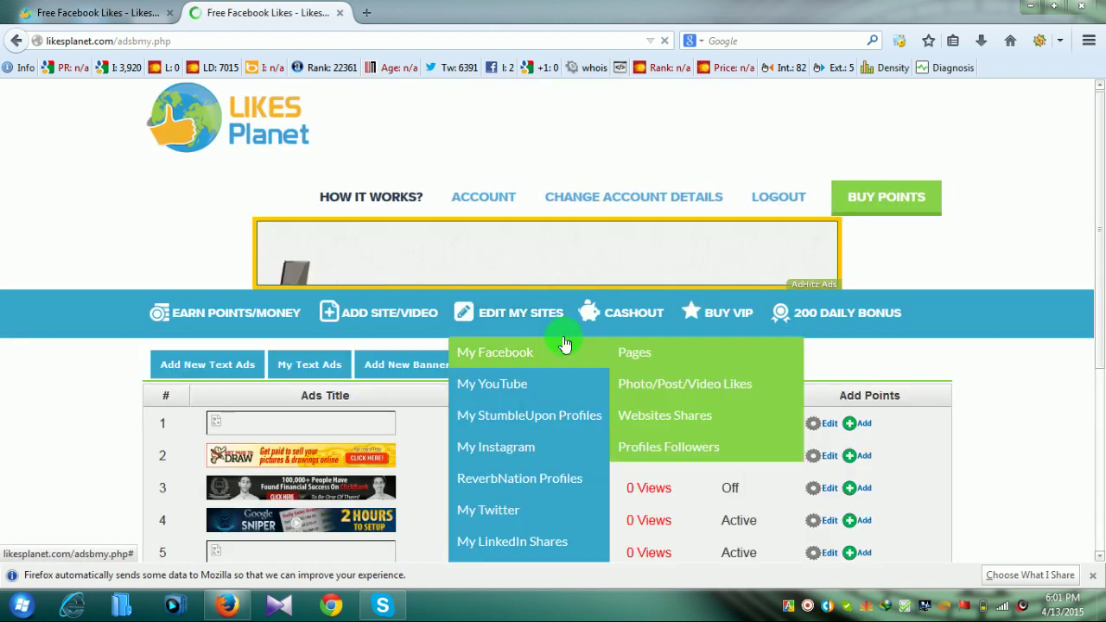
# Review the banner ads list, comparing each banner's views, clicks, remaining credits and status.
pyautogui.scroll(-5, 93, 401)
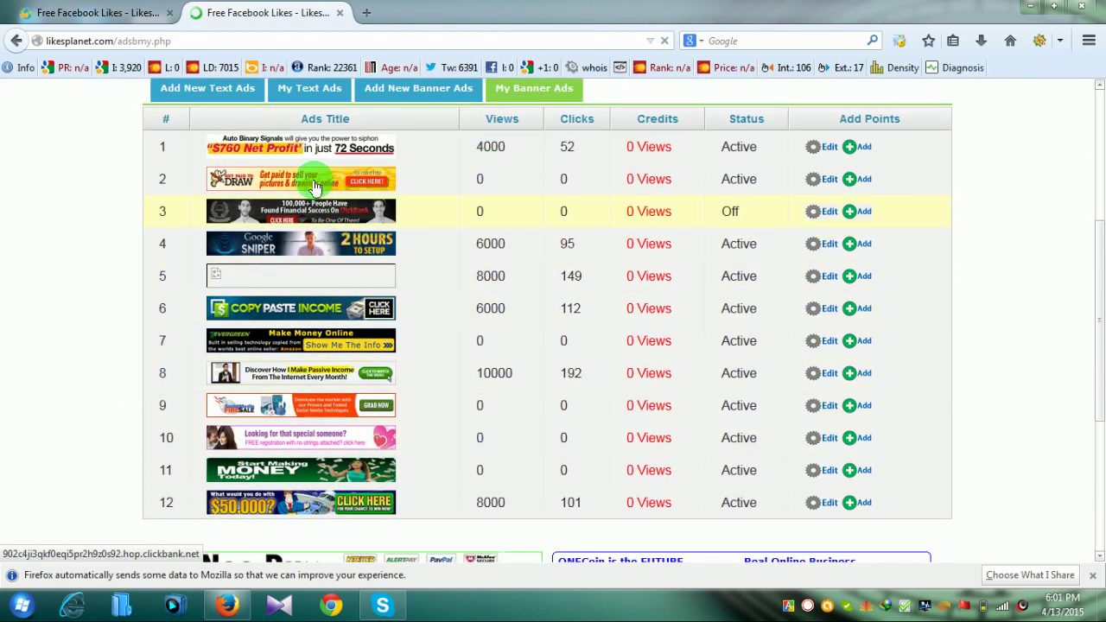
pyautogui.scroll(2, 378, 246)
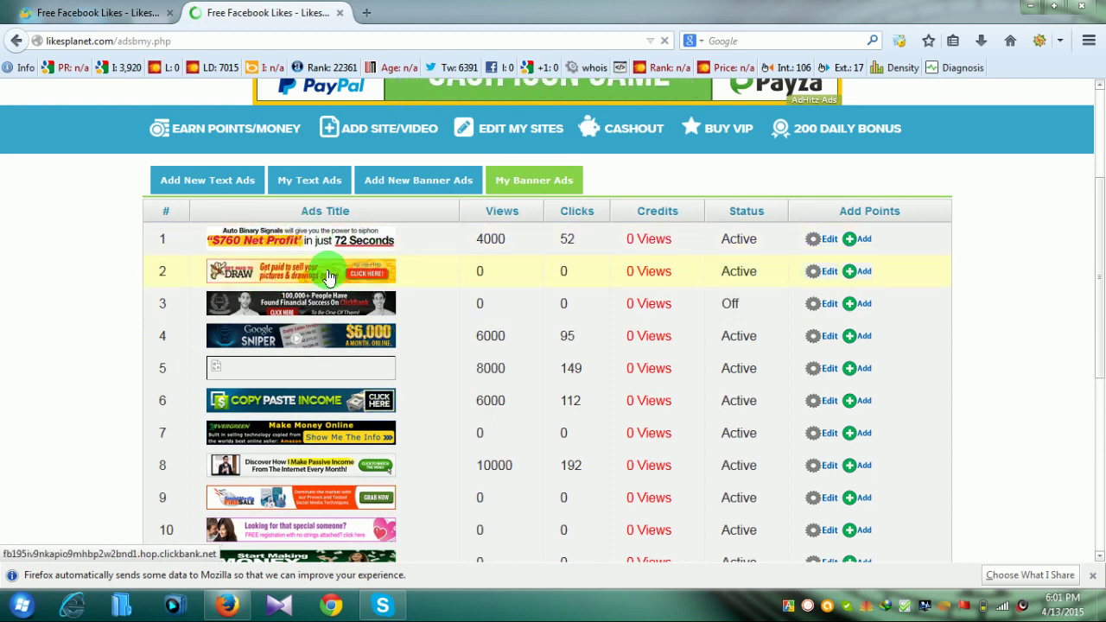
pyautogui.scroll(-4, 328, 274)
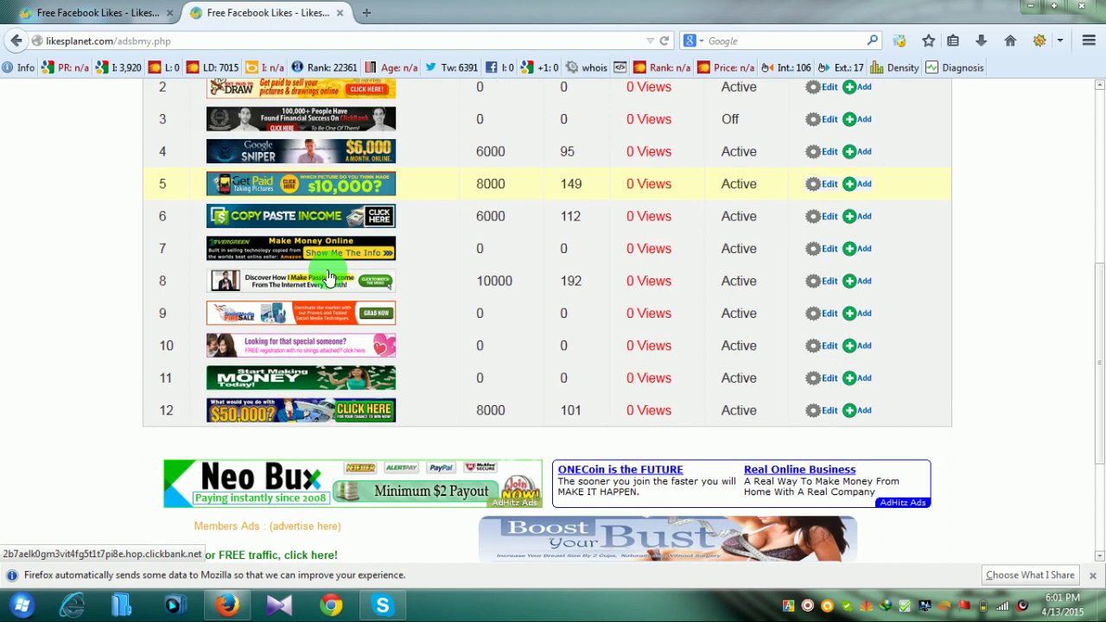
pyautogui.scroll(2, 294, 329)
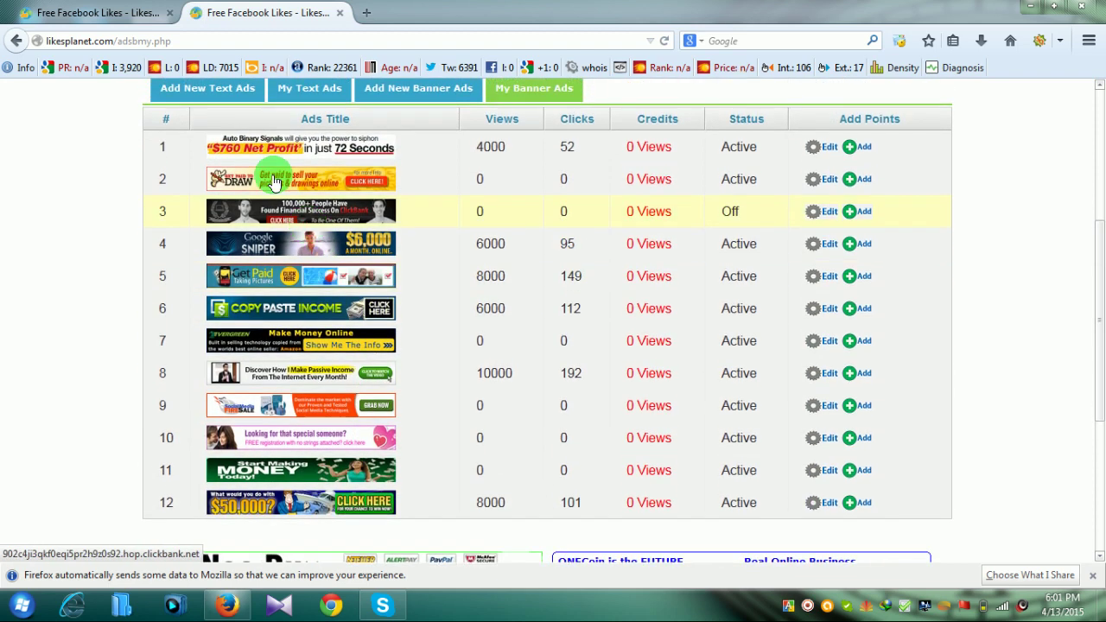
pyautogui.scroll(2, 320, 153)
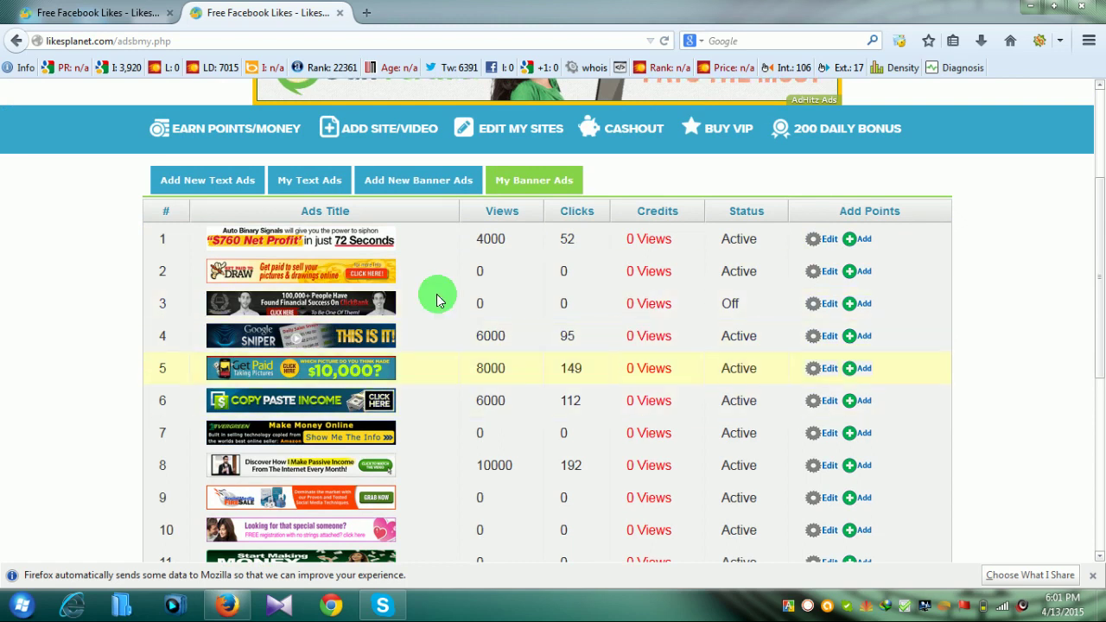
pyautogui.scroll(-4, 406, 304)
pyautogui.scroll(-3, 398, 306)
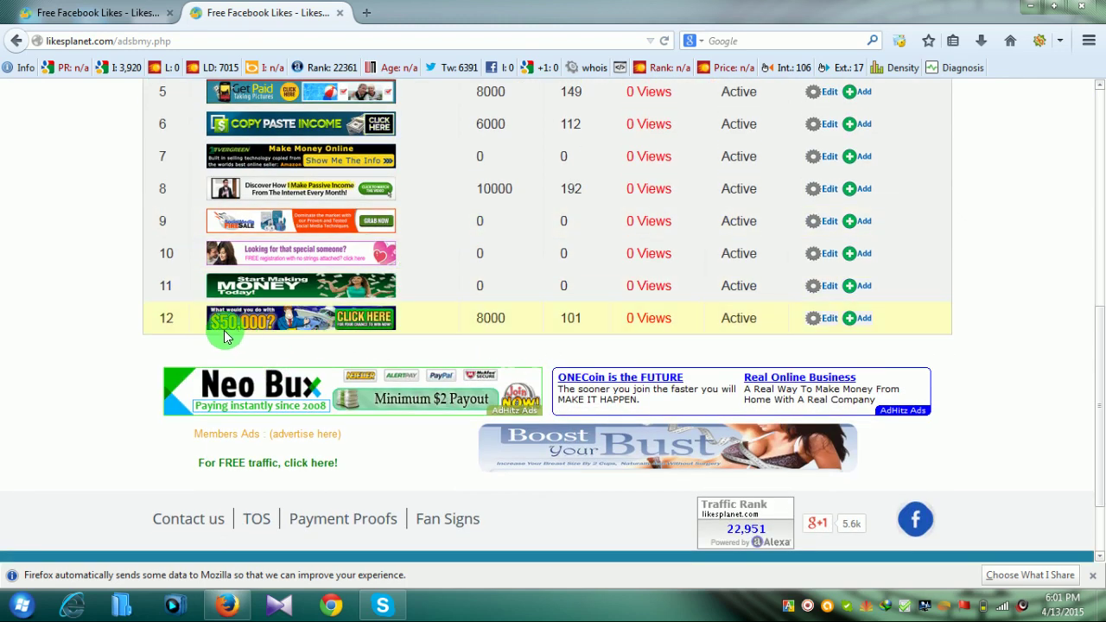
pyautogui.scroll(5, 350, 328)
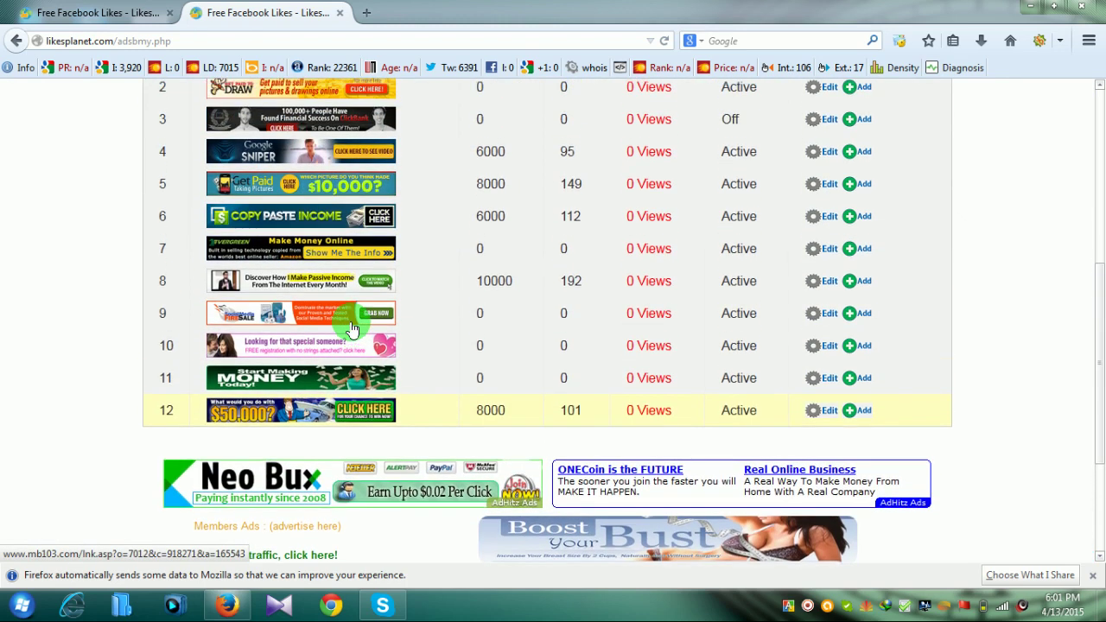
pyautogui.scroll(-3, 519, 415)
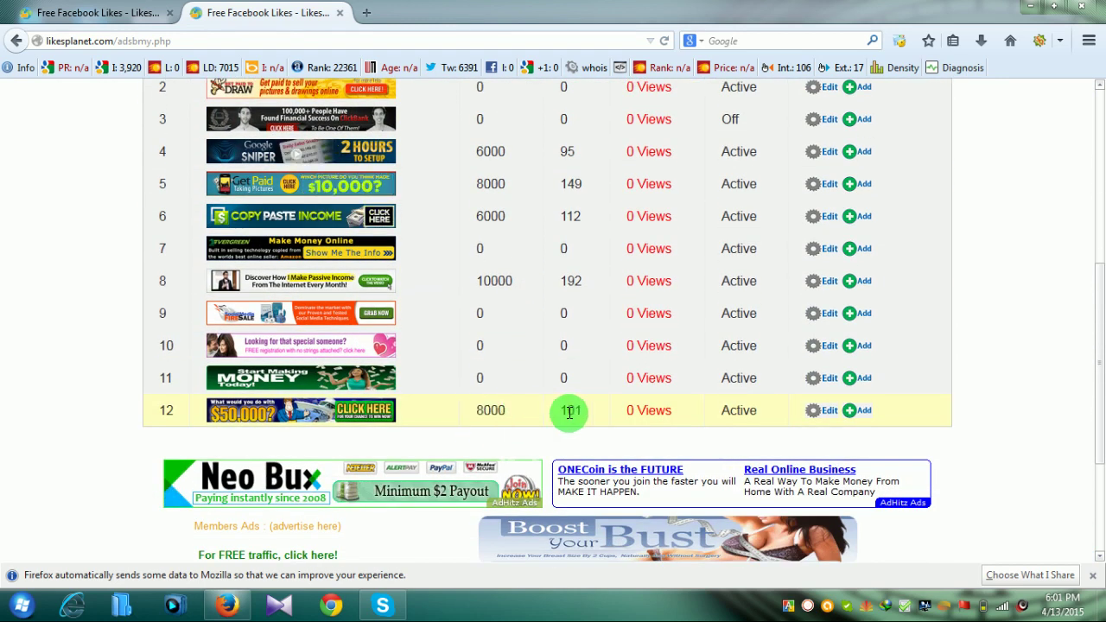
pyautogui.scroll(1, 639, 418)
pyautogui.scroll(2, 639, 417)
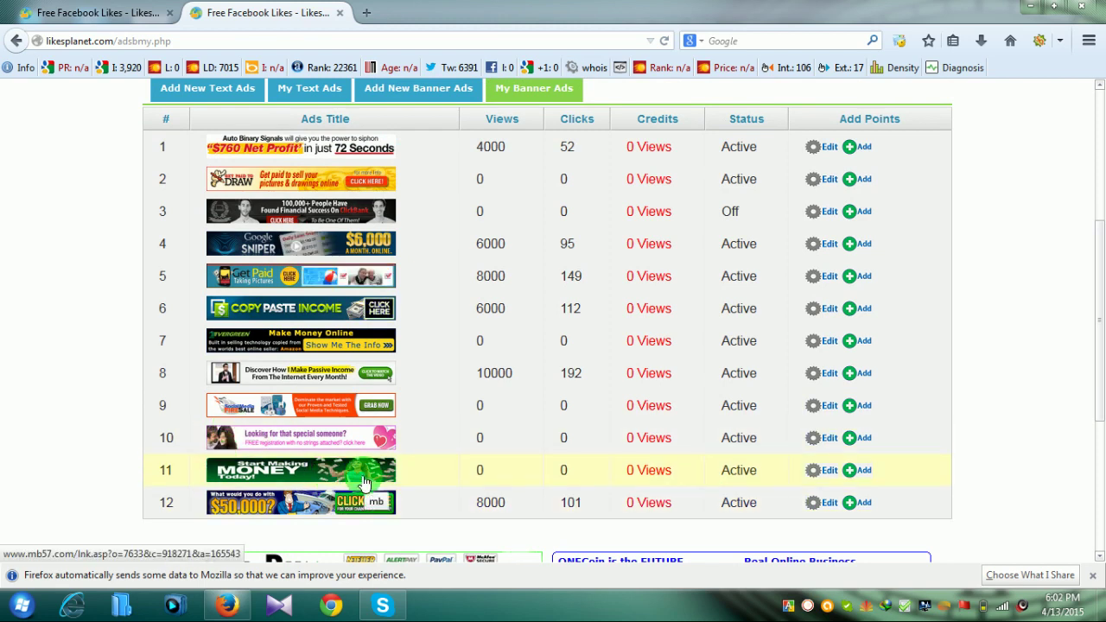
pyautogui.scroll(1, 354, 450)
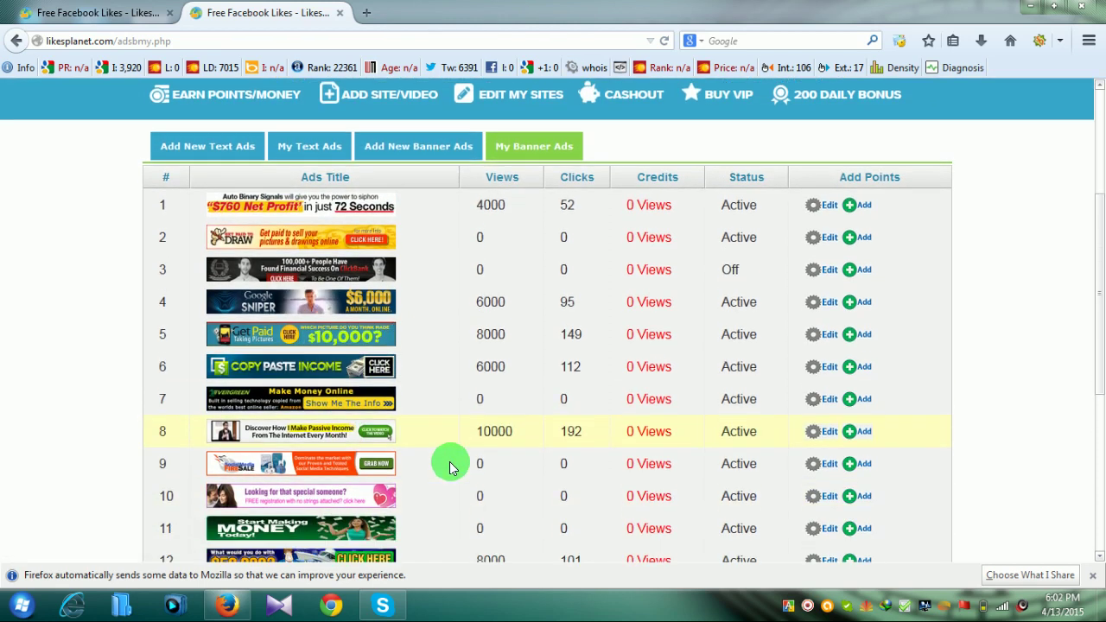
pyautogui.scroll(-1, 449, 466)
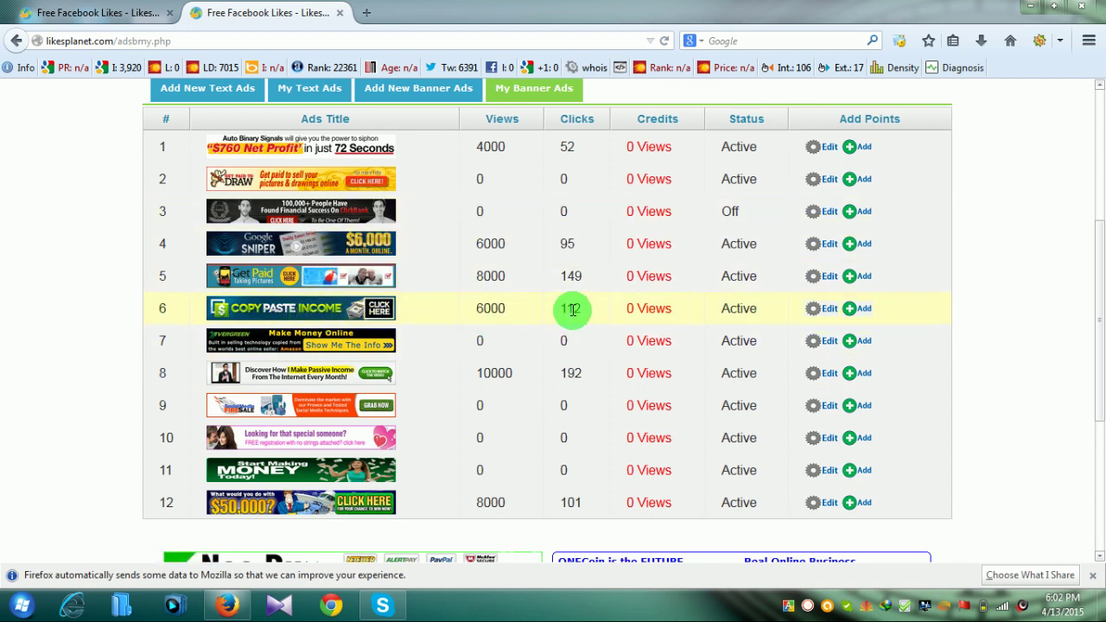
pyautogui.scroll(2, 573, 309)
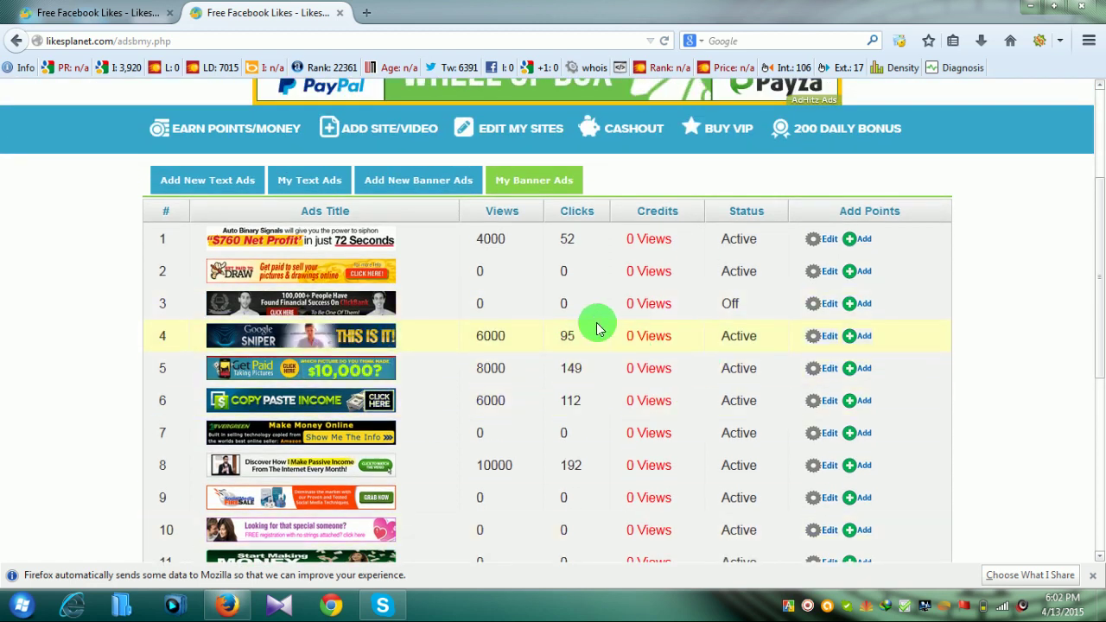
# Open the new banner ad form and examine its title, ad URL and 468 x 60 px banner URL fields.
pyautogui.click(432, 183)
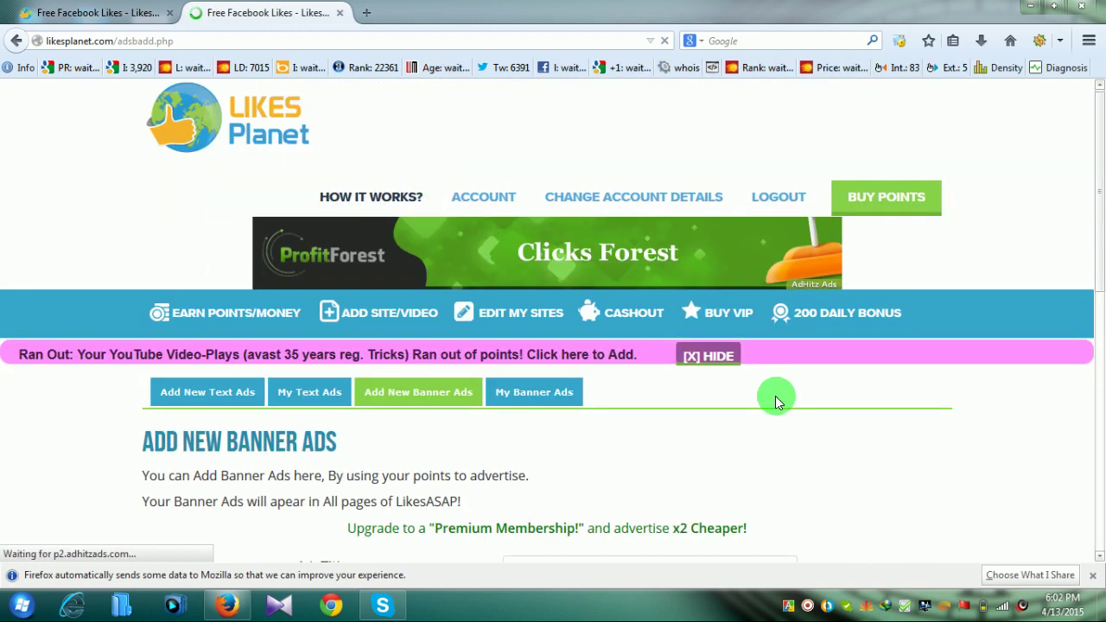
pyautogui.scroll(-8, 776, 398)
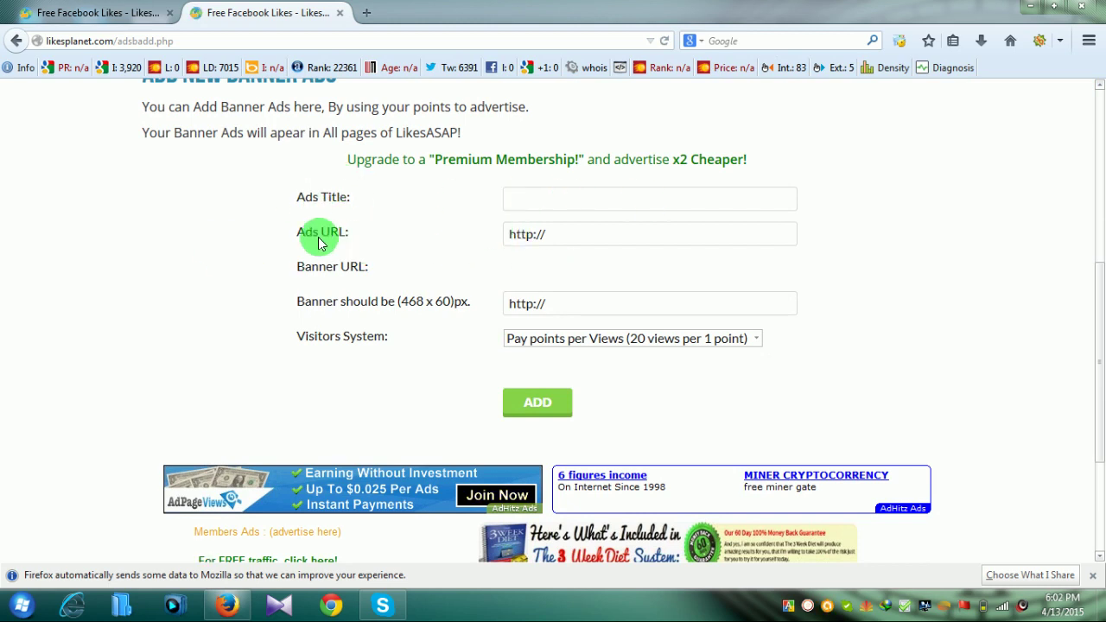
pyautogui.scroll(-2, 594, 260)
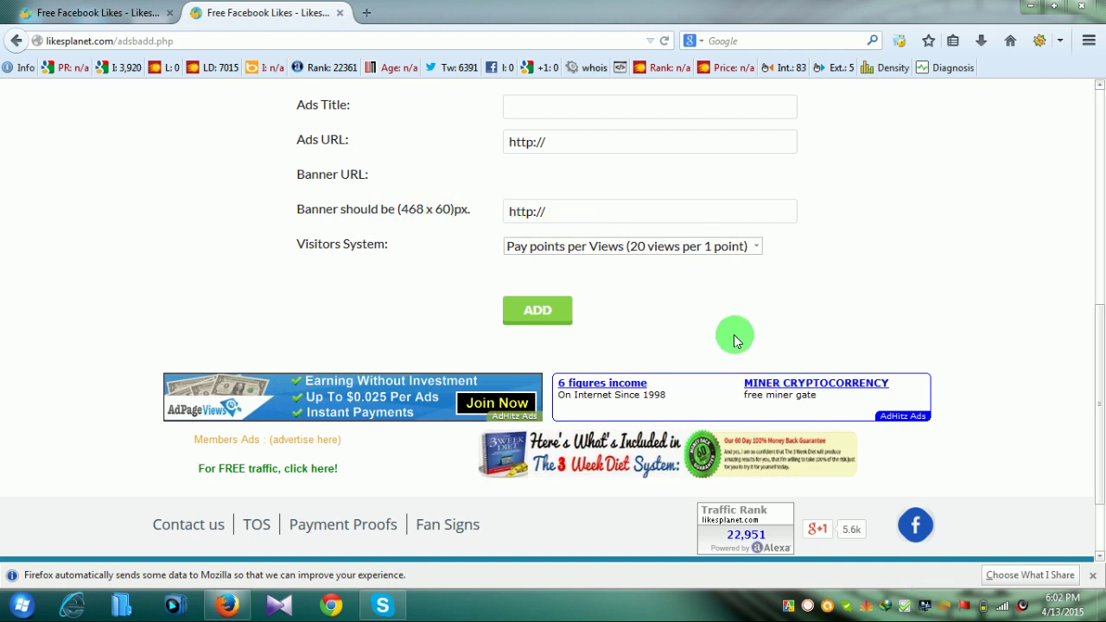
pyautogui.scroll(-2, 736, 335)
pyautogui.scroll(2, 698, 289)
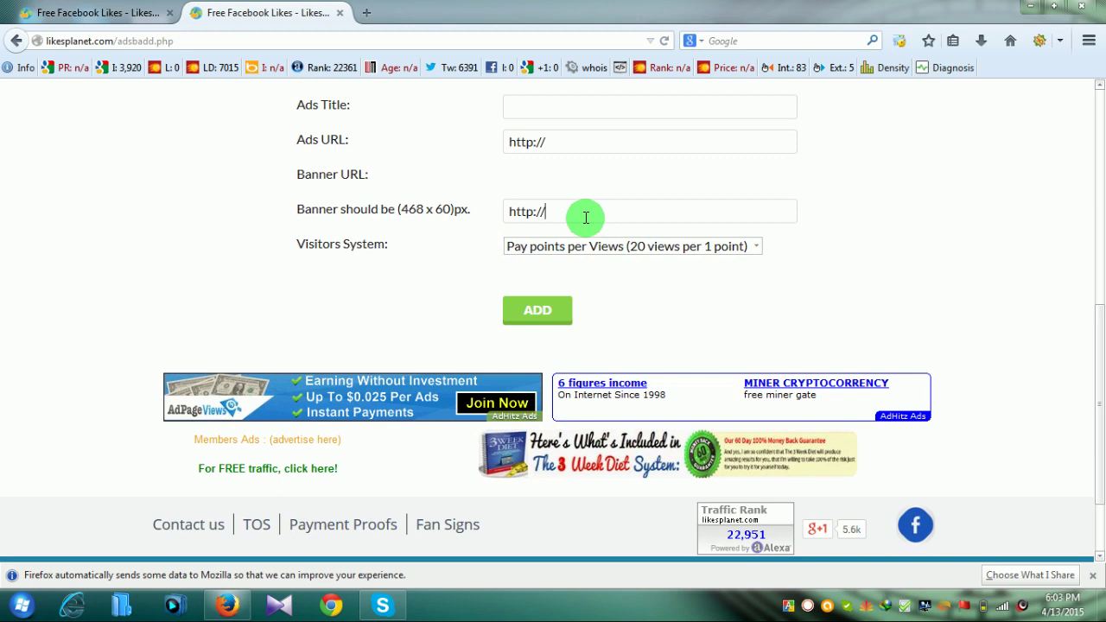
pyautogui.scroll(2, 586, 218)
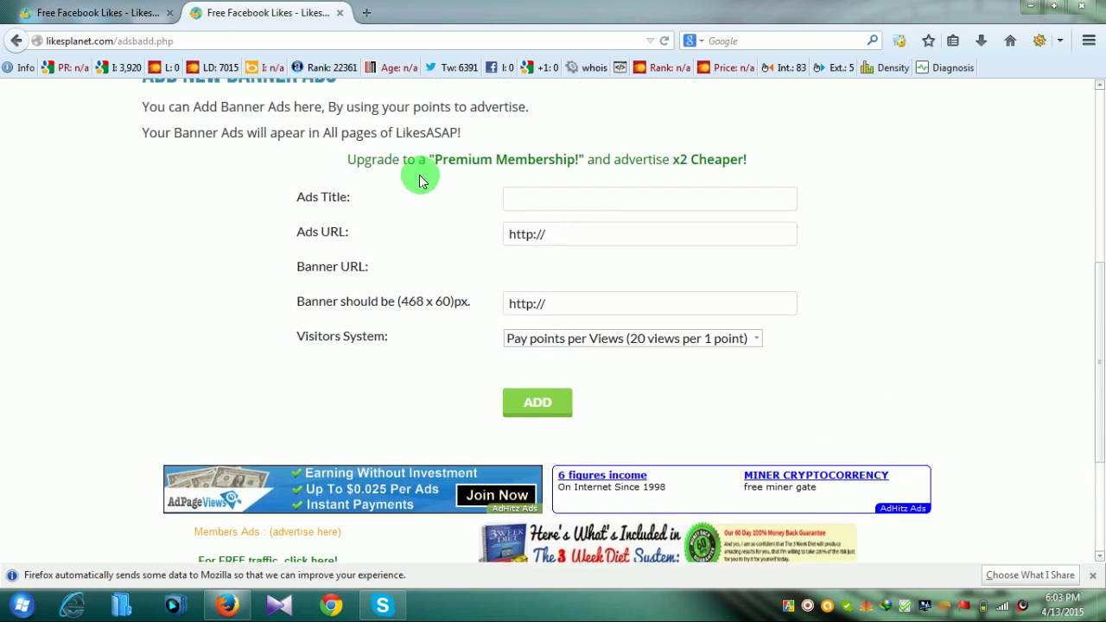
pyautogui.click(601, 307)
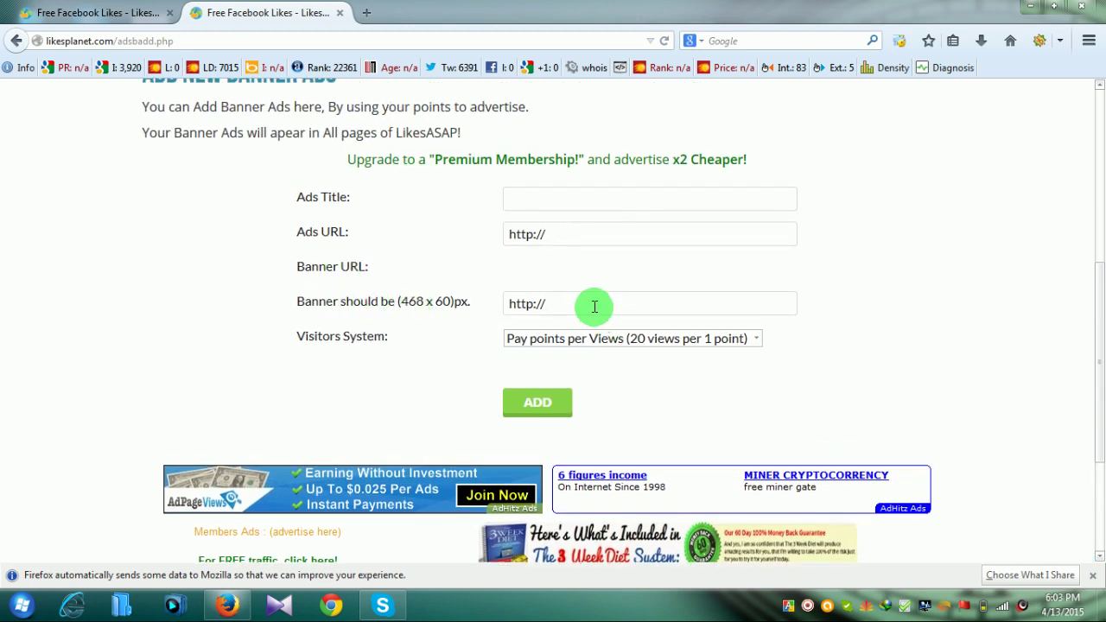
pyautogui.scroll(4, 592, 306)
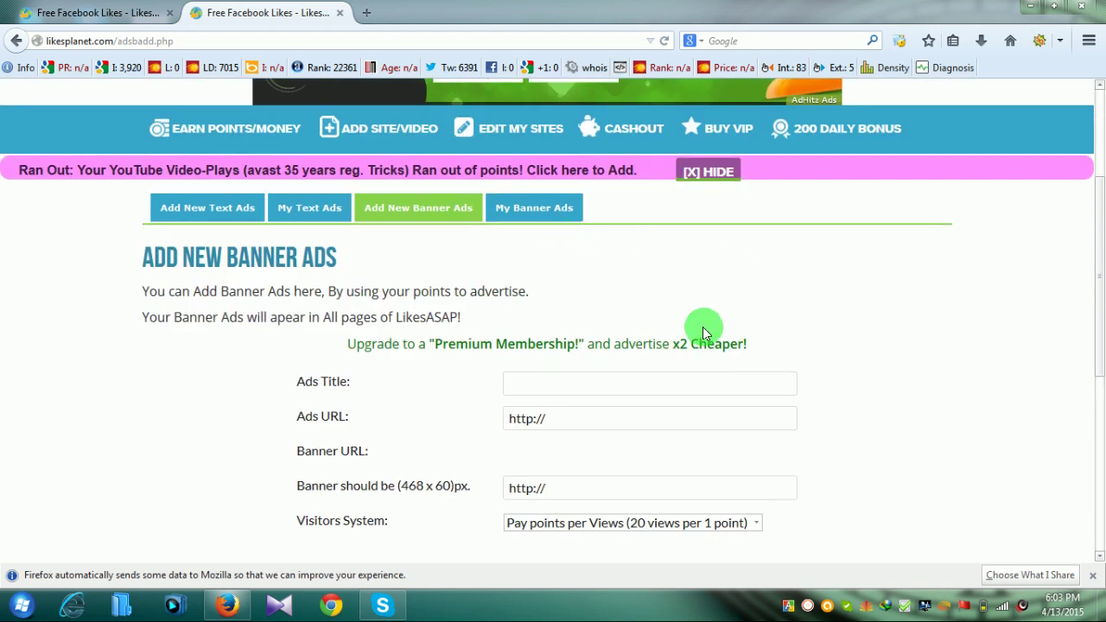
pyautogui.scroll(-2, 702, 329)
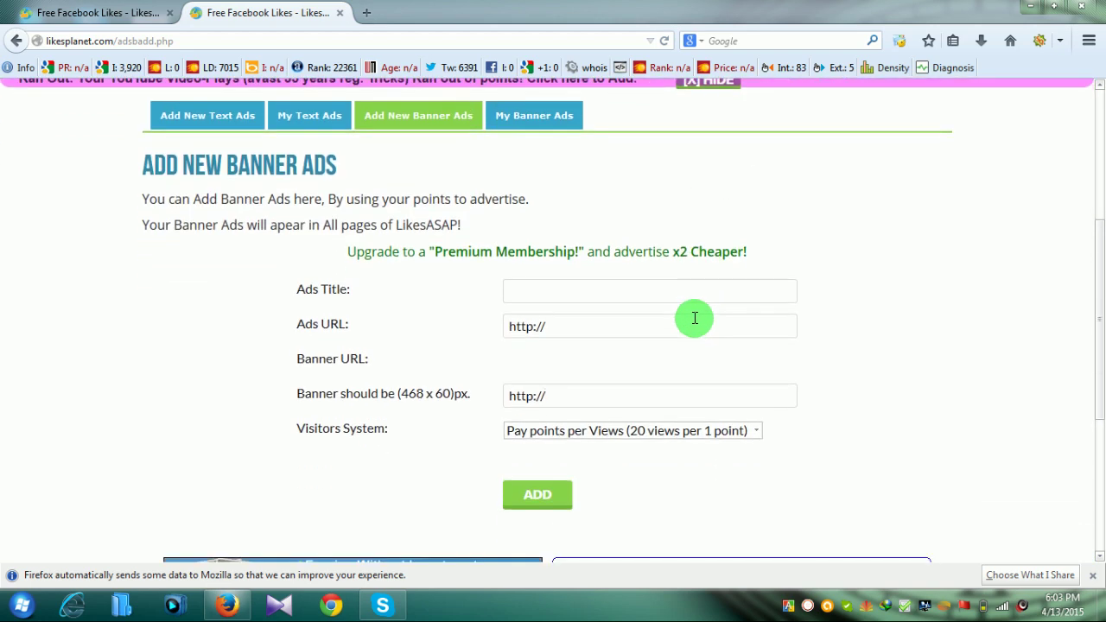
# Compare the banner ad's visitor system options for paying per view and per click, keeping Pay points per Views (20 views per 1 point).
pyautogui.scroll(-2, 694, 317)
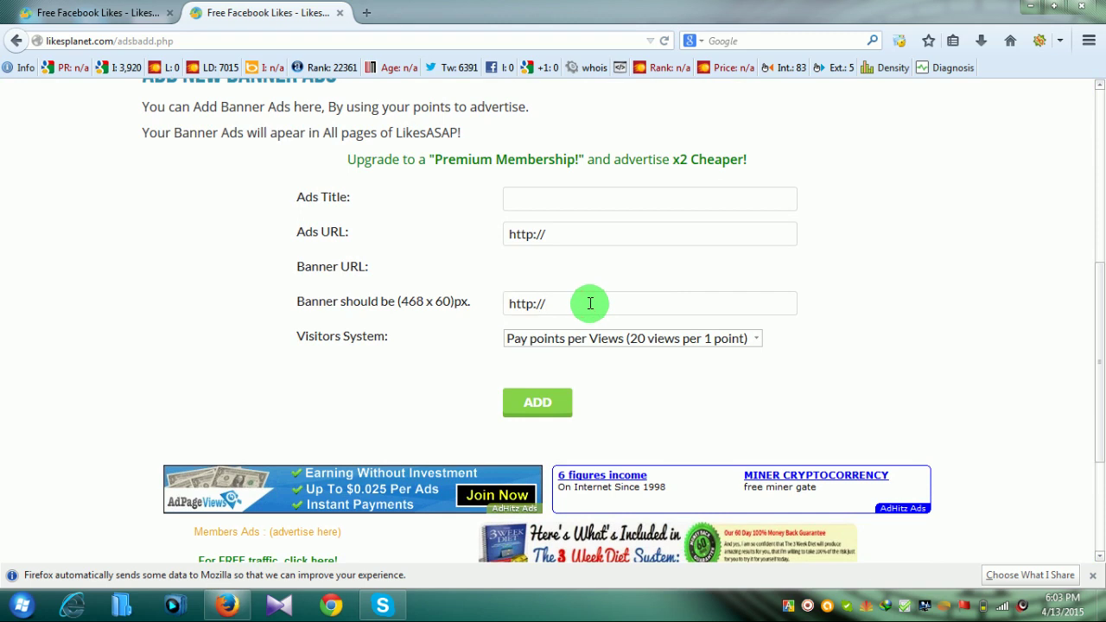
pyautogui.scroll(-2, 590, 304)
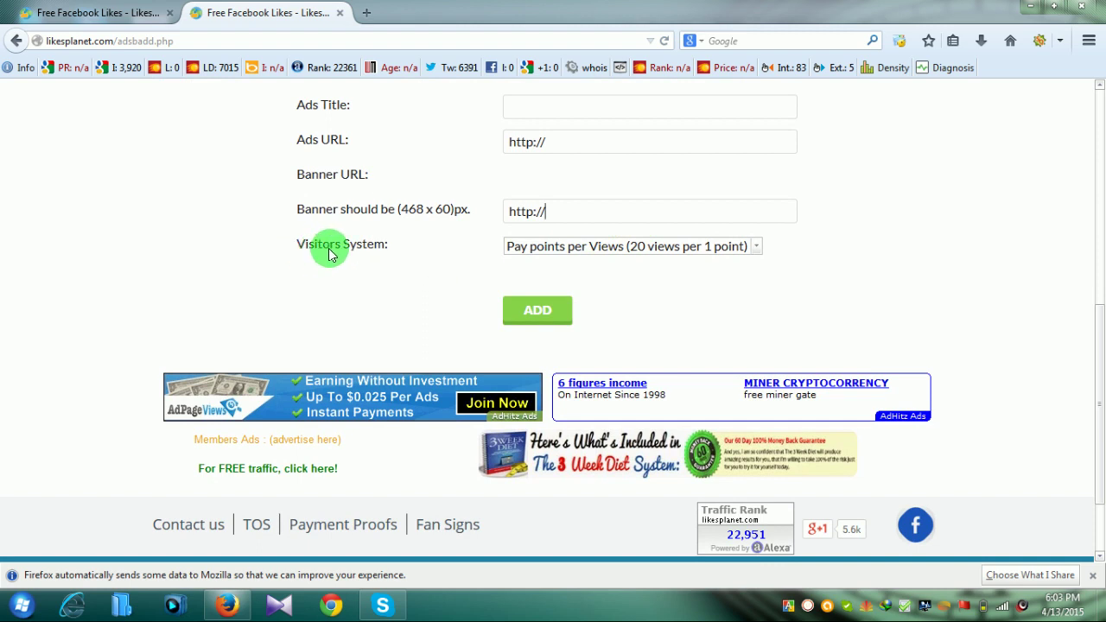
pyautogui.click(760, 249)
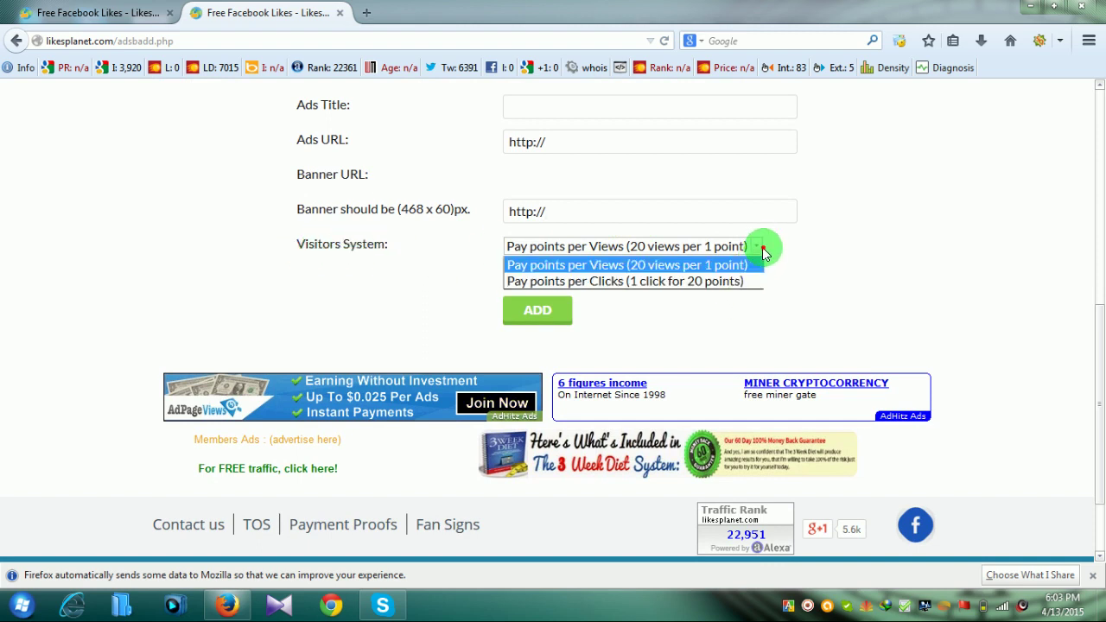
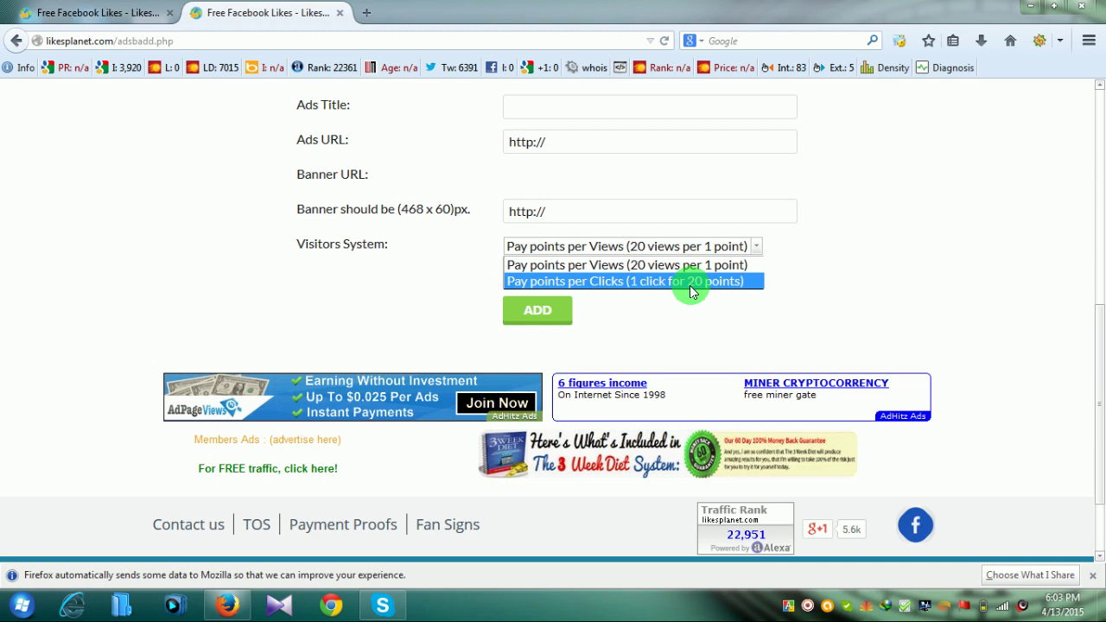
pyautogui.click(630, 267)
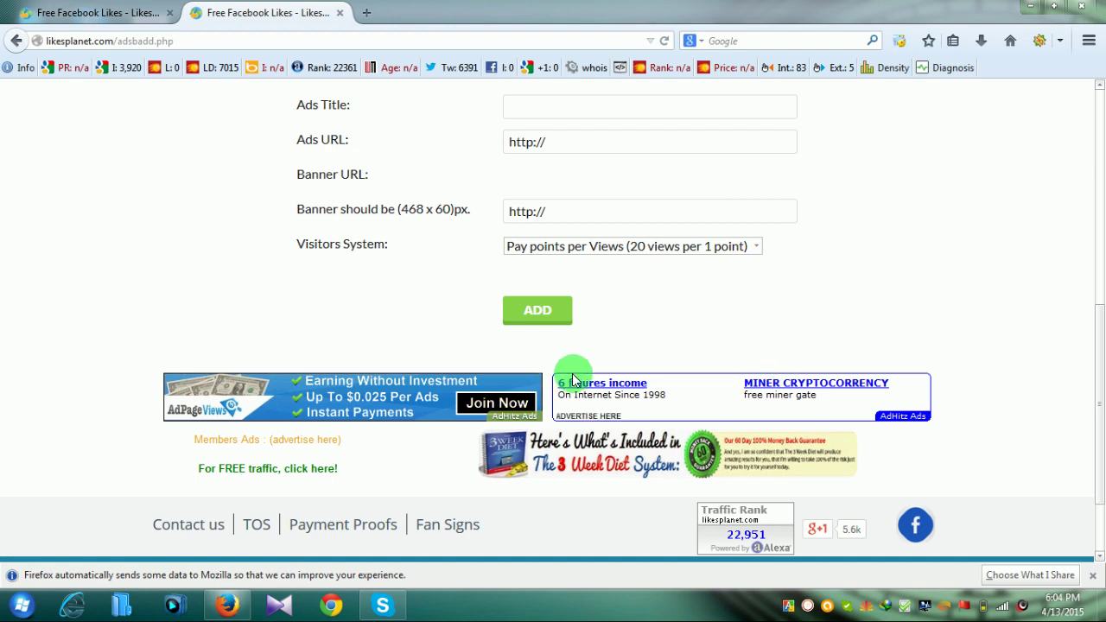
pyautogui.scroll(-1, 766, 340)
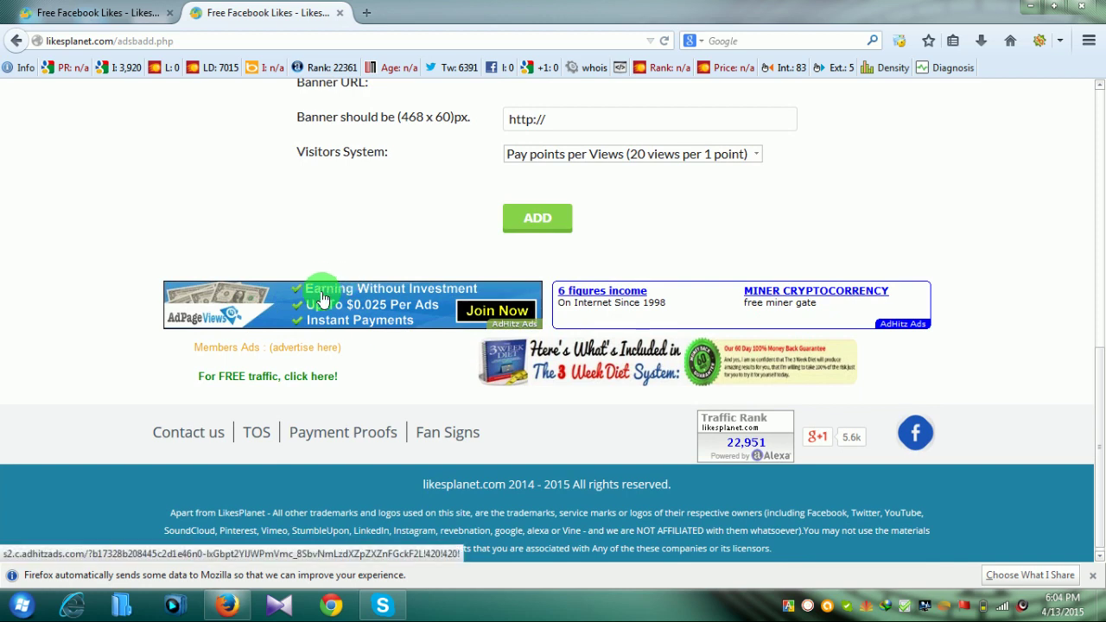
pyautogui.scroll(2, 704, 274)
pyautogui.click(688, 246)
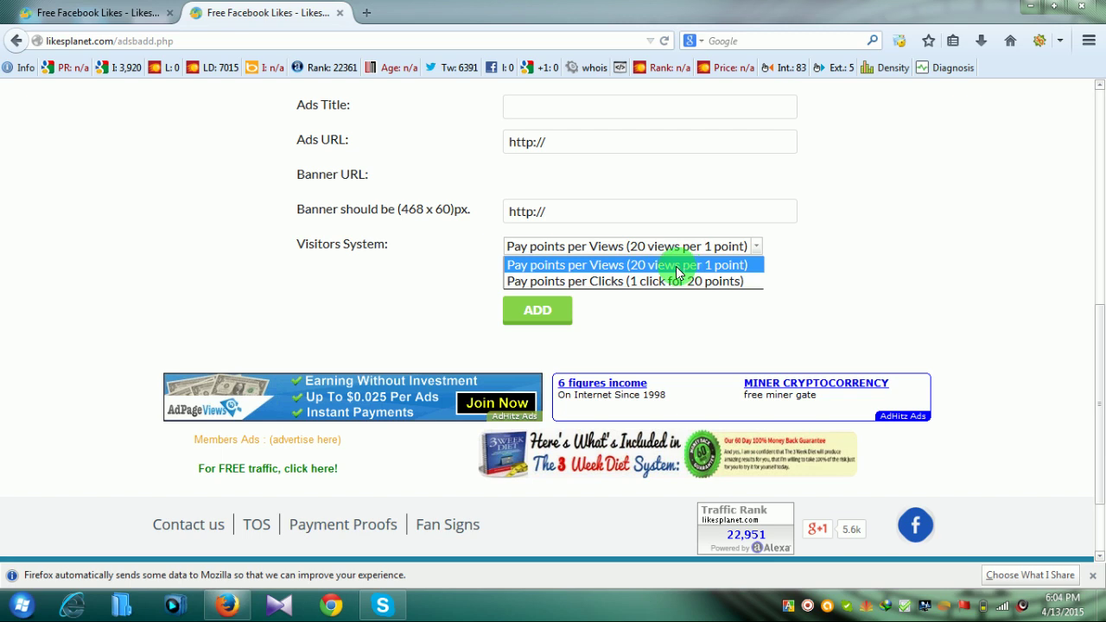
pyautogui.click(718, 266)
pyautogui.click(750, 248)
pyautogui.click(728, 261)
# Review the new banner ad form again, checking the title, ad URL, banner URL and visitor system fields.
pyautogui.scroll(2, 780, 281)
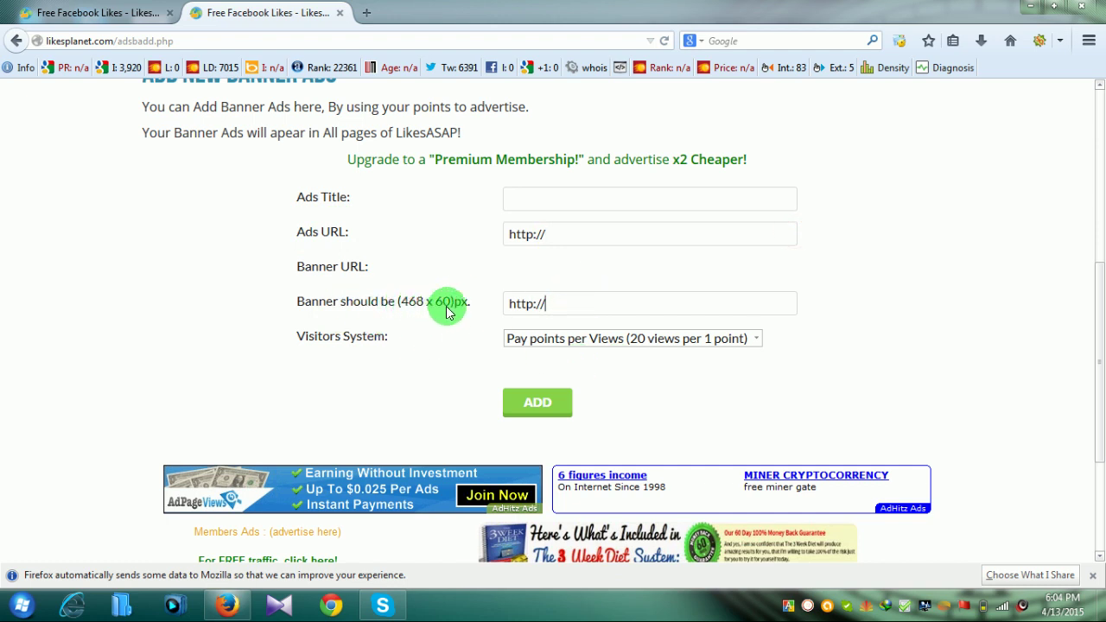
pyautogui.scroll(-2, 607, 302)
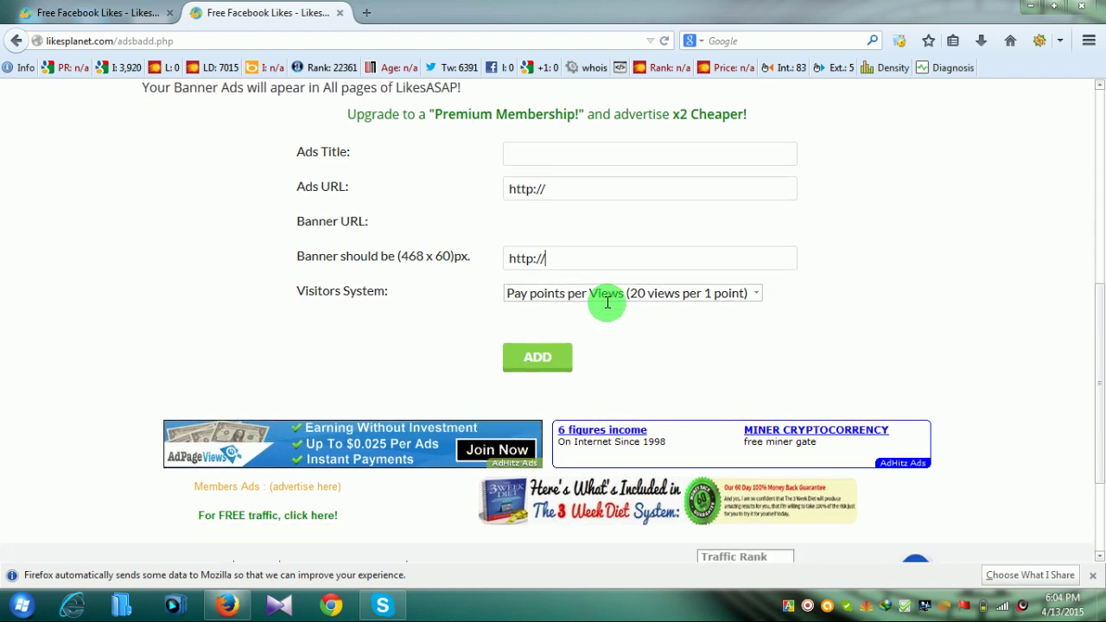
pyautogui.scroll(2, 607, 309)
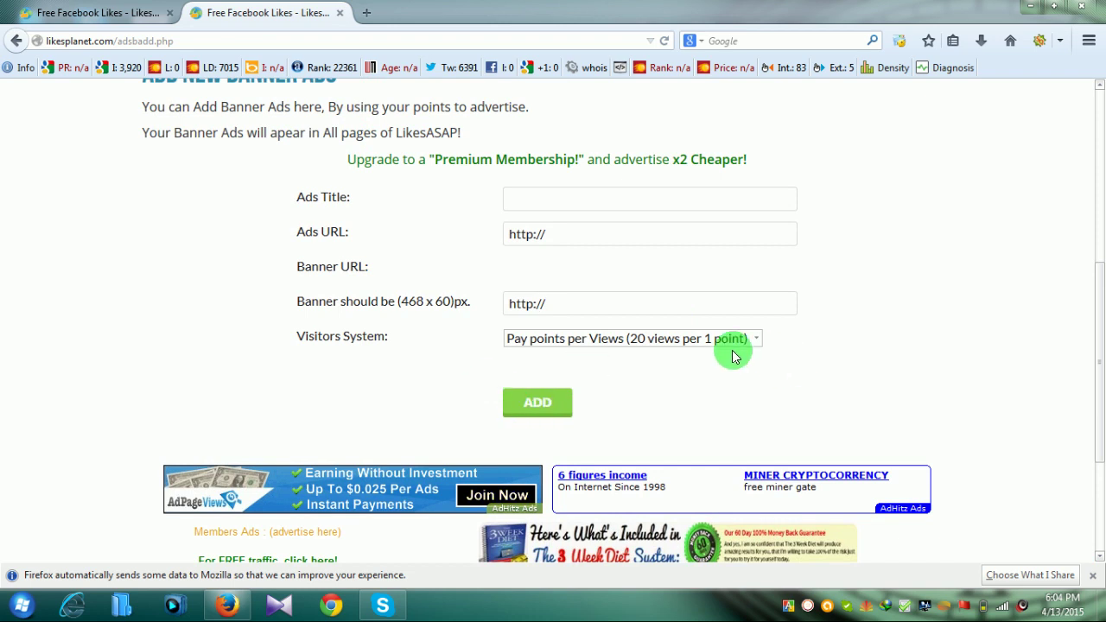
pyautogui.click(574, 299)
pyautogui.click(569, 228)
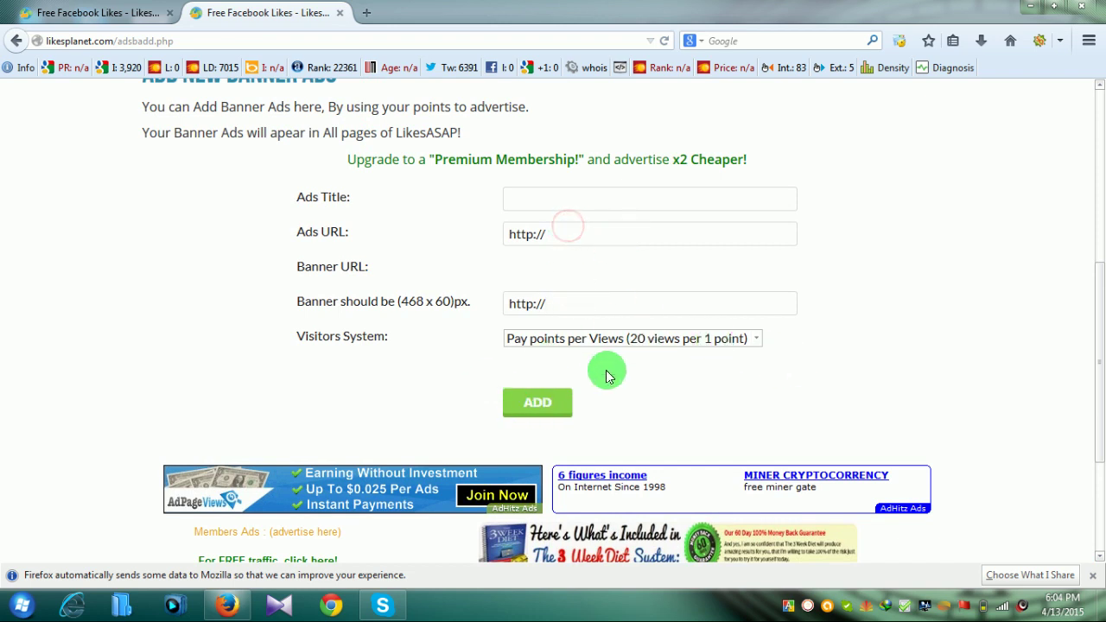
pyautogui.scroll(2, 449, 323)
pyautogui.scroll(-4, 449, 323)
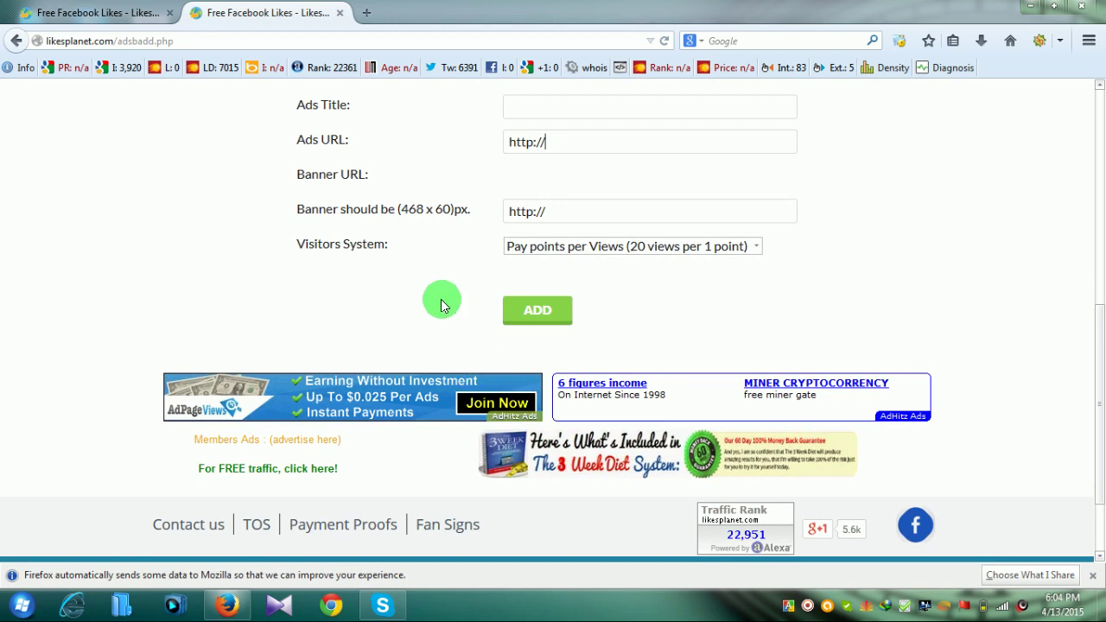
pyautogui.scroll(2, 443, 305)
pyautogui.scroll(2, 441, 306)
pyautogui.scroll(-2, 455, 313)
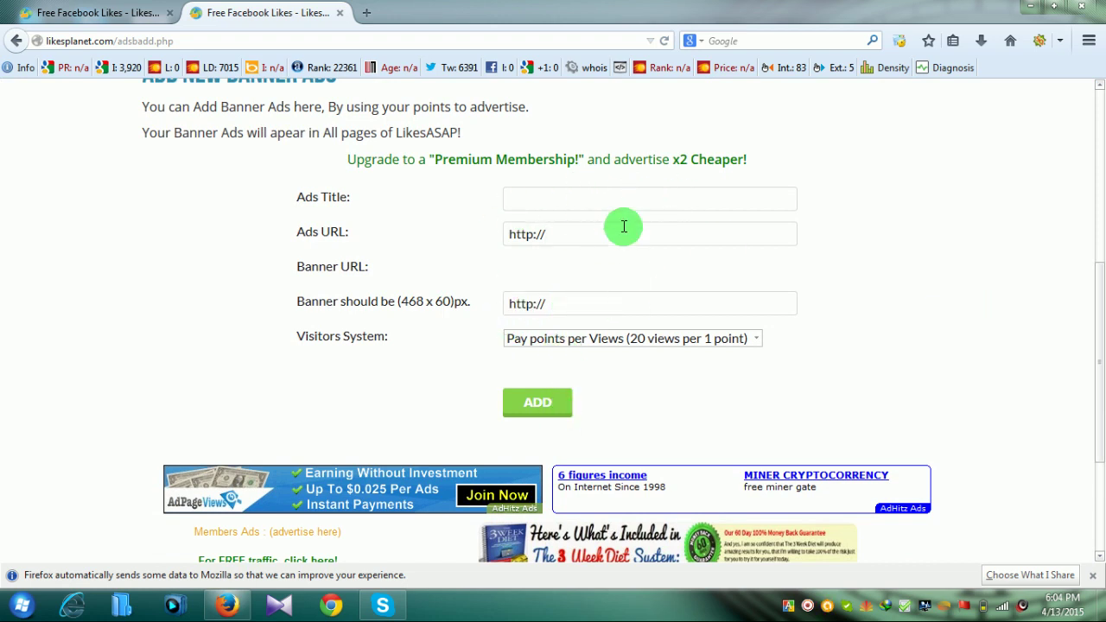
pyautogui.click(765, 264)
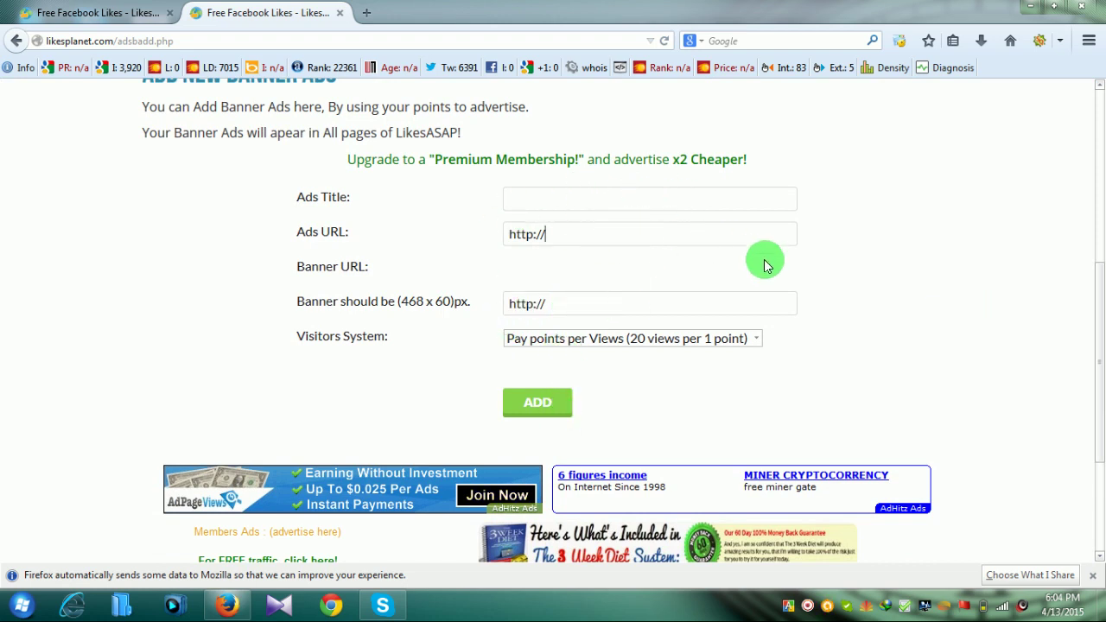
# Return to the list of existing banner ads and open the first banner's edit page to examine it.
pyautogui.click(16, 41)
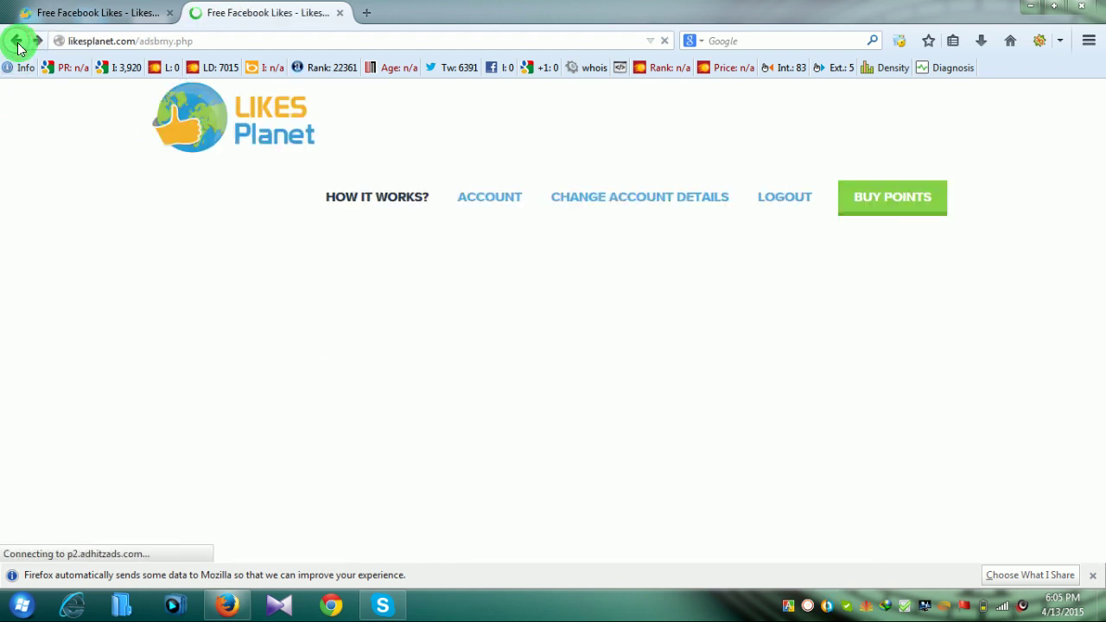
pyautogui.scroll(-2, 609, 432)
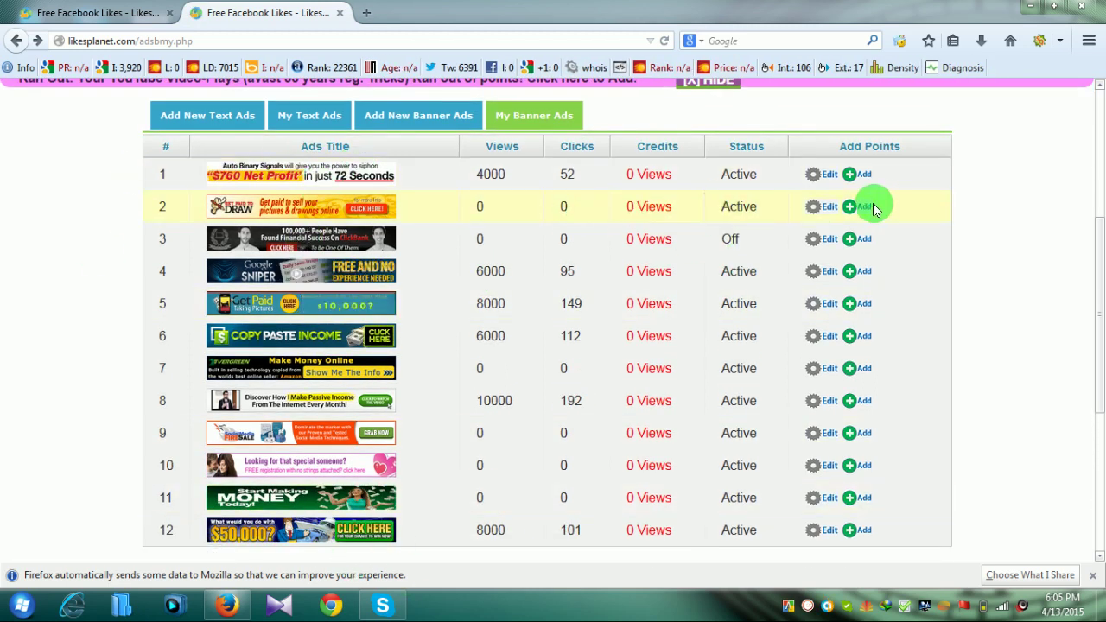
pyautogui.click(825, 175)
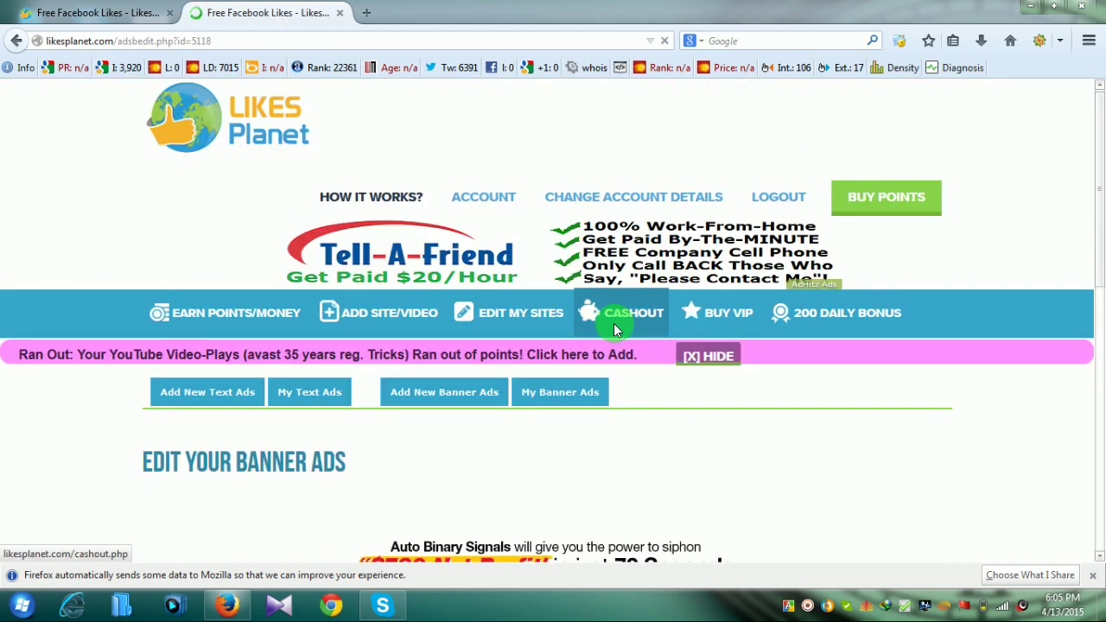
pyautogui.scroll(-5, 612, 320)
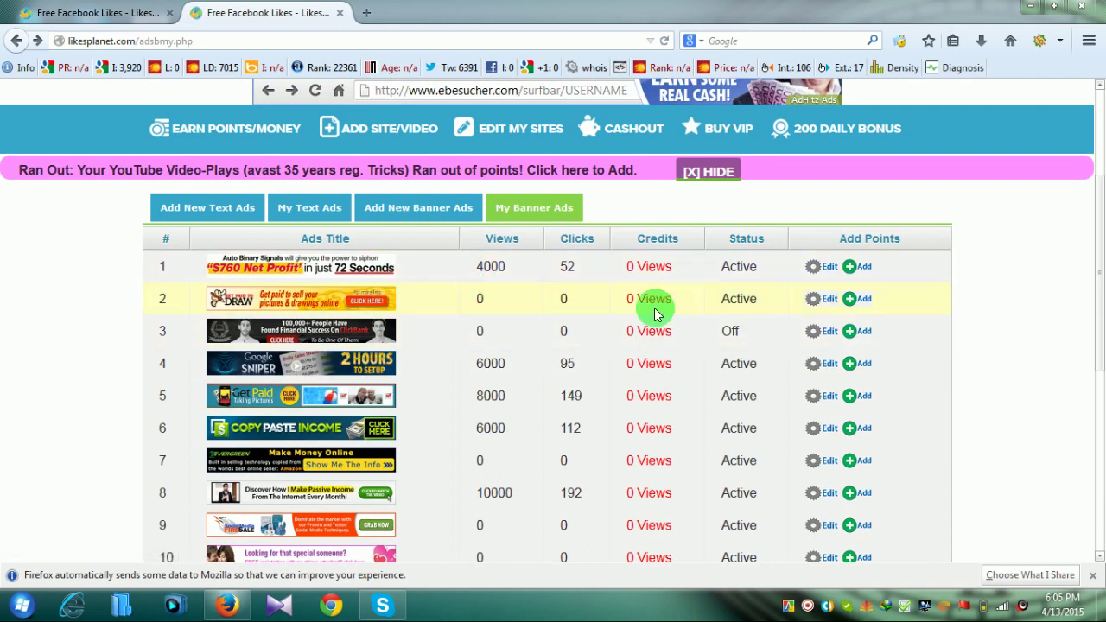
# Open the add-points form for the first banner ad and examine the available points packages.
pyautogui.click(859, 265)
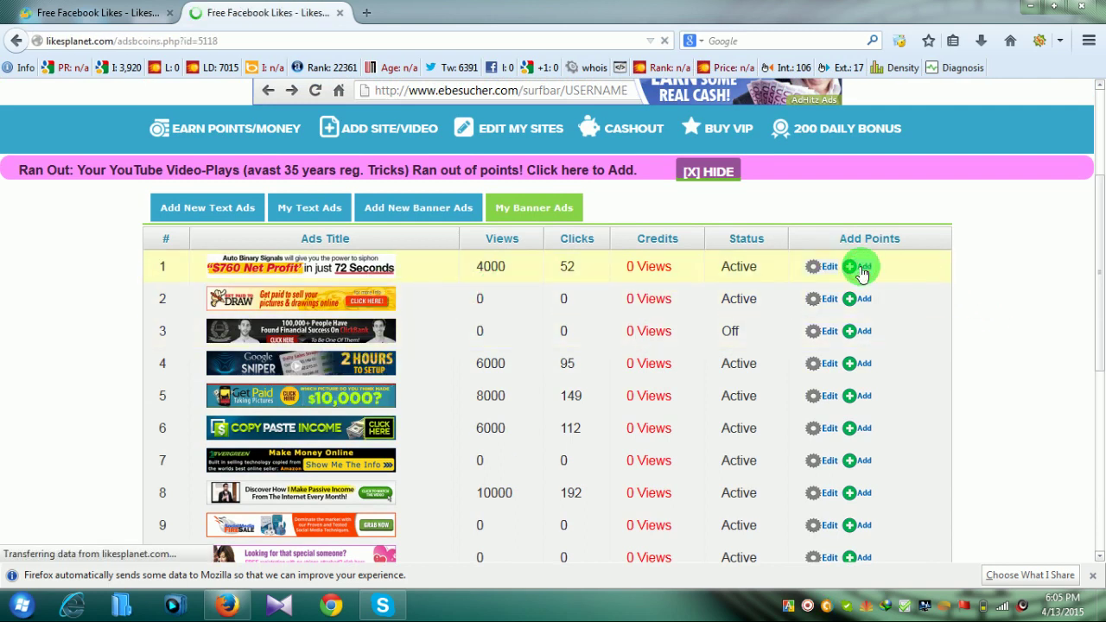
pyautogui.scroll(-3, 951, 440)
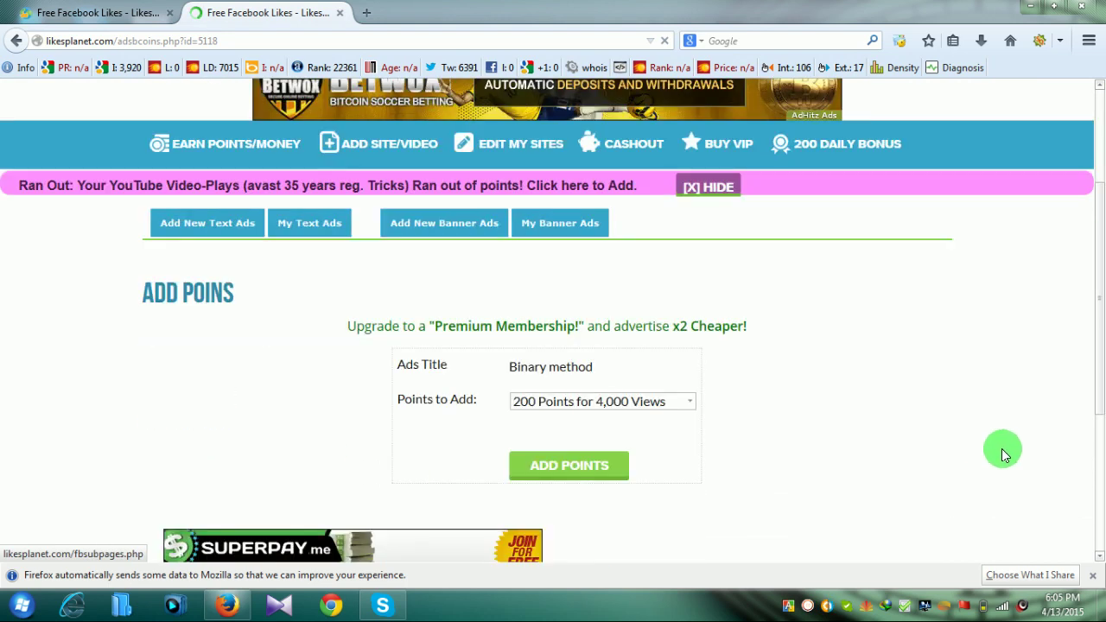
pyautogui.scroll(-2, 945, 439)
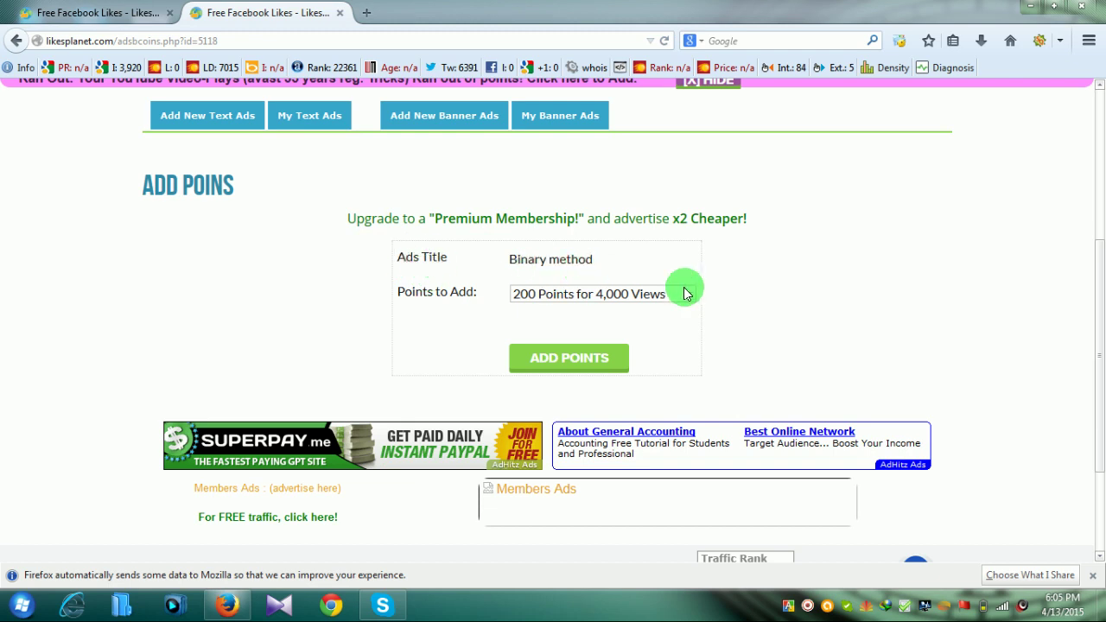
pyautogui.scroll(-2, 501, 257)
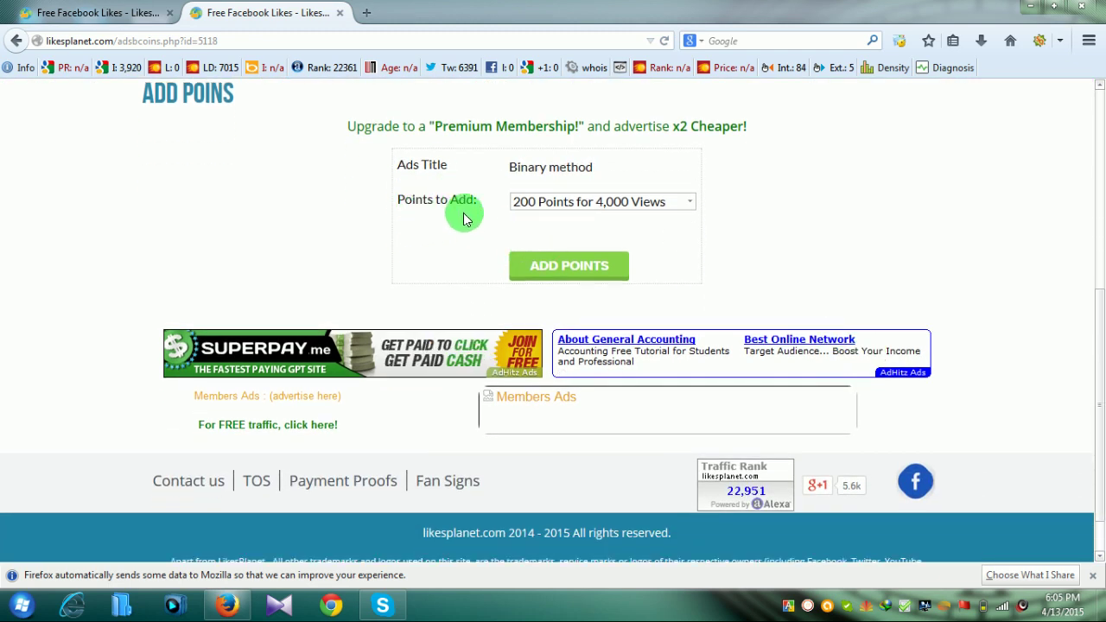
pyautogui.click(658, 203)
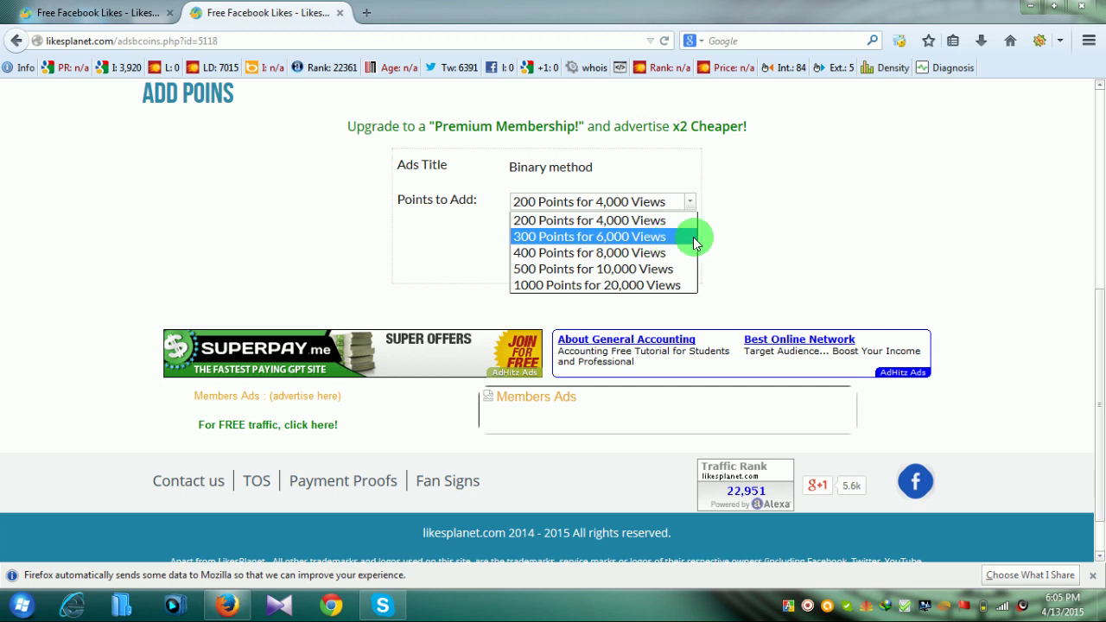
pyautogui.click(795, 230)
# Try the packages 1000 Points for 20,000 Views and 200 Points for 4,000 Views for the banner ad.
pyautogui.click(691, 201)
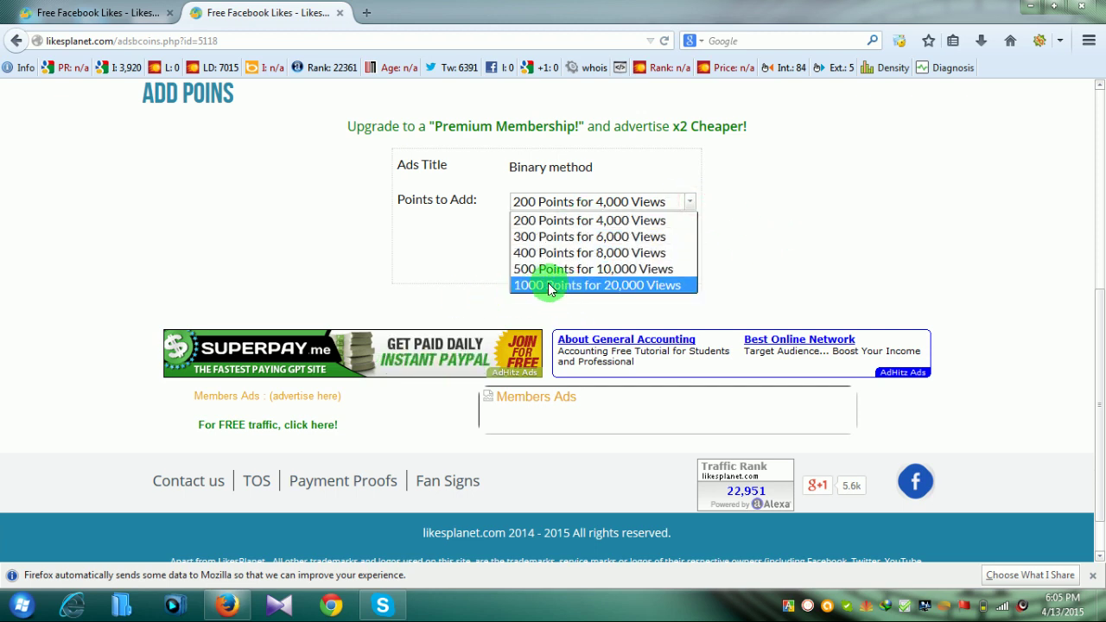
pyautogui.click(614, 287)
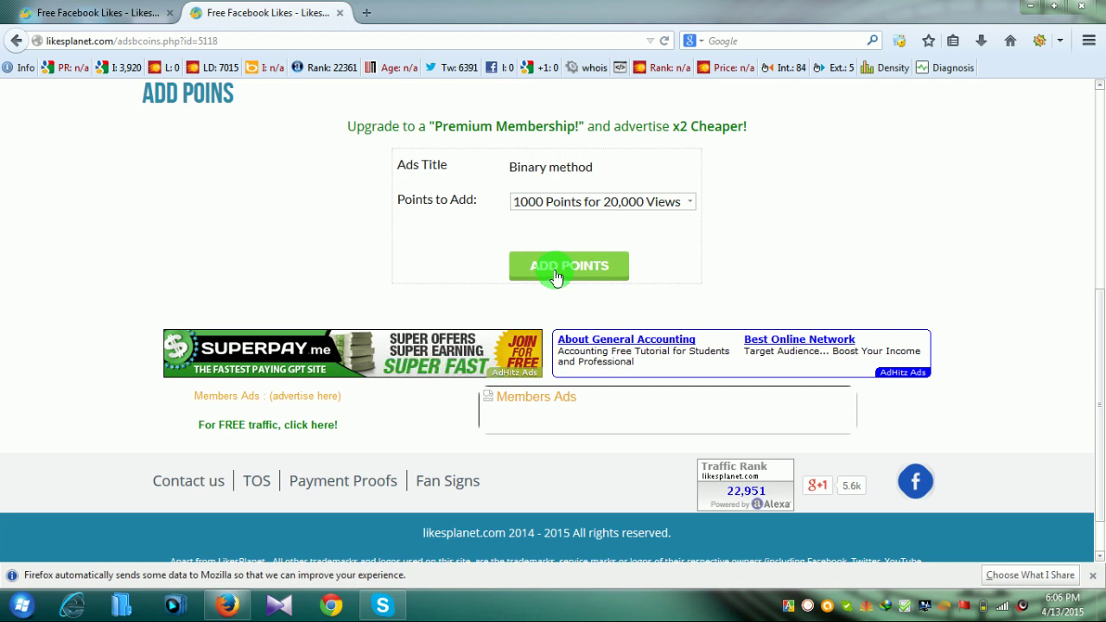
pyautogui.click(684, 198)
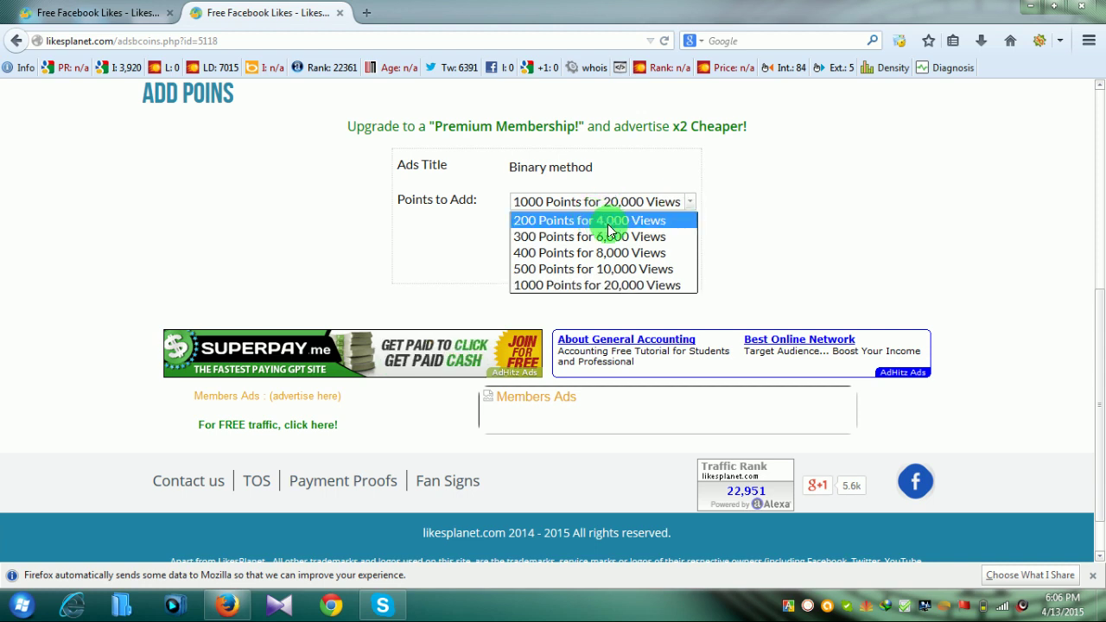
pyautogui.click(612, 222)
# Set the points to add for the banner ad to 500 Points for 10,000 Views.
pyautogui.click(682, 202)
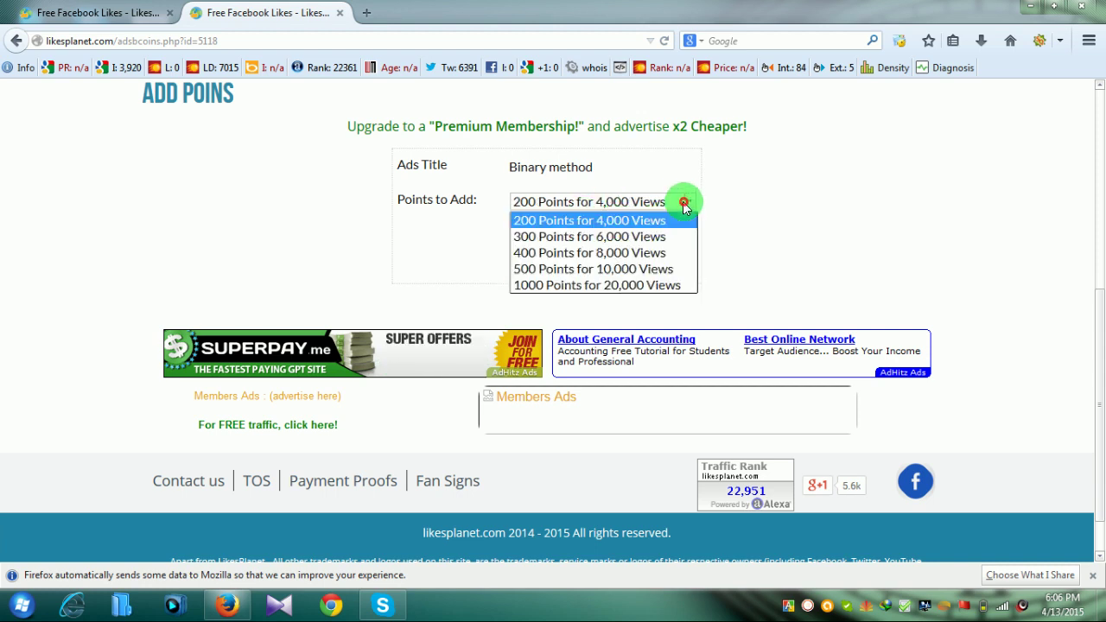
pyautogui.click(641, 269)
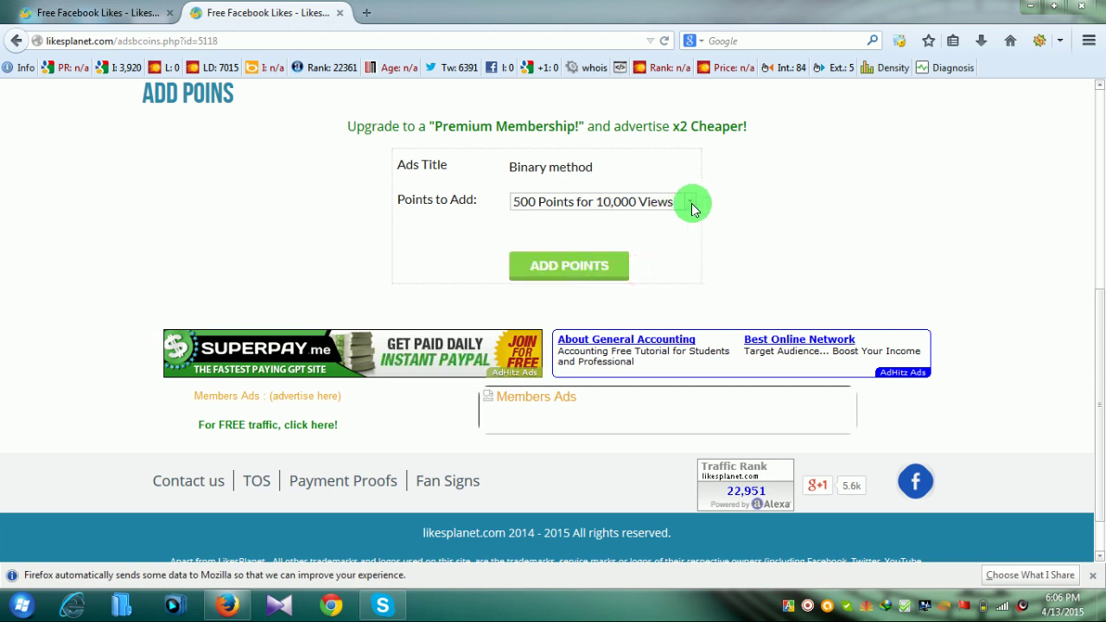
pyautogui.click(691, 203)
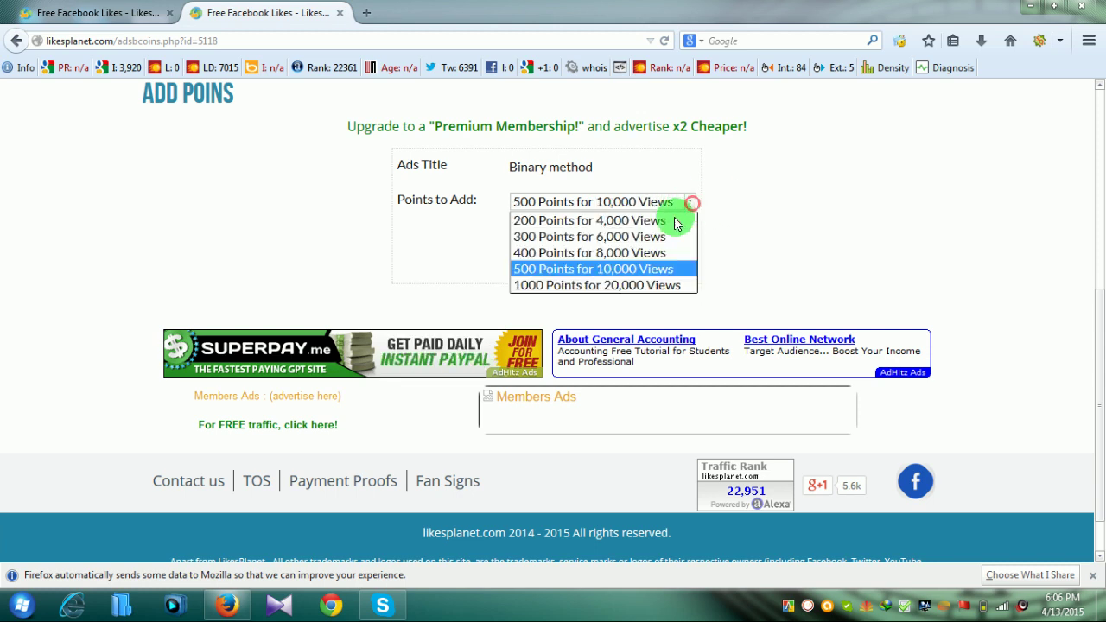
pyautogui.click(638, 269)
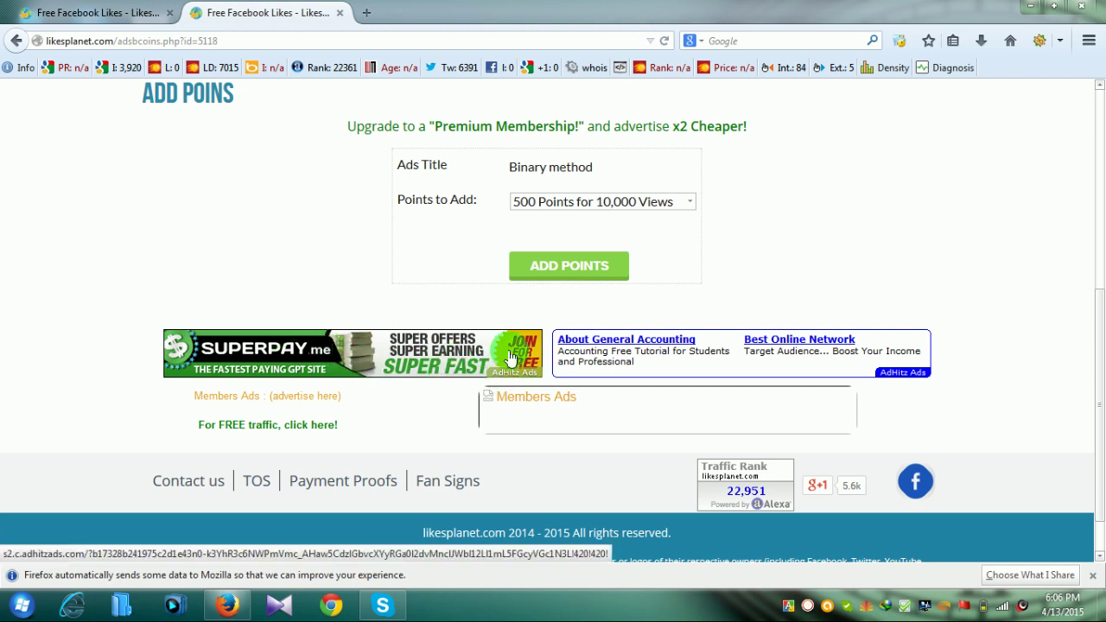
# Open the daily bonus page and examine the requirements for the 50-point and 150-point daily bonuses.
pyautogui.scroll(2, 235, 309)
pyautogui.scroll(2, 414, 340)
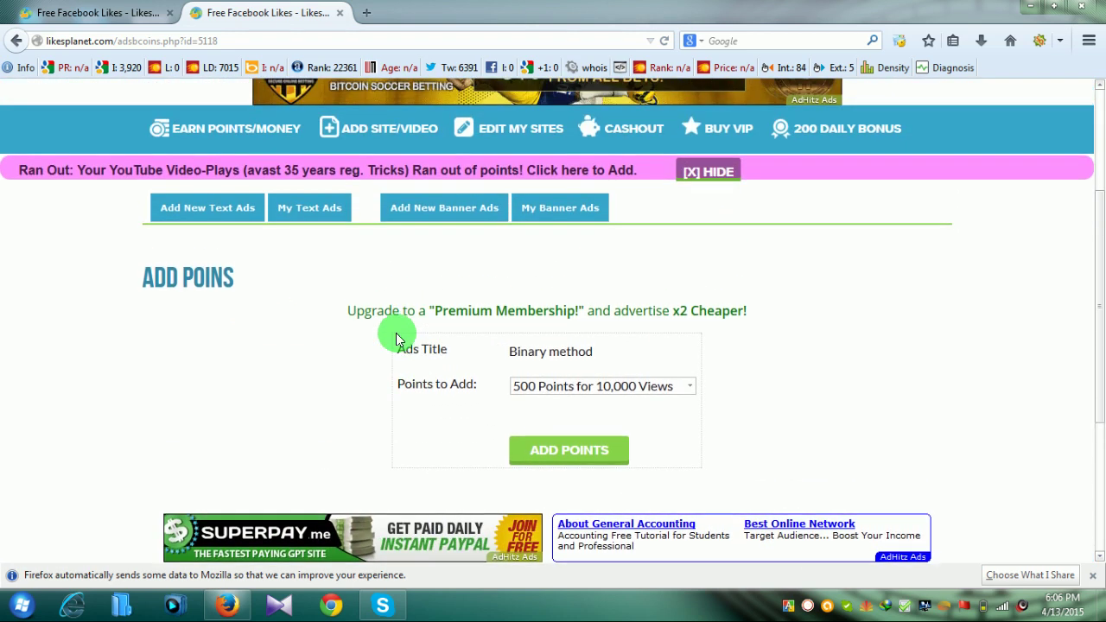
pyautogui.scroll(2, 506, 311)
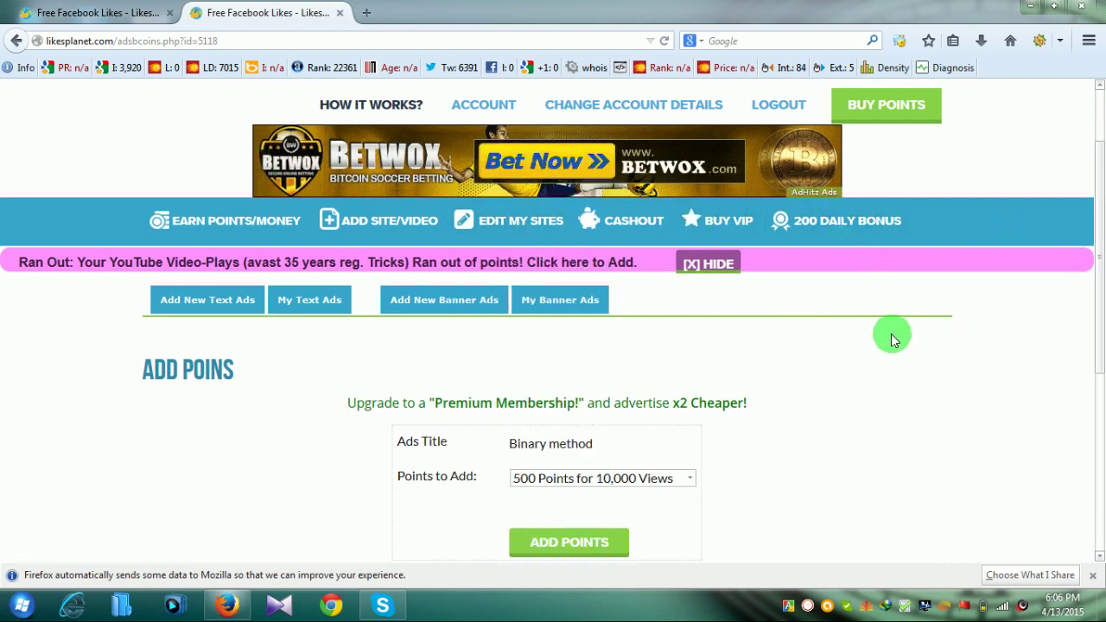
pyautogui.scroll(2, 980, 370)
pyautogui.scroll(-2, 982, 370)
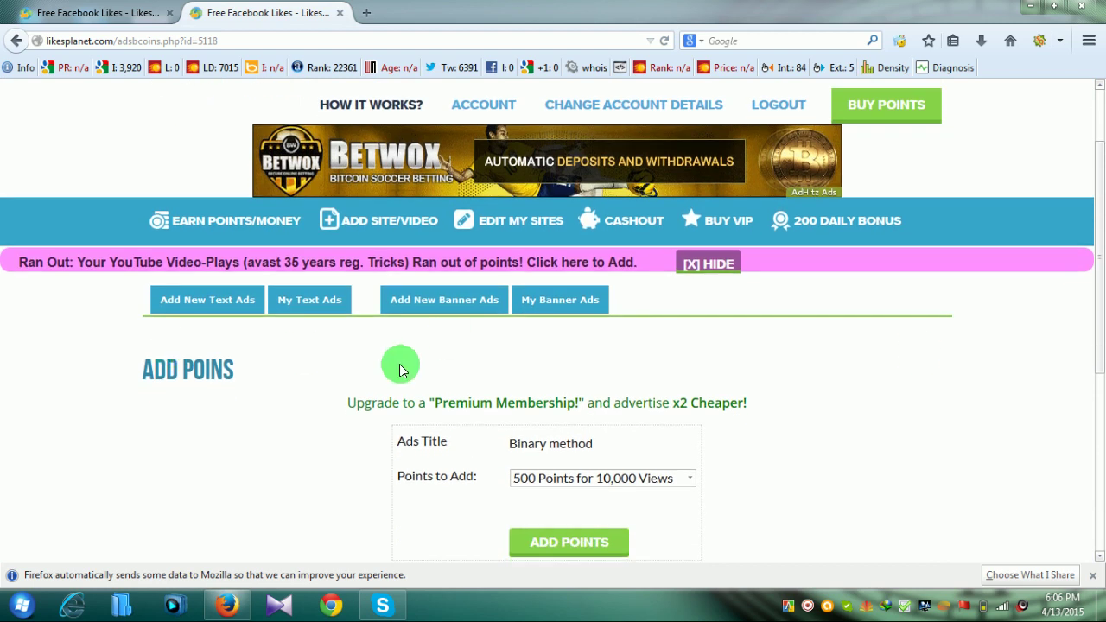
pyautogui.click(816, 216)
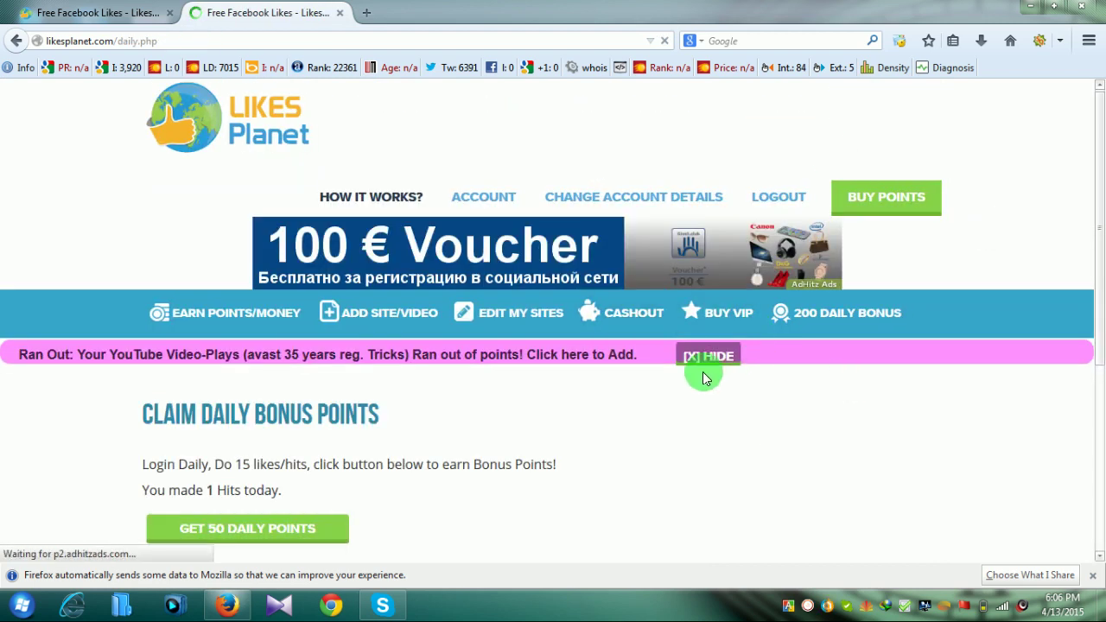
pyautogui.scroll(-5, 506, 321)
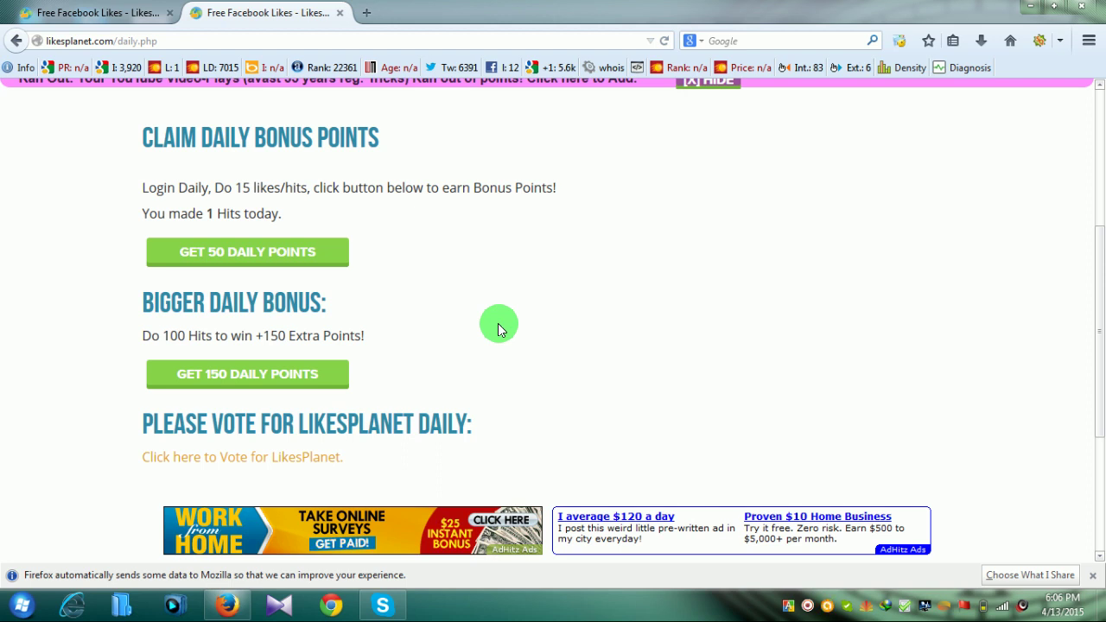
# Open the cashout page and examine the points-to-money conversion, minimum payouts, collection time and payout request form.
pyautogui.scroll(4, 574, 350)
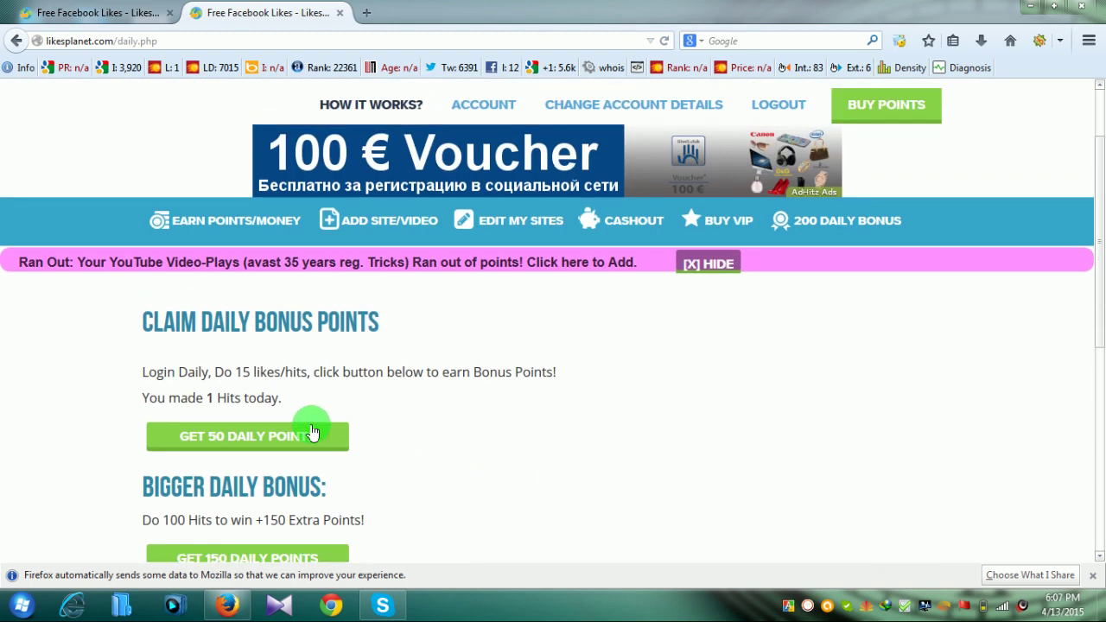
pyautogui.scroll(2, 510, 452)
pyautogui.scroll(-2, 500, 405)
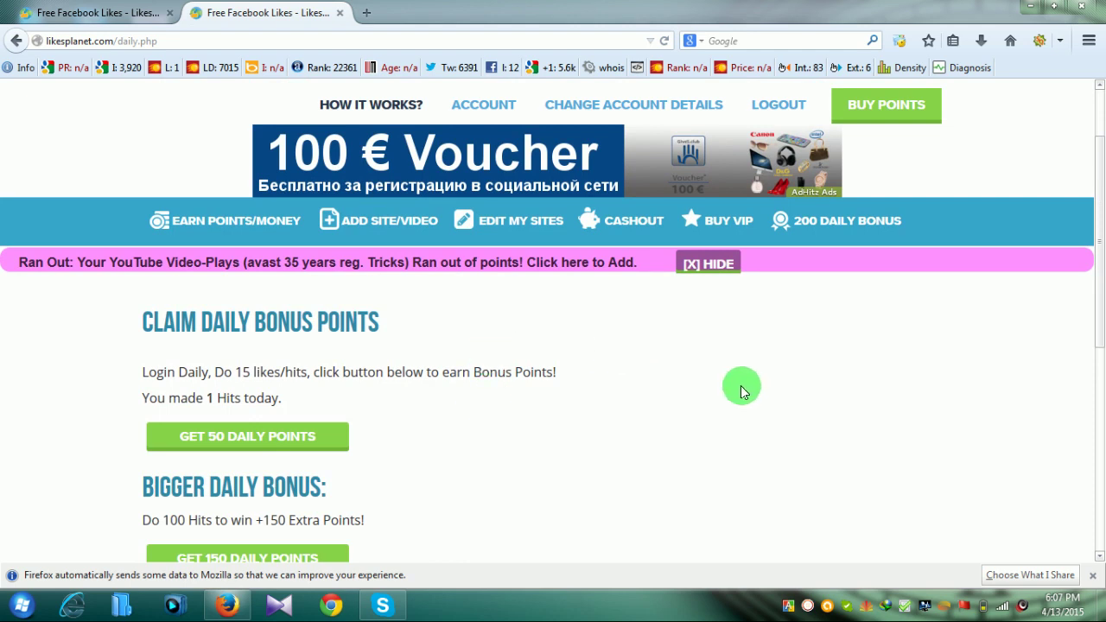
pyautogui.click(633, 223)
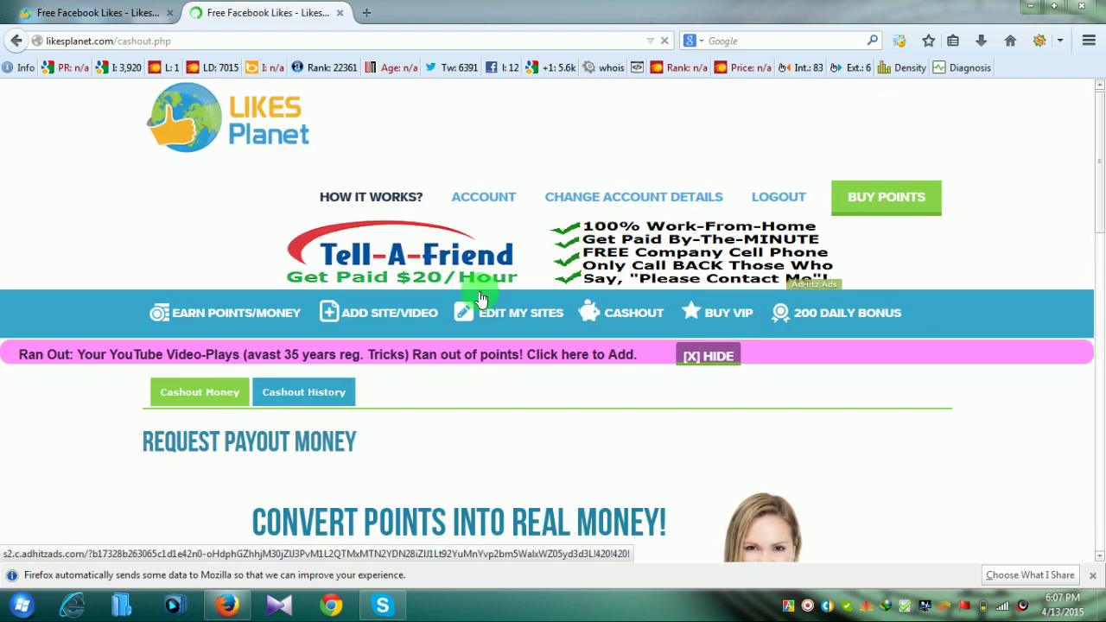
pyautogui.moveTo(423, 398)
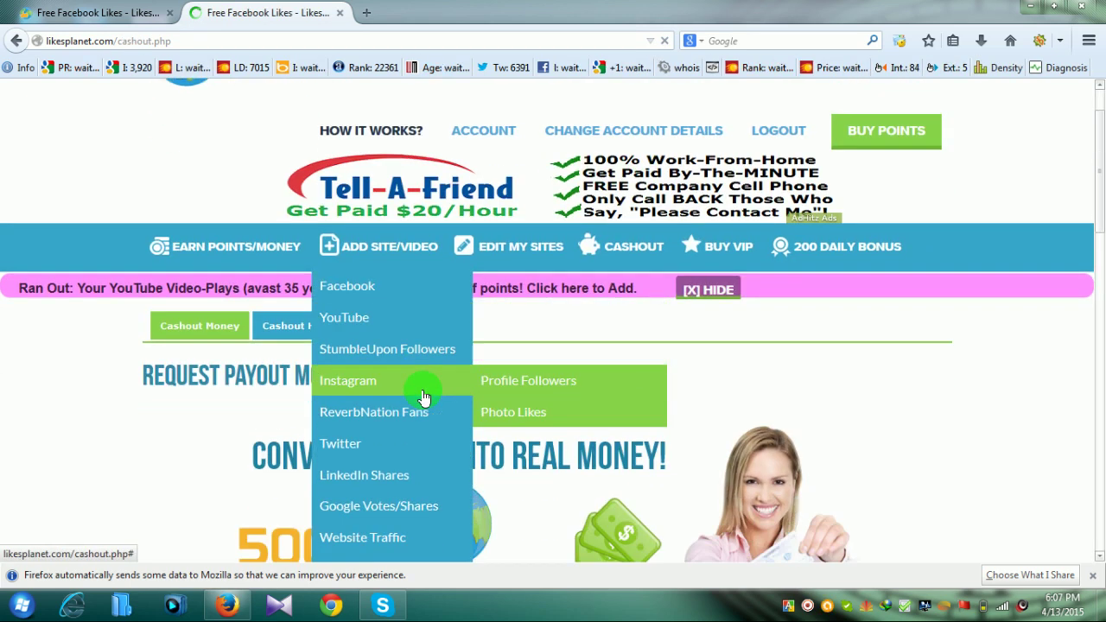
pyautogui.scroll(-5, 146, 361)
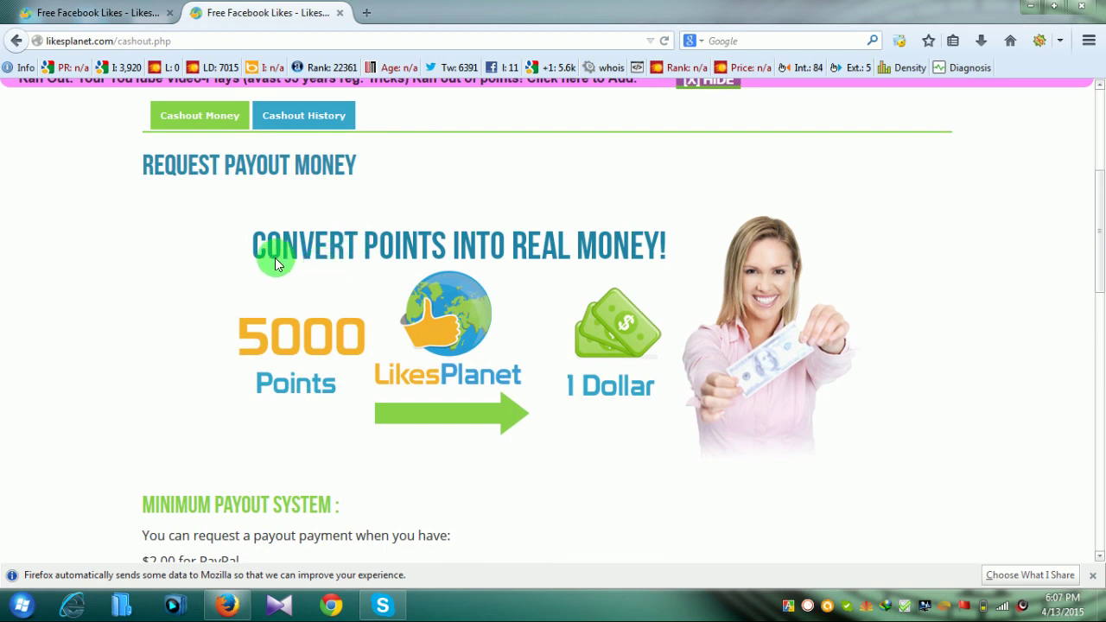
pyautogui.scroll(-2, 635, 371)
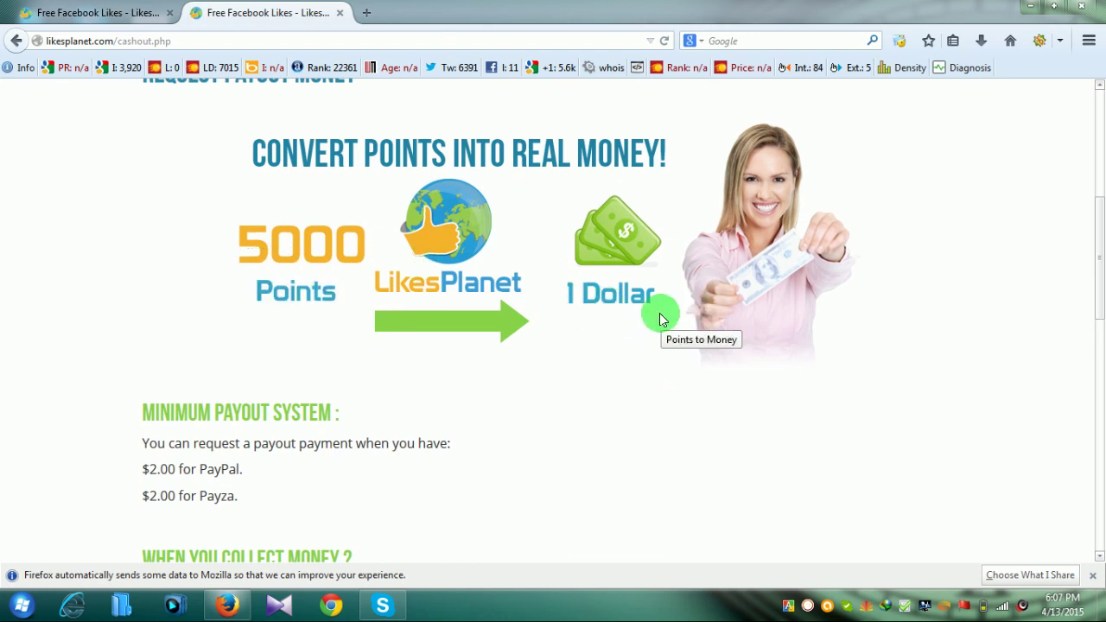
pyautogui.scroll(-2, 659, 315)
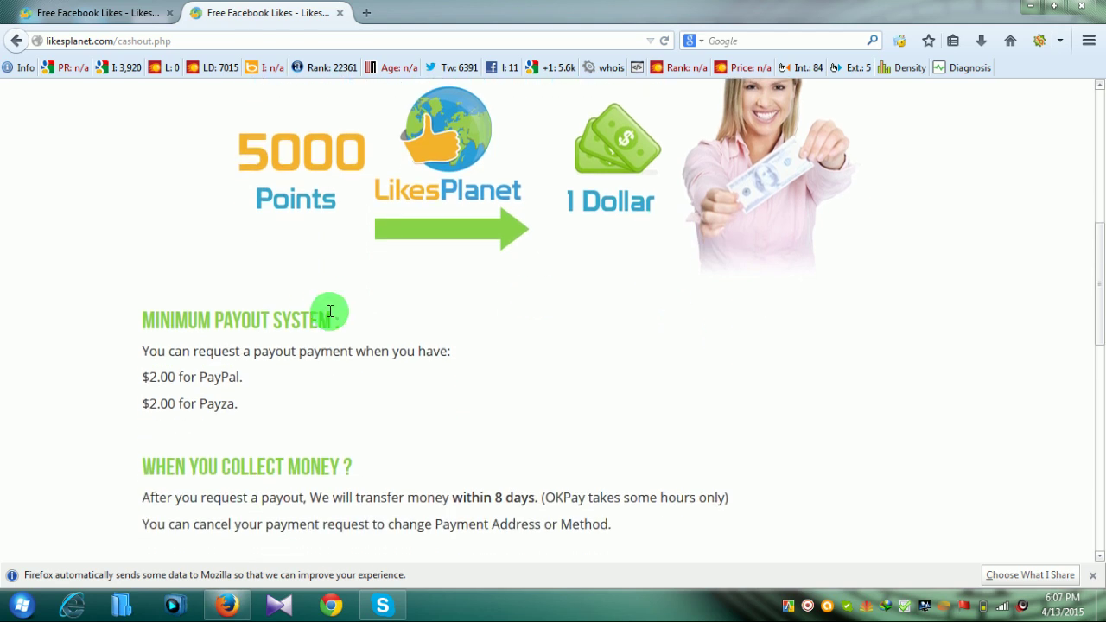
pyautogui.scroll(-2, 291, 338)
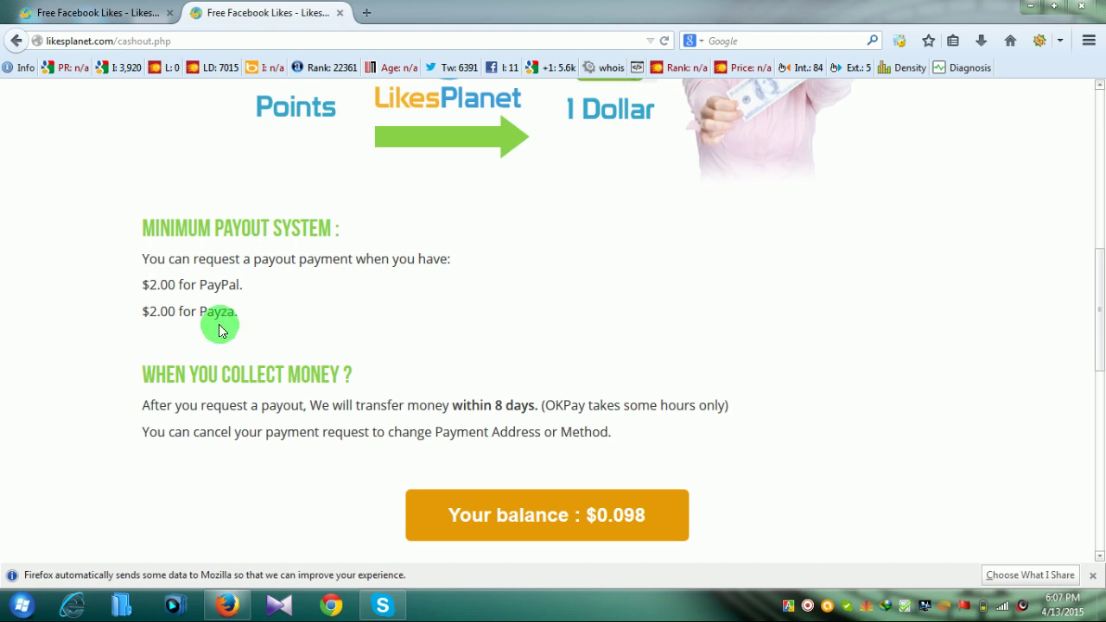
pyautogui.scroll(-3, 802, 469)
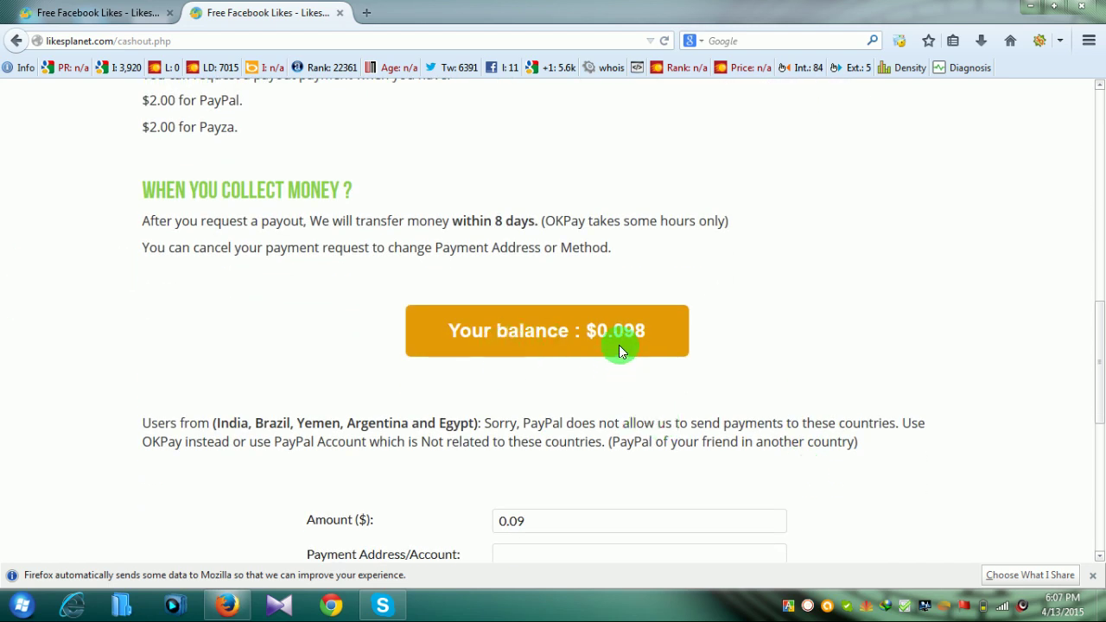
pyautogui.scroll(-3, 886, 394)
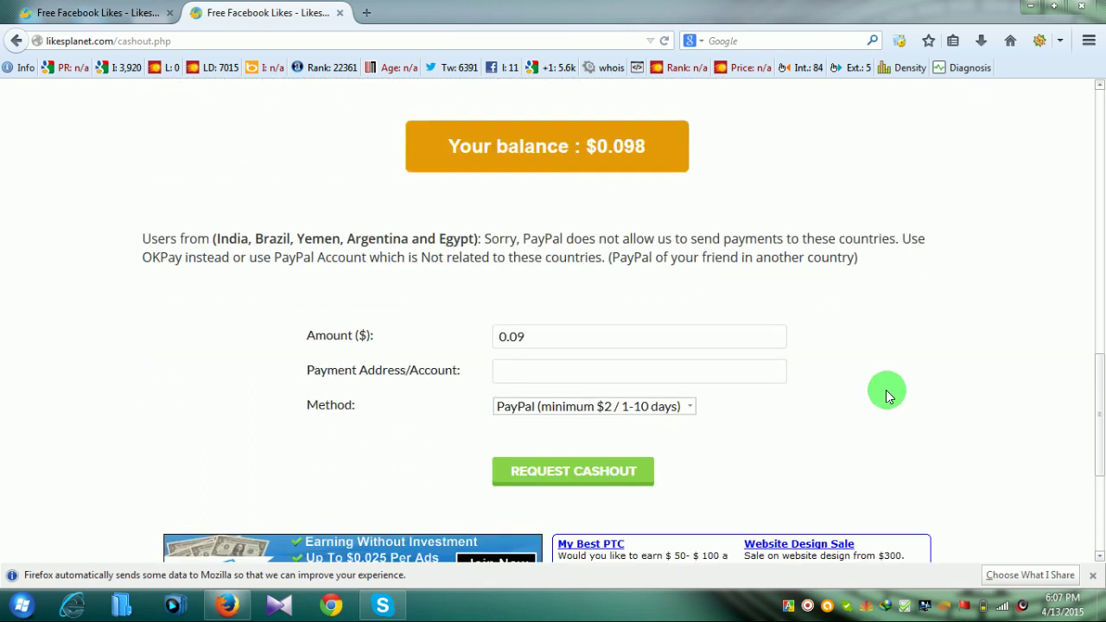
# Review the points-to-dollar conversion rate on the cashout page again.
pyautogui.scroll(9, 887, 394)
pyautogui.scroll(3, 886, 394)
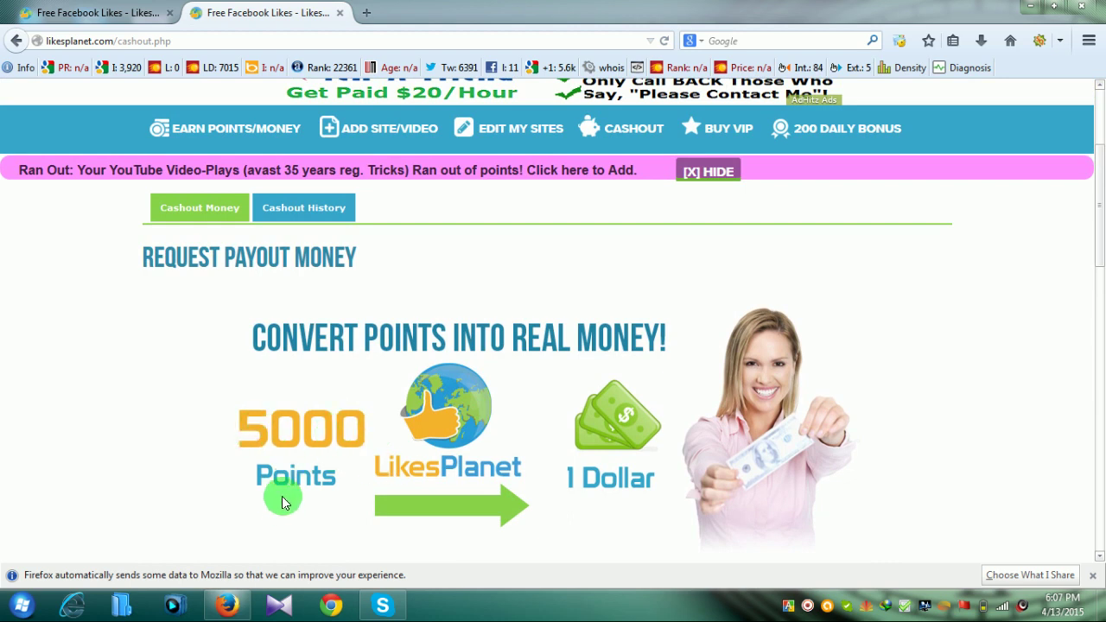
pyautogui.scroll(-2, 332, 491)
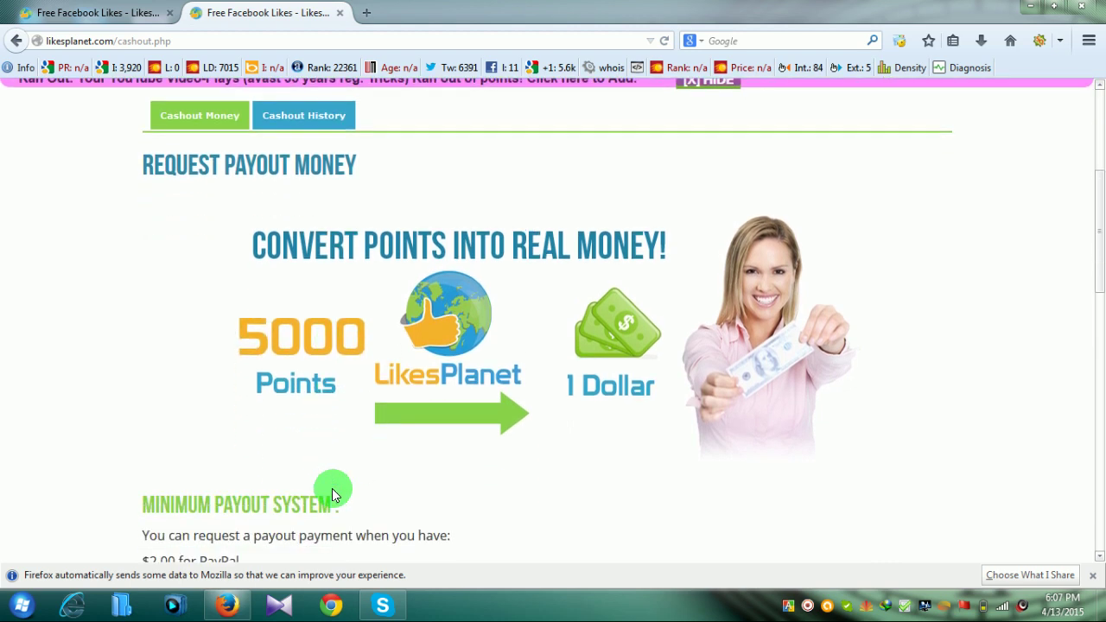
pyautogui.scroll(2, 267, 271)
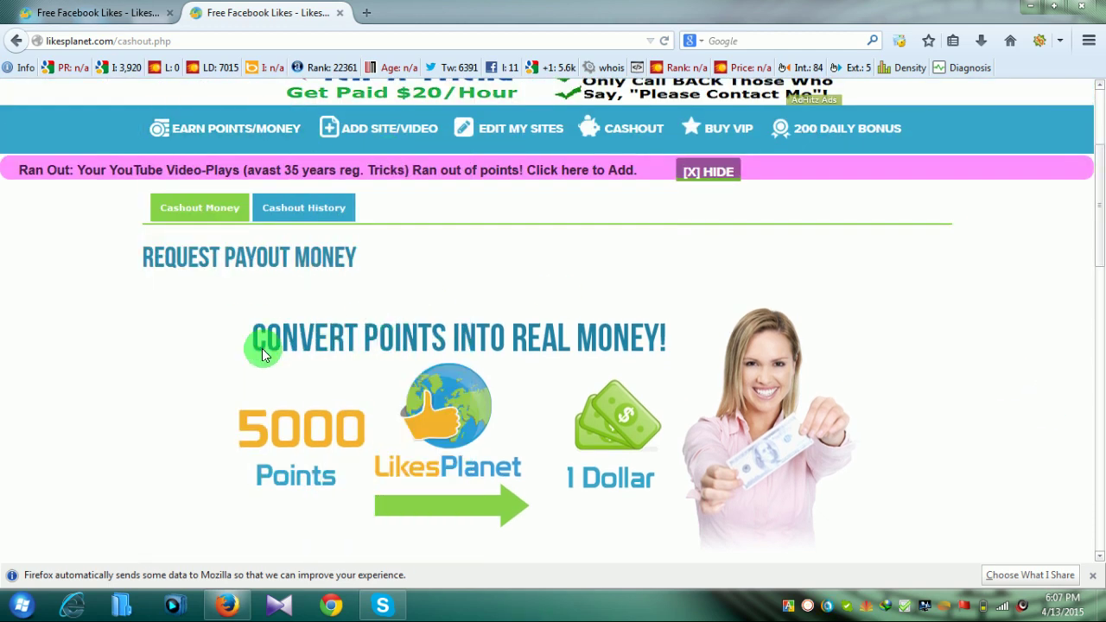
pyautogui.scroll(-2, 262, 348)
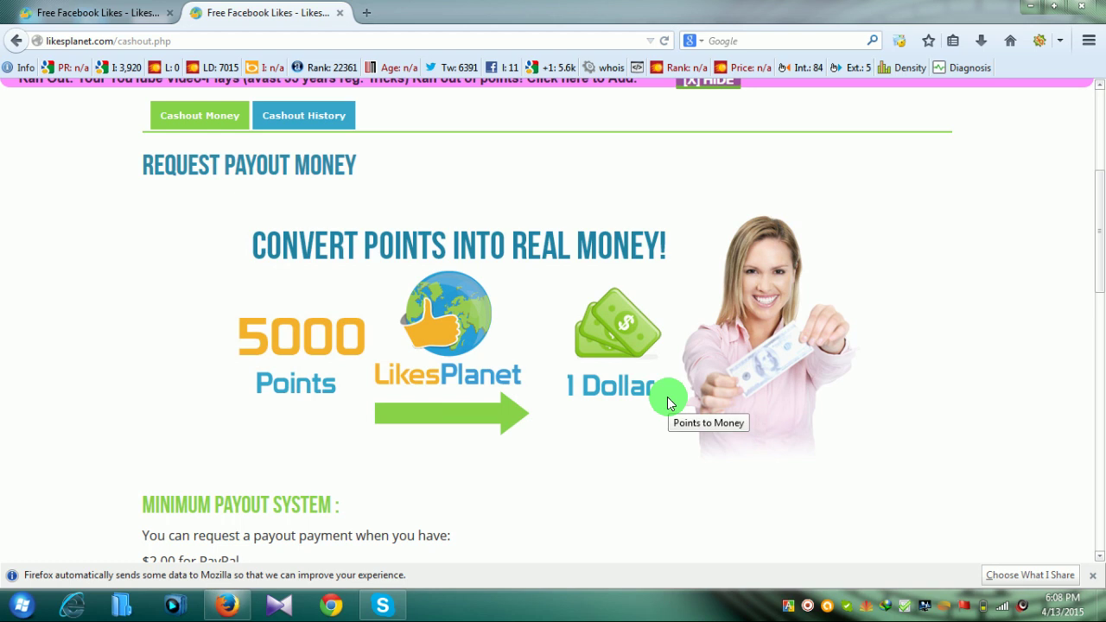
pyautogui.scroll(-2, 667, 396)
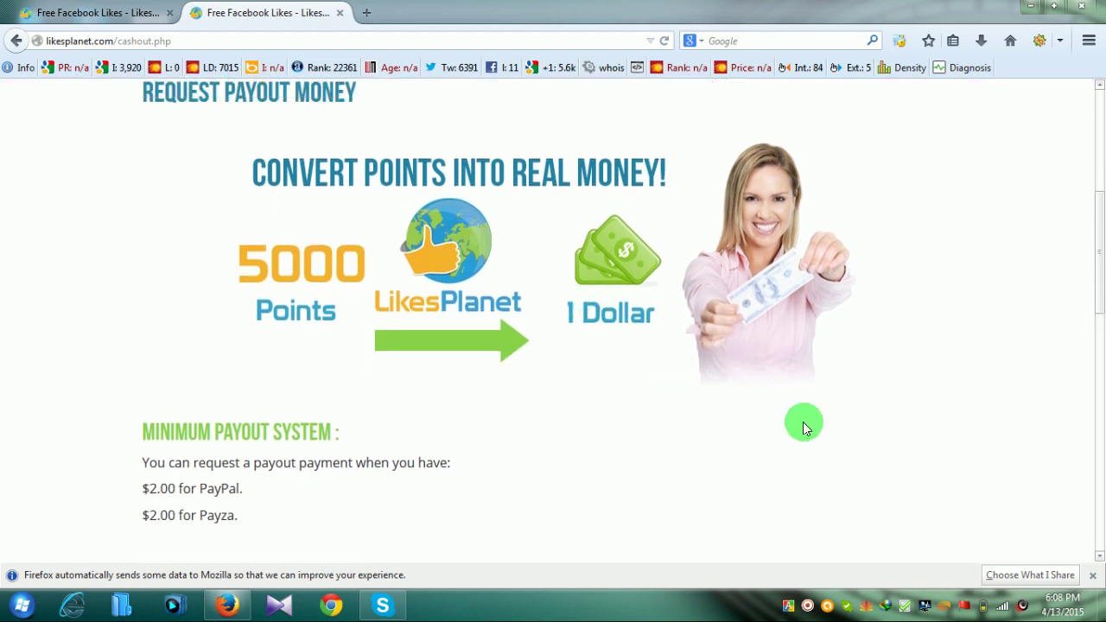
pyautogui.scroll(3, 803, 421)
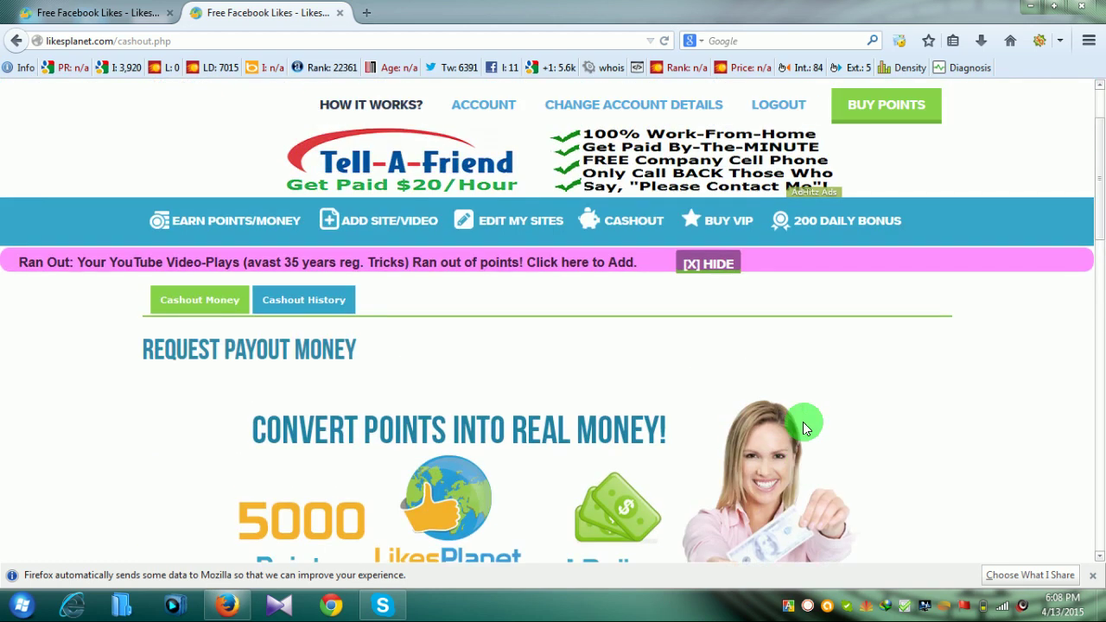
pyautogui.scroll(2, 803, 422)
pyautogui.scroll(-2, 781, 409)
pyautogui.scroll(2, 631, 414)
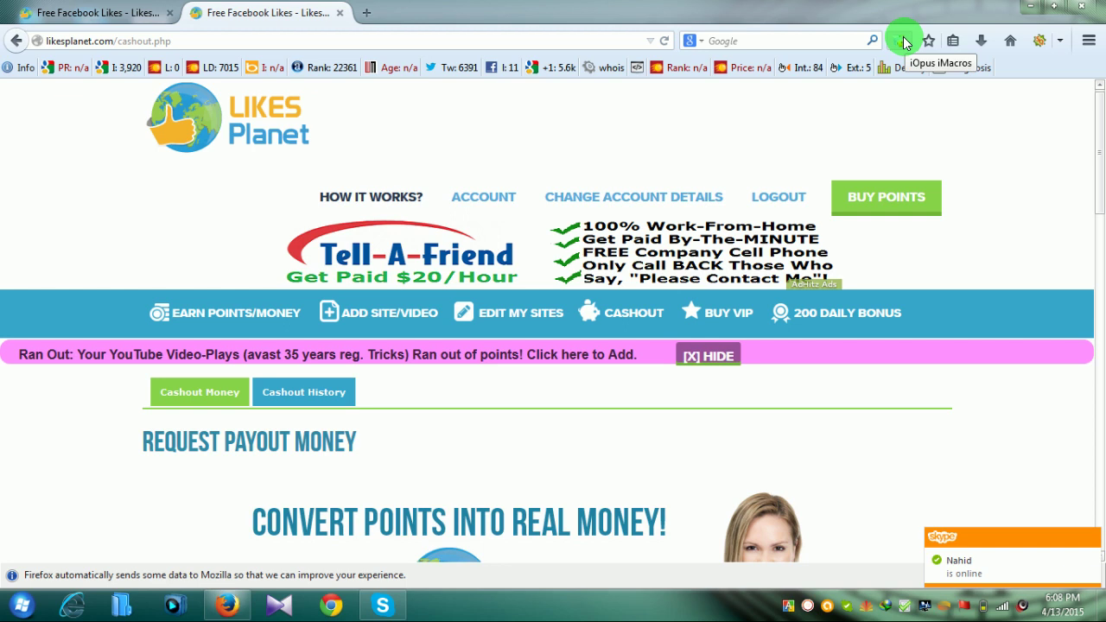
# Open a blank browser tab and return to the cashout page.
pyautogui.click(372, 16)
pyautogui.click(292, 15)
pyautogui.click(404, 13)
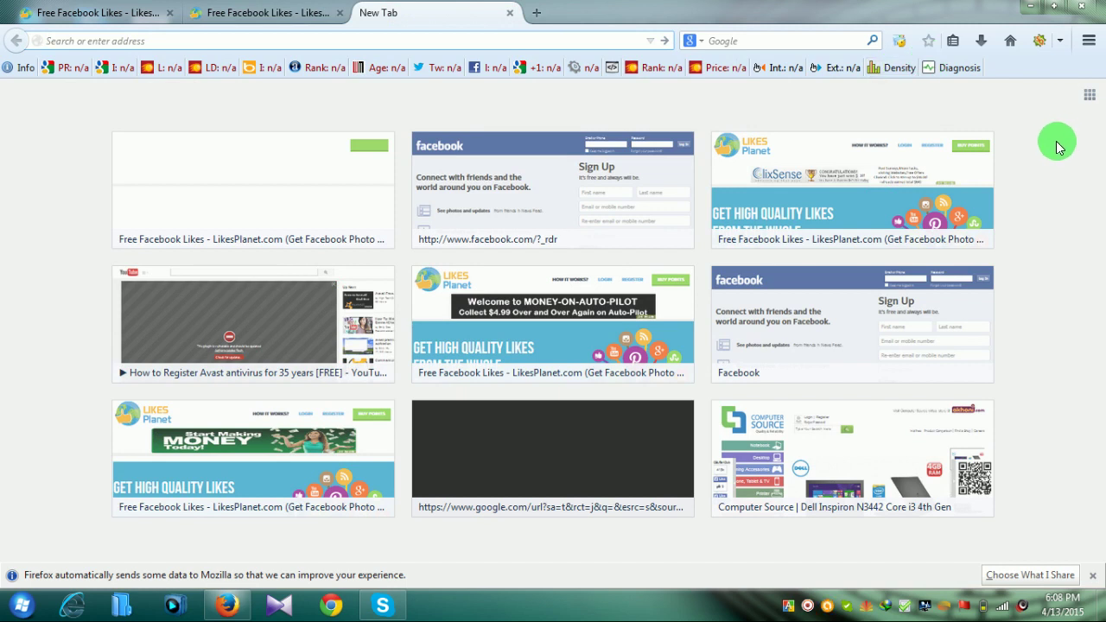
pyautogui.click(267, 15)
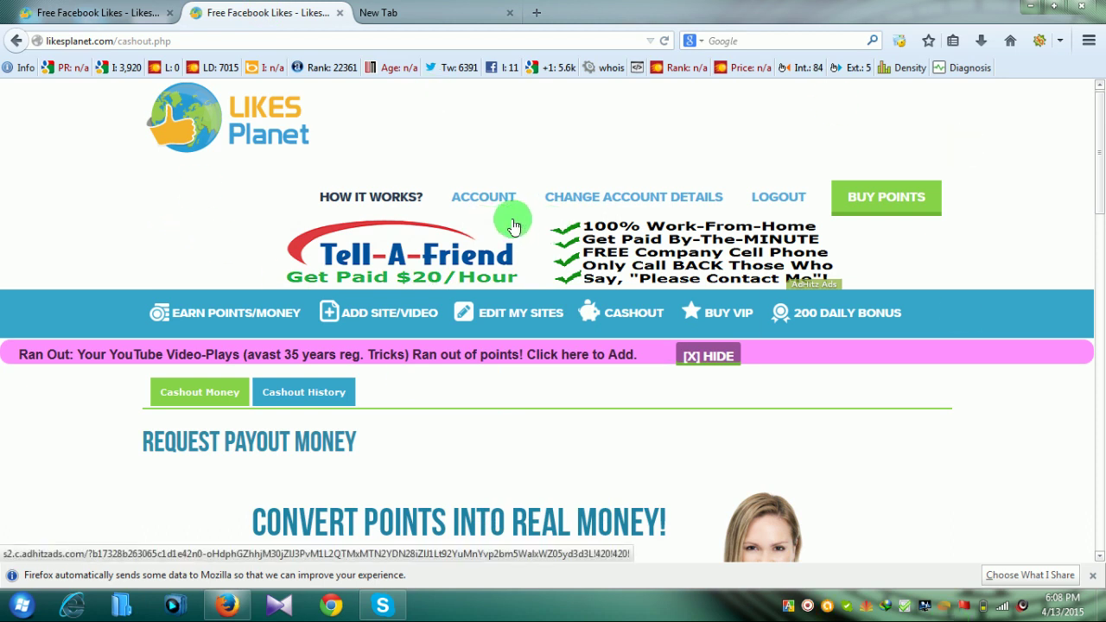
# Show the iMacros sidebar, examine its macro list and playback controls, and close it.
pyautogui.click(904, 41)
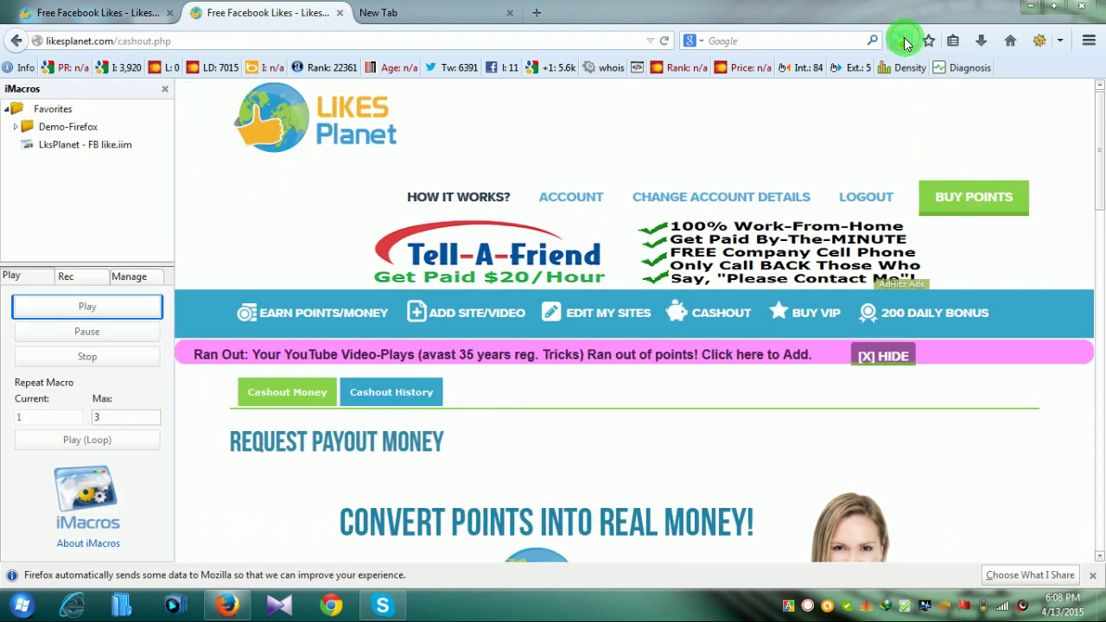
pyautogui.click(165, 90)
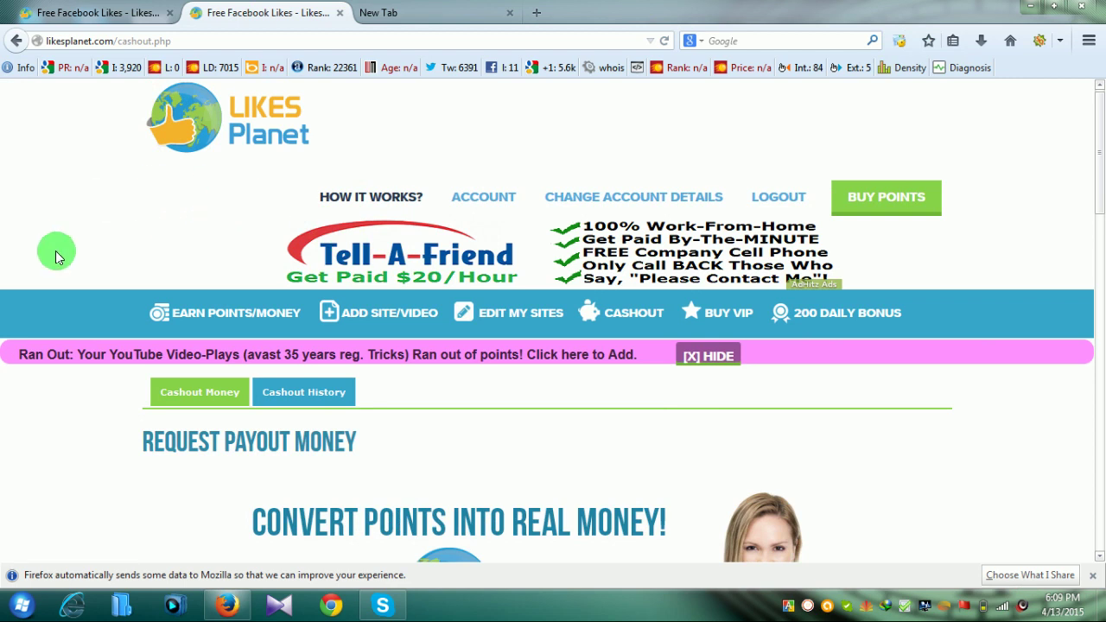
pyautogui.scroll(-2, 55, 251)
pyautogui.scroll(1, 415, 328)
pyautogui.scroll(2, 419, 333)
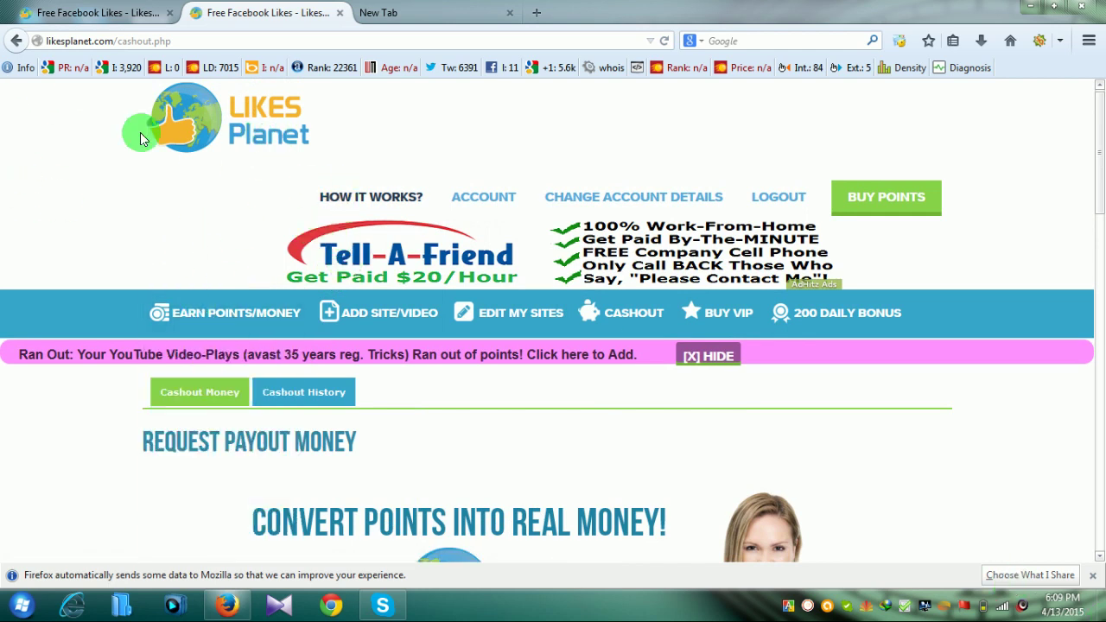
pyautogui.scroll(-2, 166, 237)
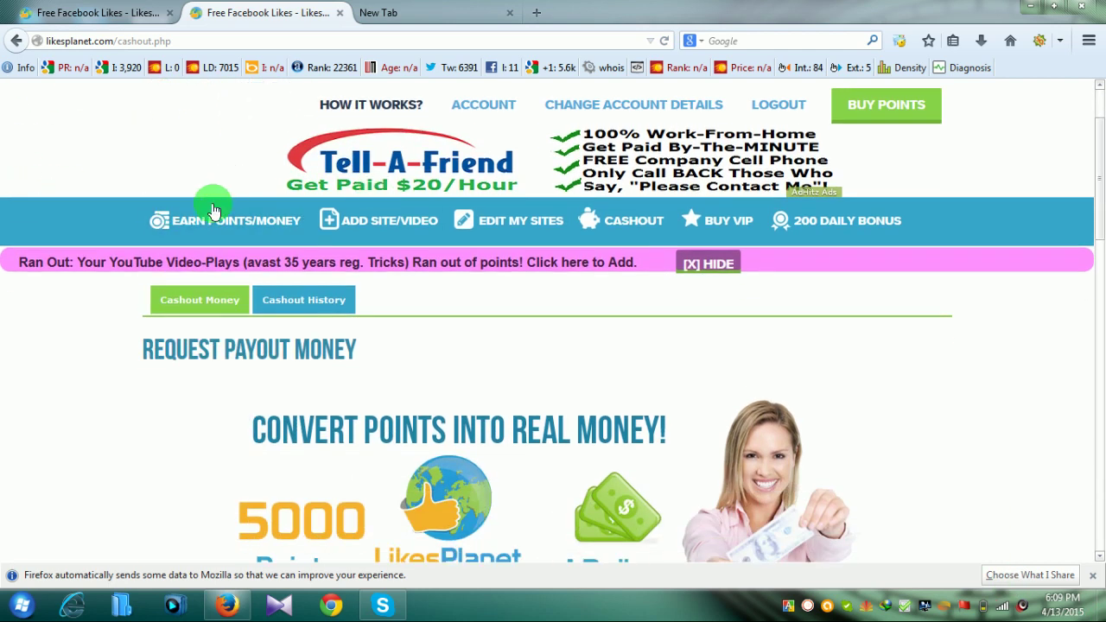
pyautogui.moveTo(210, 217)
pyautogui.moveTo(170, 259)
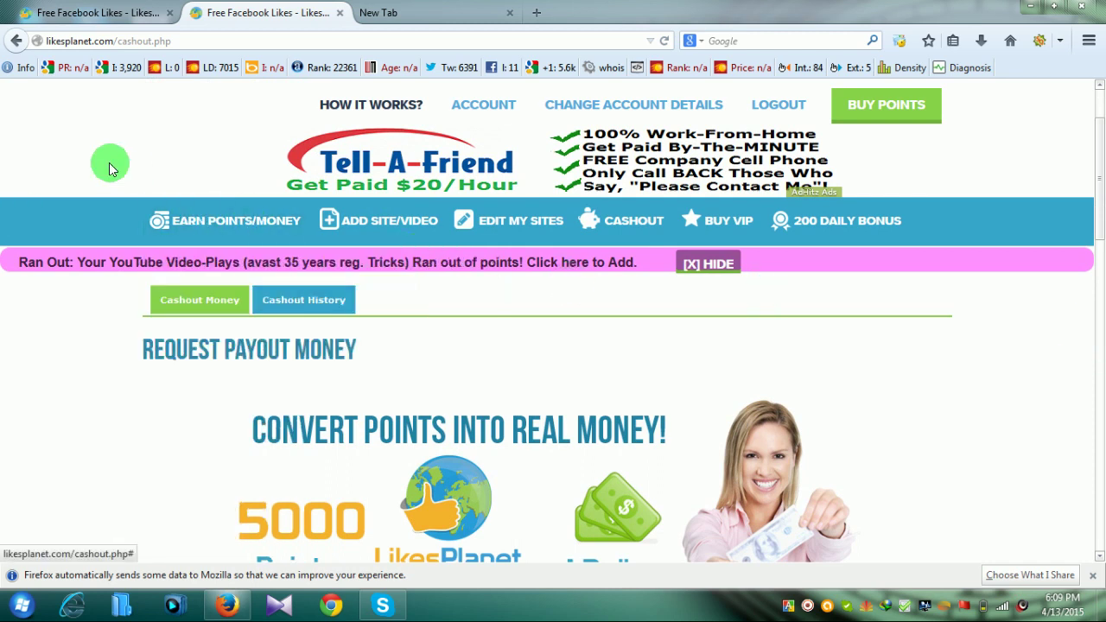
pyautogui.scroll(2, 614, 298)
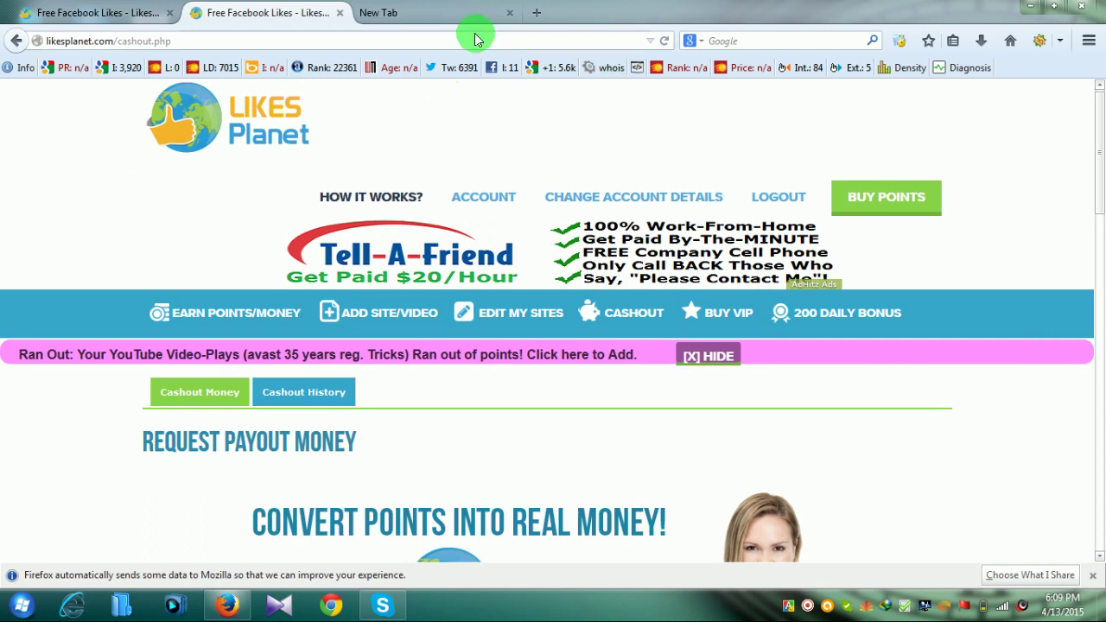
pyautogui.click(439, 10)
pyautogui.click(266, 17)
pyautogui.click(441, 12)
pyautogui.click(229, 12)
pyautogui.click(372, 12)
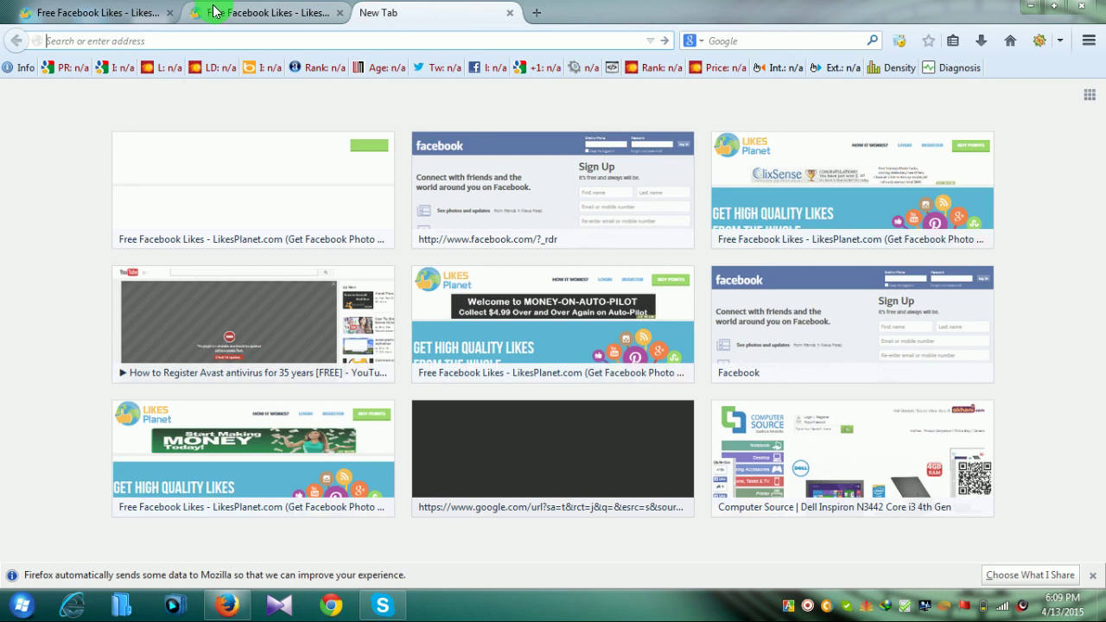
pyautogui.click(292, 14)
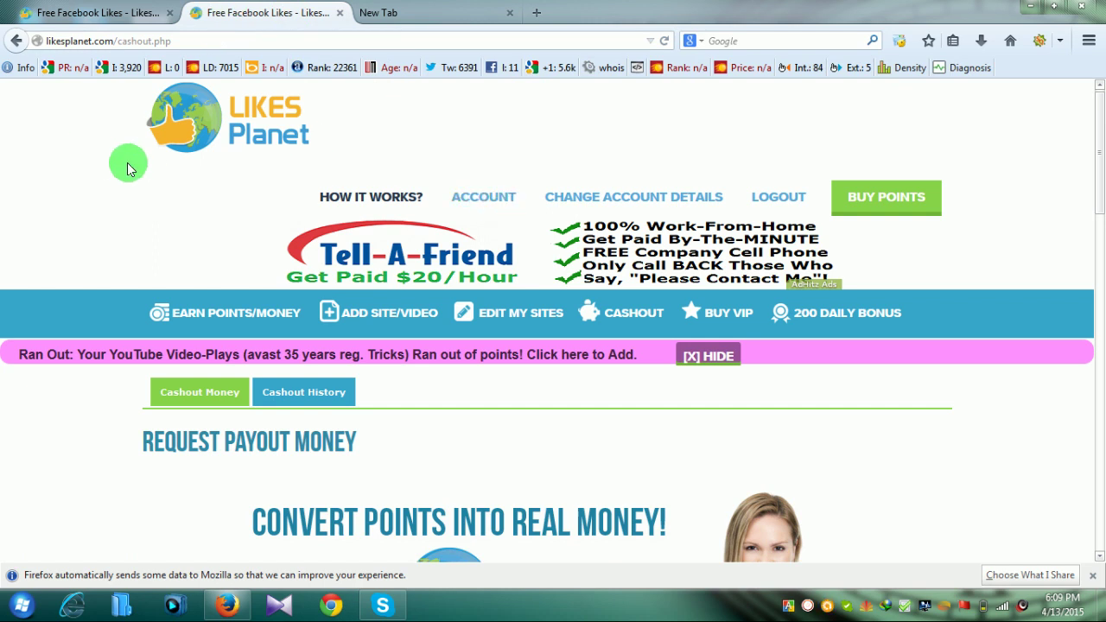
pyautogui.scroll(-2, 217, 239)
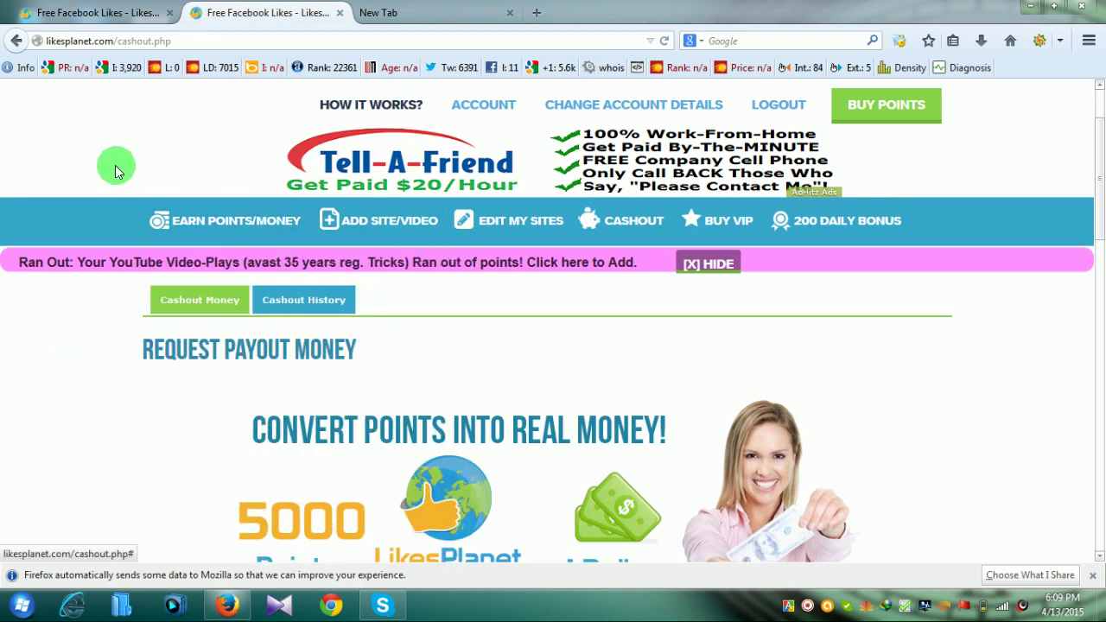
pyautogui.scroll(2, 259, 140)
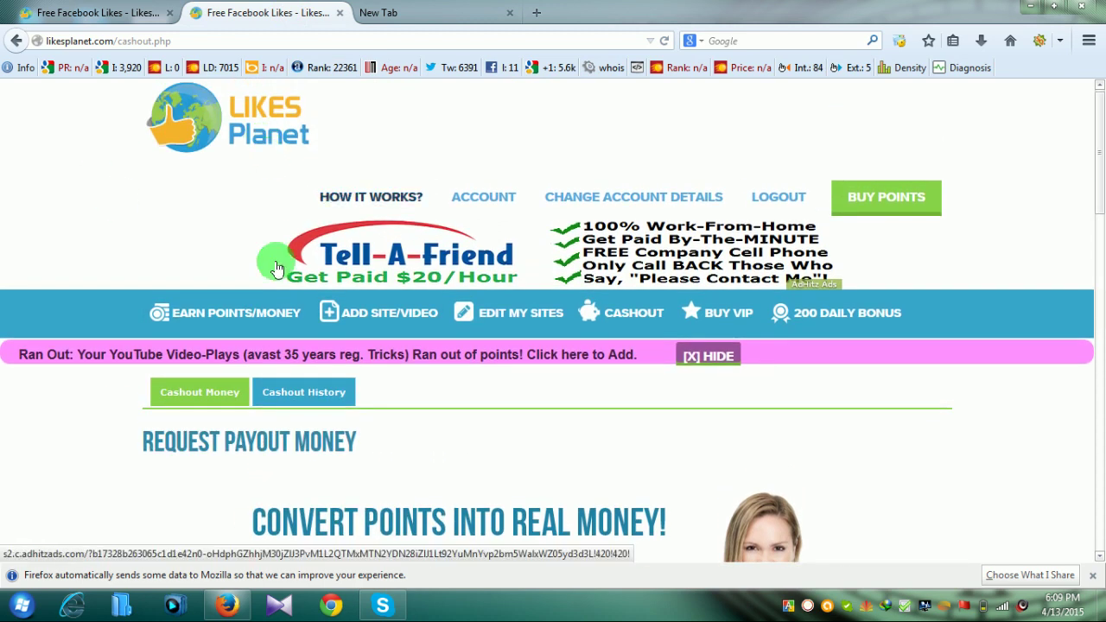
pyautogui.scroll(-2, 275, 264)
pyautogui.moveTo(283, 275)
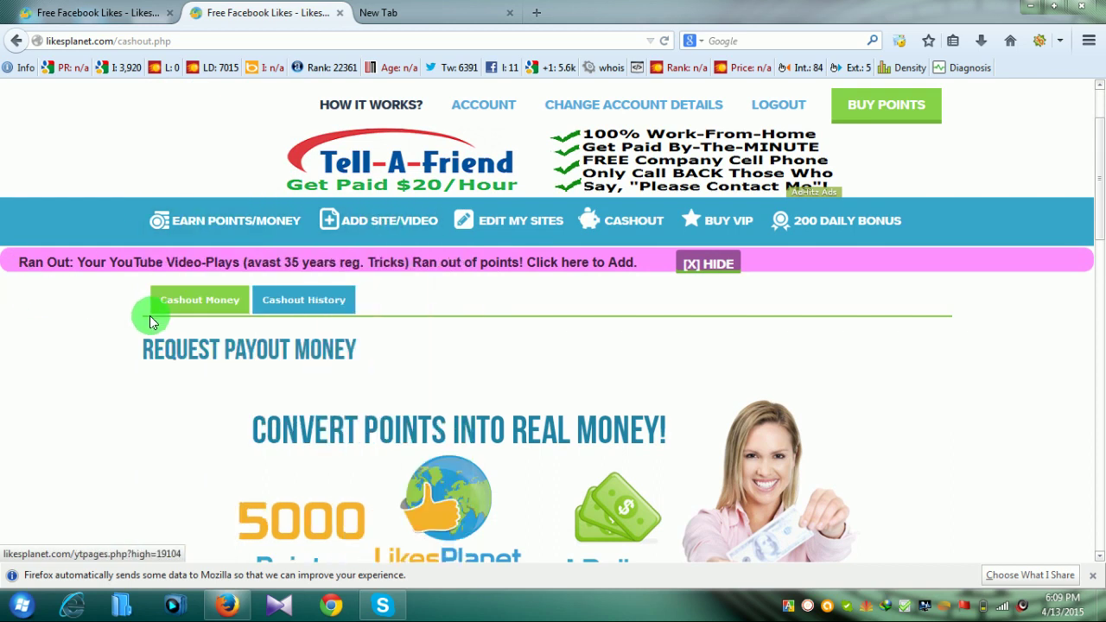
pyautogui.moveTo(238, 234)
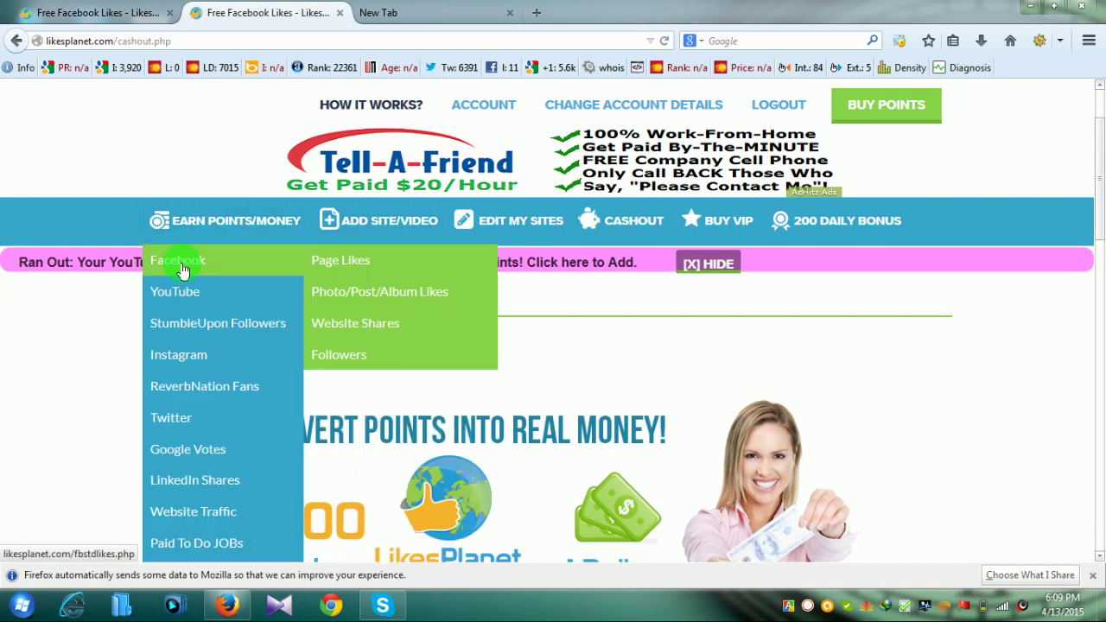
pyautogui.scroll(2, 968, 359)
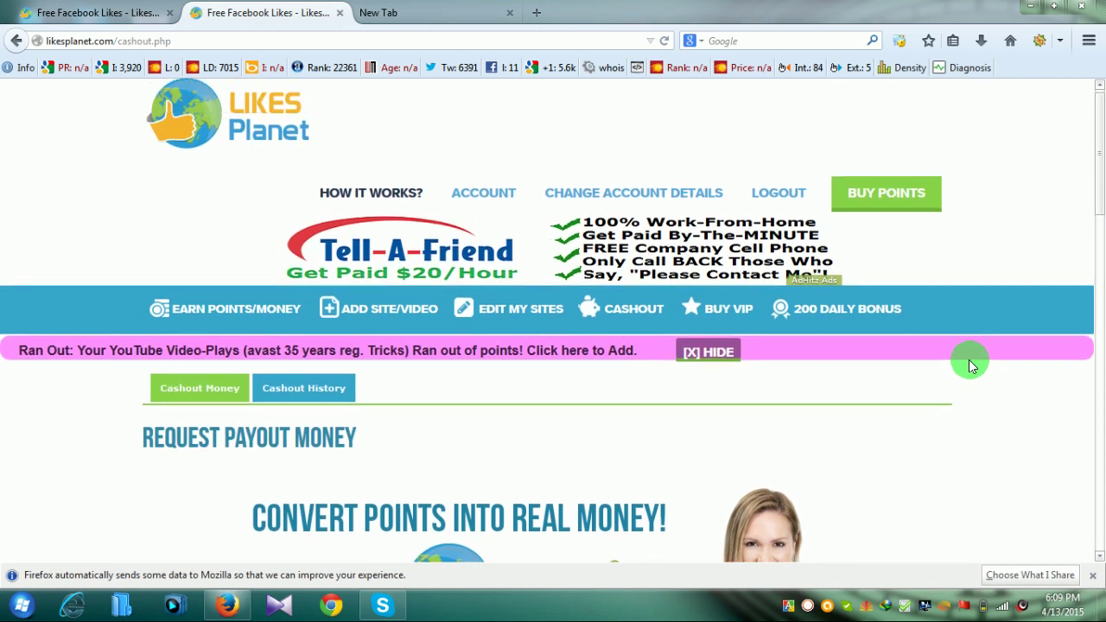
# Dismiss the iMacros toolbar options and close the blank browser tab.
pyautogui.rightClick(903, 41)
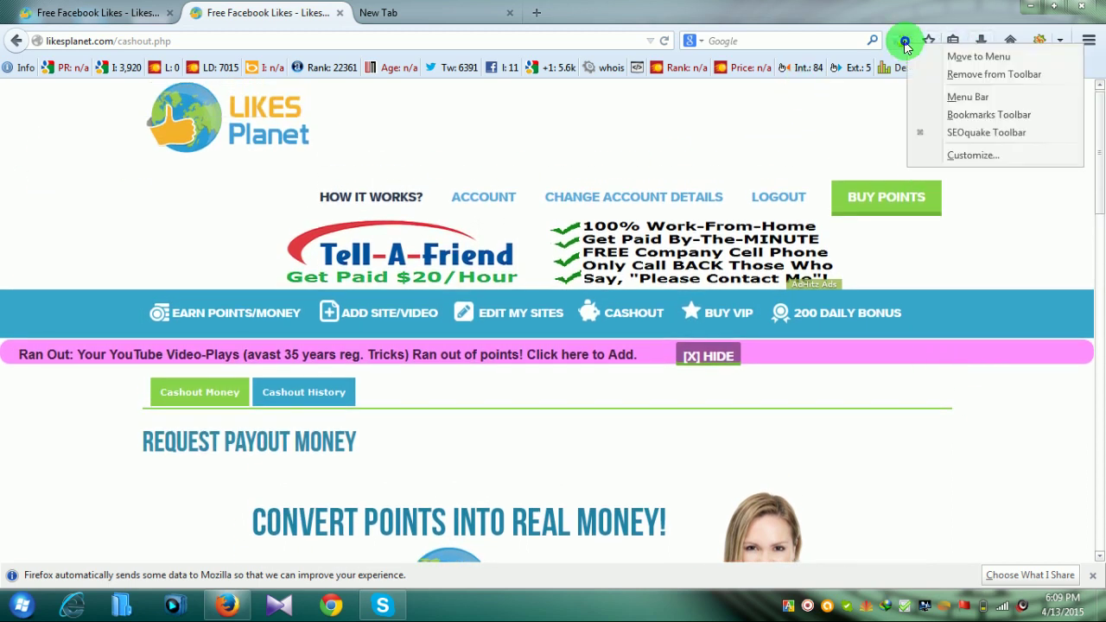
pyautogui.click(853, 116)
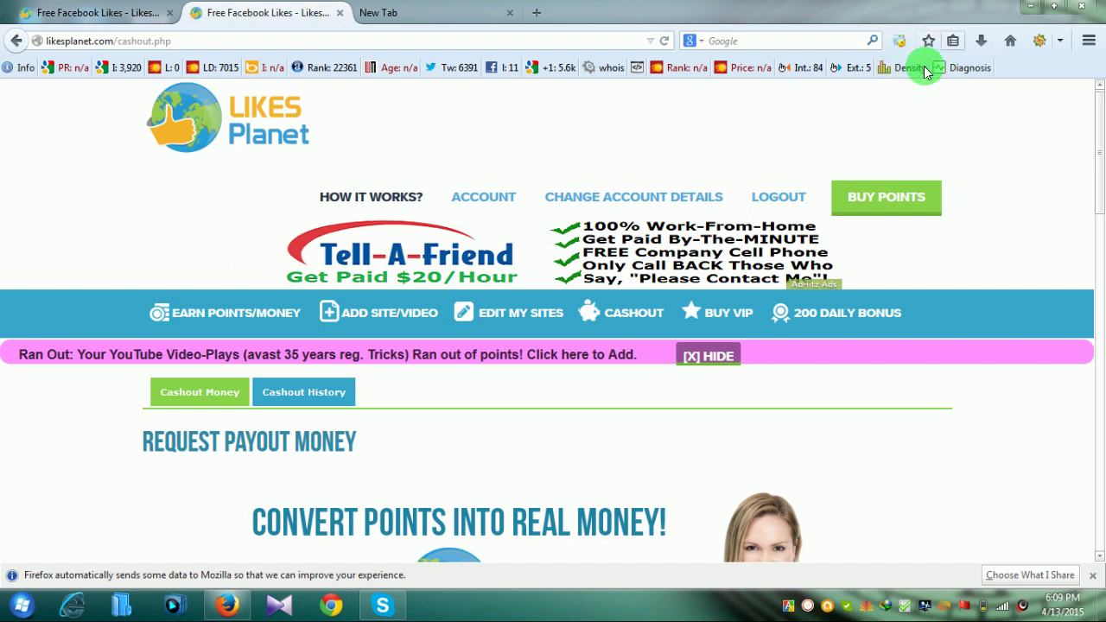
pyautogui.click(415, 10)
pyautogui.click(510, 13)
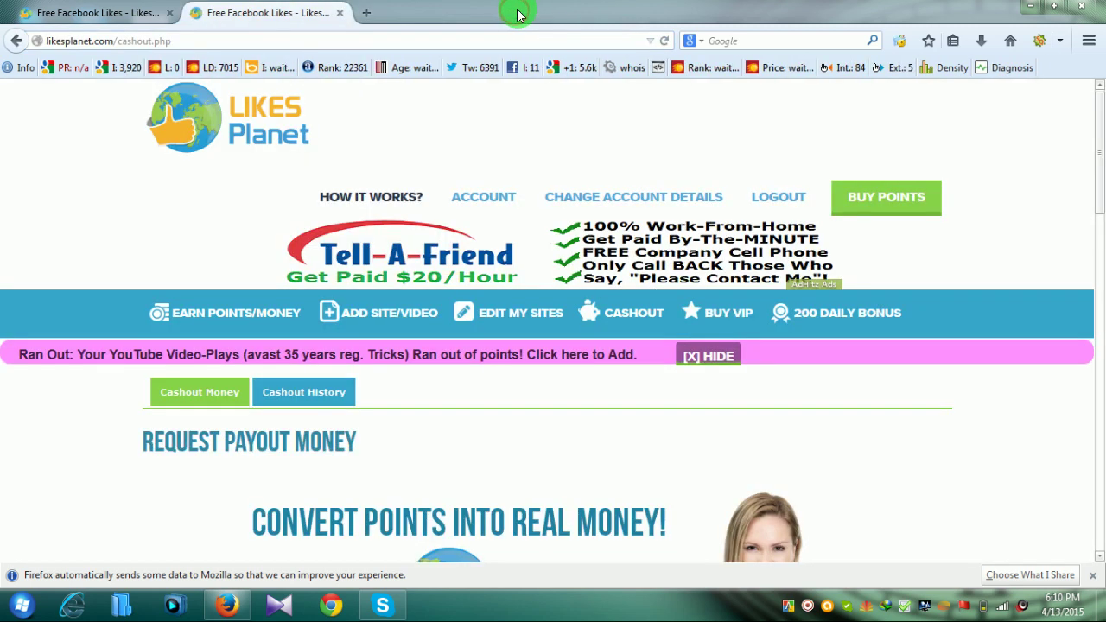
# Show the extensions installed in the browser and search all add-ons for iMacros, returning to the extensions list.
pyautogui.click(1089, 42)
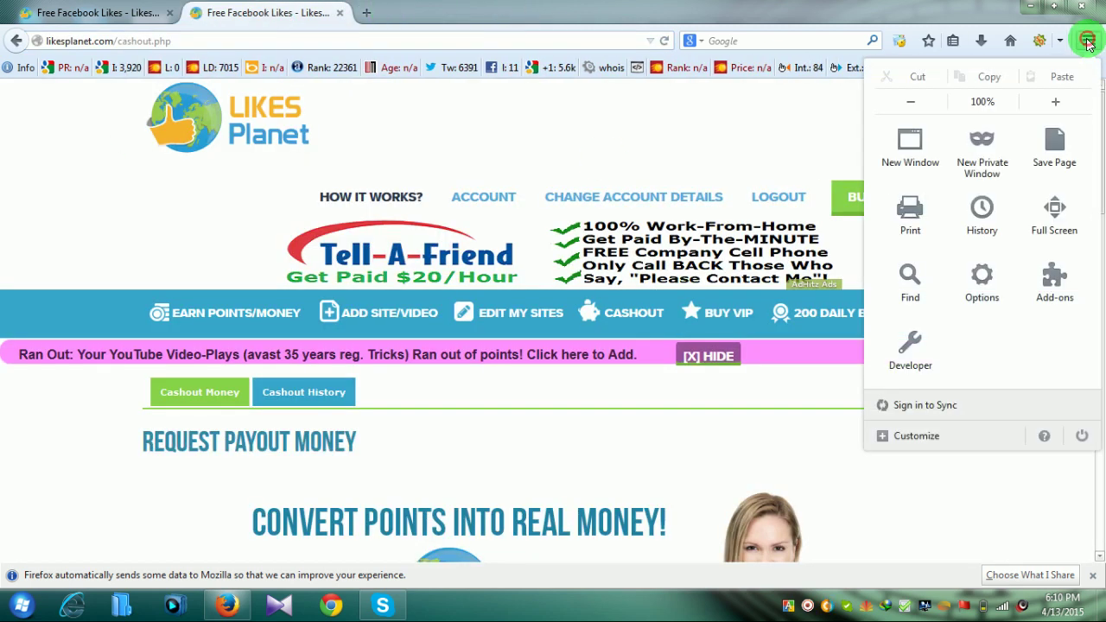
pyautogui.click(1052, 300)
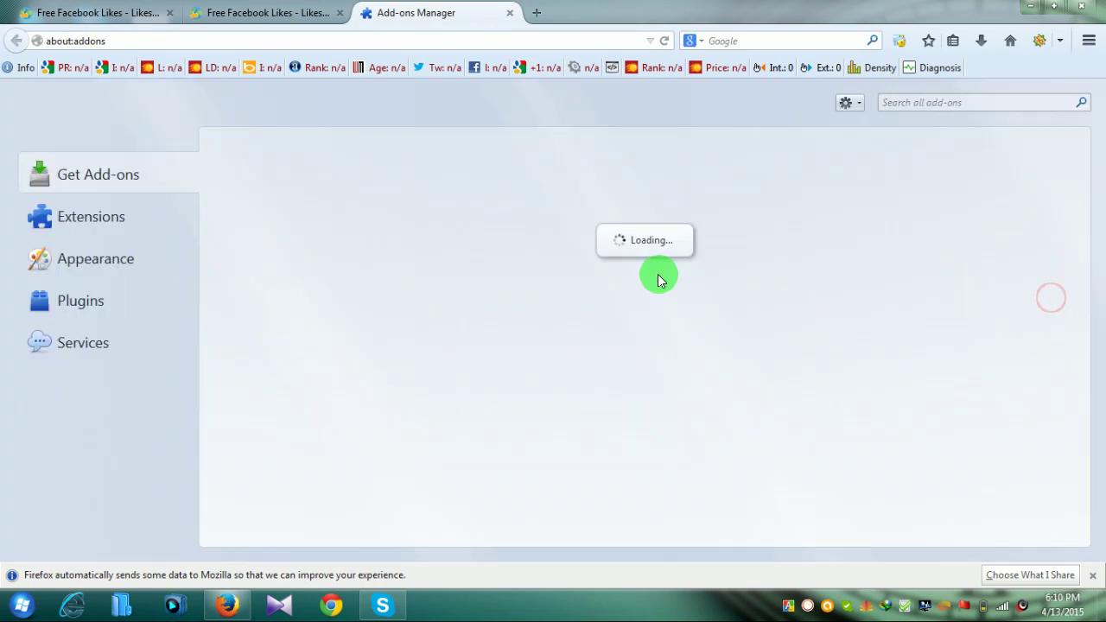
pyautogui.click(112, 222)
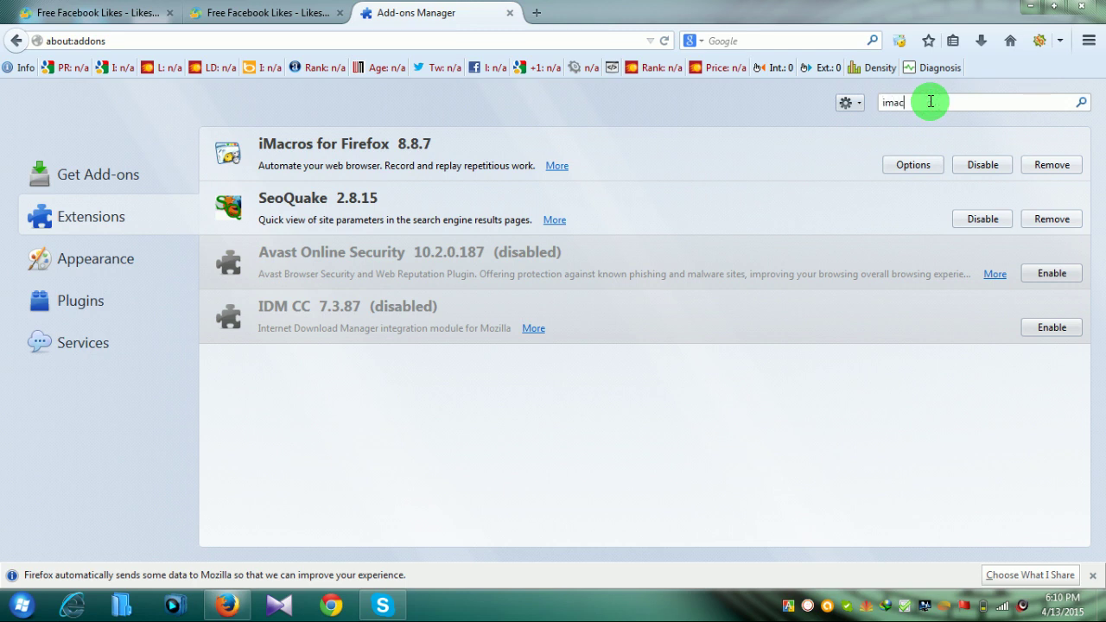
pyautogui.press('Return')
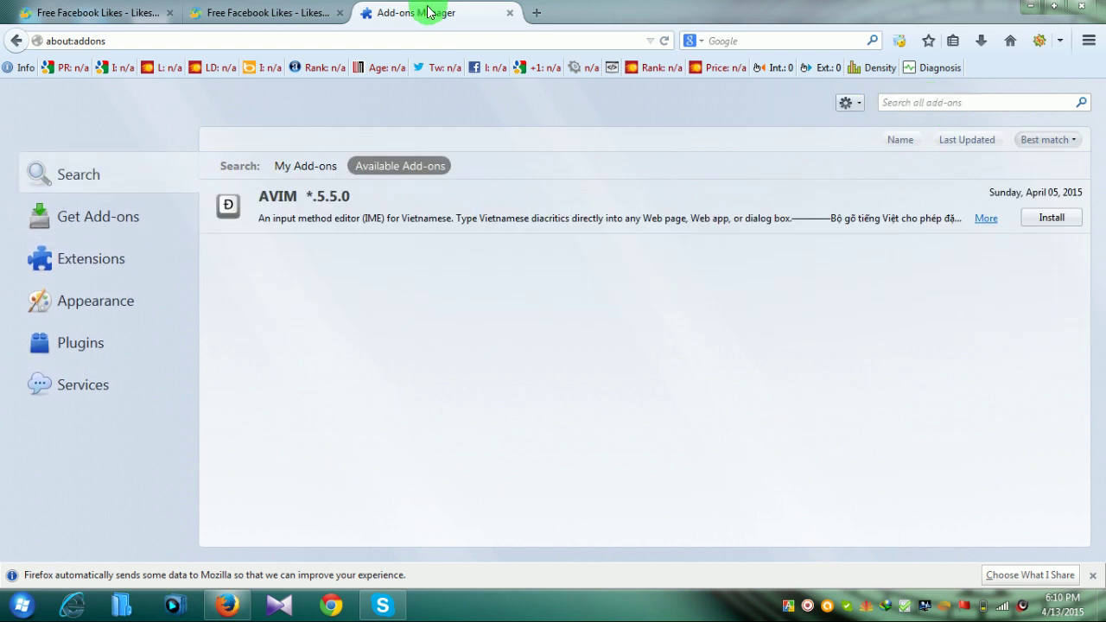
pyautogui.click(15, 42)
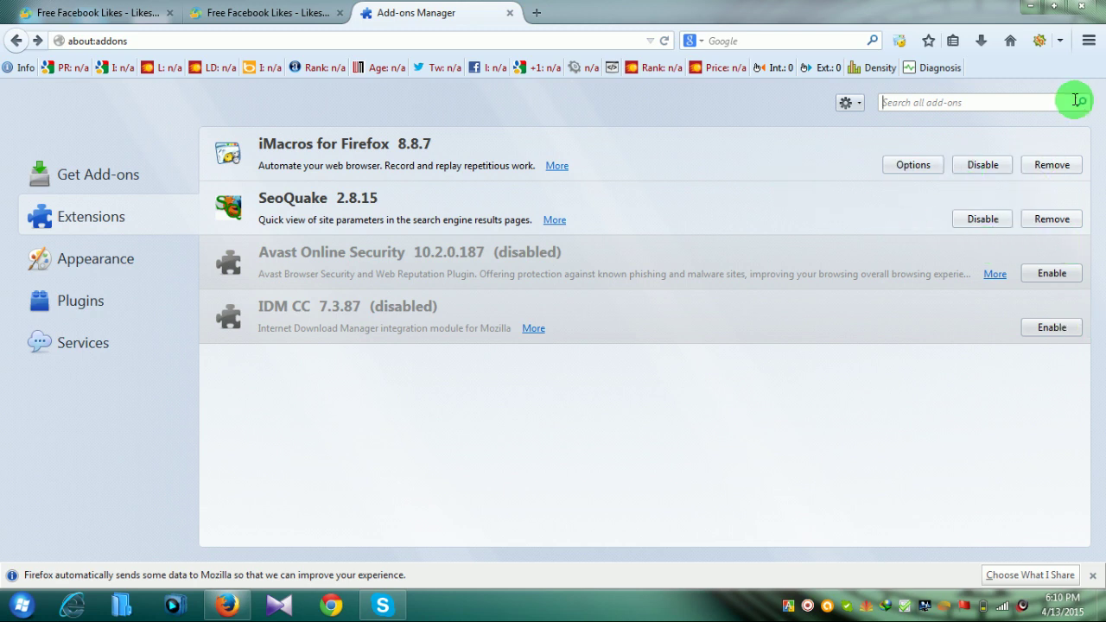
# Minimize the browser and open the Macros folder inside iMacros in the Documents library.
pyautogui.click(1031, 6)
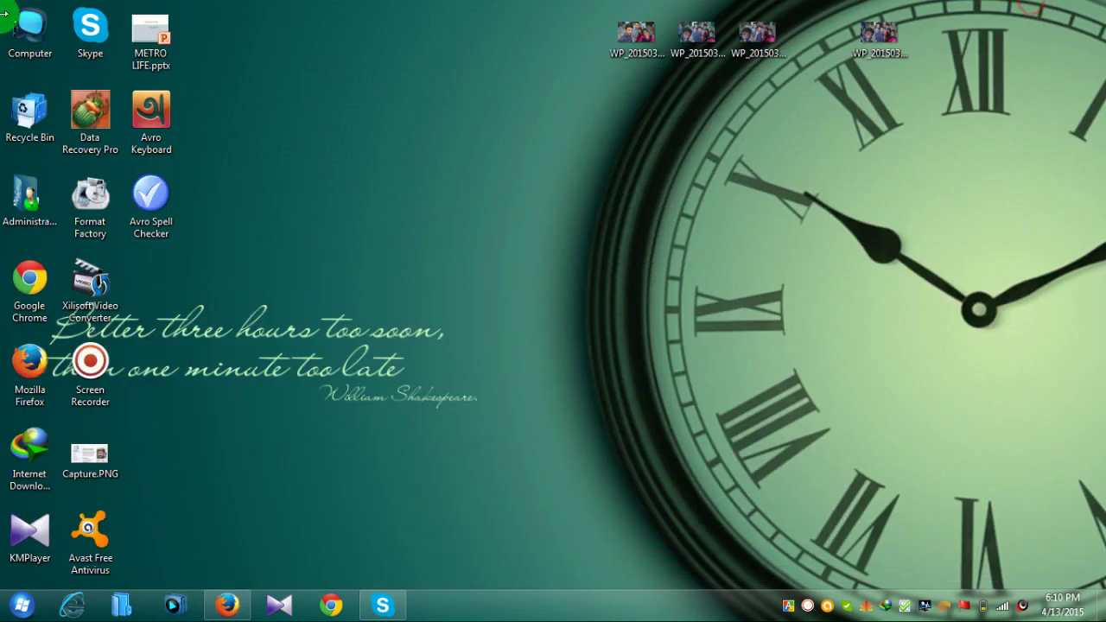
pyautogui.doubleClick(23, 32)
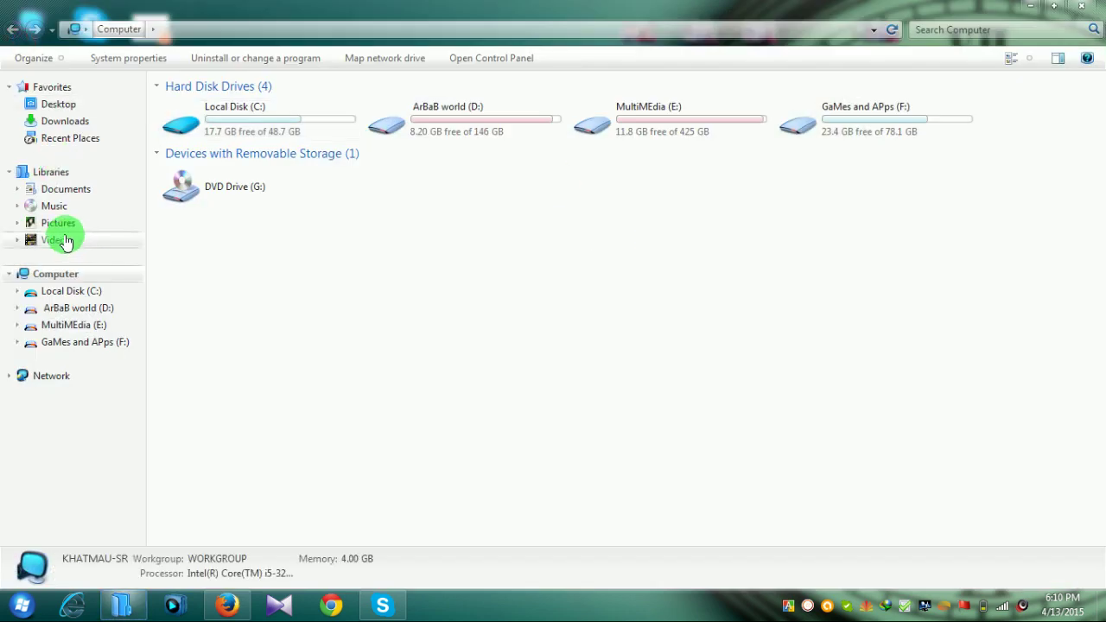
pyautogui.click(60, 189)
pyautogui.doubleClick(180, 173)
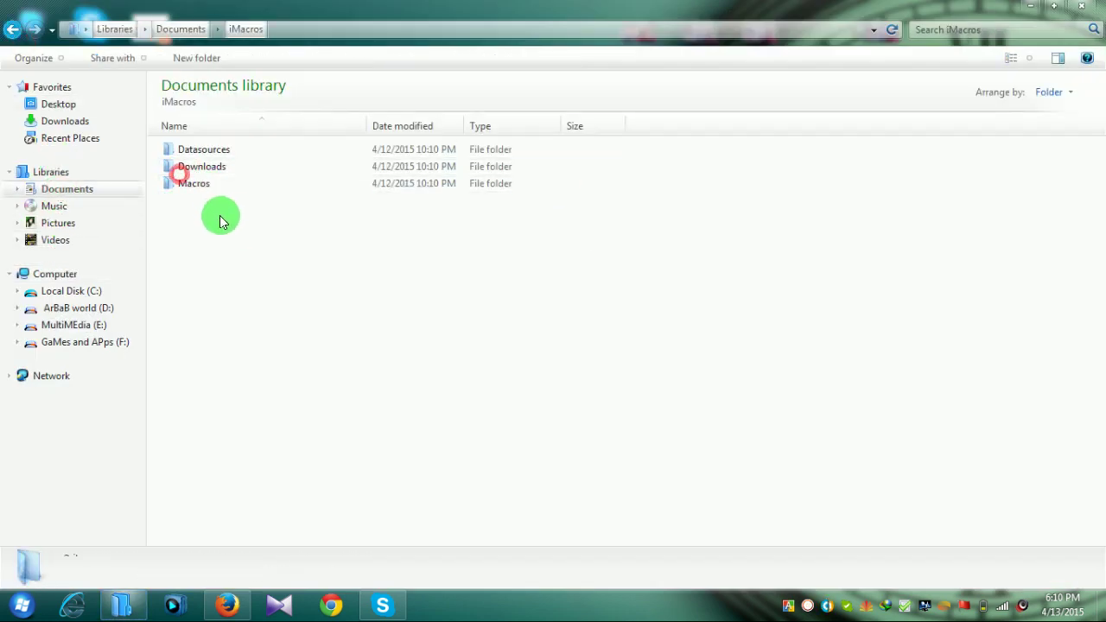
pyautogui.doubleClick(192, 185)
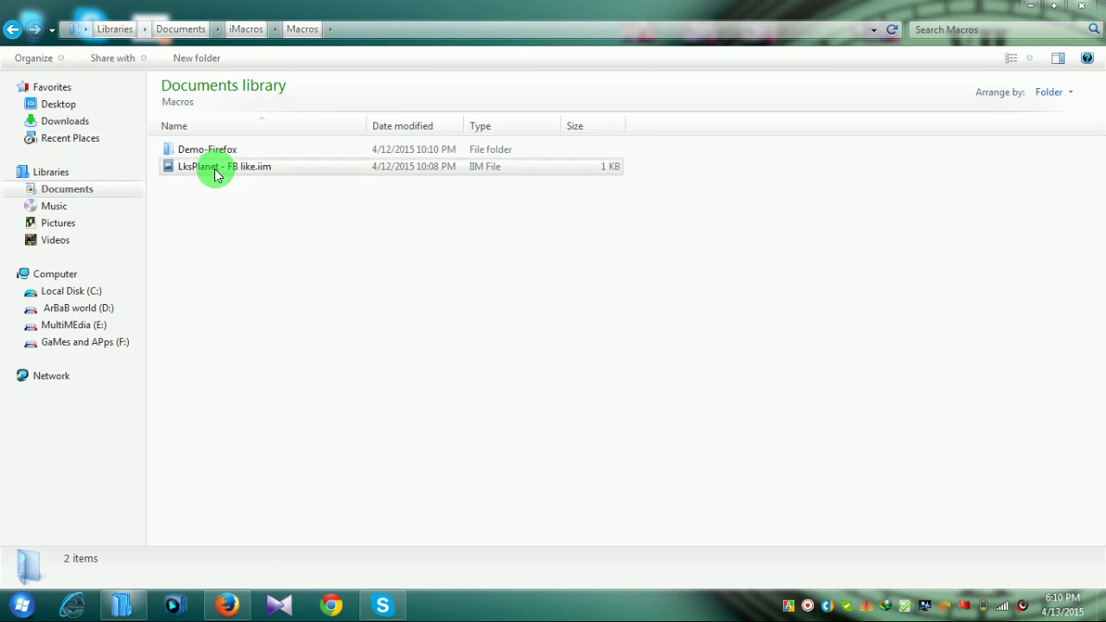
# Place the macro file "LksPlanet - FB like.iim" from the Macros folder on the desktop.
pyautogui.click(214, 168)
pyautogui.rightClick(215, 170)
pyautogui.click(291, 442)
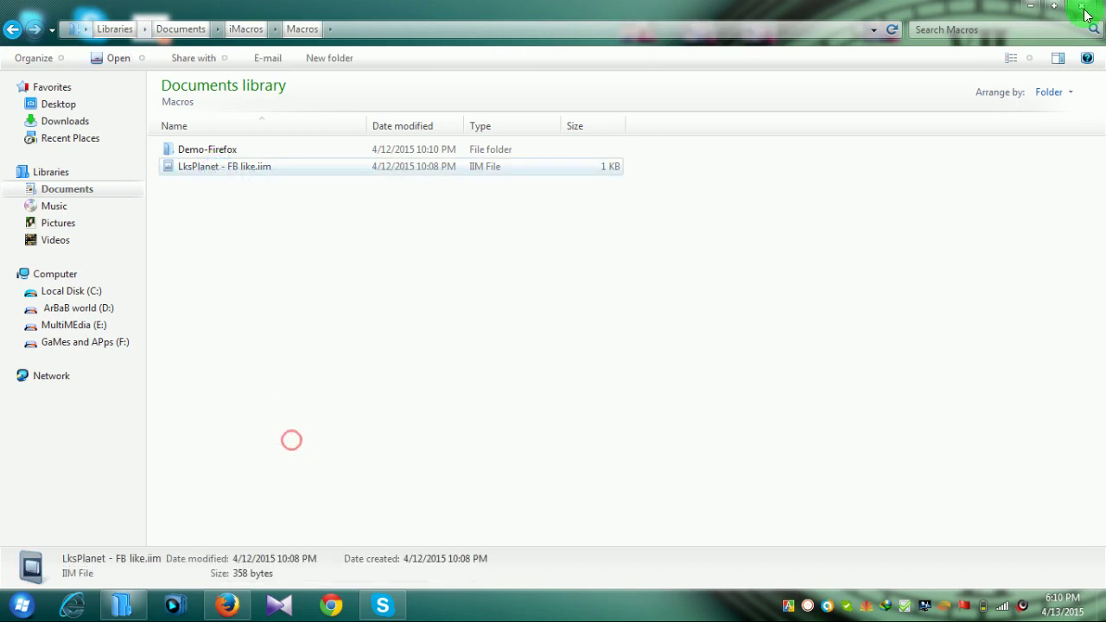
pyautogui.click(1083, 11)
pyautogui.rightClick(501, 133)
pyautogui.click(549, 197)
pyautogui.click(782, 326)
# Switch back to Firefox and remove the iMacros for Firefox 8.8.7 extension.
pyautogui.click(228, 608)
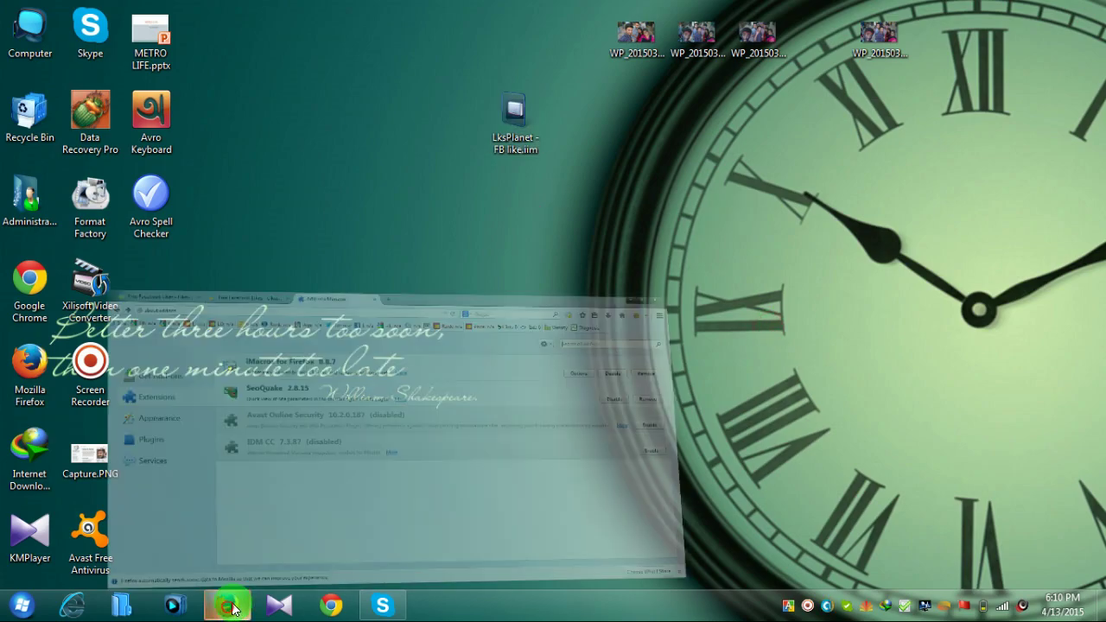
pyautogui.click(1077, 166)
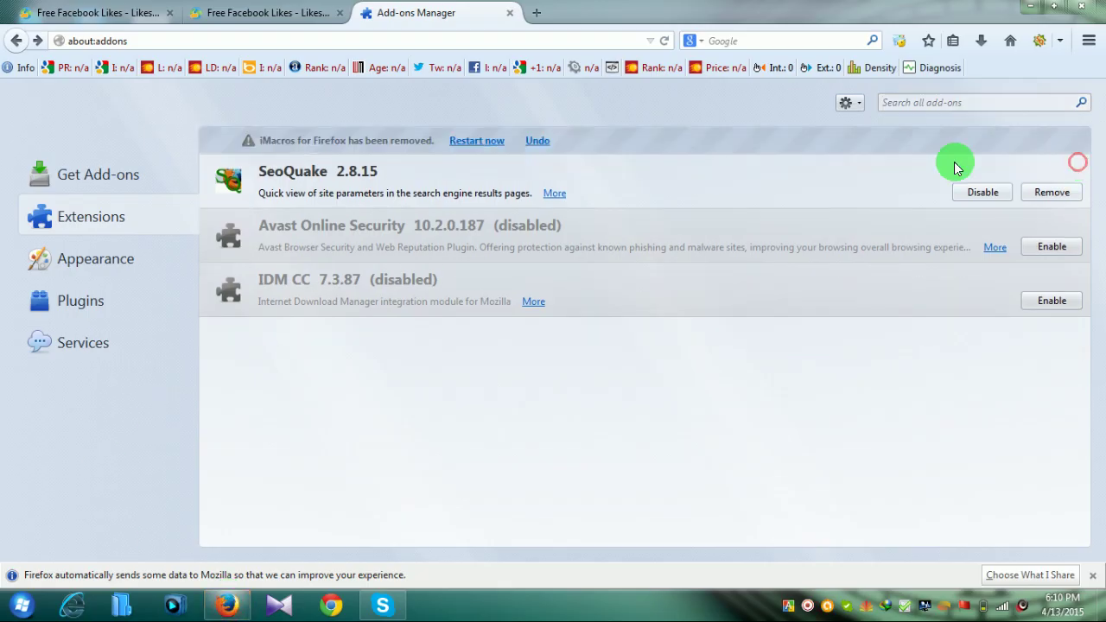
pyautogui.click(538, 141)
pyautogui.click(1049, 166)
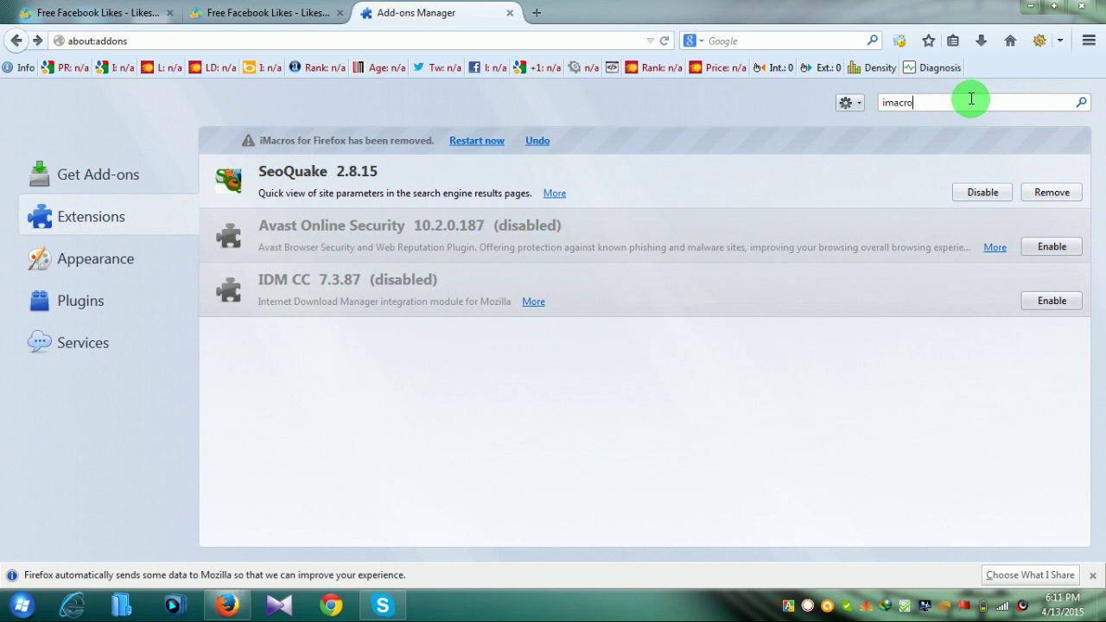
# Search the add-ons for iMacros again, and restart Firefox to complete the extension's removal, declining to make it the default browser.
pyautogui.press('Return')
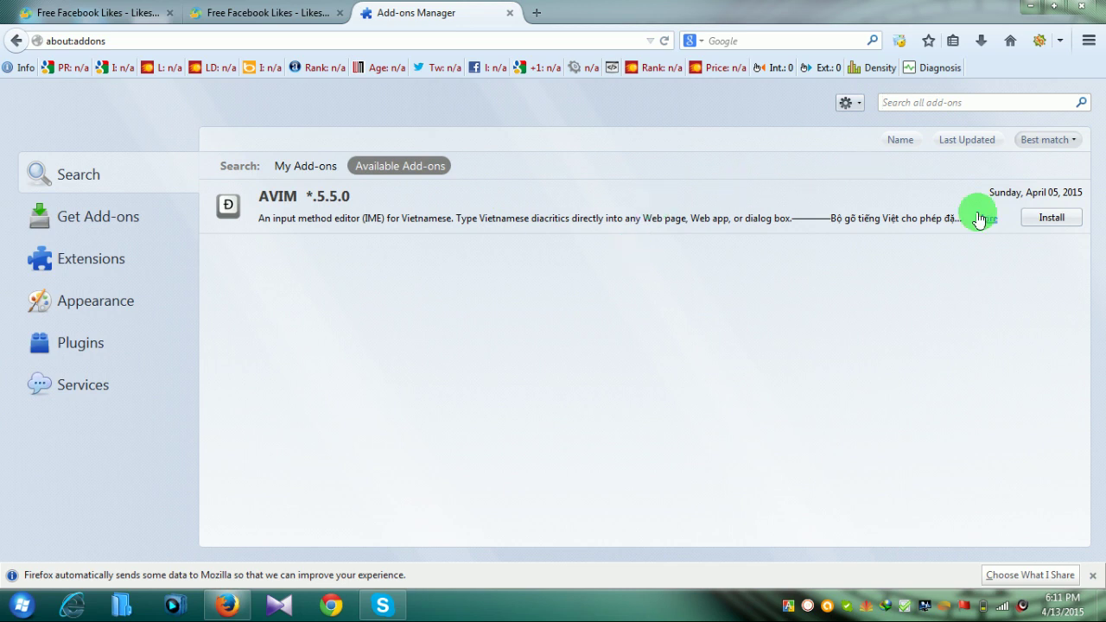
pyautogui.click(18, 41)
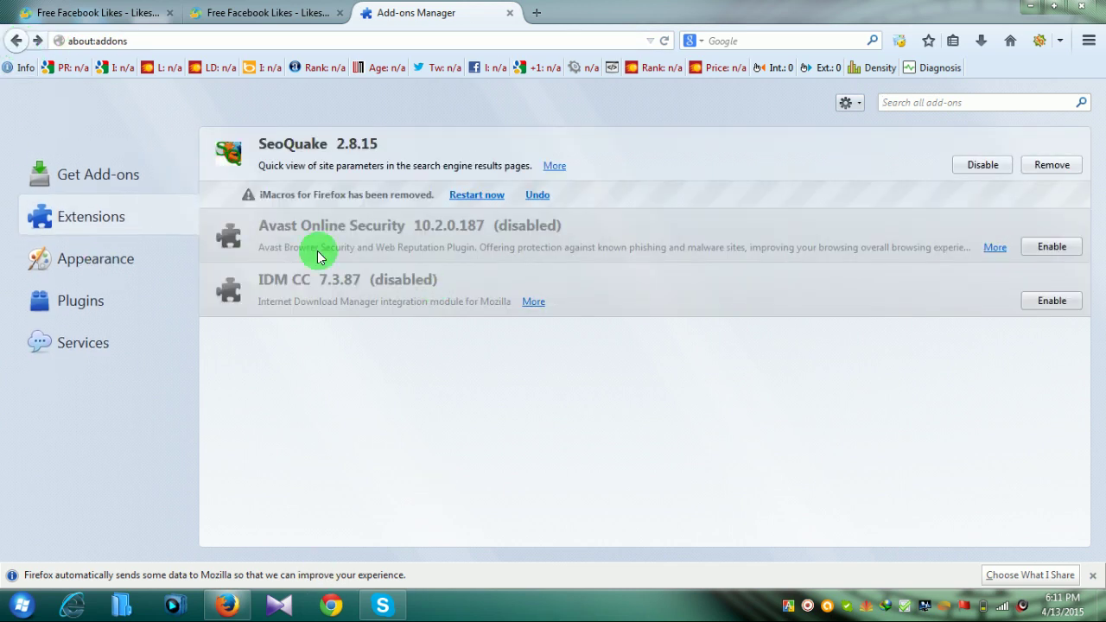
pyautogui.click(470, 193)
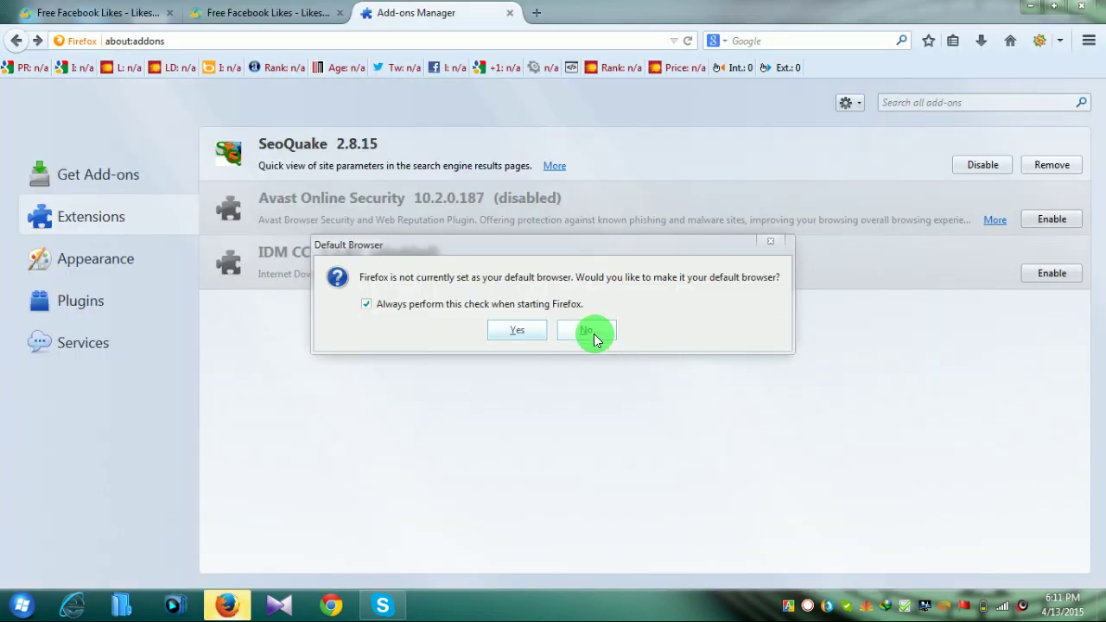
pyautogui.click(596, 334)
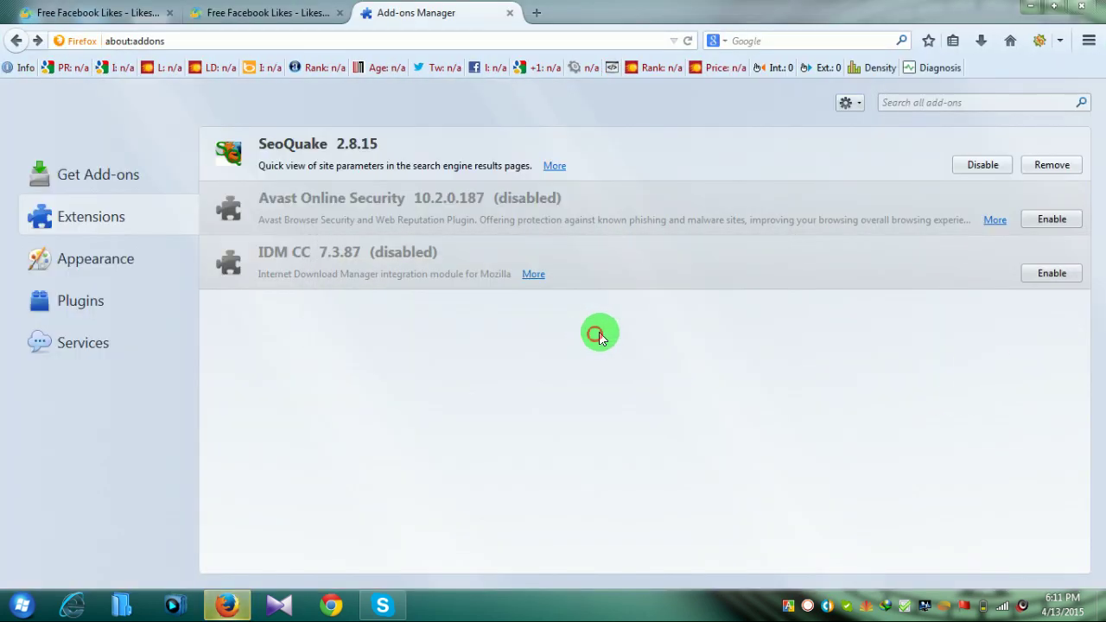
# Check the reloading cashout page after the restart and return to the Add-ons Manager.
pyautogui.click(291, 12)
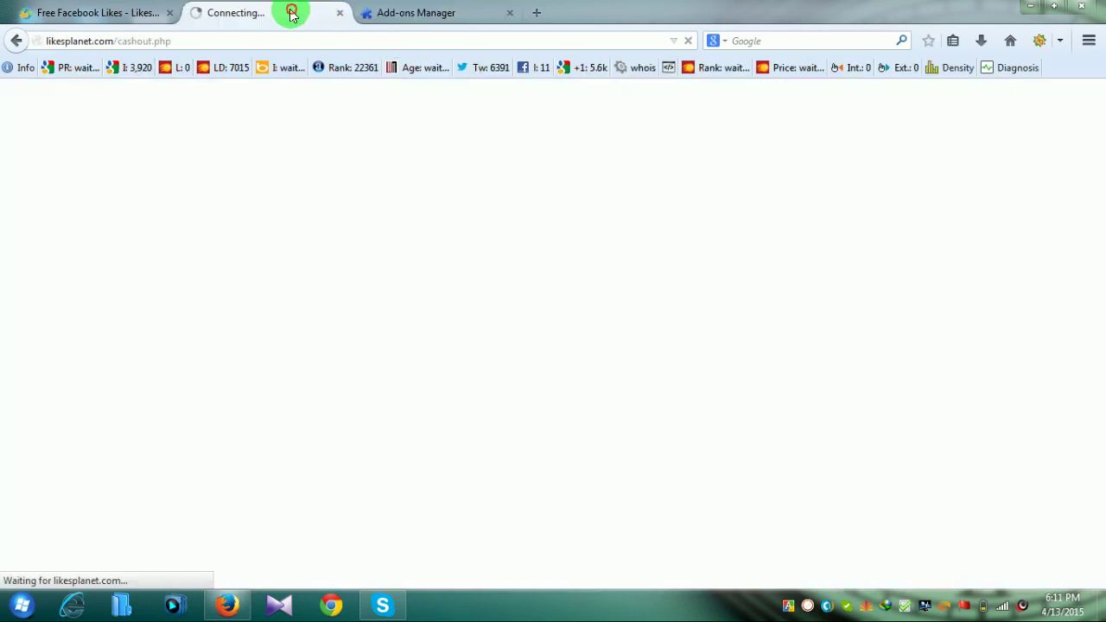
pyautogui.click(394, 14)
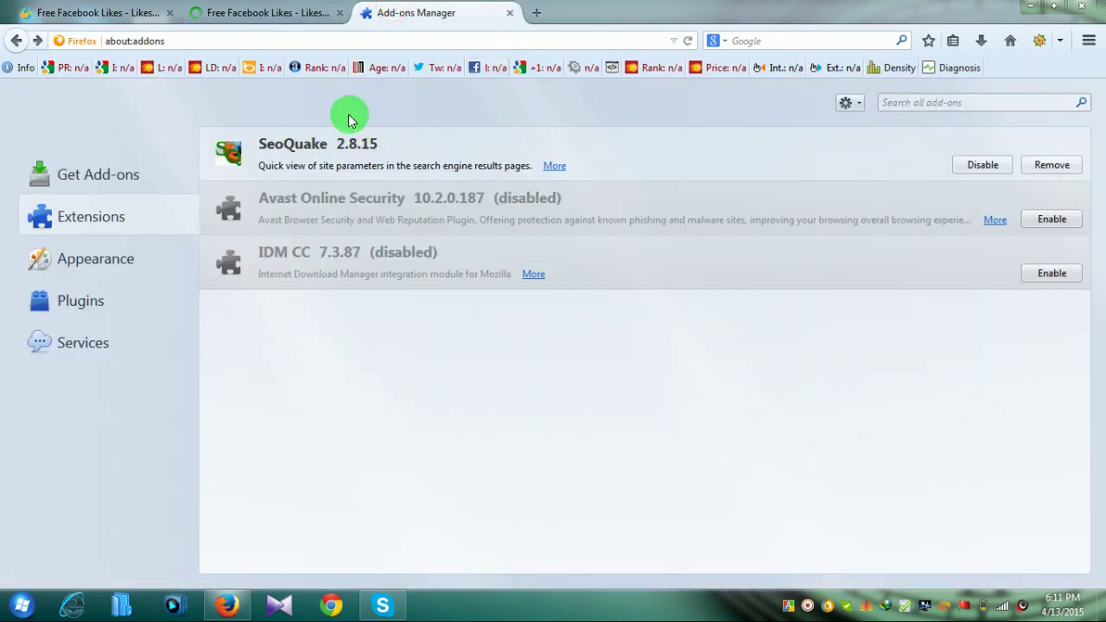
pyautogui.click(302, 12)
pyautogui.click(386, 13)
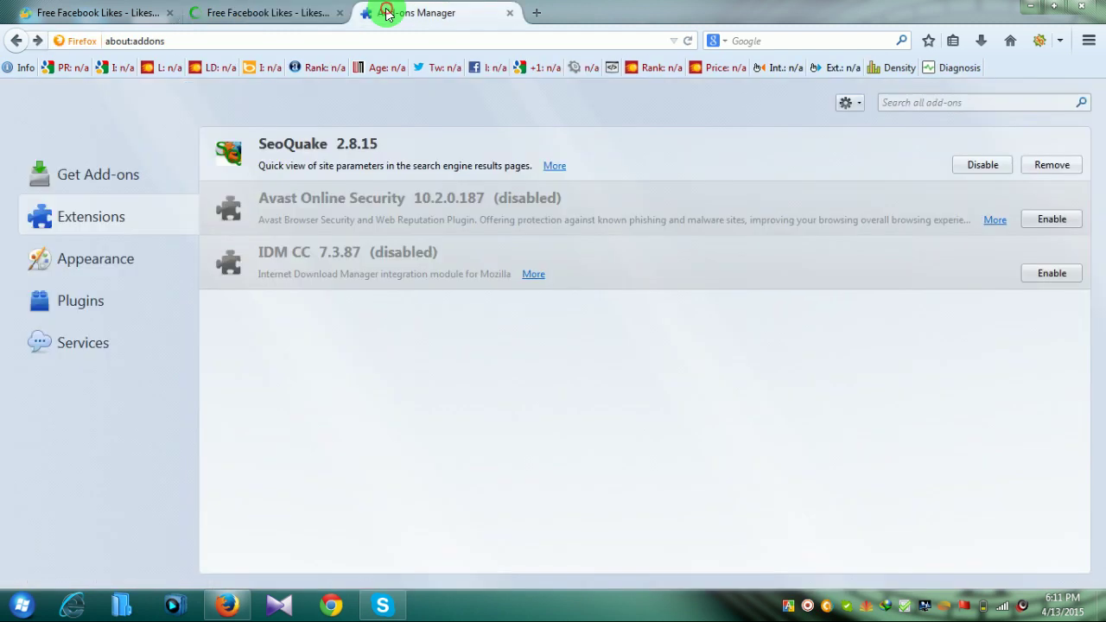
# Search the add-ons for "imacros", install iMacros for Firefox 8.9.2, and restart Firefox without making it the default browser.
pyautogui.click(927, 98)
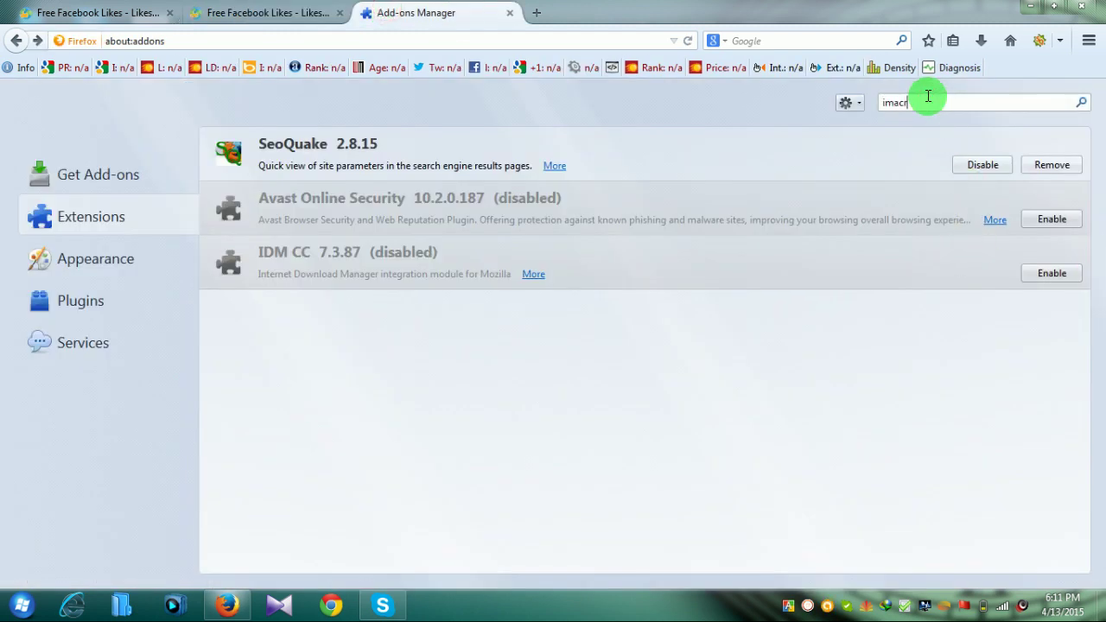
pyautogui.press('Return')
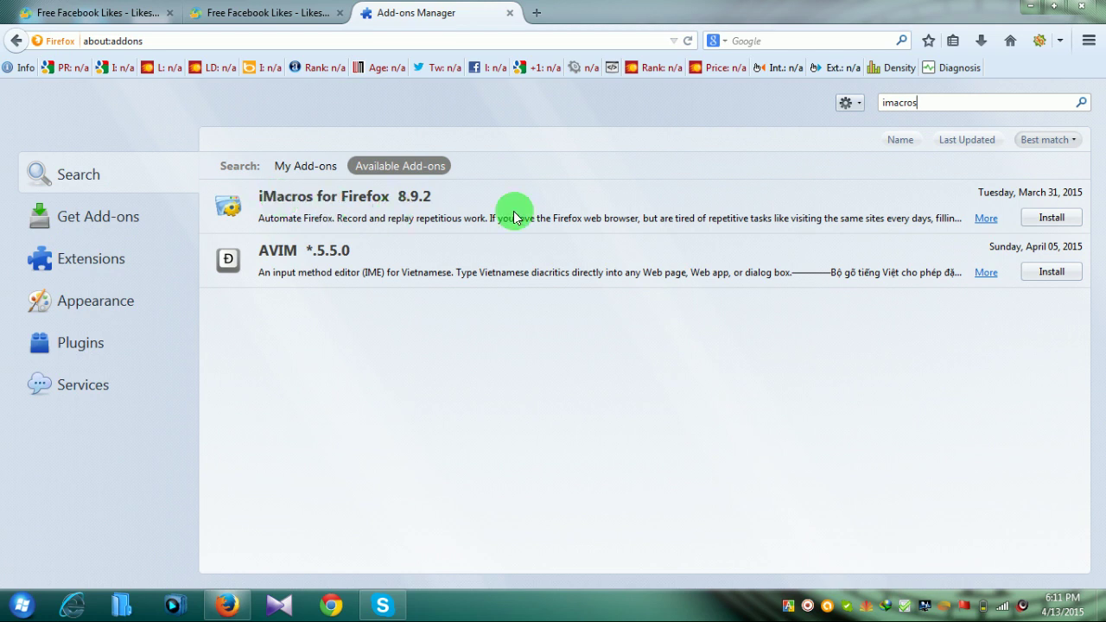
pyautogui.click(1051, 218)
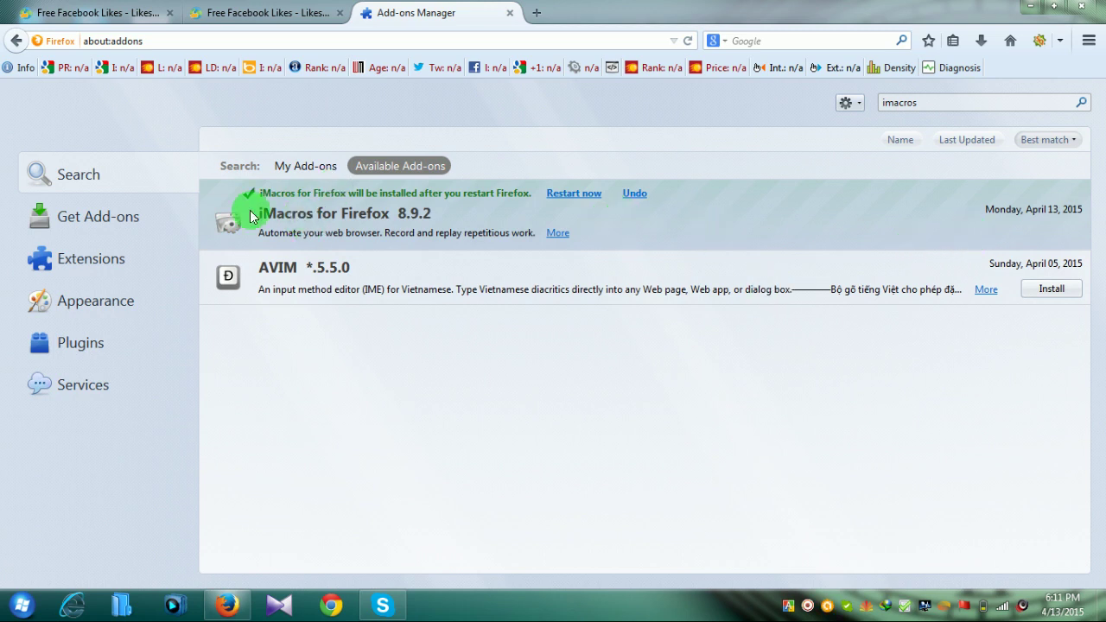
pyautogui.click(562, 195)
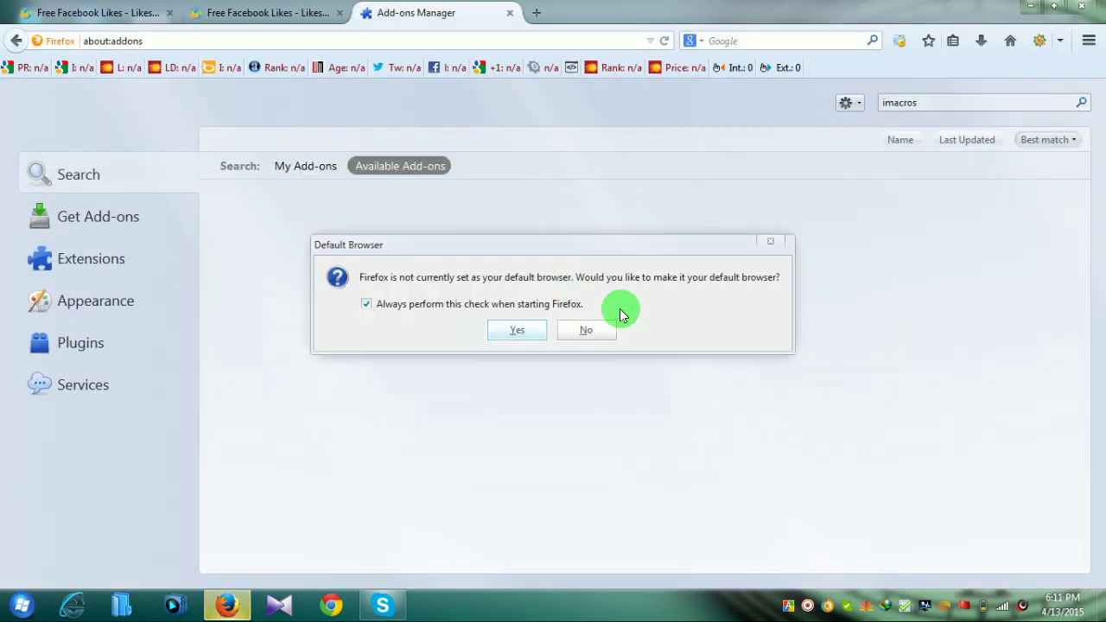
pyautogui.click(599, 329)
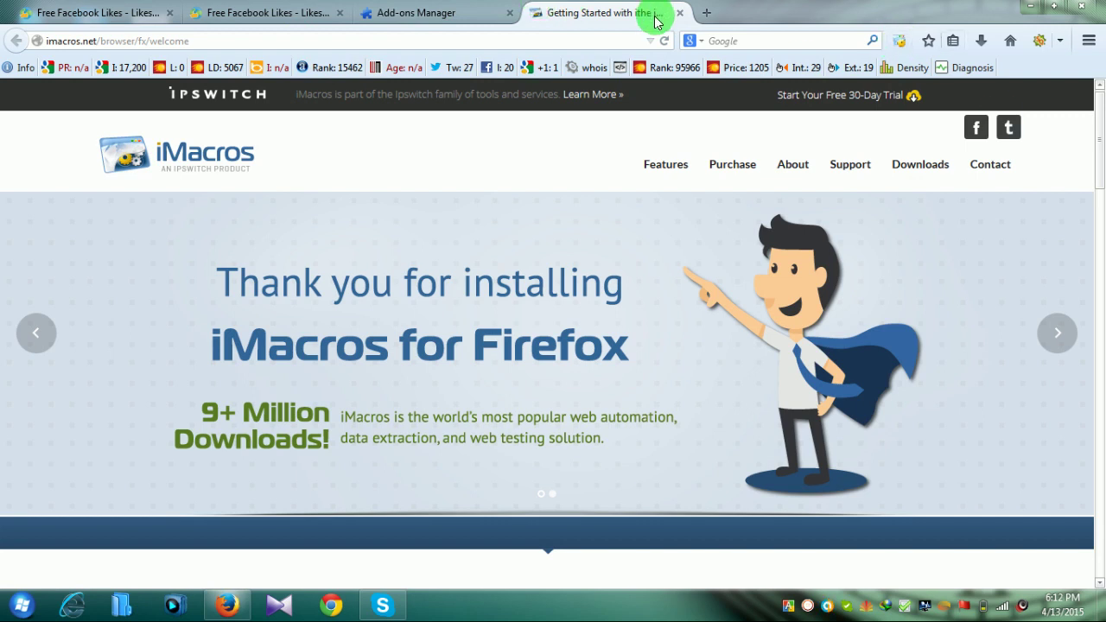
# Close the iMacros welcome page and Add-ons Manager, and open a blank tab beside the cashout page.
pyautogui.click(682, 13)
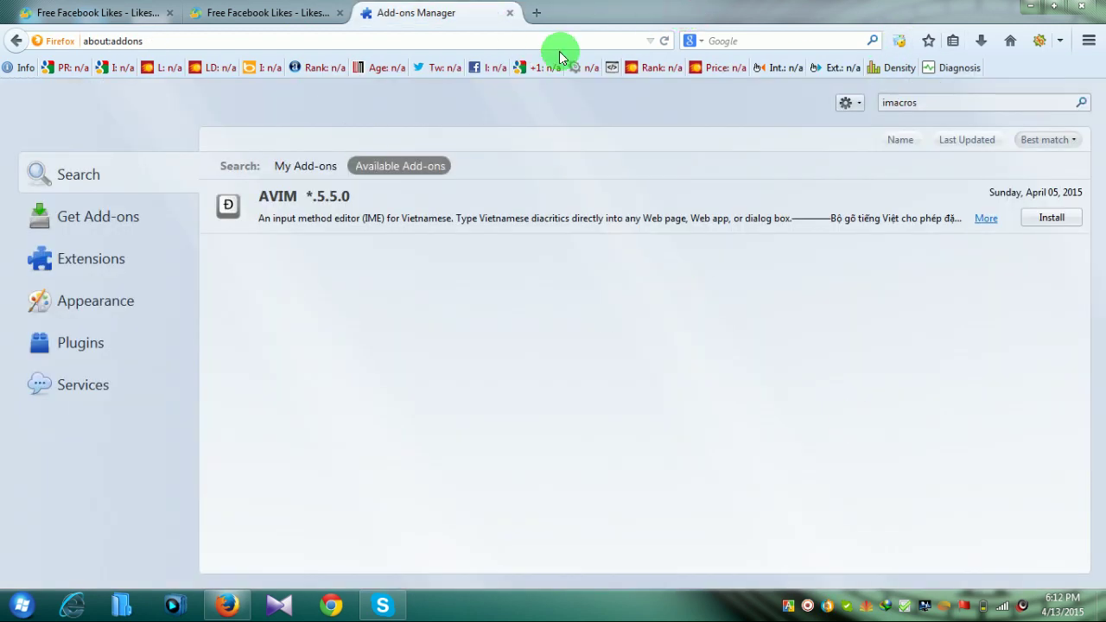
pyautogui.click(512, 16)
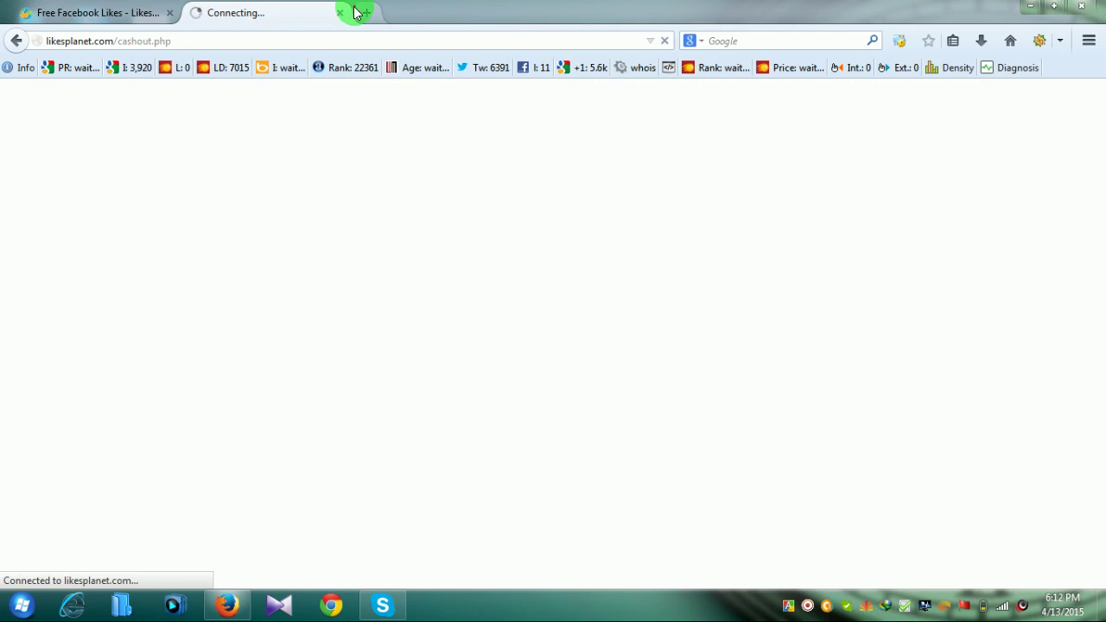
pyautogui.click(364, 12)
pyautogui.click(246, 9)
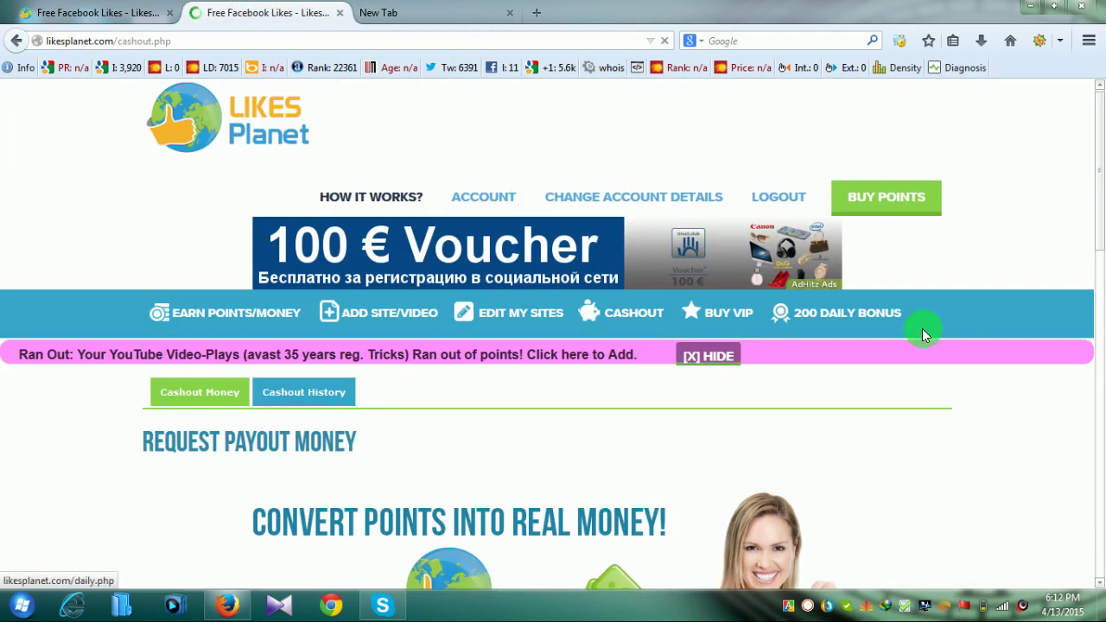
# Examine the site's Add Site/Video and Earn Points/Money categories, including the YouTube earning options, from the cashout page.
pyautogui.scroll(-2, 919, 328)
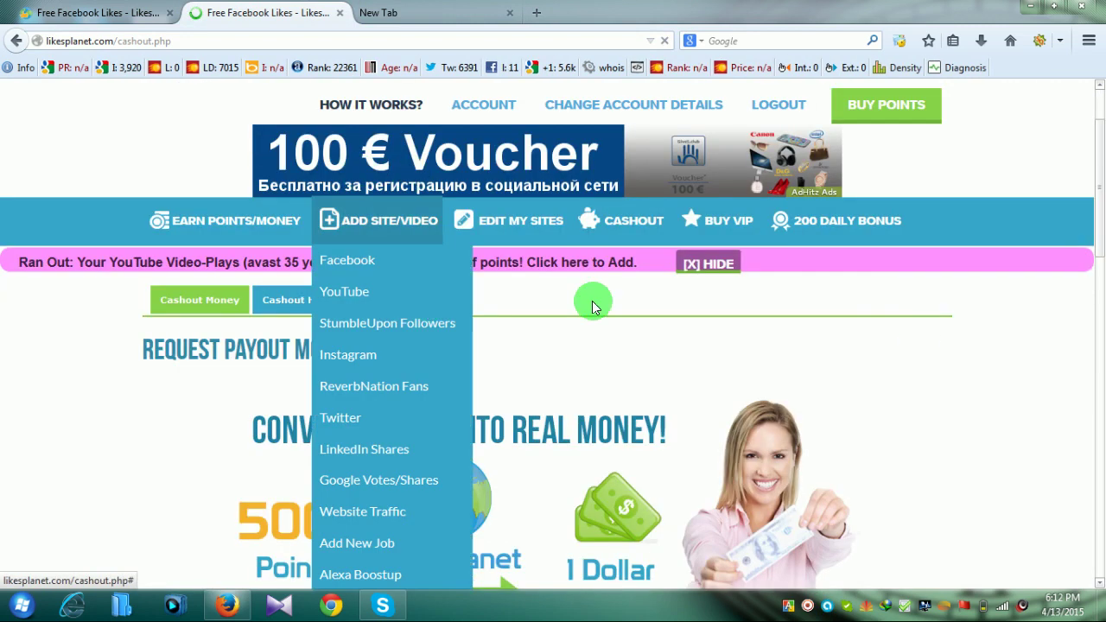
pyautogui.scroll(2, 154, 158)
pyautogui.moveTo(207, 325)
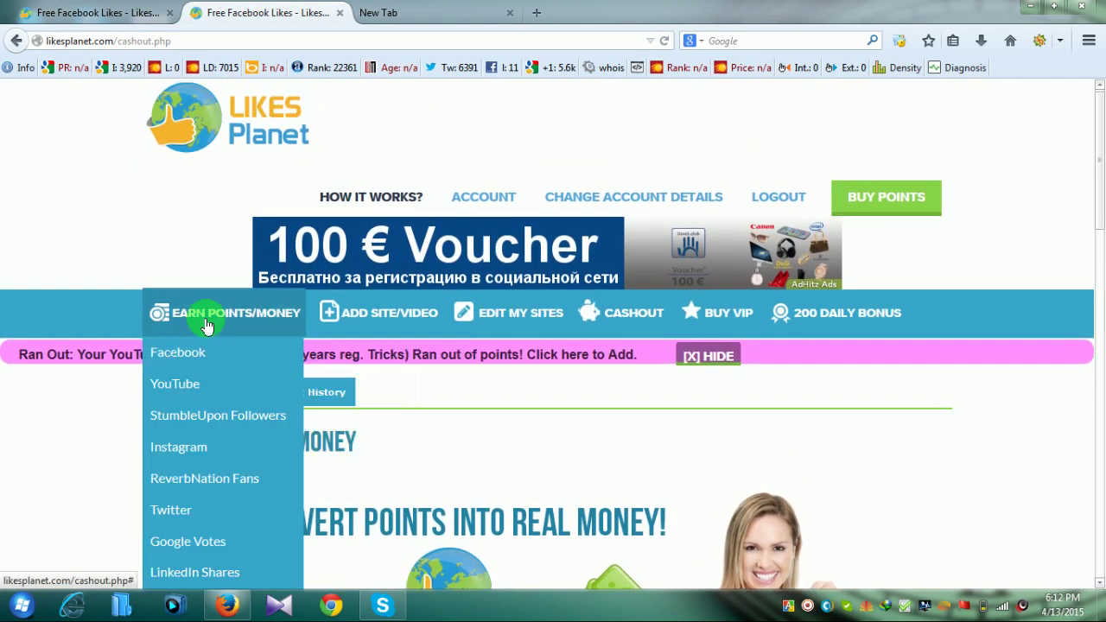
pyautogui.scroll(-2, 208, 325)
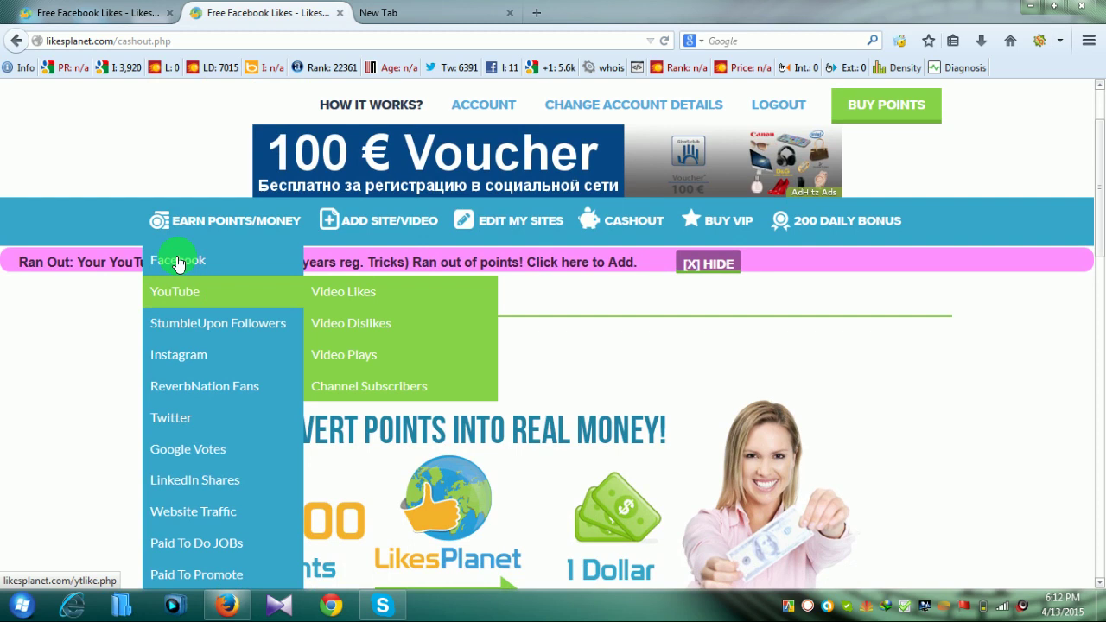
pyautogui.moveTo(181, 255)
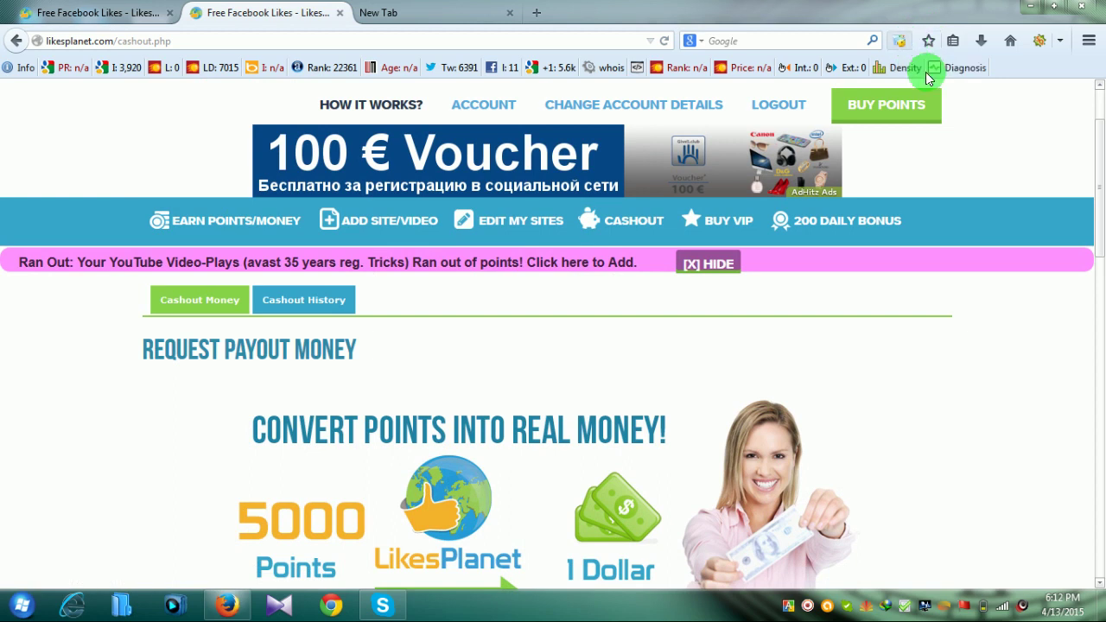
pyautogui.moveTo(225, 225)
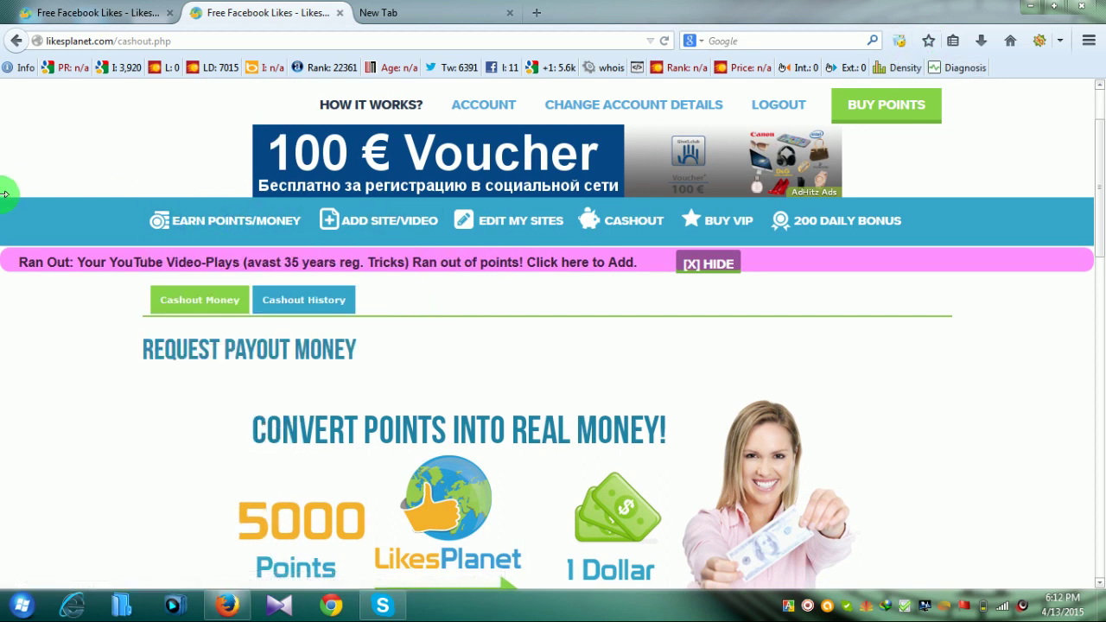
# Close the blank browser tab and return to the start of the cashout page.
pyautogui.scroll(2, 138, 492)
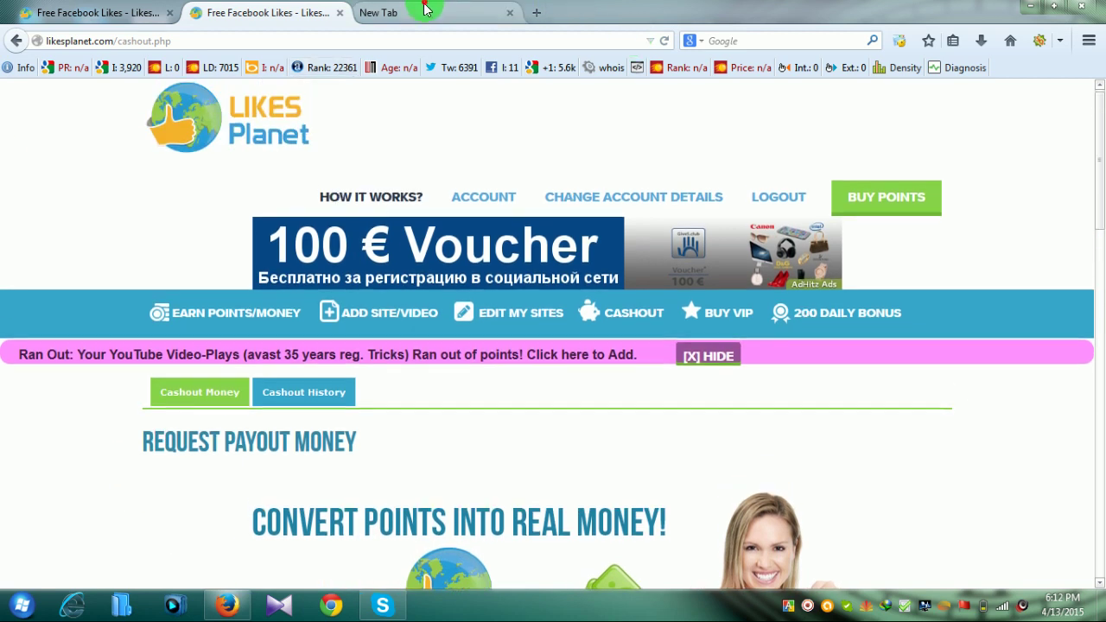
pyautogui.click(426, 8)
pyautogui.click(511, 13)
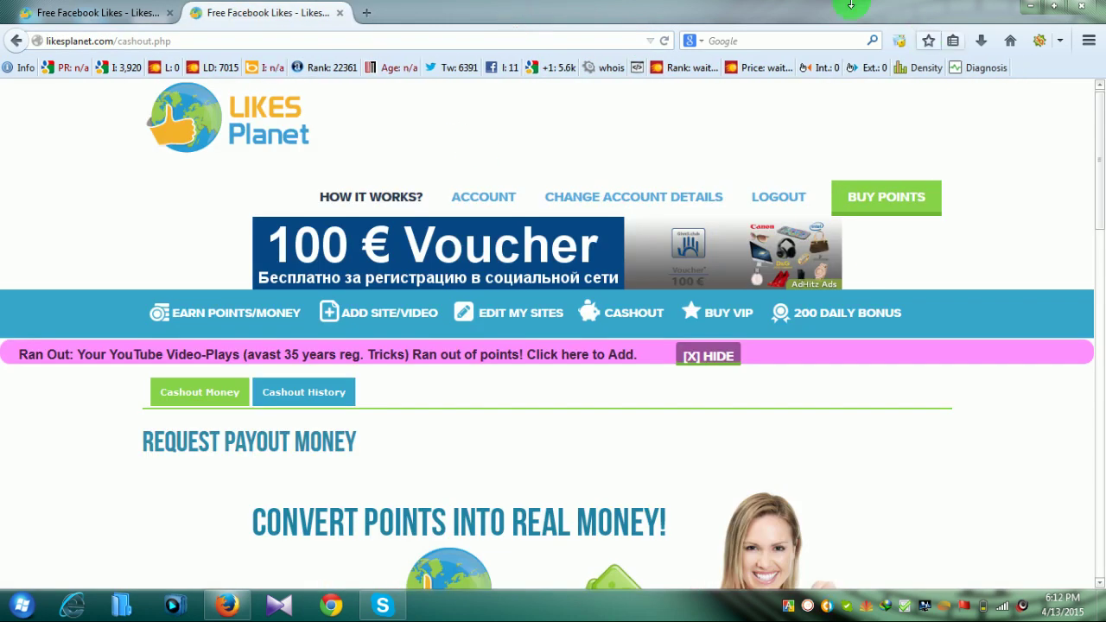
# Switch from the browser to the file explorer and look into the Macros folder inside Documents\iMacros.
pyautogui.click(1030, 7)
pyautogui.doubleClick(32, 26)
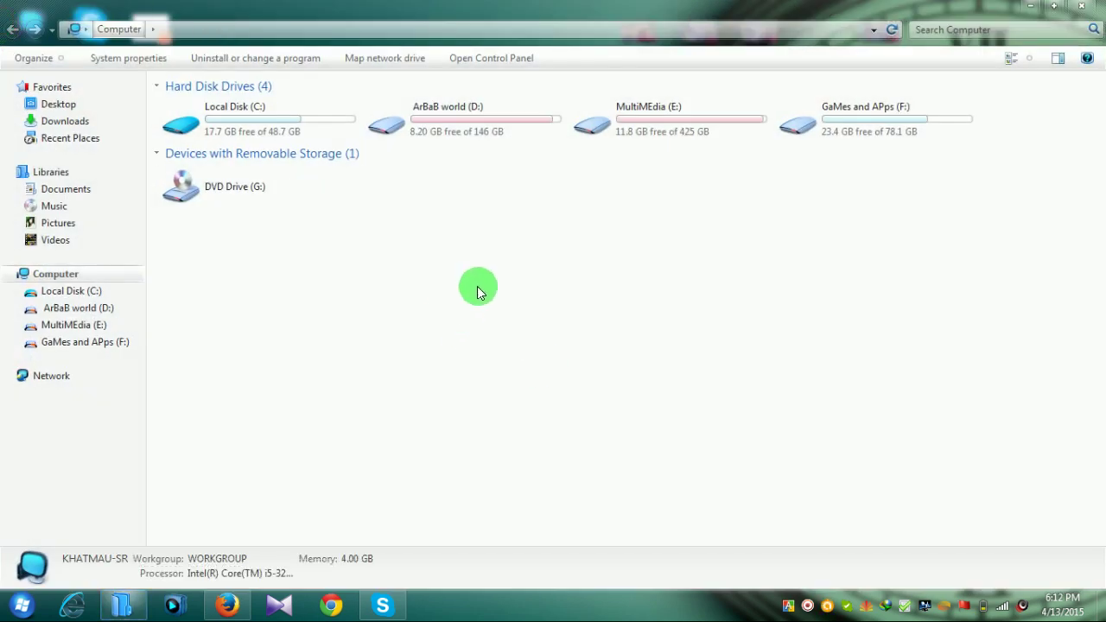
pyautogui.click(66, 188)
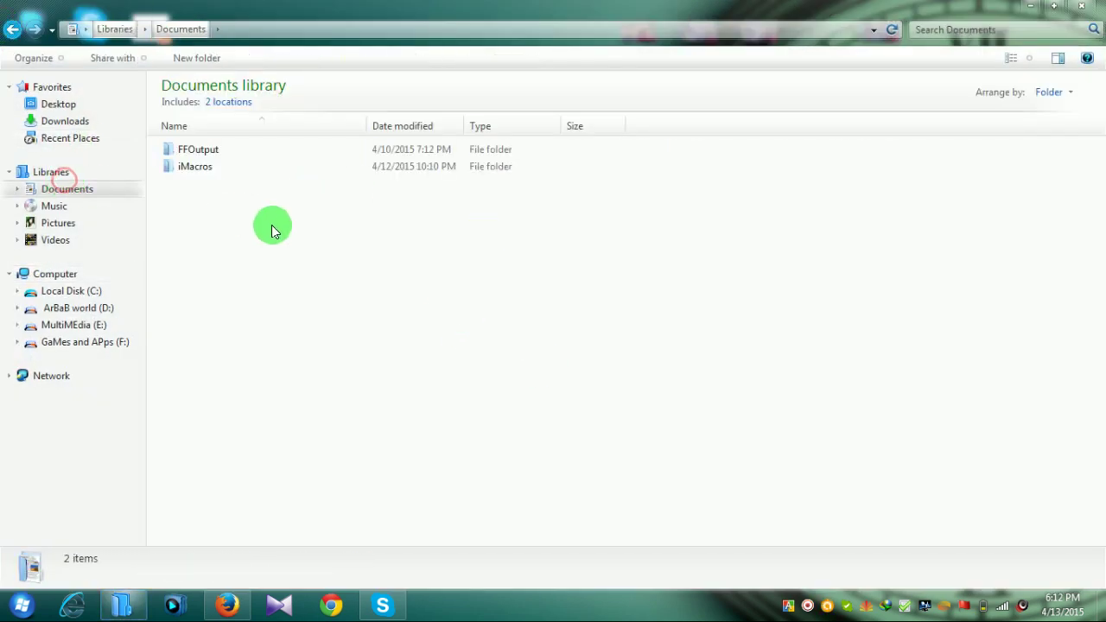
pyautogui.click(203, 172)
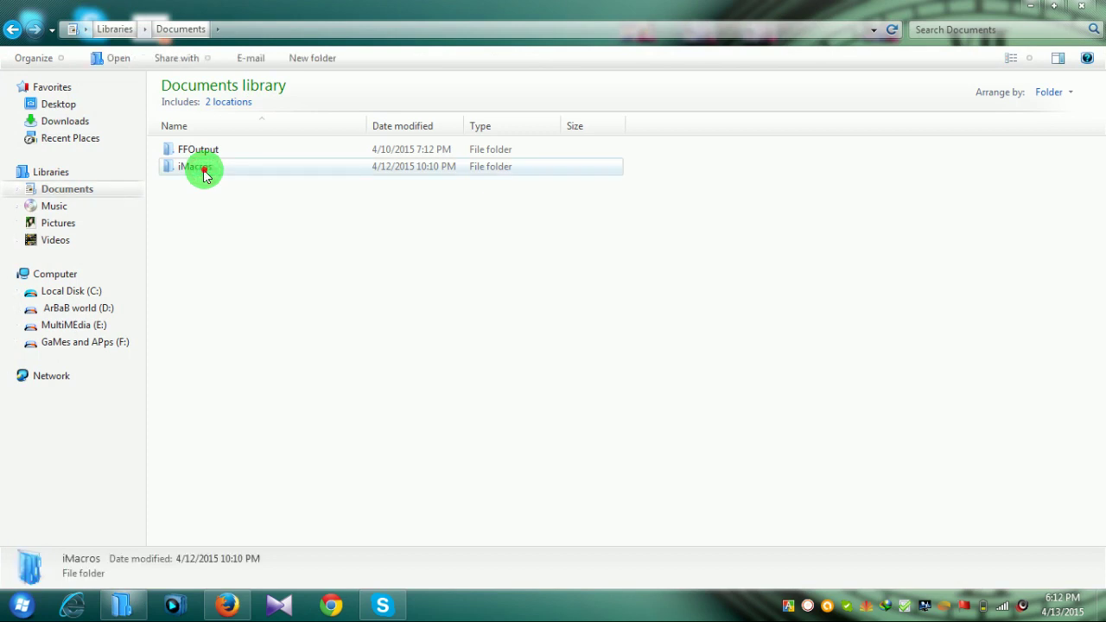
pyautogui.doubleClick(203, 172)
pyautogui.doubleClick(204, 191)
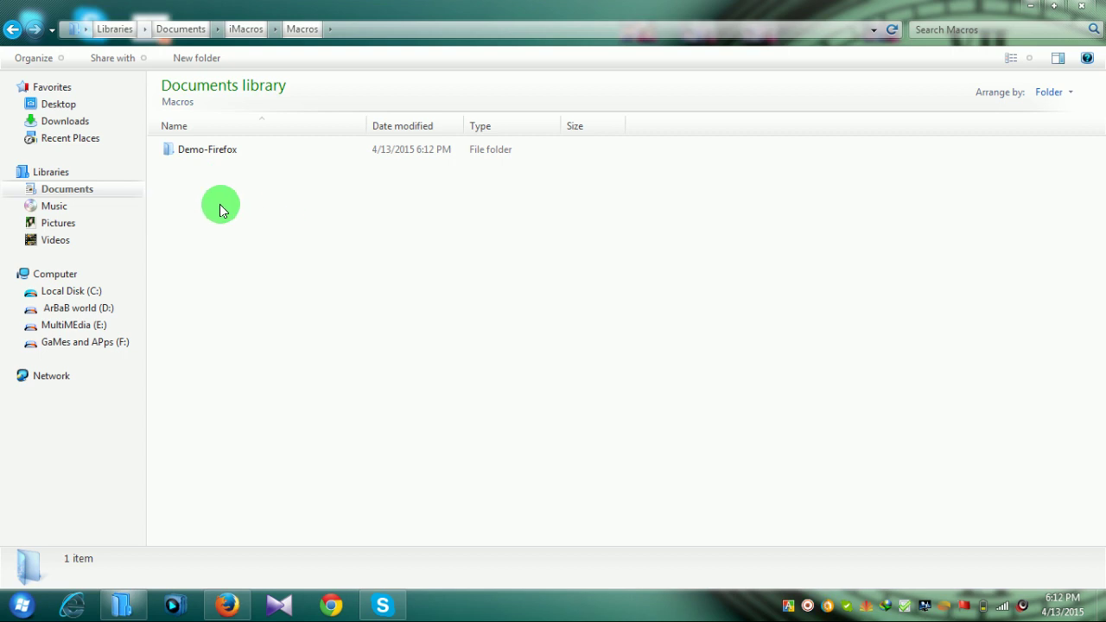
pyautogui.click(196, 157)
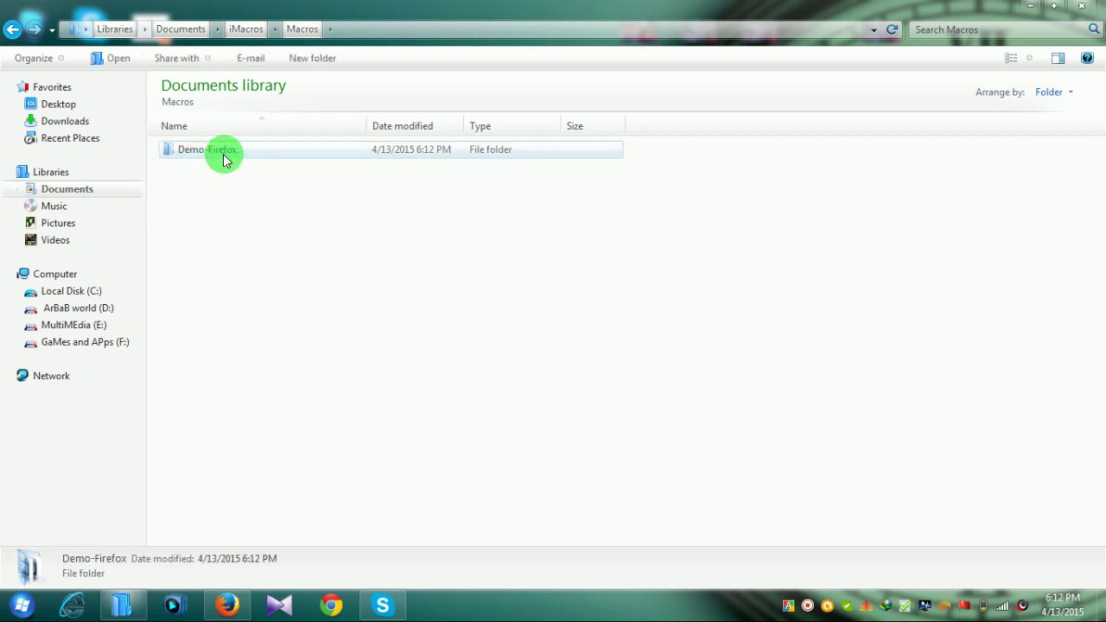
# Glance at the Videos library, go back to the iMacros folder, and close the explorer window.
pyautogui.click(55, 239)
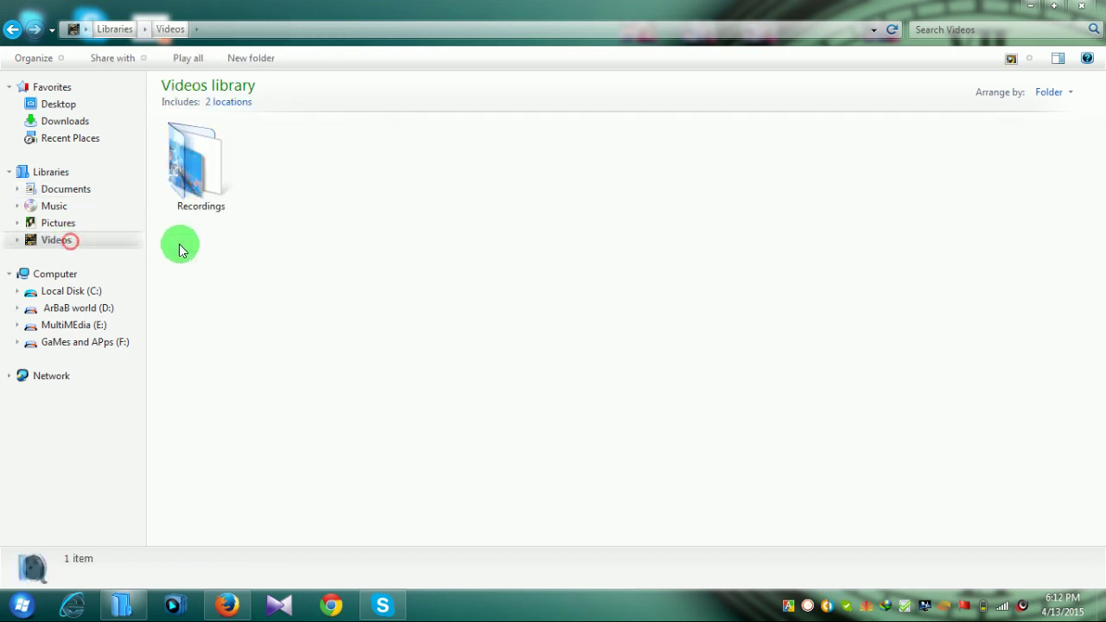
pyautogui.click(13, 30)
pyautogui.click(13, 30)
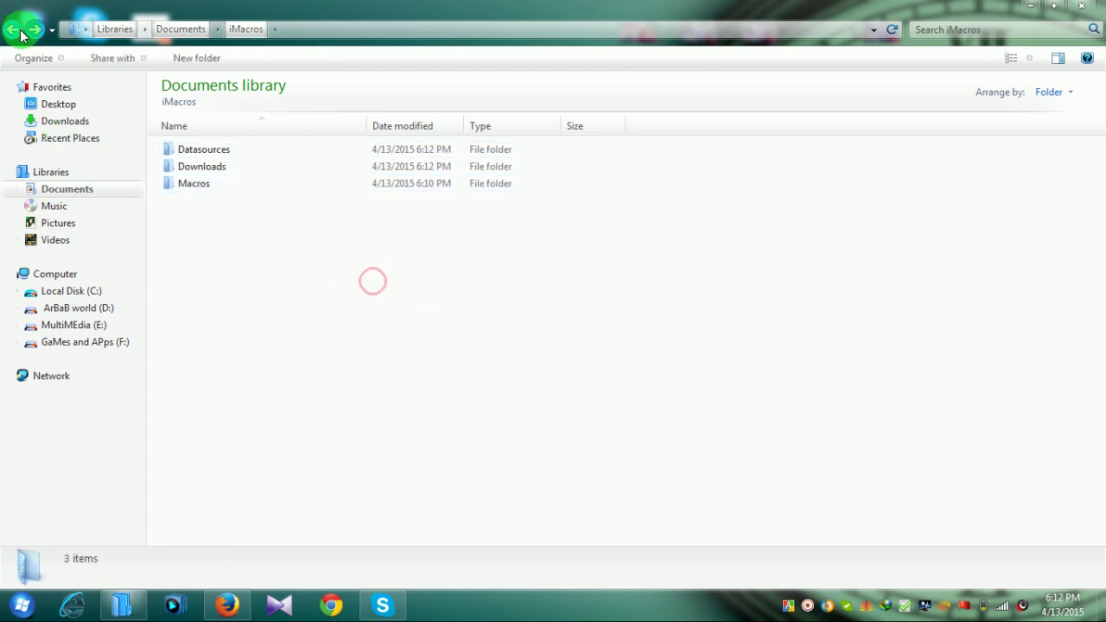
pyautogui.click(1080, 9)
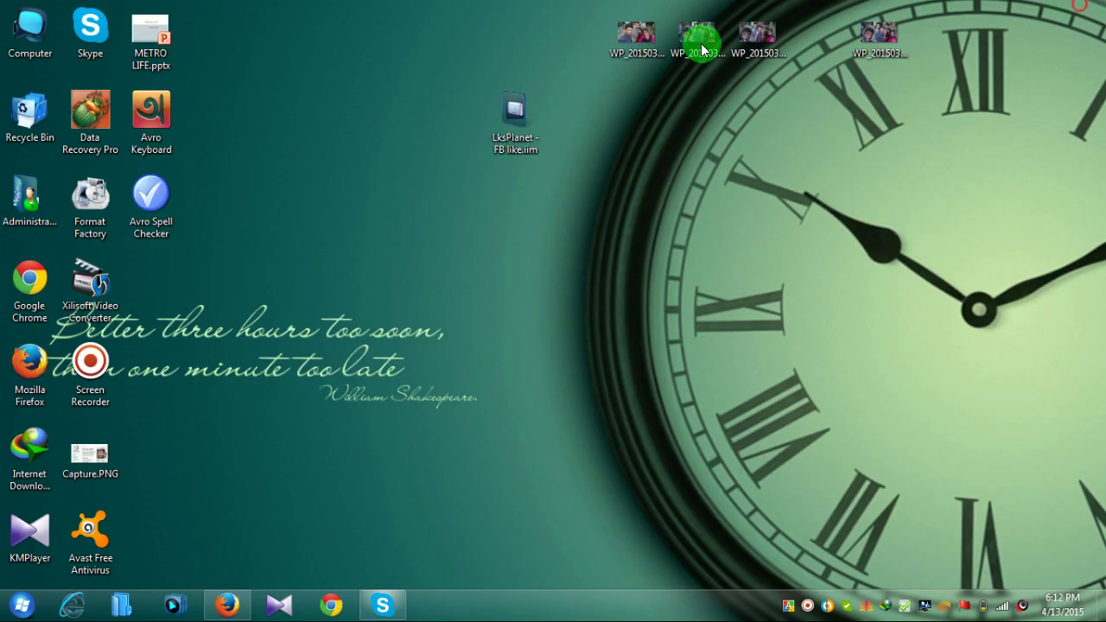
# Reposition the LksPlanet - FB like.iim file on the desktop and copy it.
pyautogui.moveTo(523, 134); pyautogui.dragTo(397, 226)
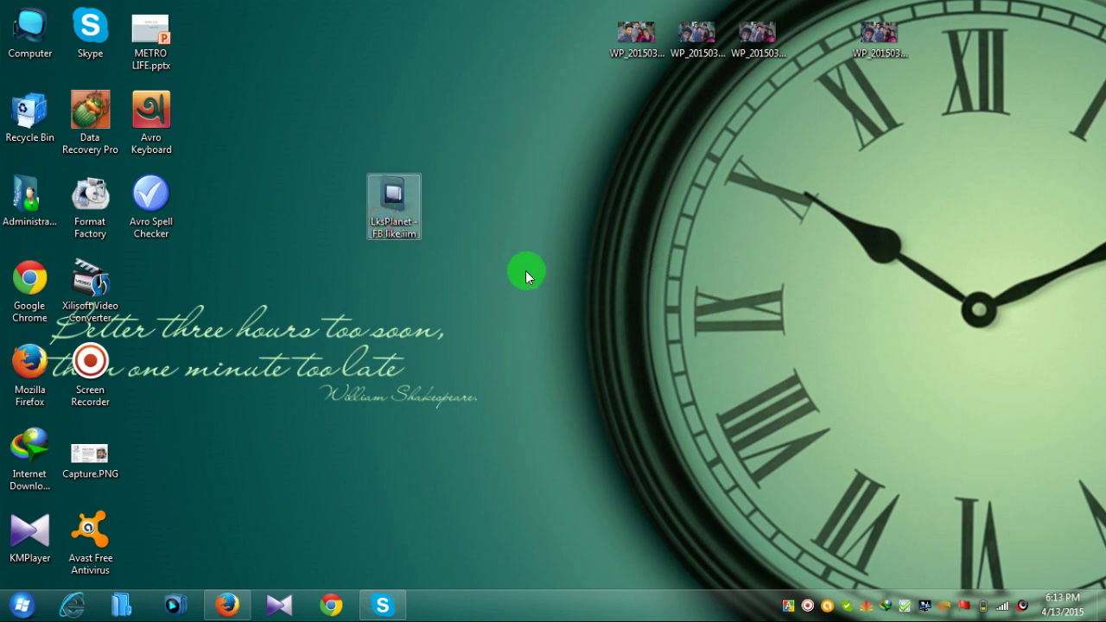
pyautogui.moveTo(403, 215); pyautogui.dragTo(484, 127)
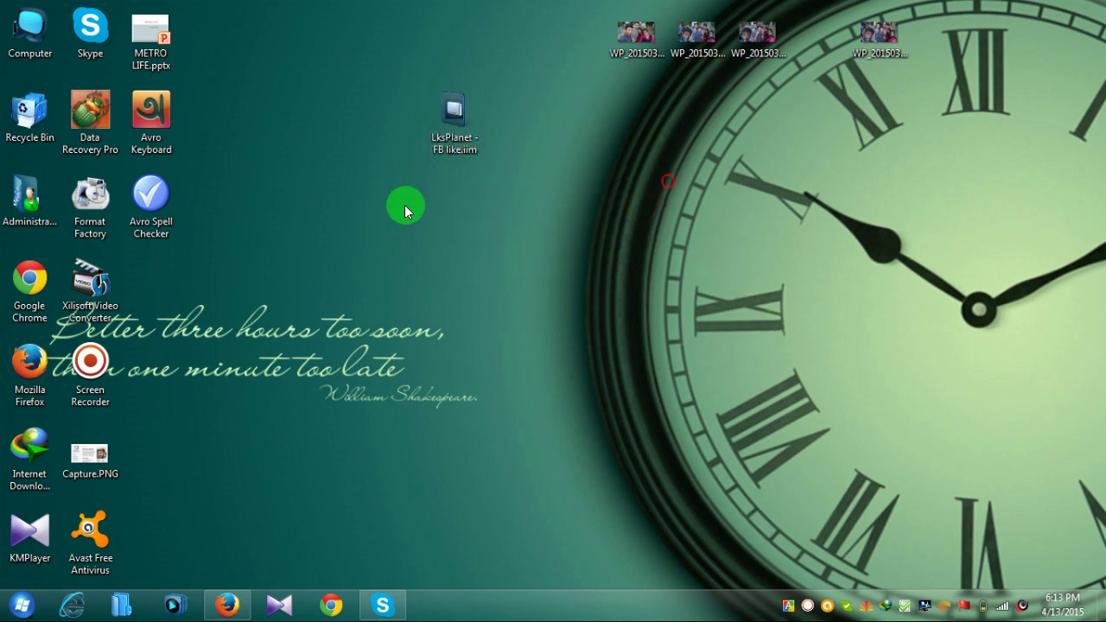
pyautogui.rightClick(450, 121)
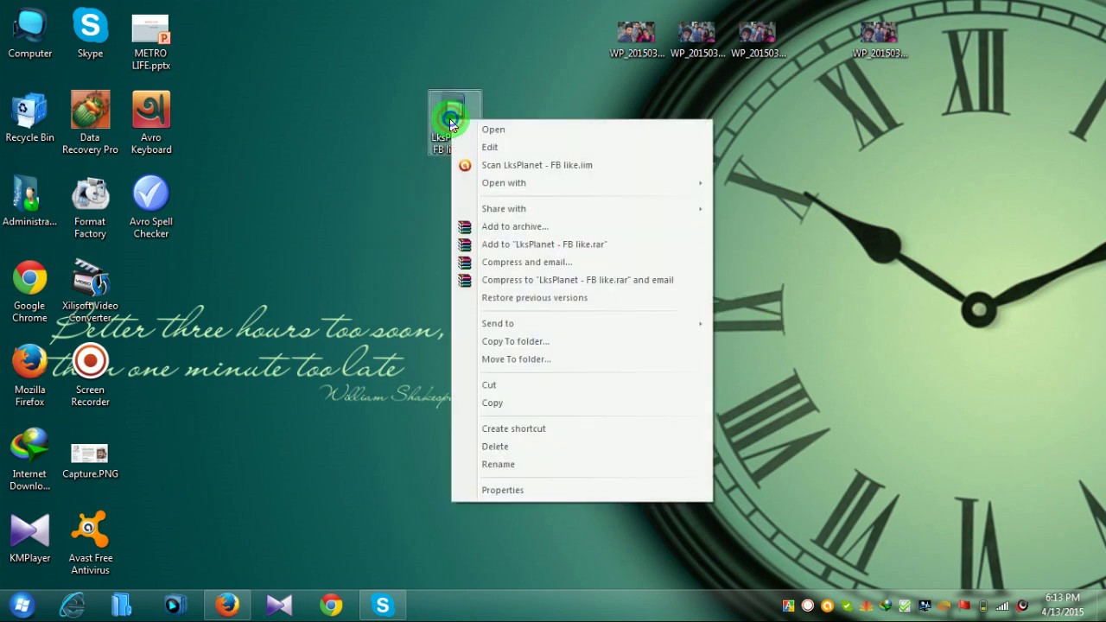
pyautogui.click(491, 402)
# Paste the copied macro file into the Documents\iMacros\Macros folder and close the explorer window.
pyautogui.click(40, 41)
pyautogui.doubleClick(39, 42)
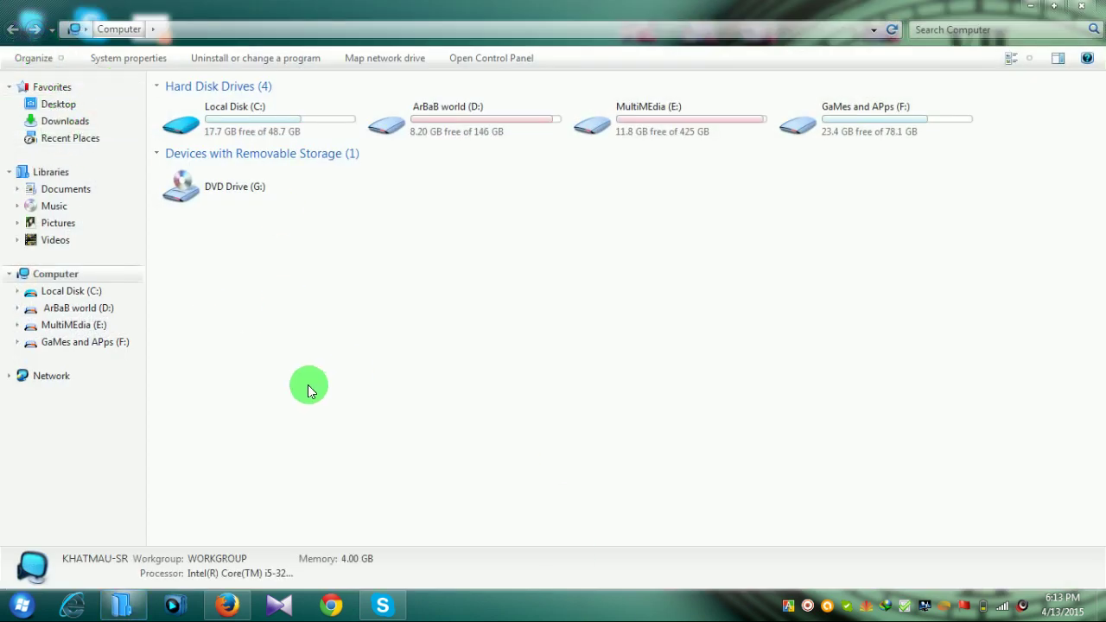
pyautogui.click(58, 191)
pyautogui.doubleClick(197, 167)
pyautogui.doubleClick(200, 184)
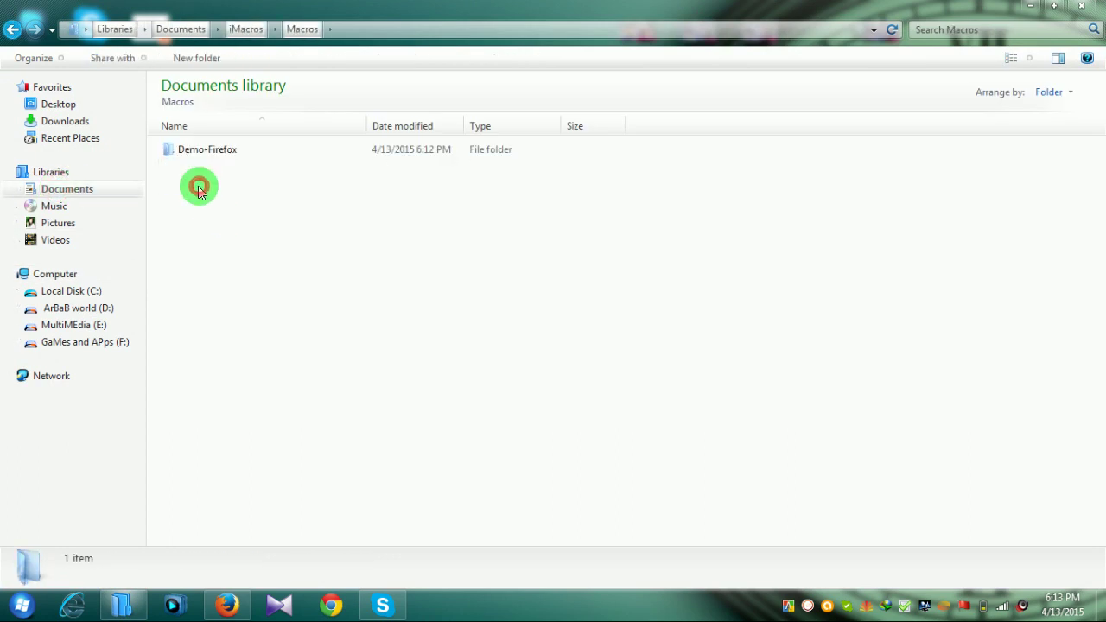
pyautogui.rightClick(269, 227)
pyautogui.click(321, 339)
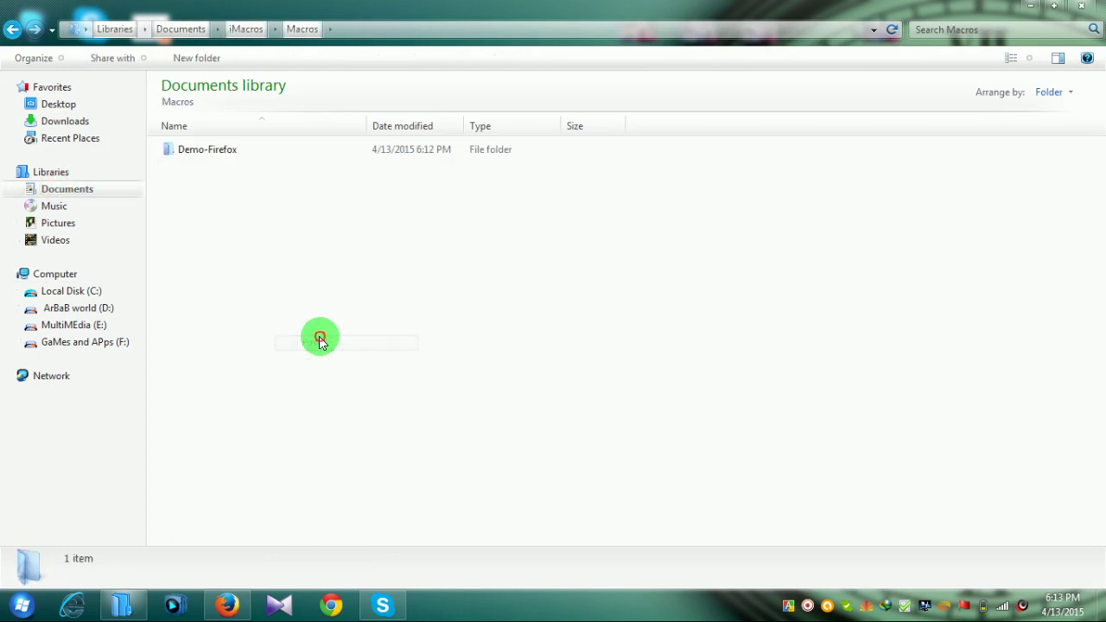
pyautogui.click(499, 328)
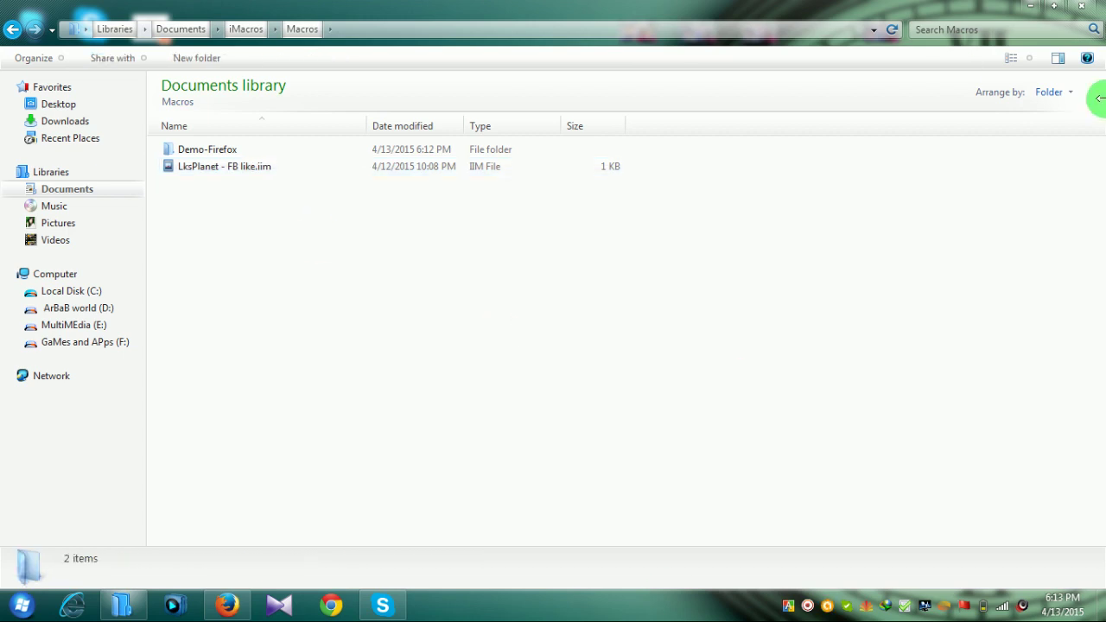
pyautogui.click(1083, 7)
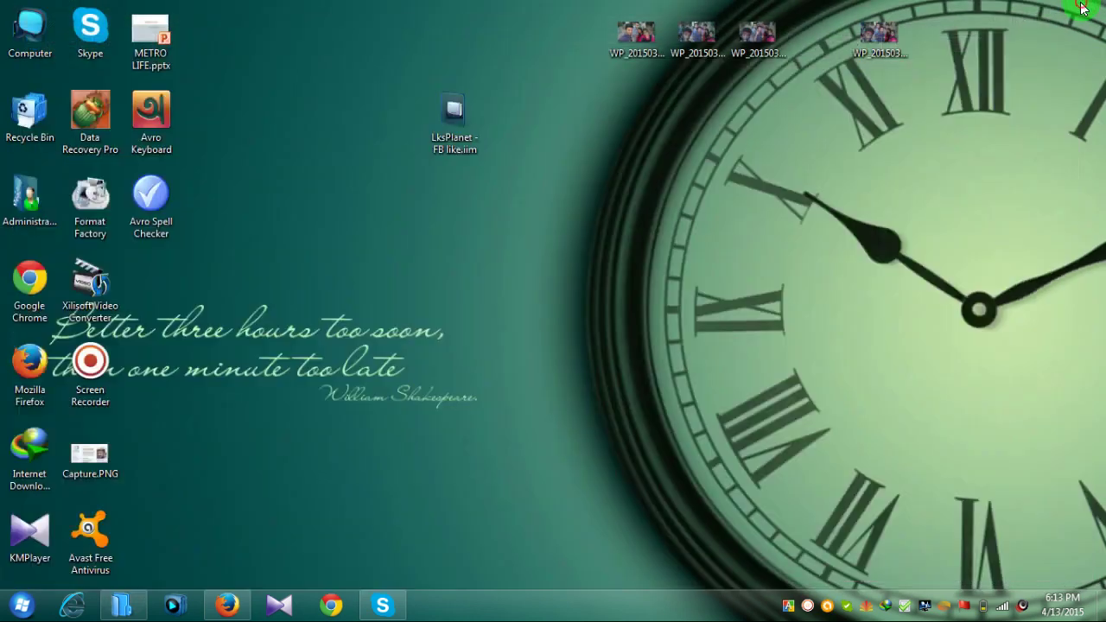
# Refresh the desktop and switch back to the LikesPlanet cashout page in Firefox.
pyautogui.rightClick(364, 122)
pyautogui.click(410, 168)
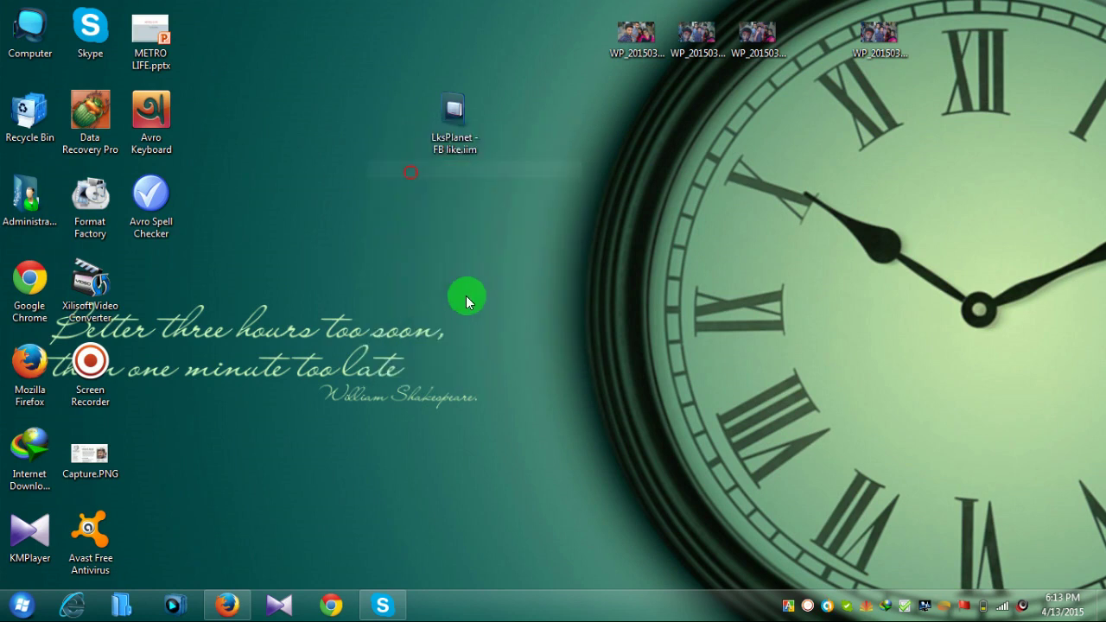
pyautogui.click(241, 609)
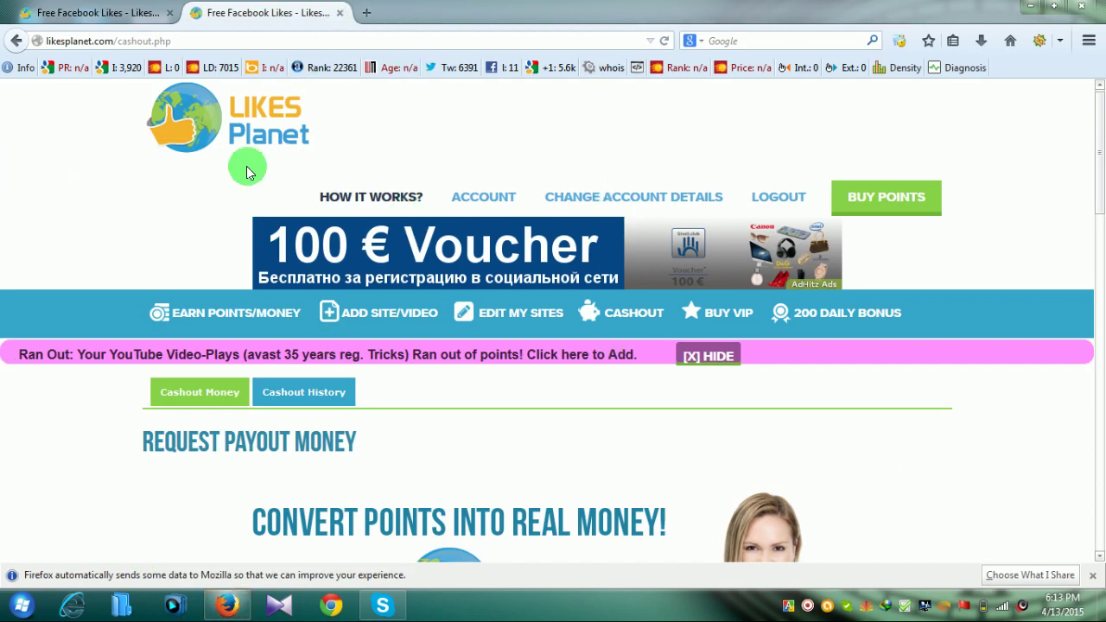
pyautogui.scroll(-3, 161, 222)
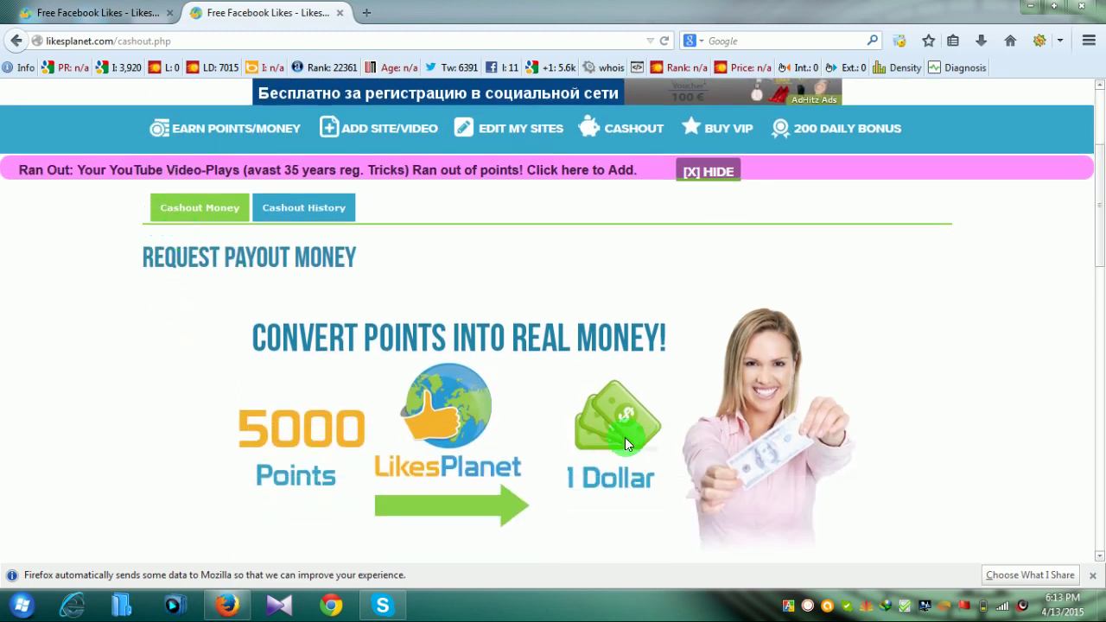
pyautogui.scroll(3, 626, 443)
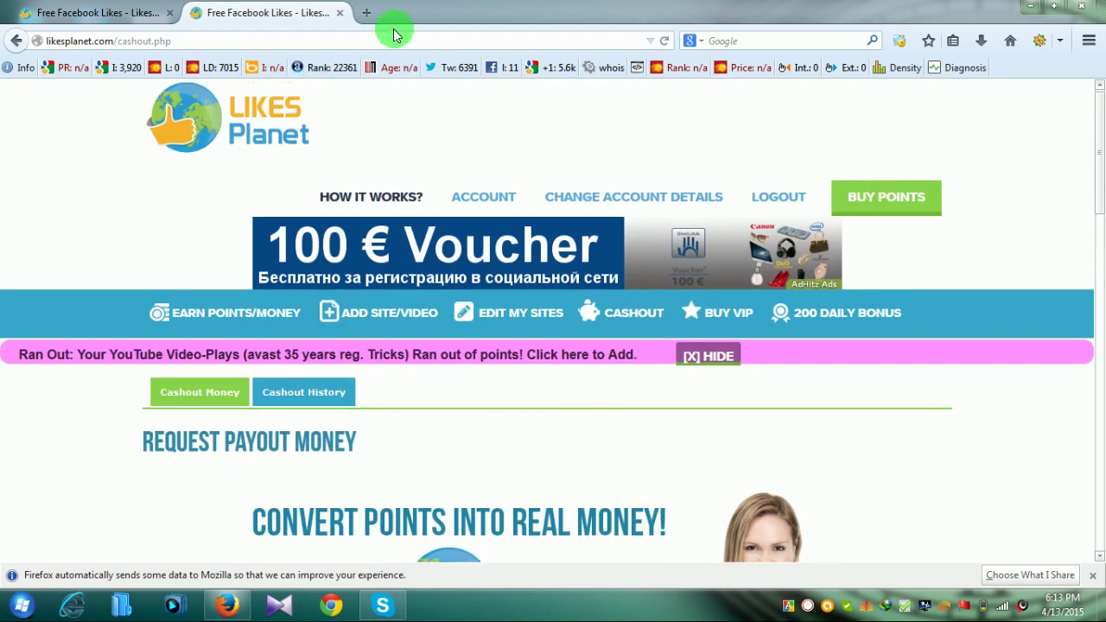
# Open a blank tab beside the LikesPlanet cashout page, compare the two tabs, and return to the cashout page.
pyautogui.click(370, 17)
pyautogui.click(285, 12)
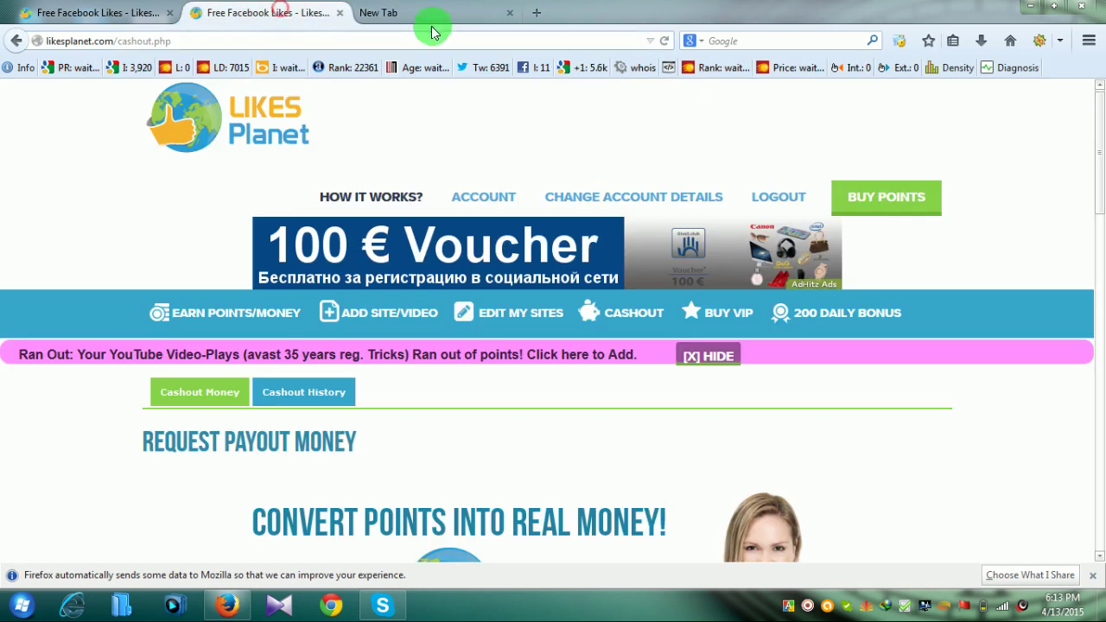
pyautogui.click(423, 18)
pyautogui.click(284, 12)
pyautogui.click(405, 13)
pyautogui.click(291, 14)
pyautogui.click(445, 16)
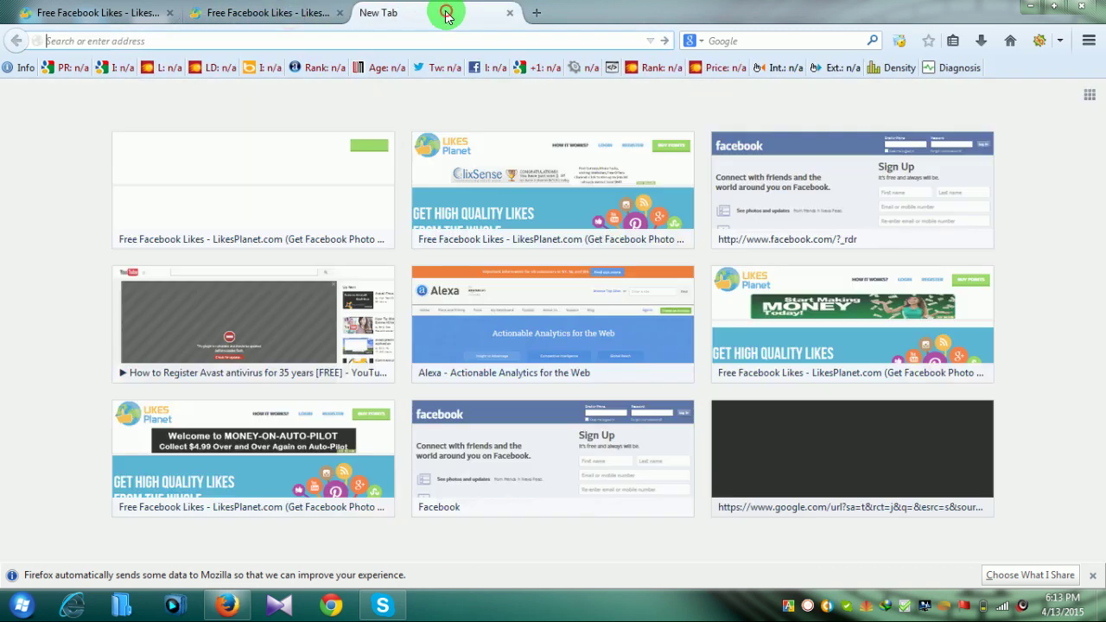
pyautogui.click(248, 13)
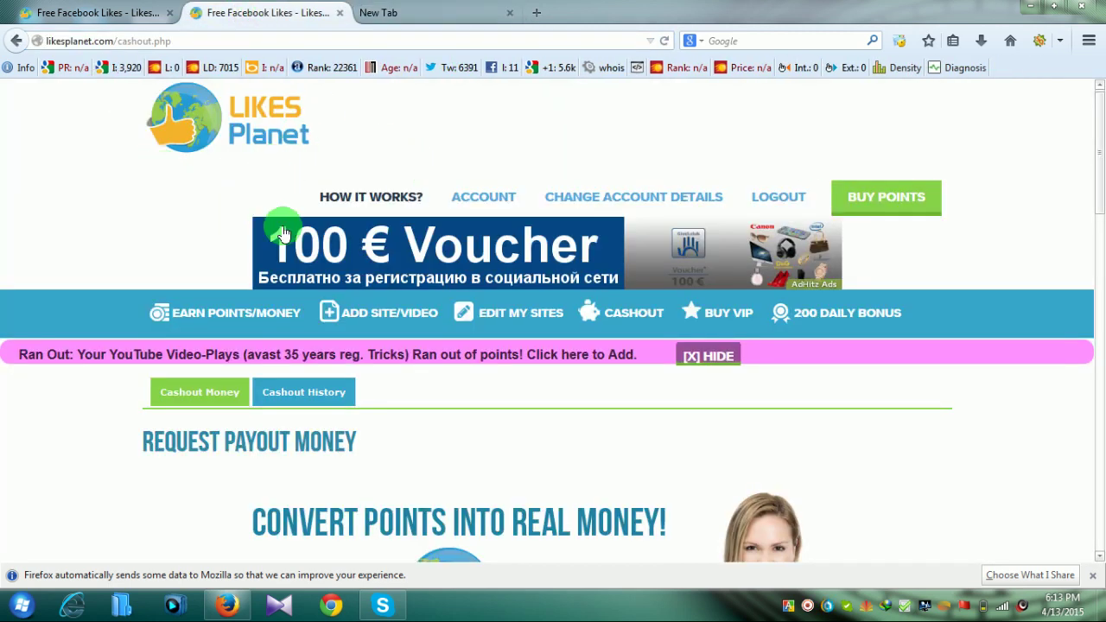
pyautogui.scroll(-3, 198, 217)
pyautogui.scroll(3, 546, 417)
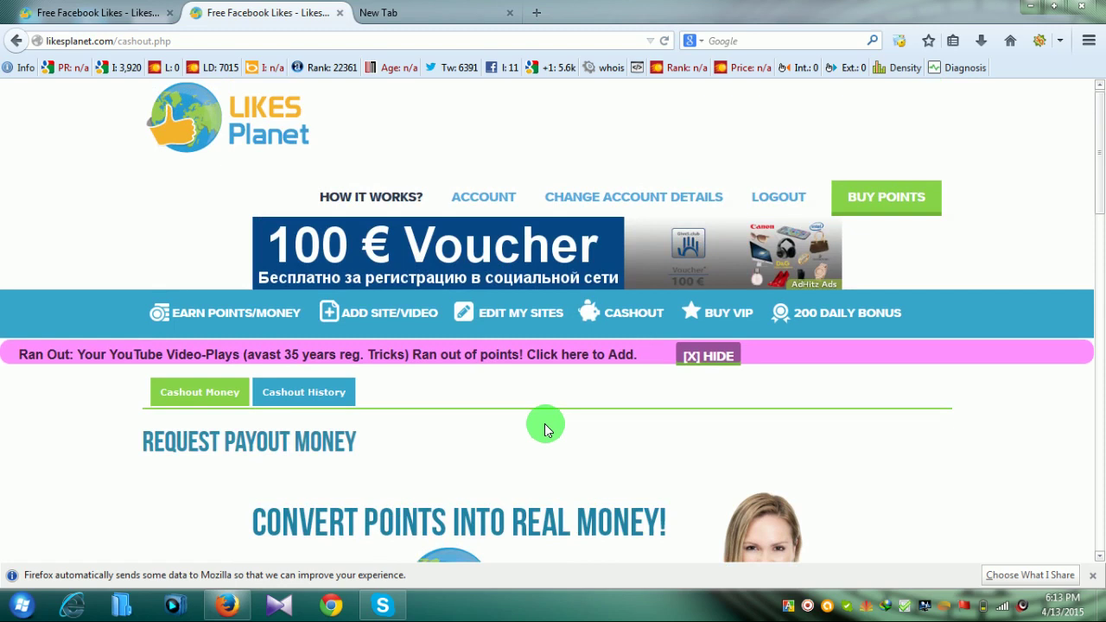
# Show the iMacros sidebar, select the LksPlanet - FB like.iim macro, and set its maximum repetitions to 300.
pyautogui.click(898, 41)
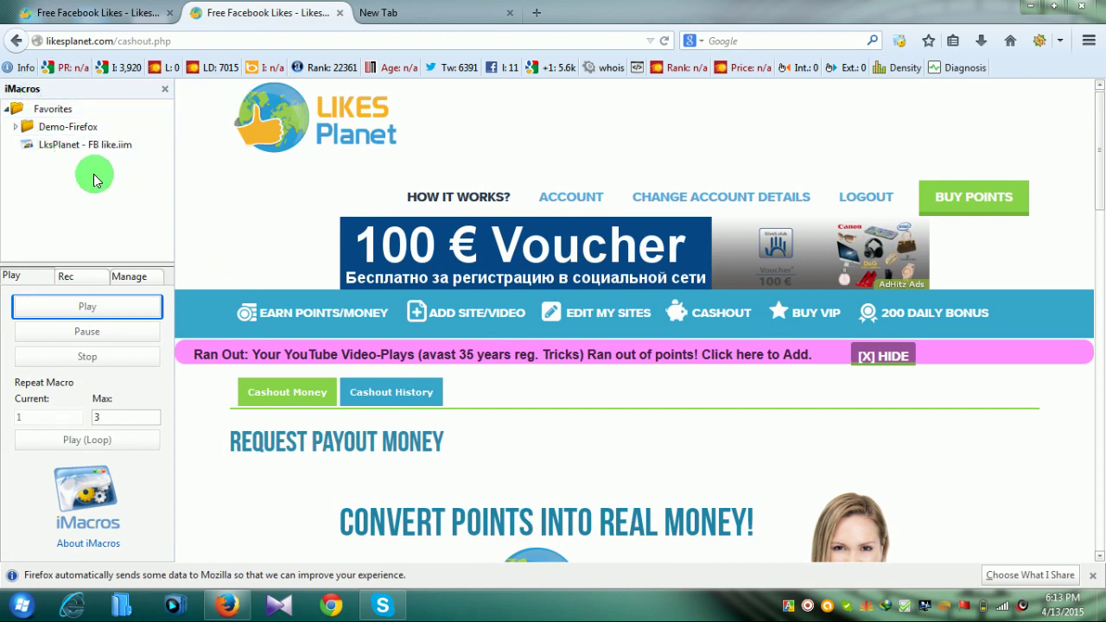
pyautogui.click(63, 147)
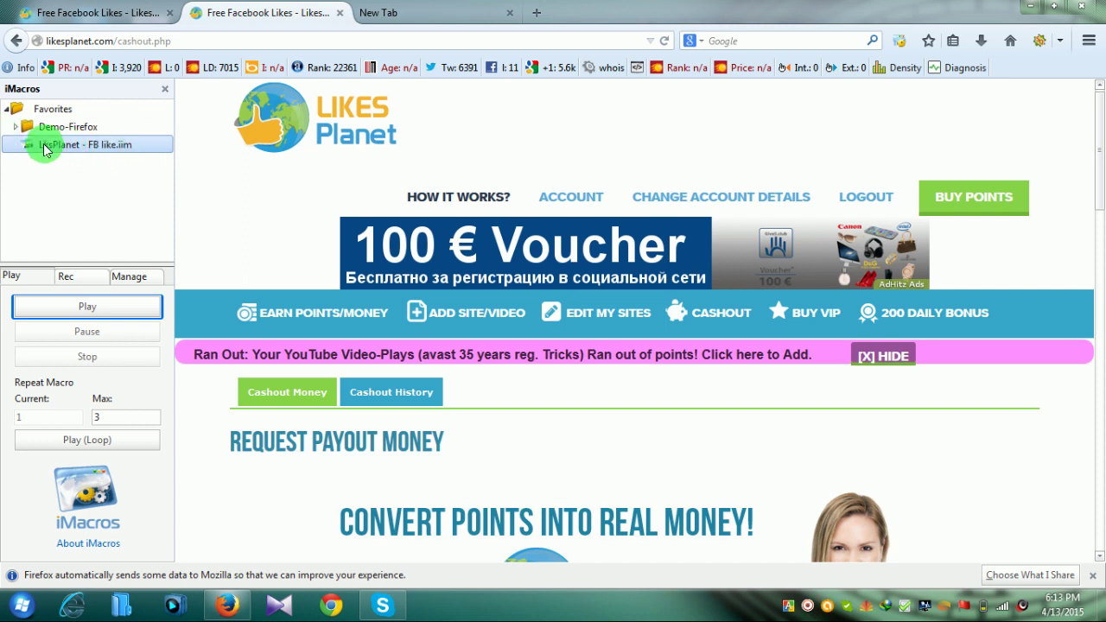
pyautogui.click(75, 145)
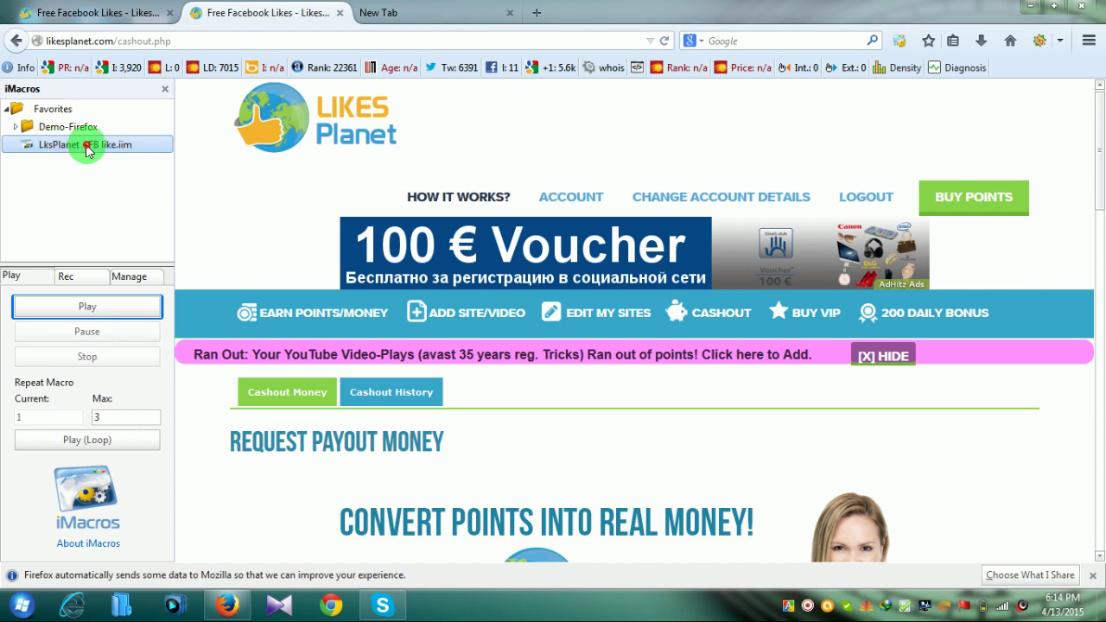
pyautogui.click(131, 418)
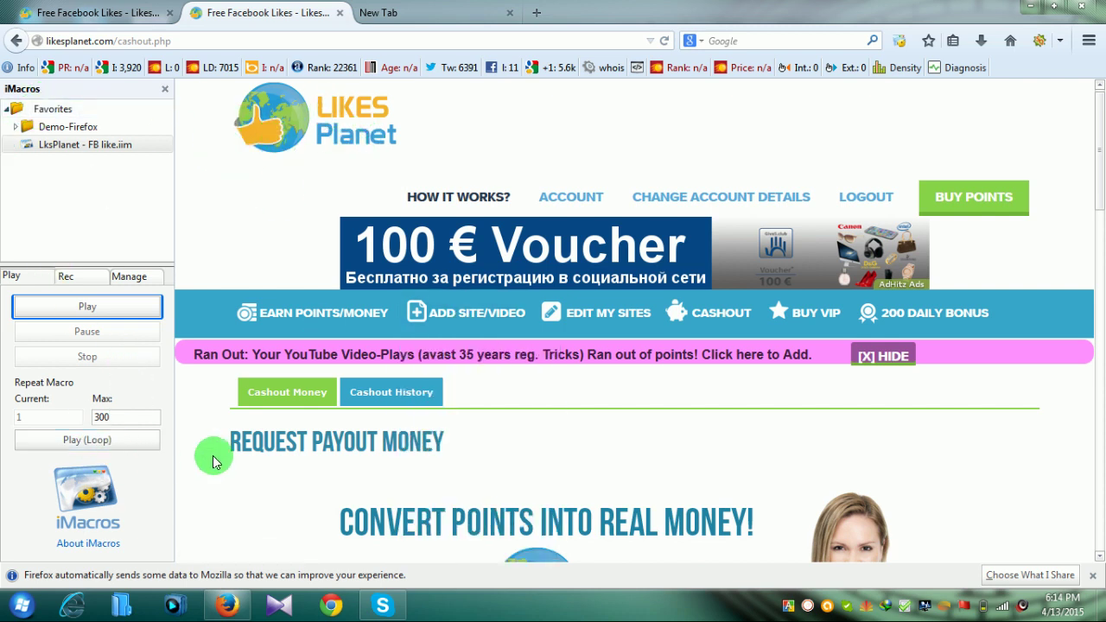
pyautogui.click(125, 140)
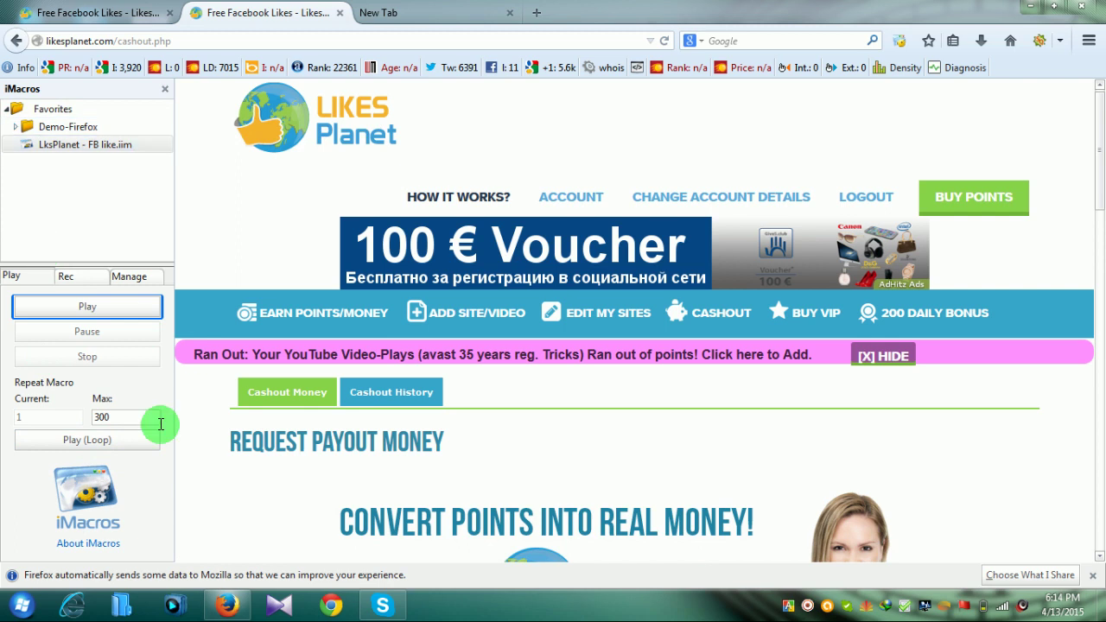
# Run the selected macro in a loop and watch it work through the Facebook page likes.
pyautogui.click(102, 439)
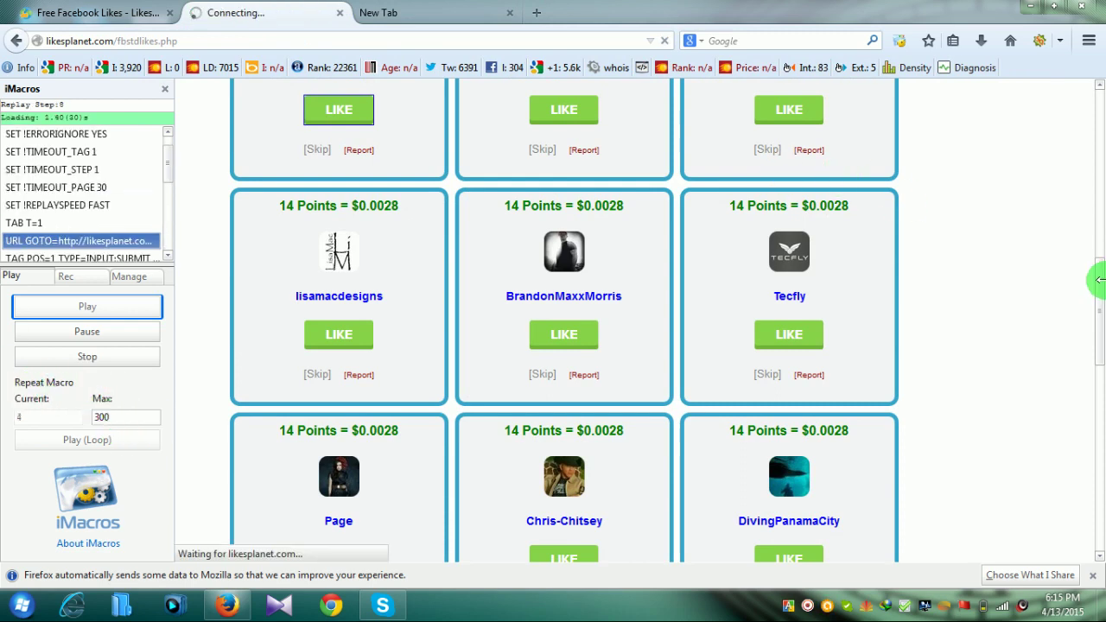
pyautogui.scroll(6, 1100, 288)
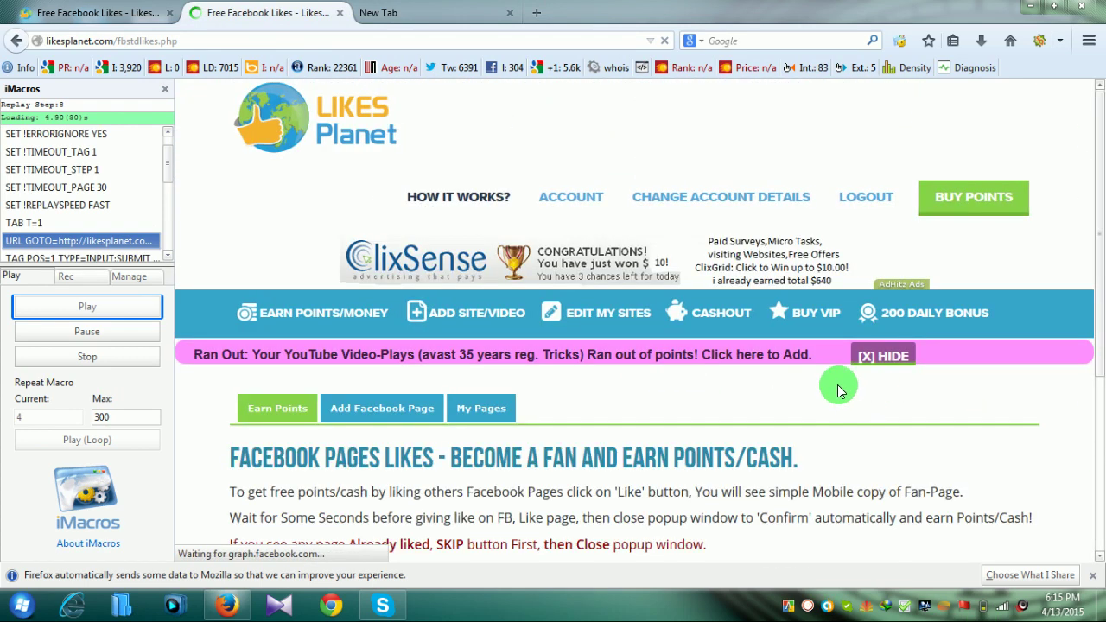
pyautogui.scroll(-3, 679, 391)
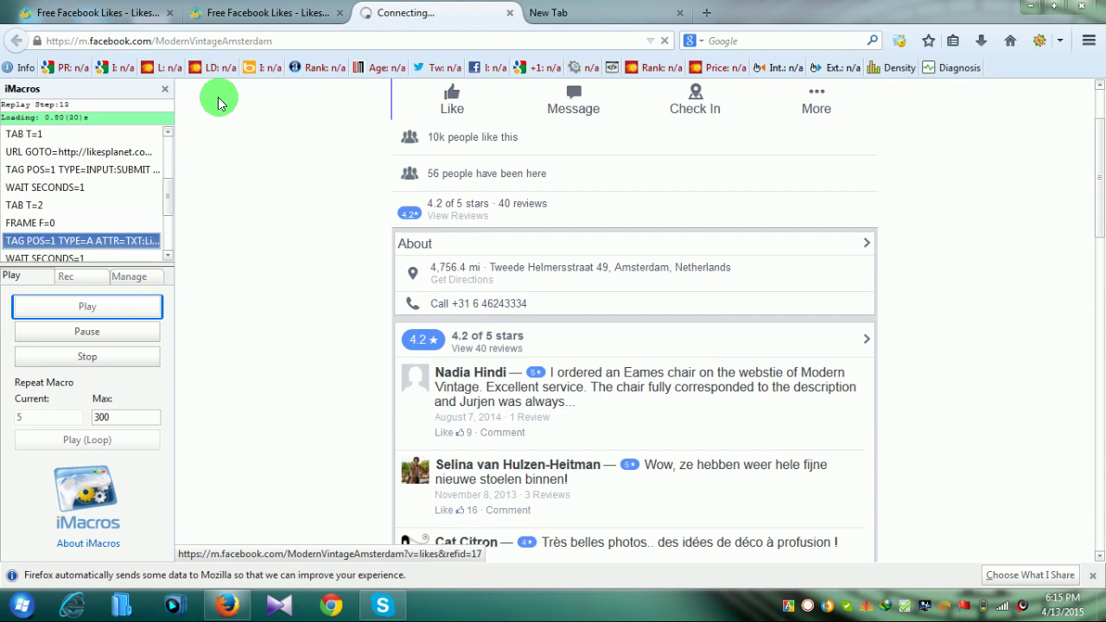
# Hide the iMacros sidebar and stop the running LksPlanet - FB like.iim macro.
pyautogui.click(165, 88)
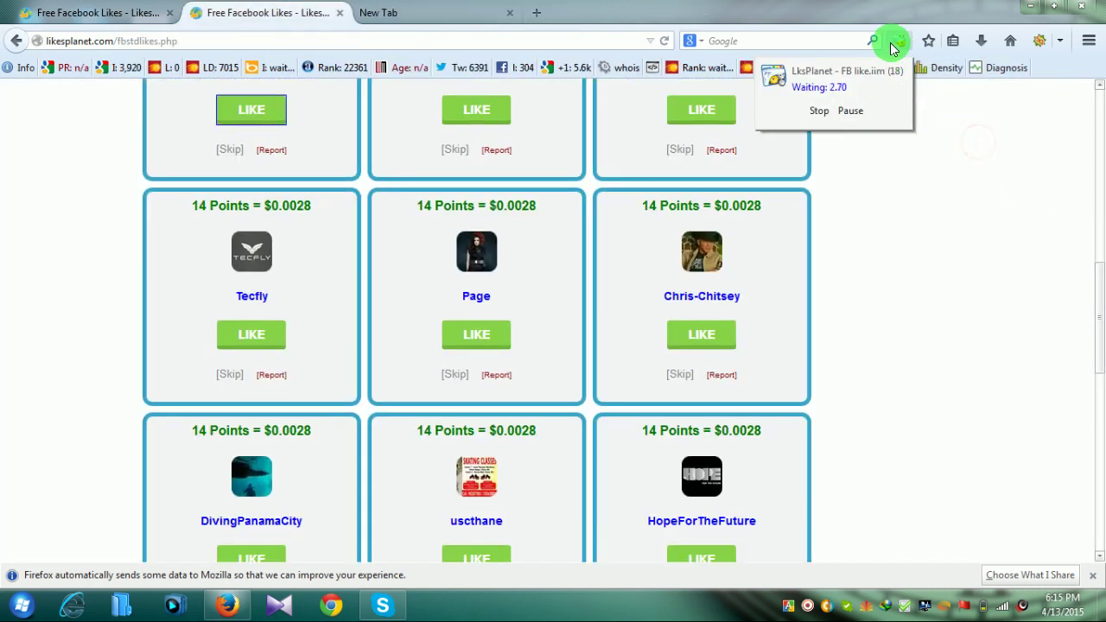
pyautogui.rightClick(890, 42)
pyautogui.click(890, 210)
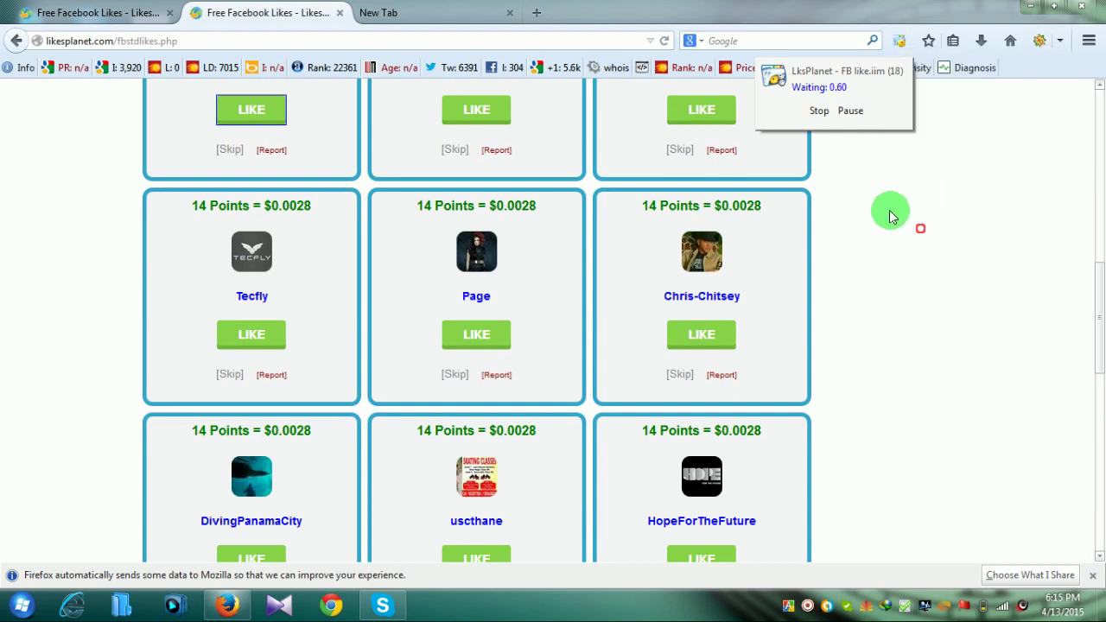
pyautogui.rightClick(905, 44)
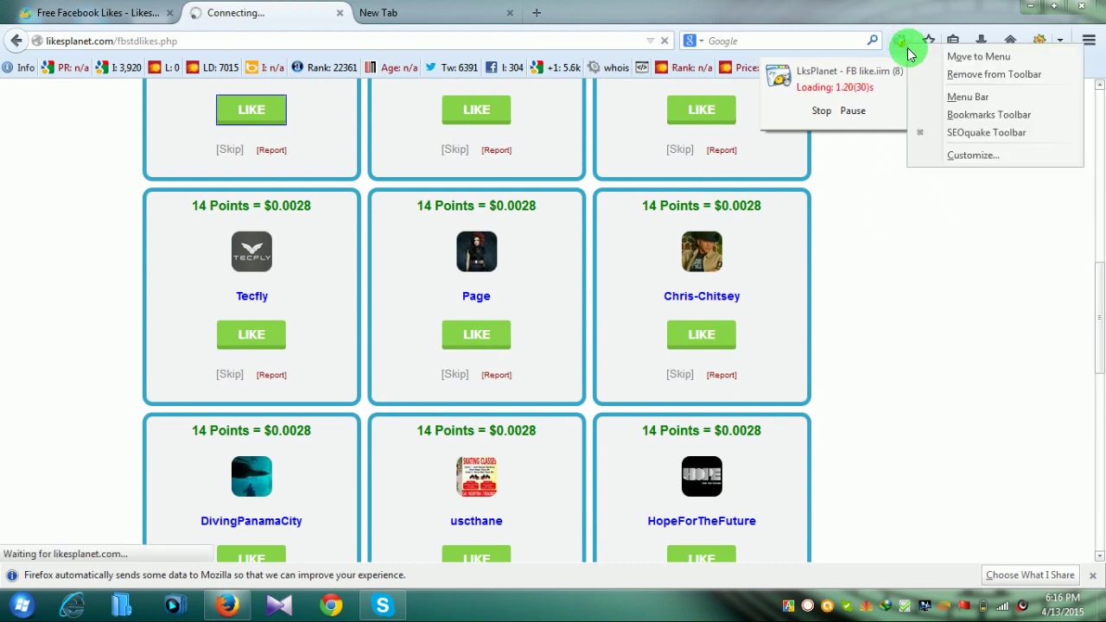
pyautogui.click(930, 245)
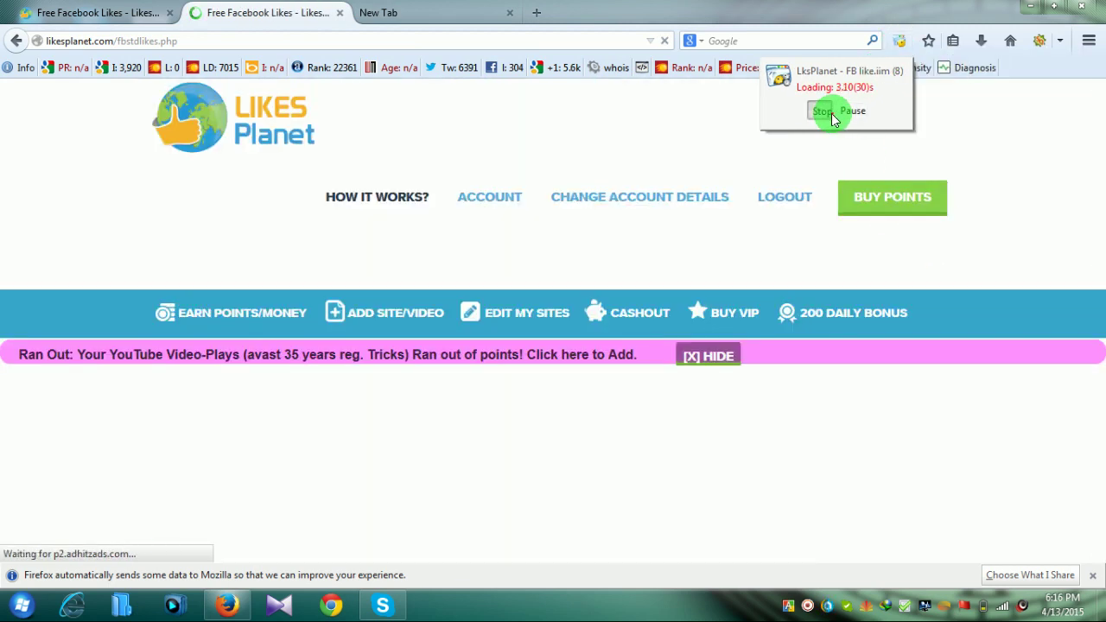
pyautogui.click(823, 111)
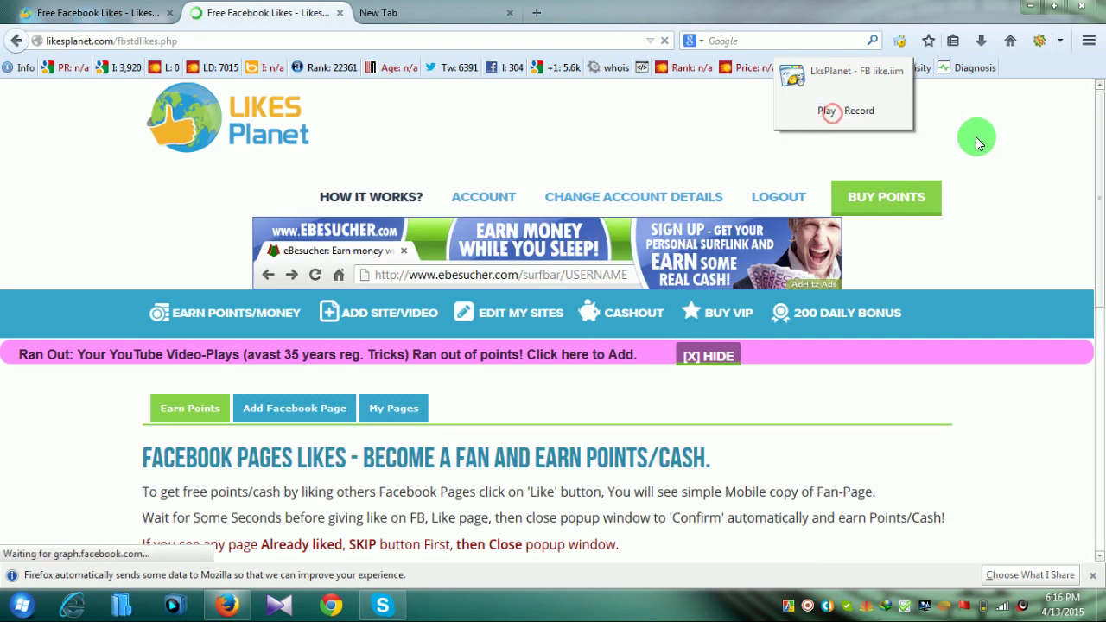
pyautogui.click(1032, 134)
# Look over the LikesPlanet Facebook likes page and close the blank tab beside it.
pyautogui.moveTo(571, 344)
pyautogui.scroll(-4, 570, 343)
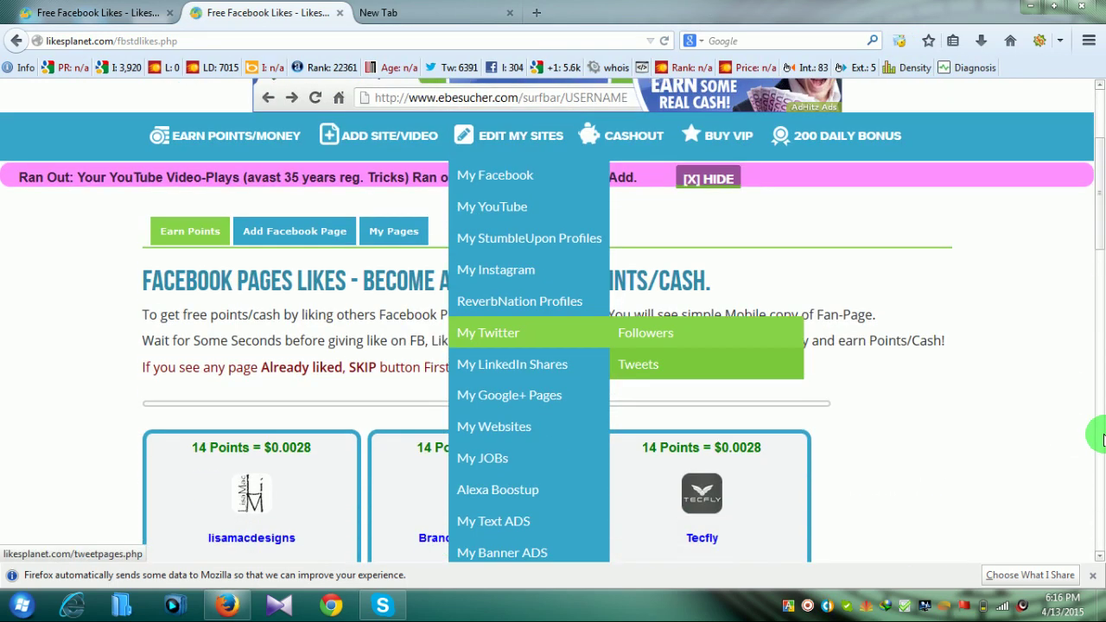
pyautogui.scroll(2, 69, 342)
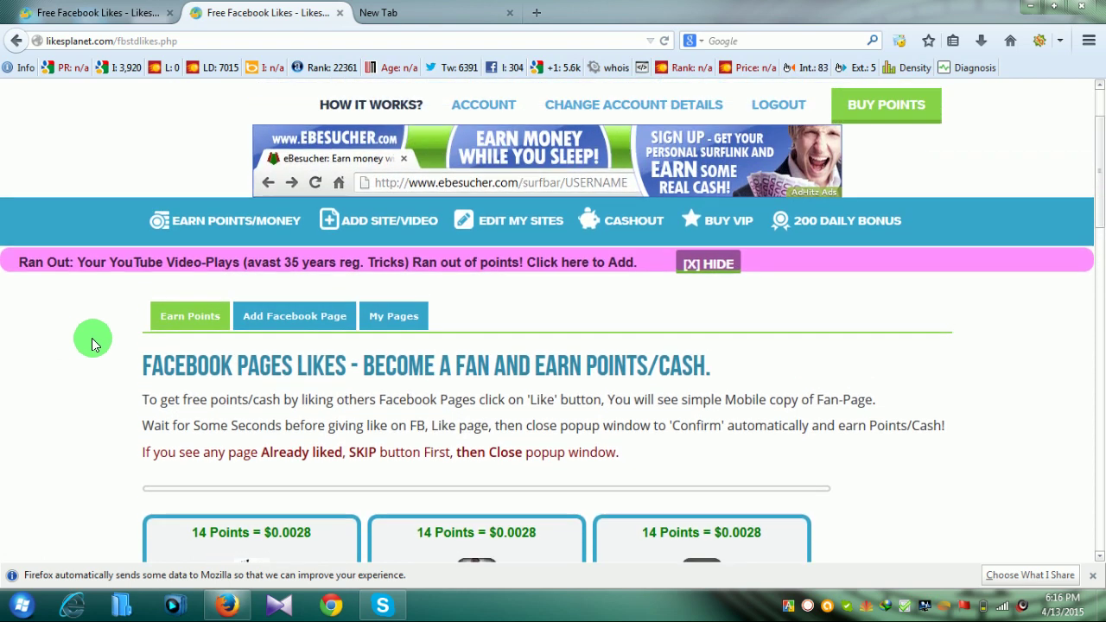
pyautogui.click(406, 13)
pyautogui.click(287, 12)
pyautogui.scroll(2, 890, 480)
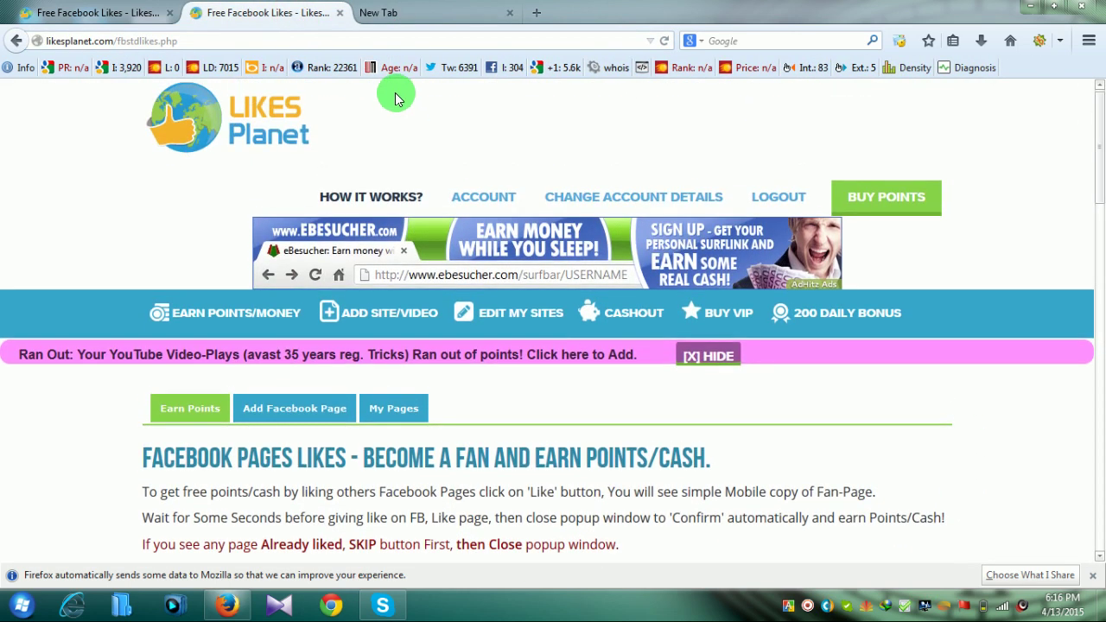
pyautogui.click(420, 17)
pyautogui.click(511, 13)
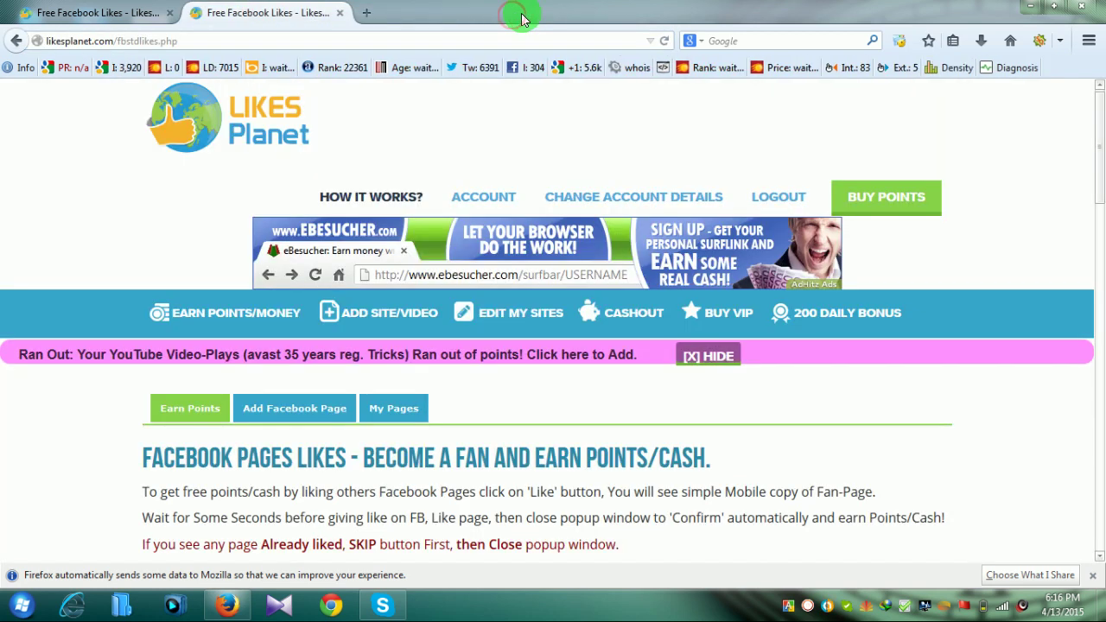
# Open a blank tab, switch between it and the two LikesPlanet tabs, and close the blank tab again.
pyautogui.click(368, 10)
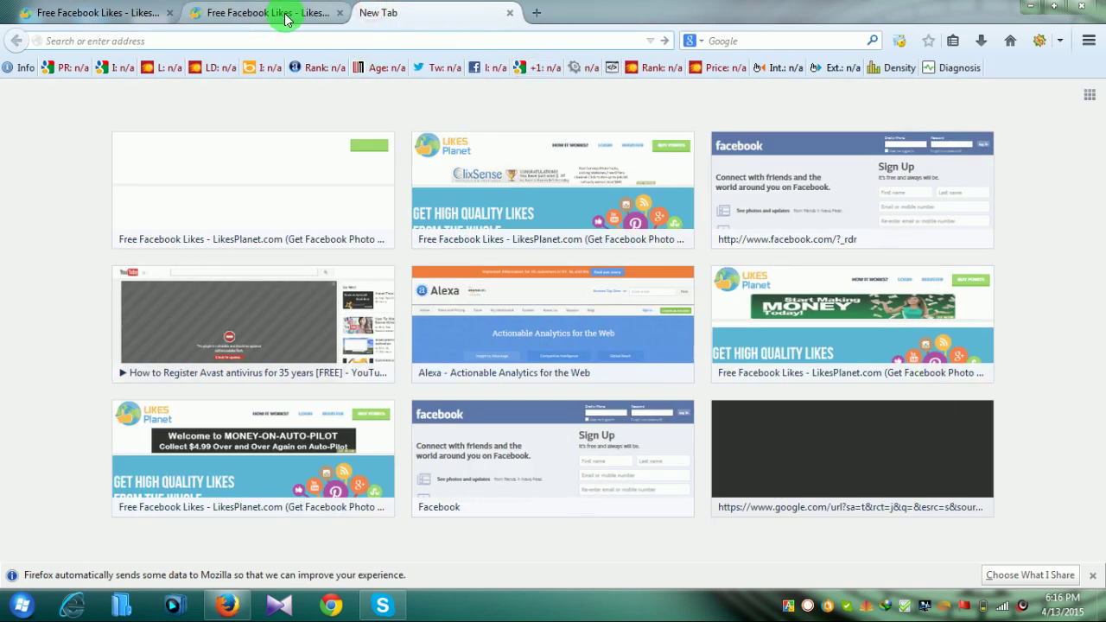
pyautogui.click(286, 12)
pyautogui.click(117, 13)
pyautogui.click(222, 12)
pyautogui.click(143, 12)
pyautogui.click(279, 13)
pyautogui.click(393, 15)
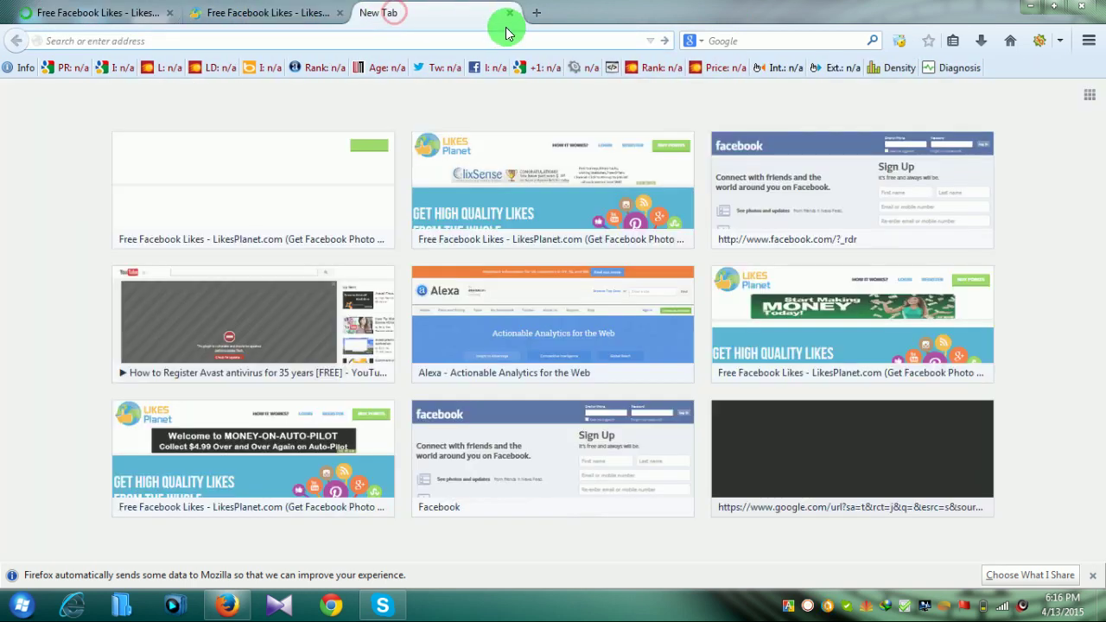
pyautogui.click(509, 13)
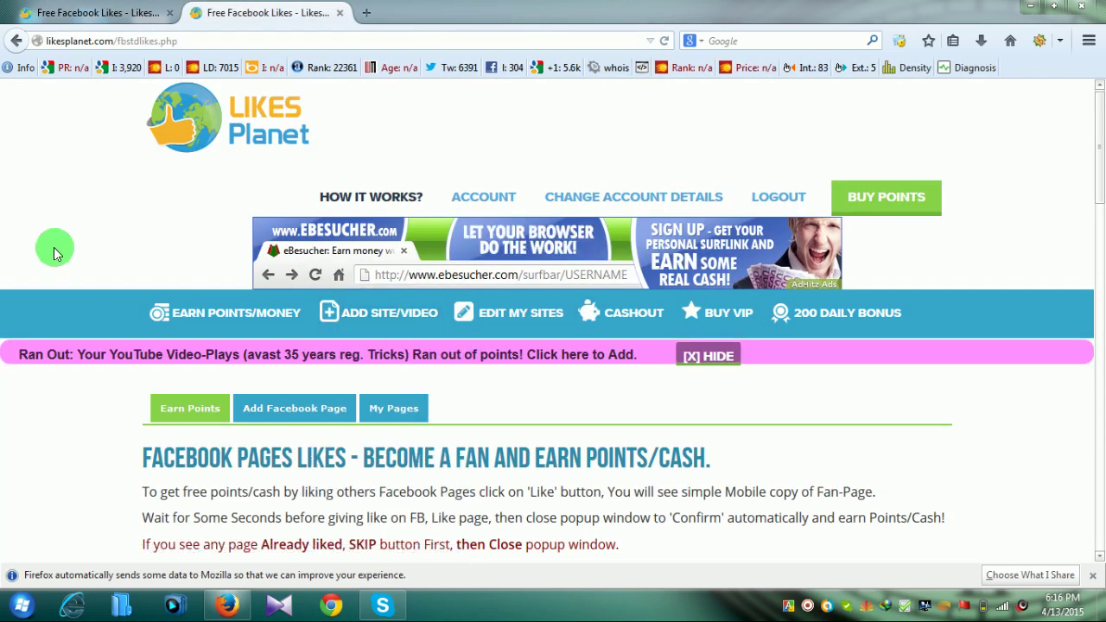
# Examine the earning instructions and the list of Facebook pages to like on LikesPlanet.
pyautogui.scroll(-1, 53, 253)
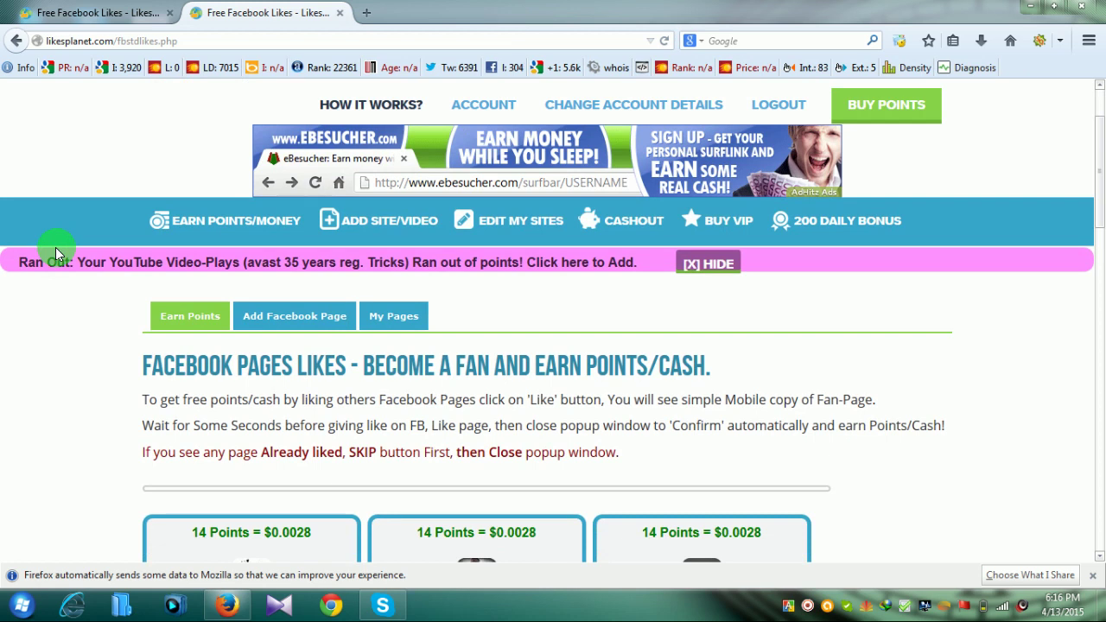
pyautogui.scroll(1, 56, 254)
pyautogui.scroll(-5, 102, 295)
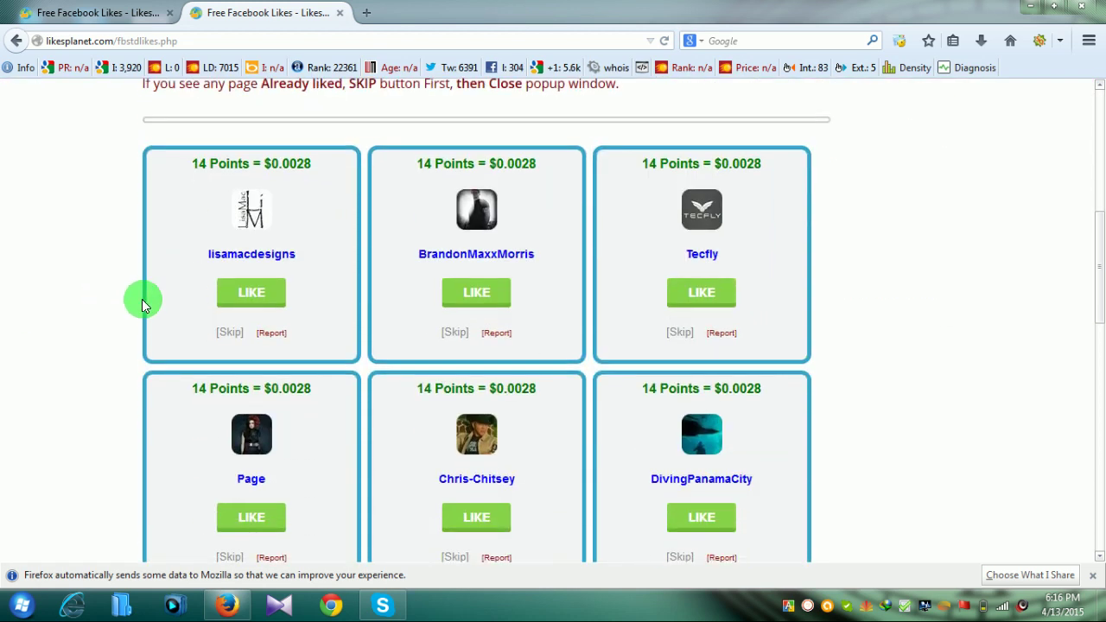
pyautogui.scroll(-2, 63, 291)
pyautogui.scroll(2, 106, 285)
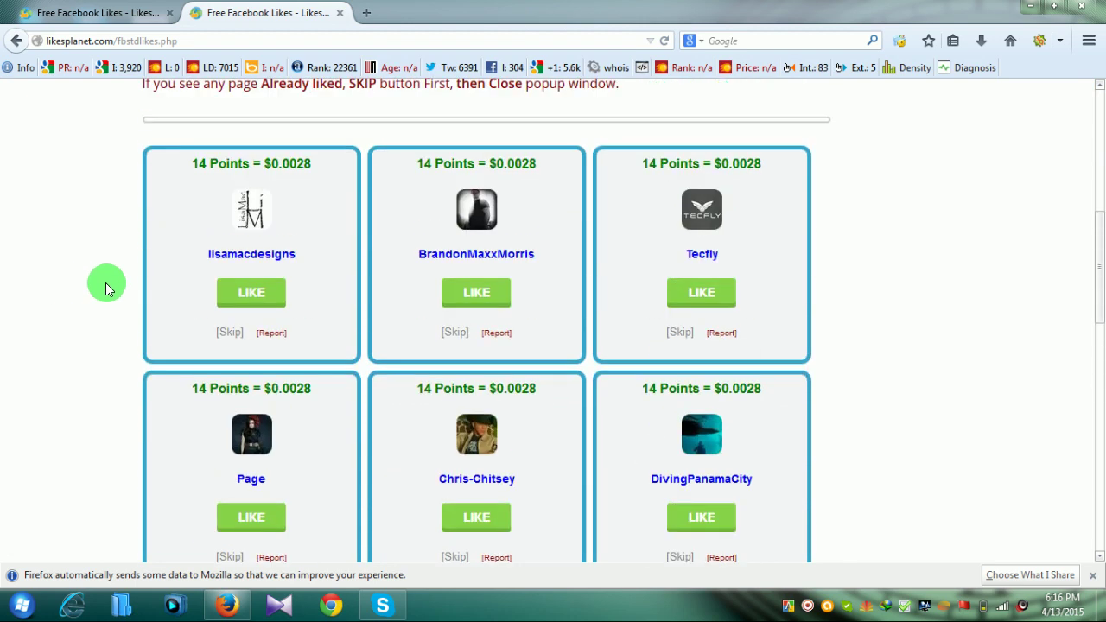
pyautogui.scroll(2, 105, 289)
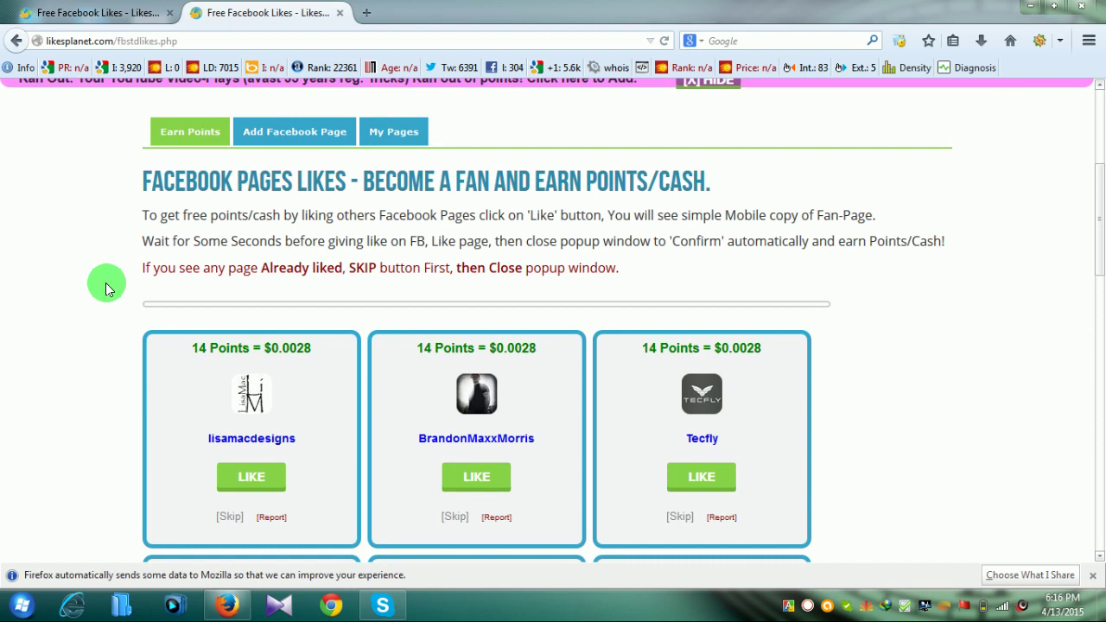
pyautogui.scroll(2, 106, 289)
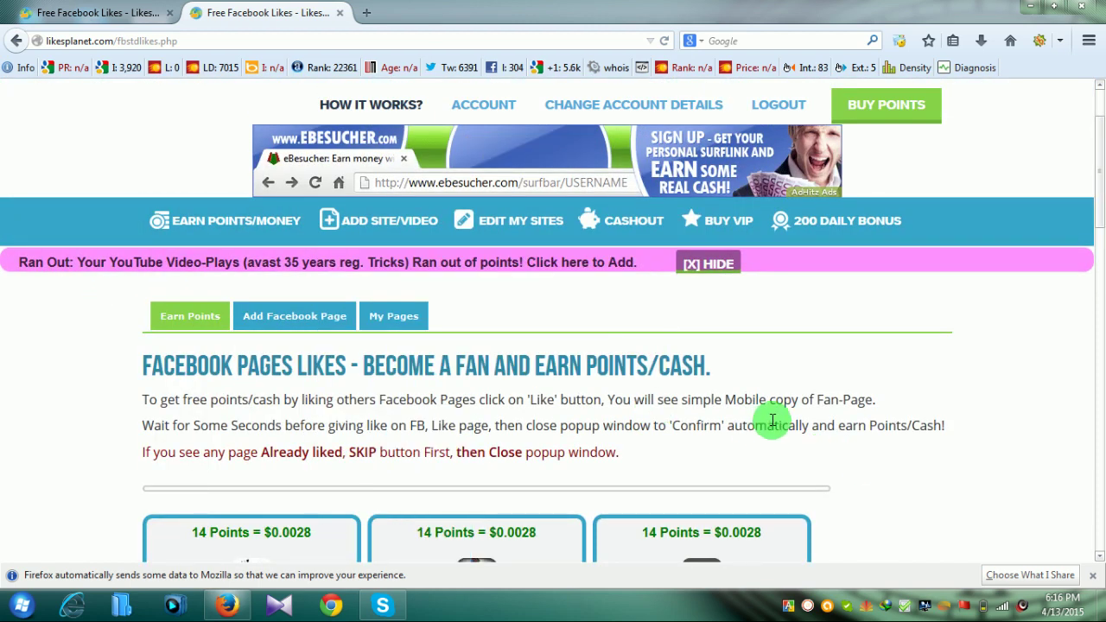
# Switch between the two LikesPlanet tabs and open a third, blank tab beside them.
pyautogui.click(112, 16)
pyautogui.click(292, 10)
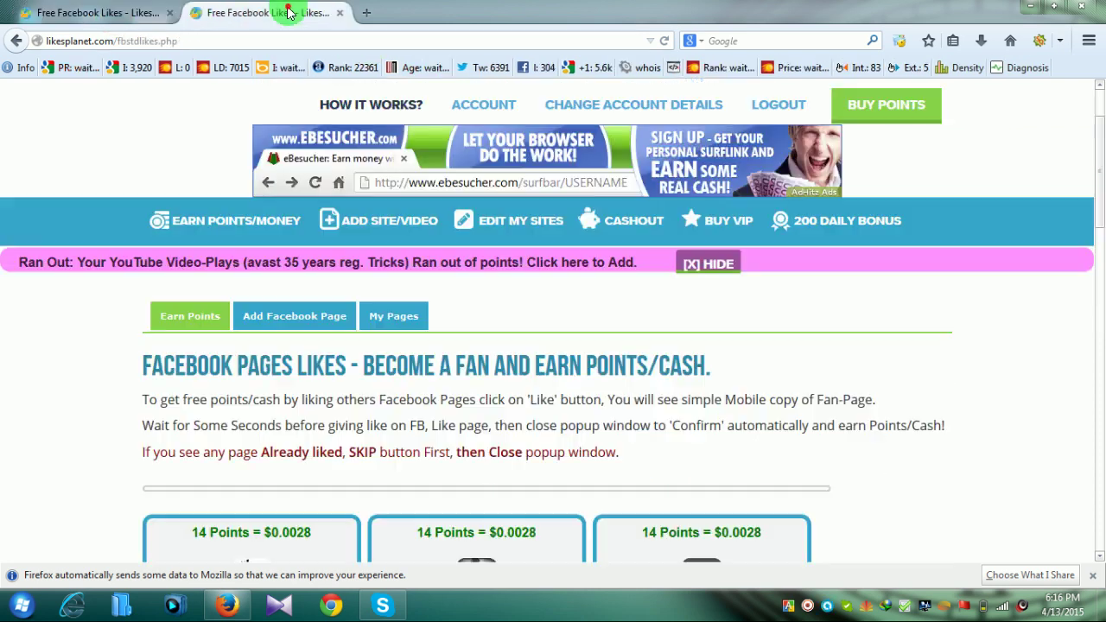
pyautogui.click(368, 13)
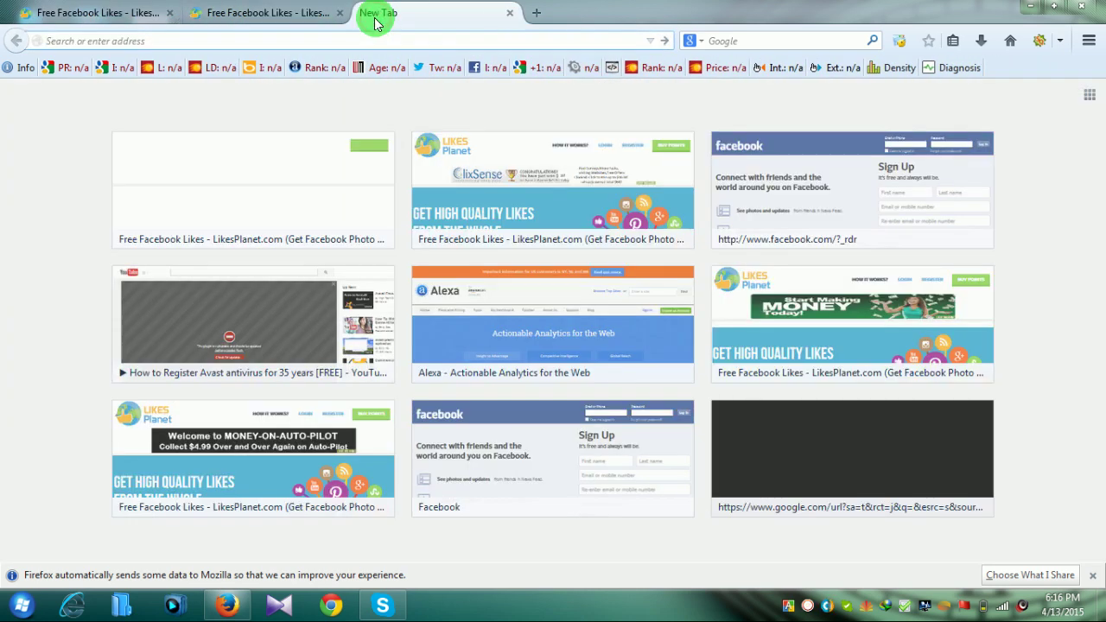